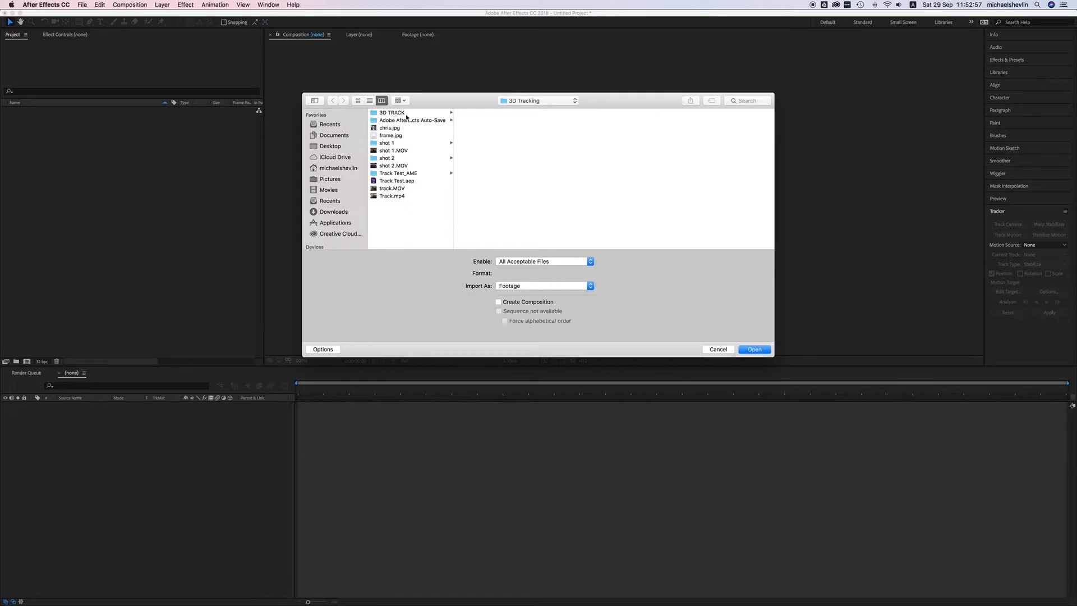
Step: Import the shot 1 TIFF sequence as footage with straight, unmatted alpha
click(391, 144)
click(471, 114)
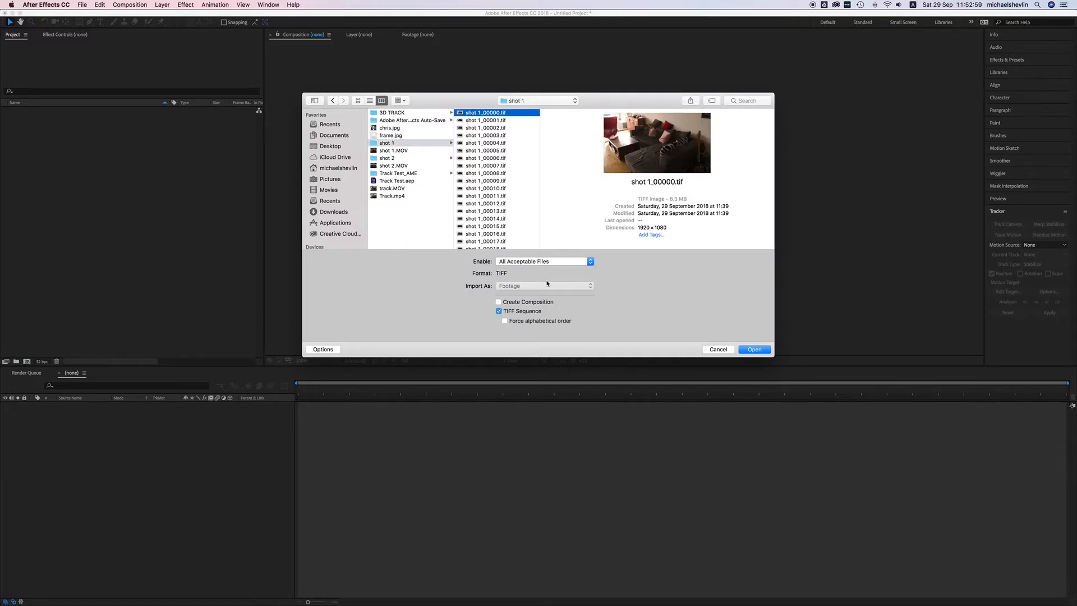
click(755, 350)
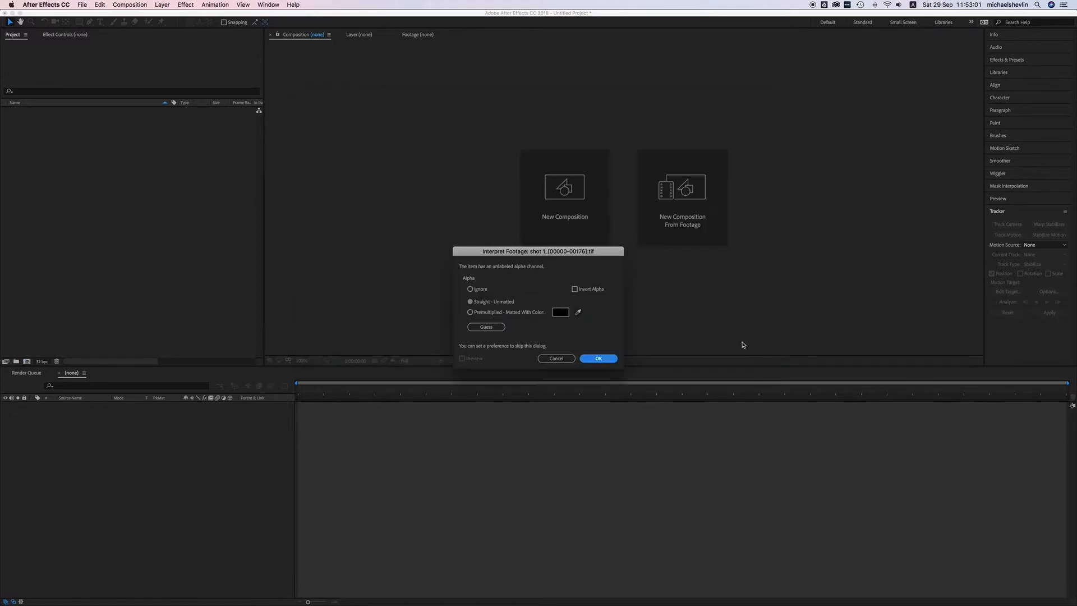
click(606, 360)
Step: Import the TIFF sequence from the shot 2 folder inside 3D Tracking, with straight, unmatted alpha
double_click(67, 154)
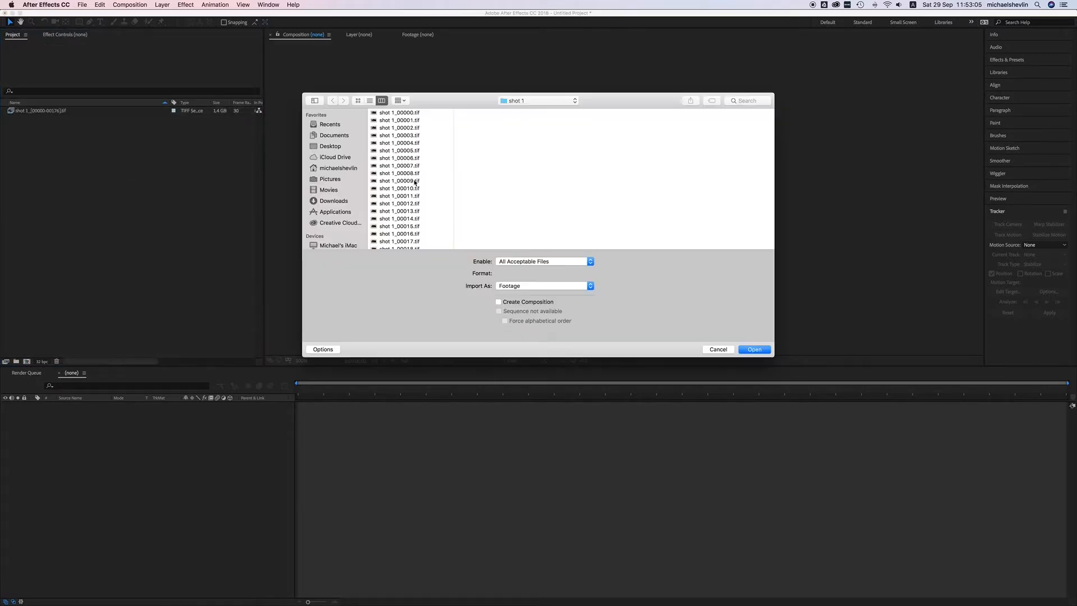
click(521, 100)
click(522, 110)
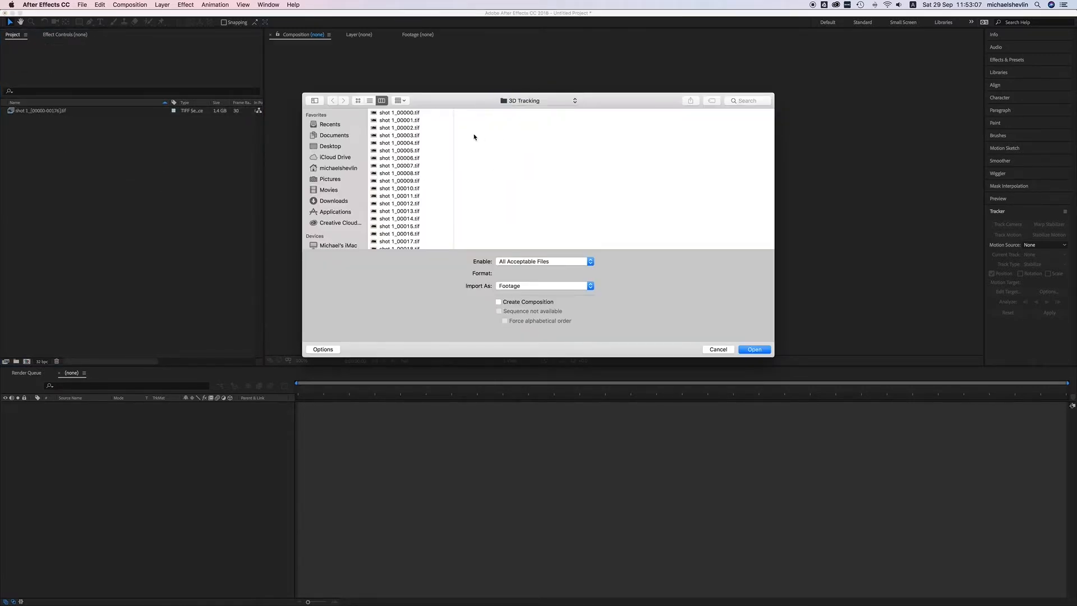
click(571, 159)
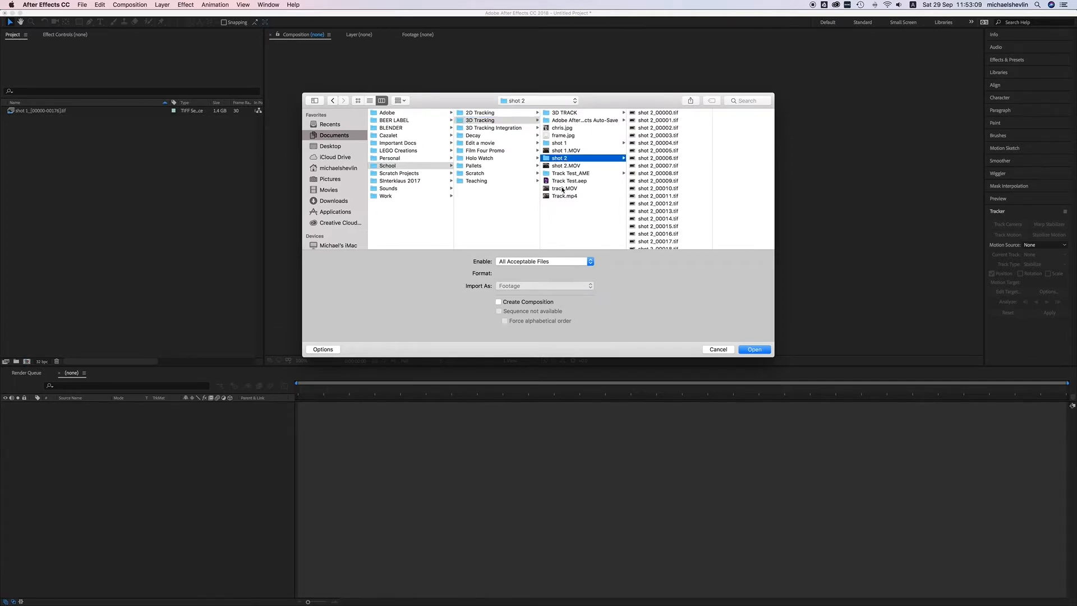
click(663, 112)
click(754, 349)
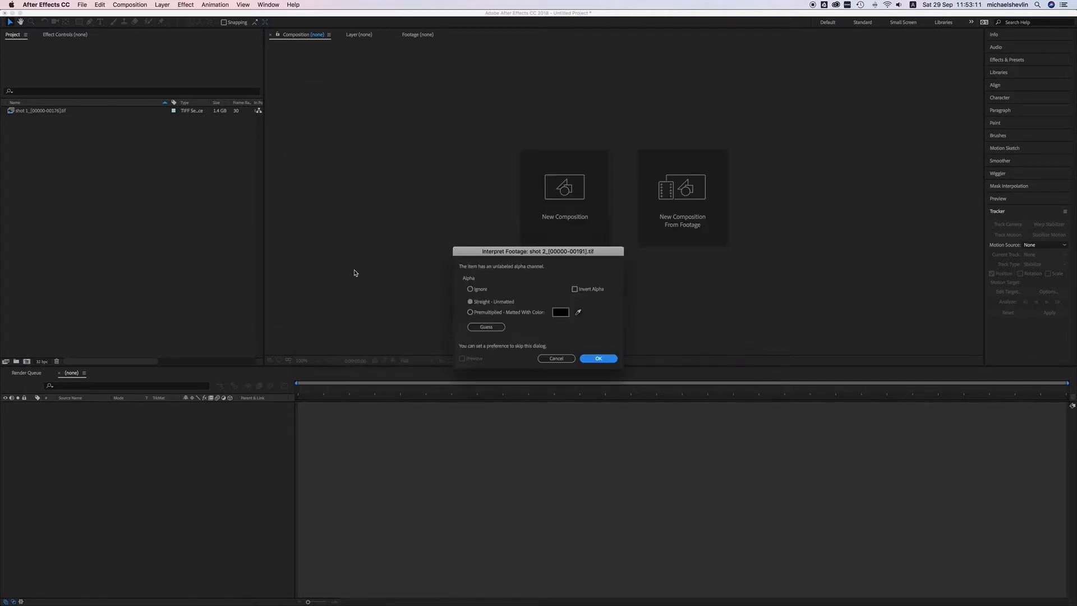
click(597, 359)
click(108, 231)
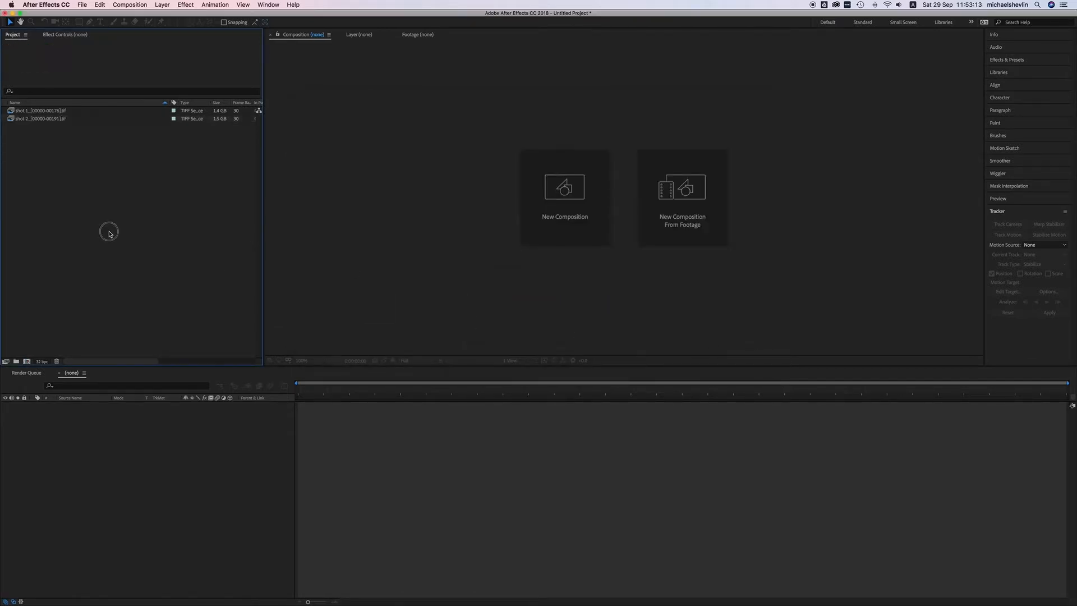
Step: Interpret the shot 1 footage at an assumed frame rate of 25 frames per second
click(27, 115)
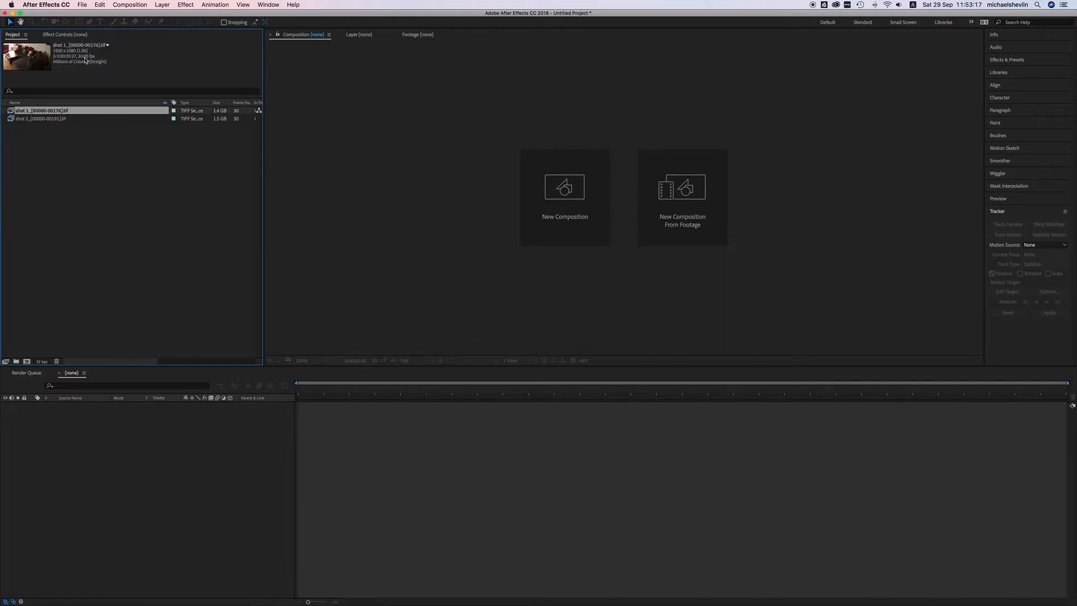
right_click(33, 112)
mouse_move(79, 168)
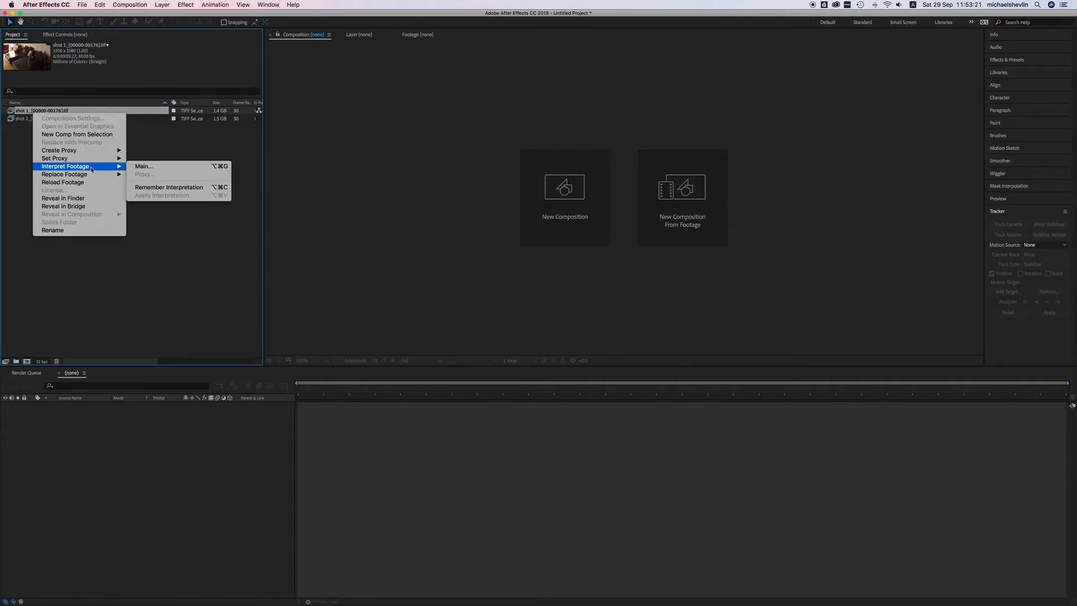
click(12, 147)
click(29, 112)
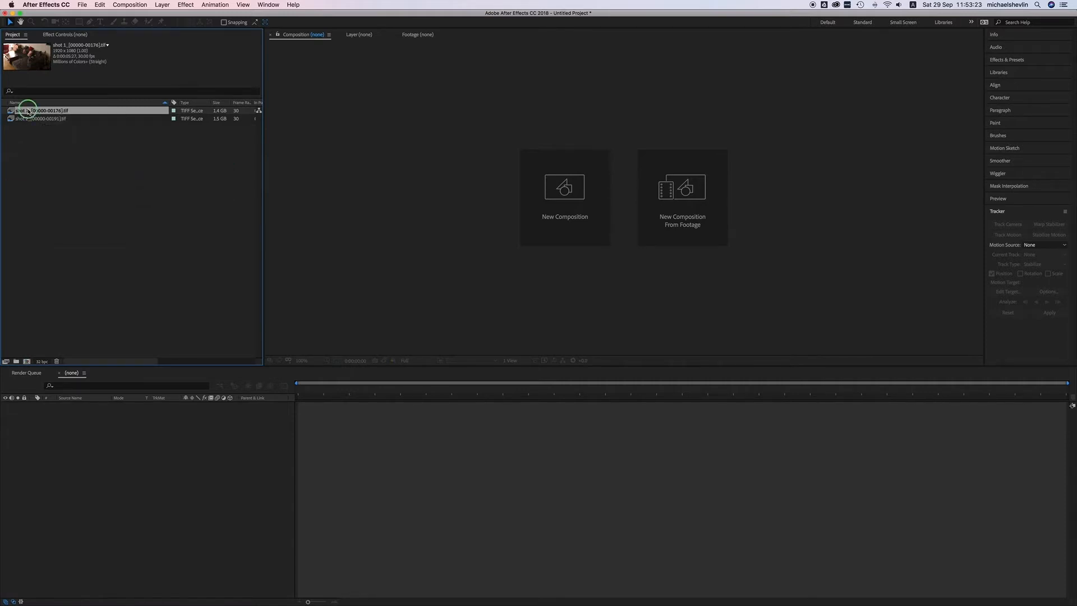
right_click(28, 111)
mouse_move(73, 164)
click(141, 163)
text(25)
key(Return)
Step: Interpret the shot 2 footage at an assumed frame rate of 25 frames per second
click(19, 120)
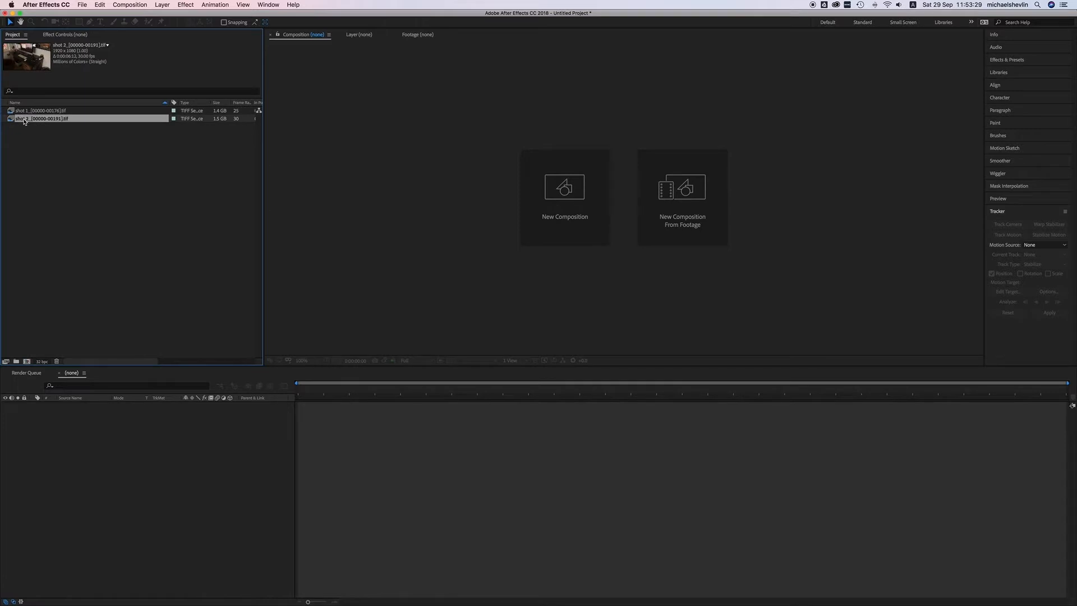
right_click(34, 120)
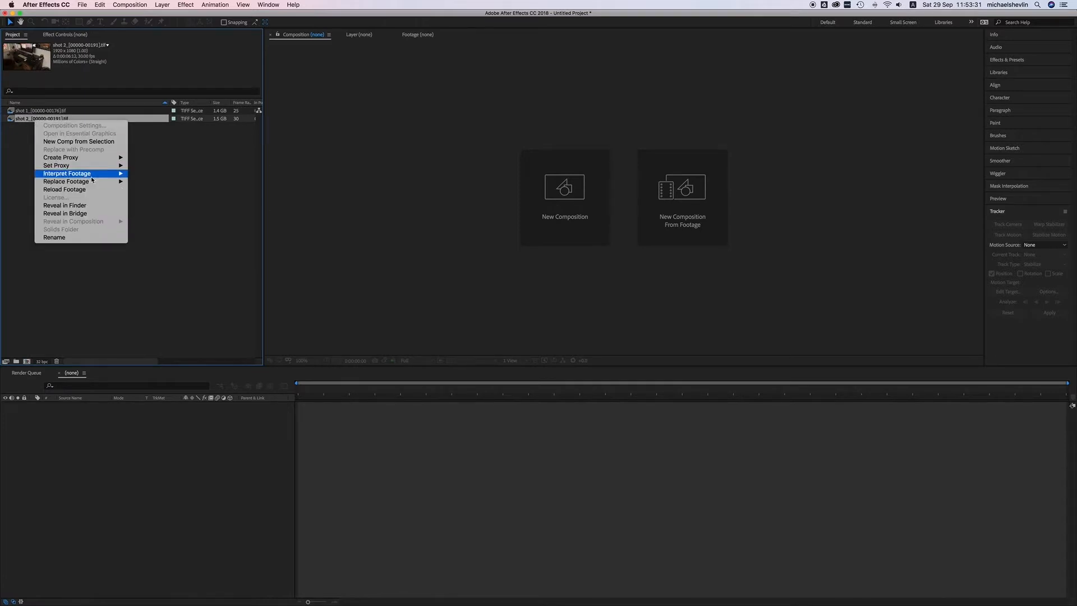
mouse_move(92, 173)
click(145, 174)
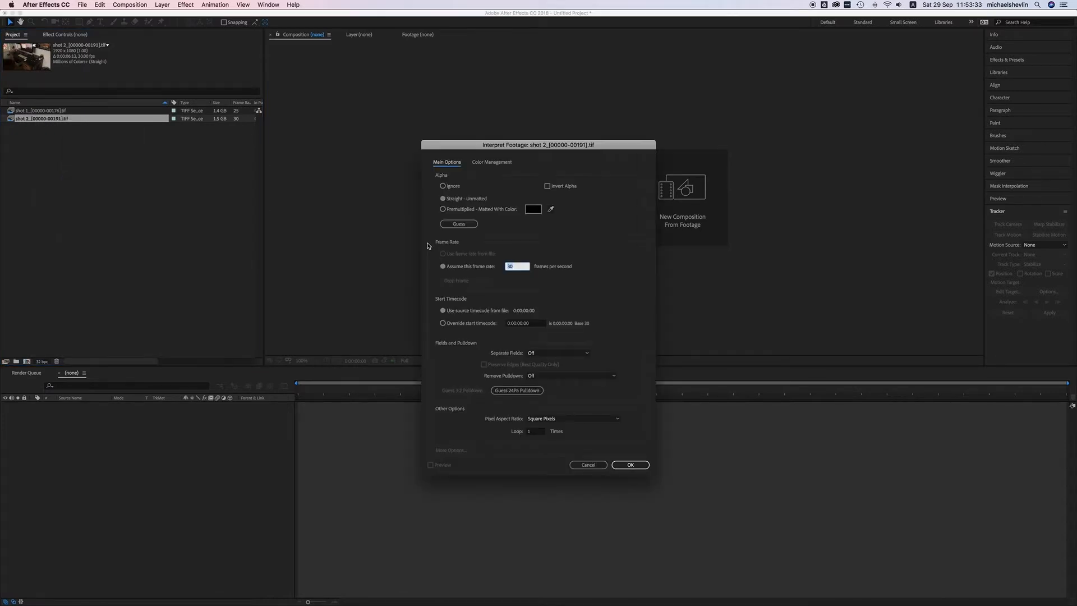
text(25)
key(Return)
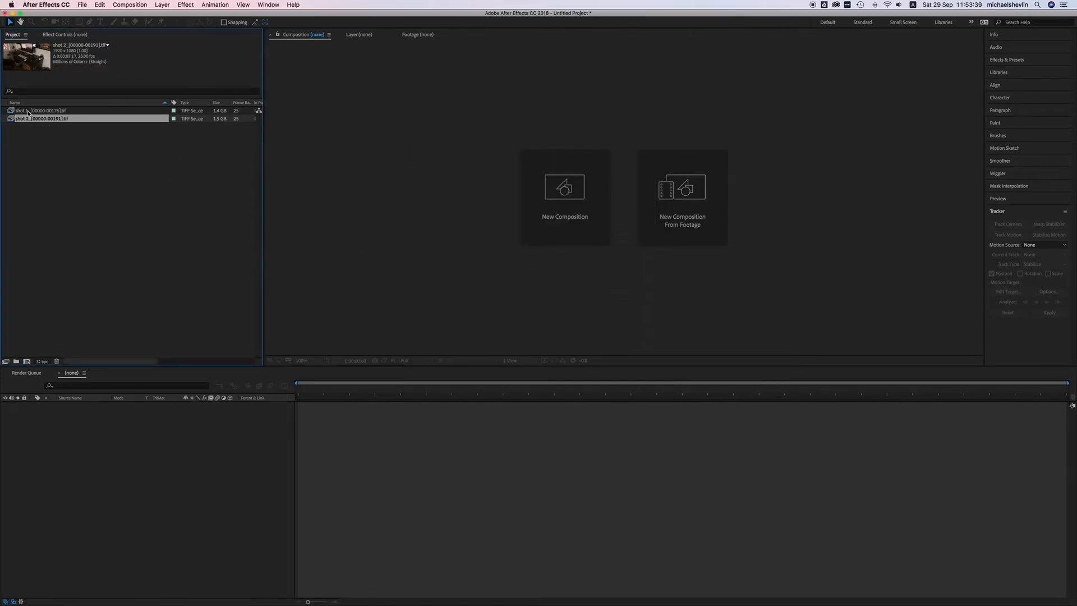
Step: Create a composition from the shot 1 sequence and run the 3D Camera Tracker on its layer
drag(11, 112, 25, 360)
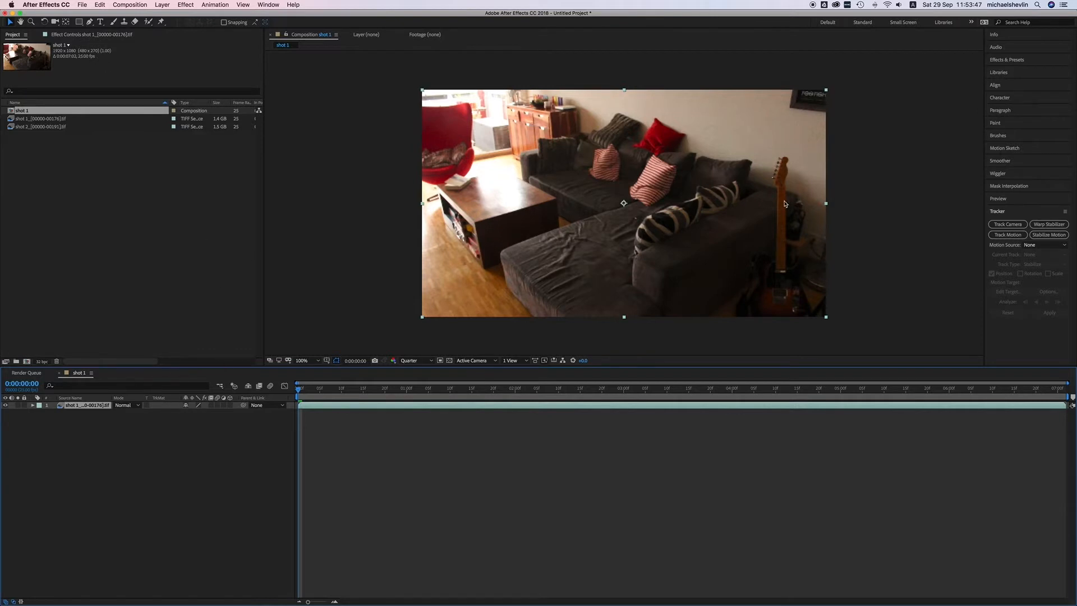
click(1008, 224)
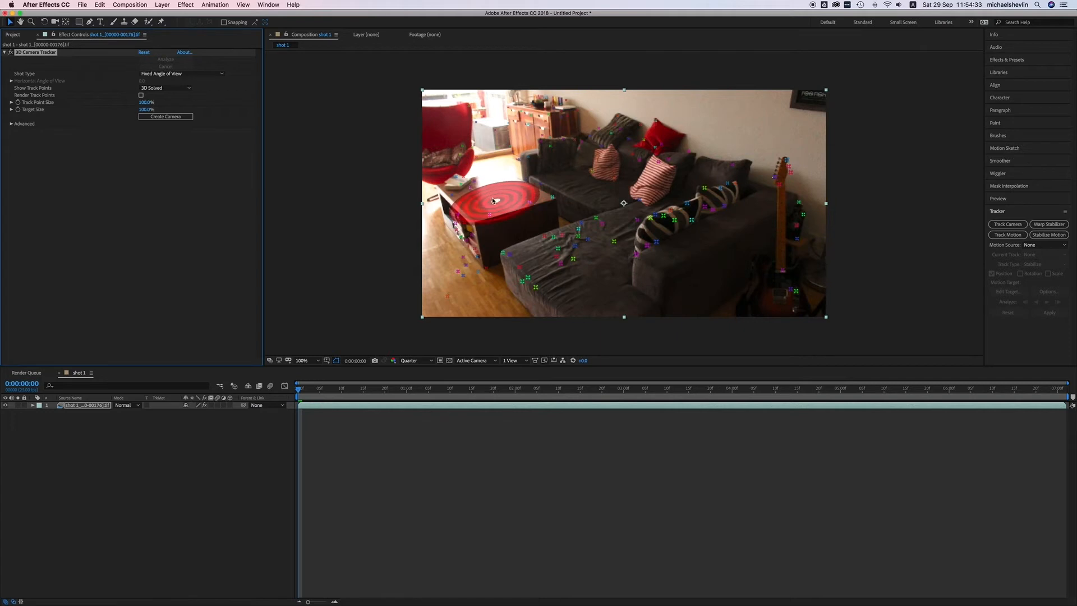
Step: At 0:00:03:24, select four track points on the coffee table's top and create a solid and camera from them
drag(317, 390, 369, 392)
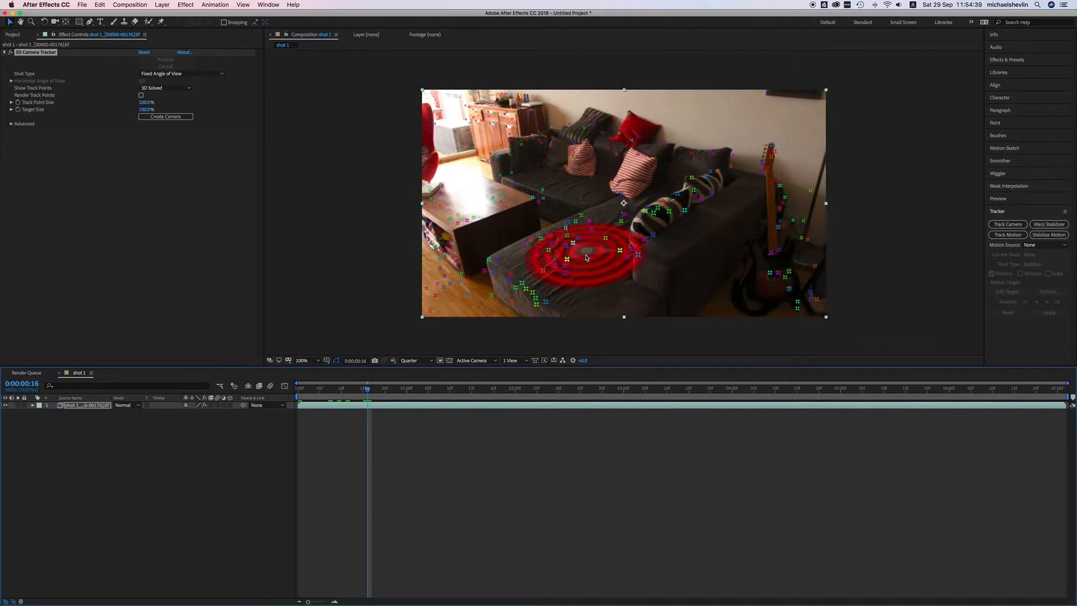
drag(375, 393, 727, 393)
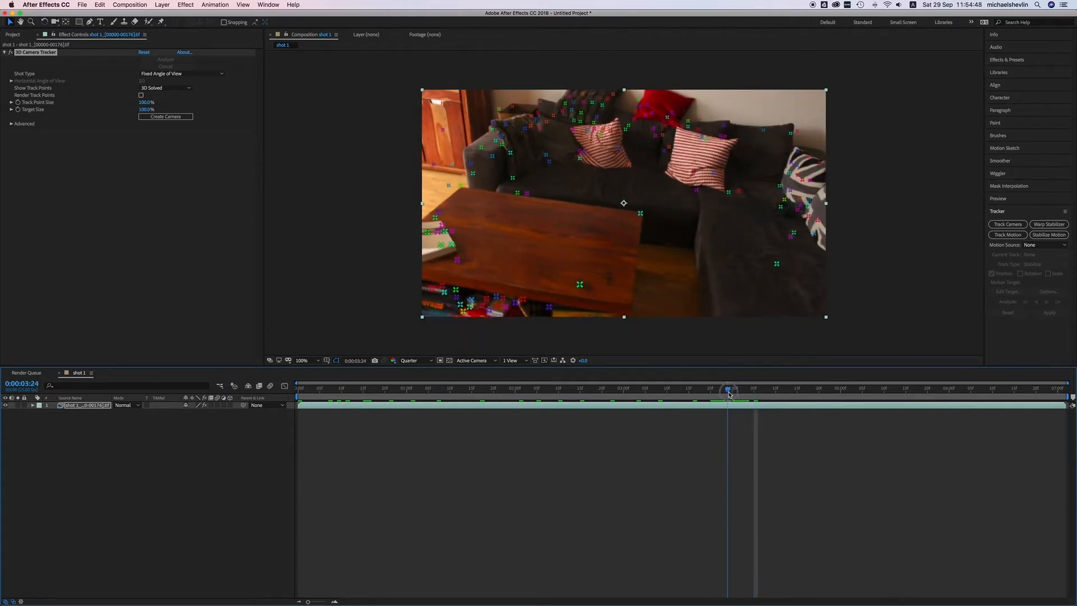
click(439, 214)
shift+click(640, 213)
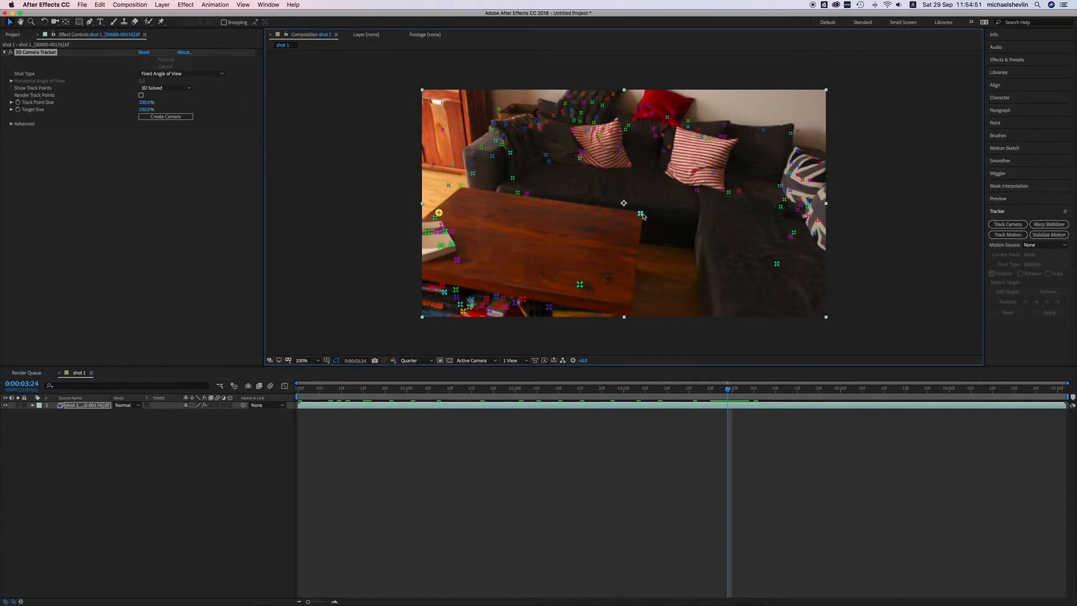
shift+click(580, 285)
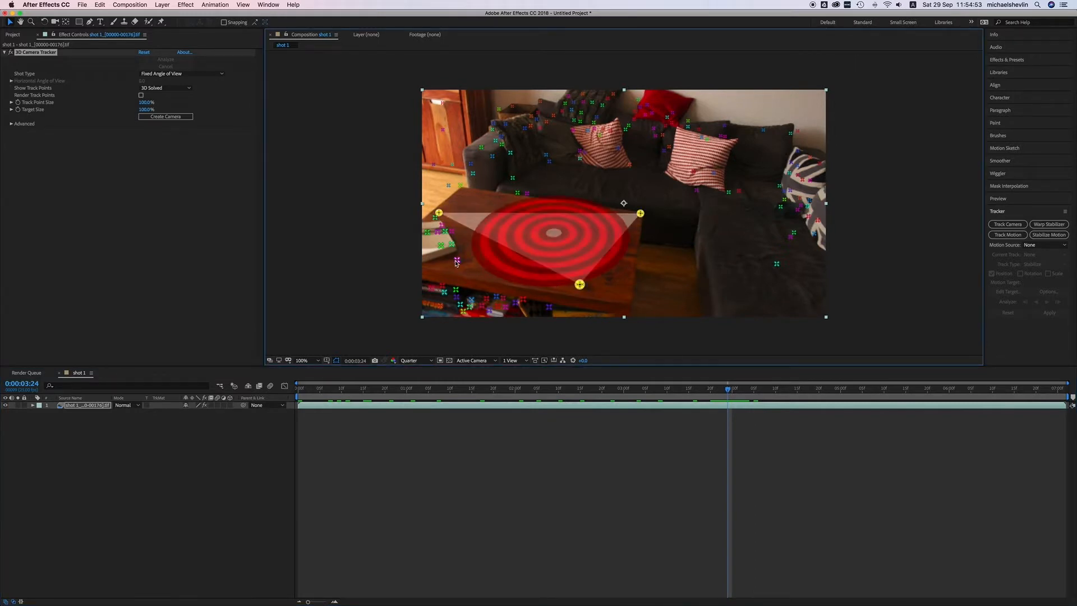
shift+click(456, 260)
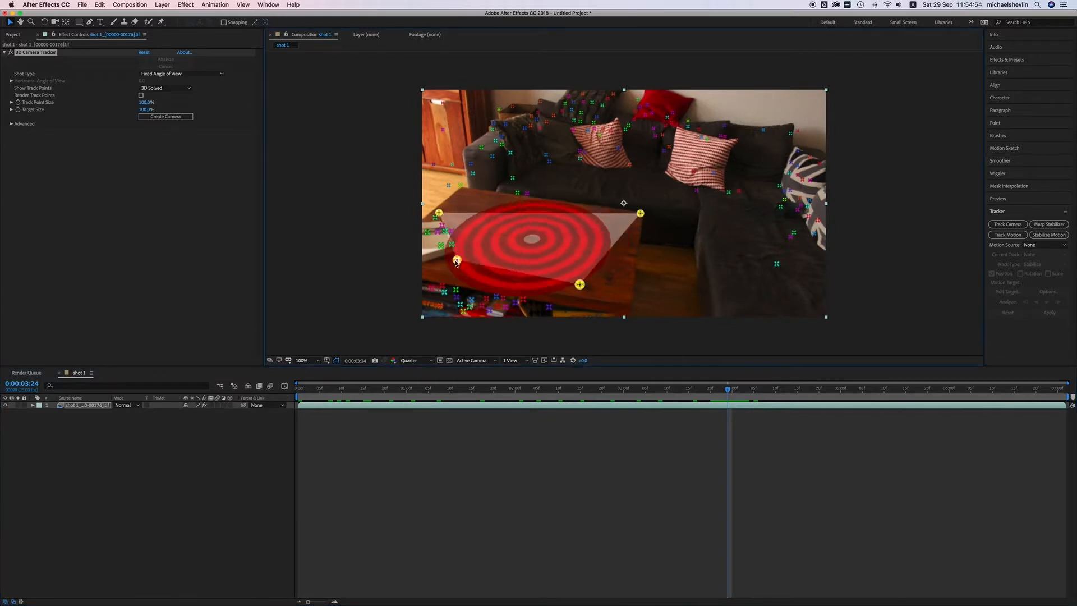
right_click(534, 240)
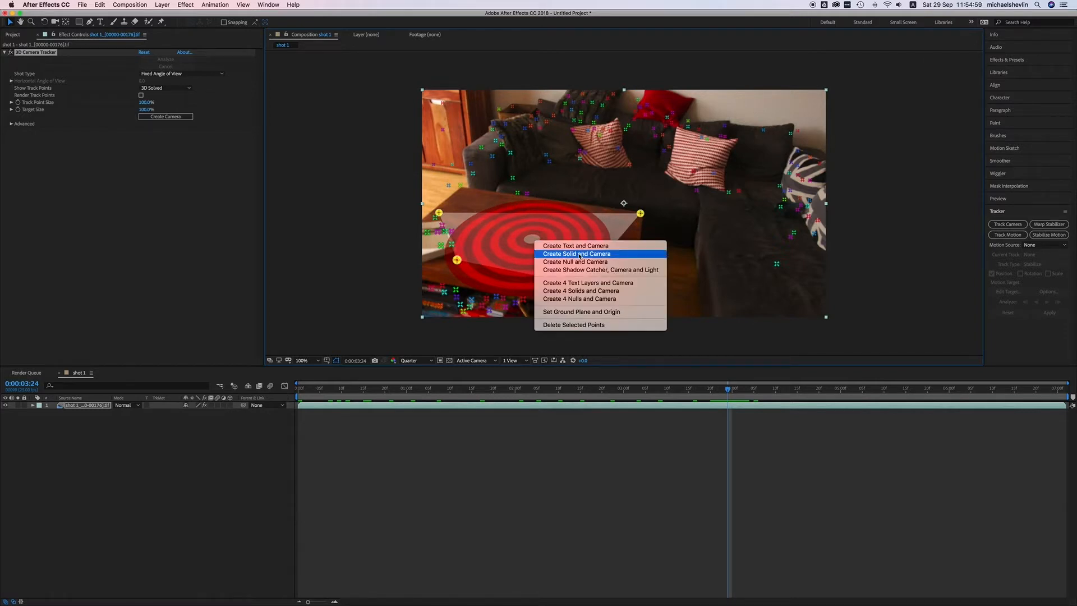
click(580, 254)
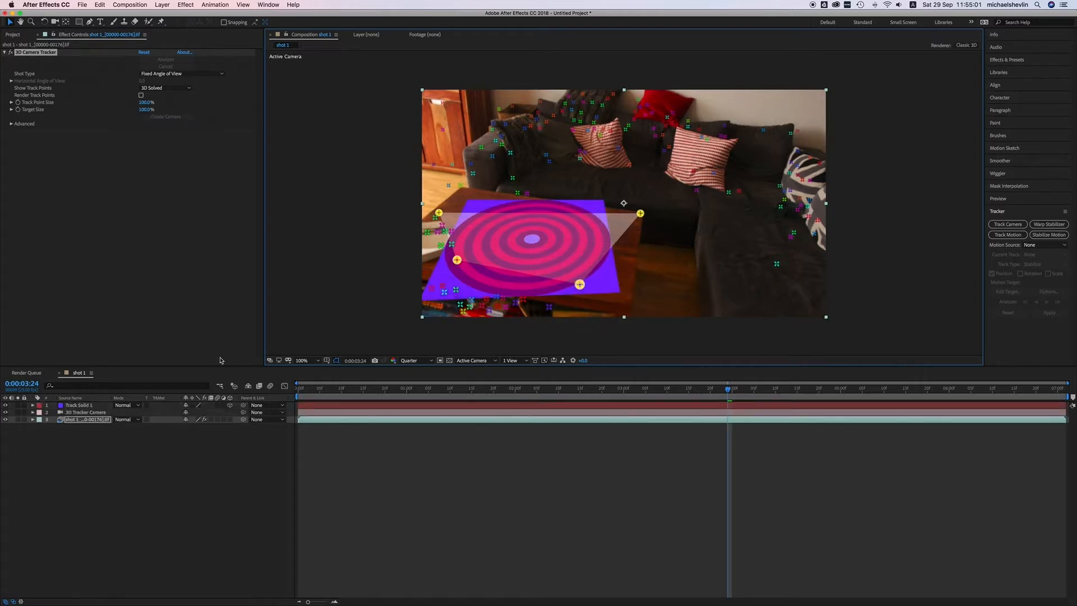
Step: Rotate Track Solid 1 about its Z axis to line up with the table's edges, and apply the Grid effect to it
click(78, 405)
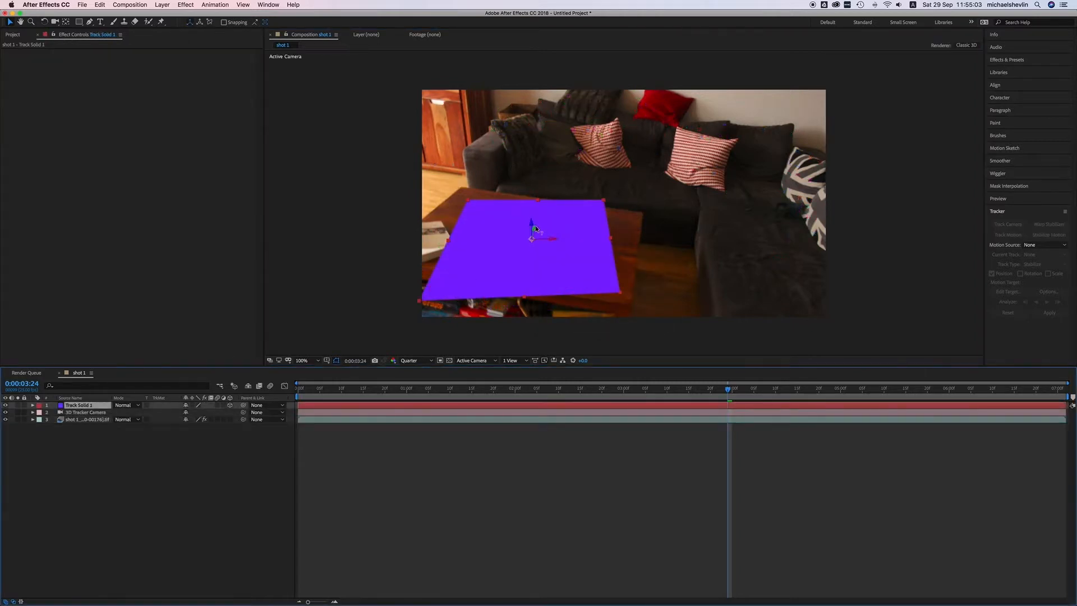
click(44, 22)
drag(533, 231, 531, 229)
click(1010, 59)
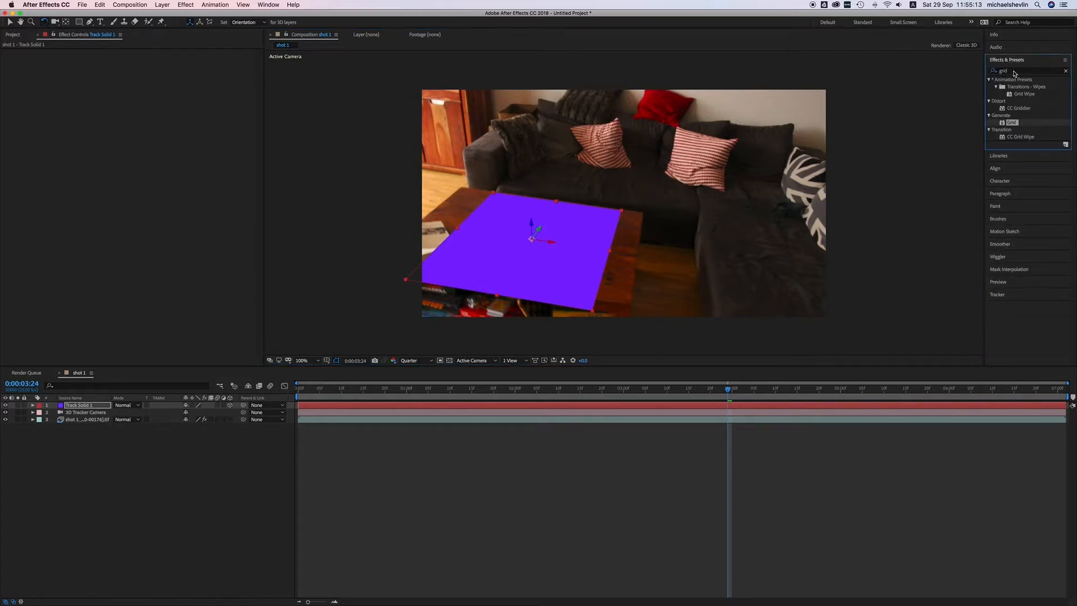
drag(1003, 124, 577, 228)
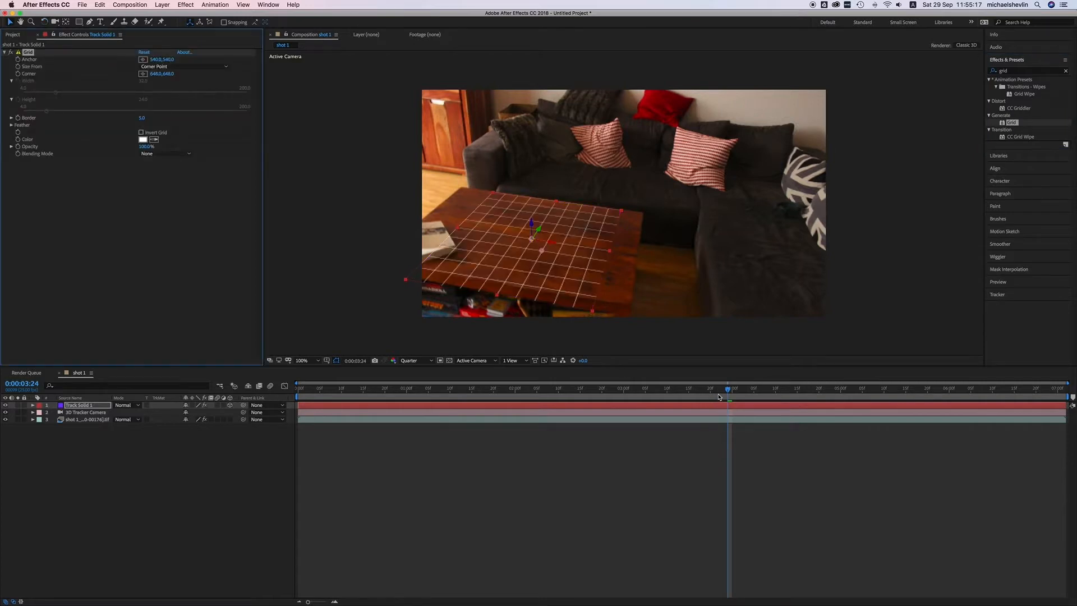
Step: Preview the composition and scrub through it to check that the grid sticks to the tabletop
key(space)
key(space)
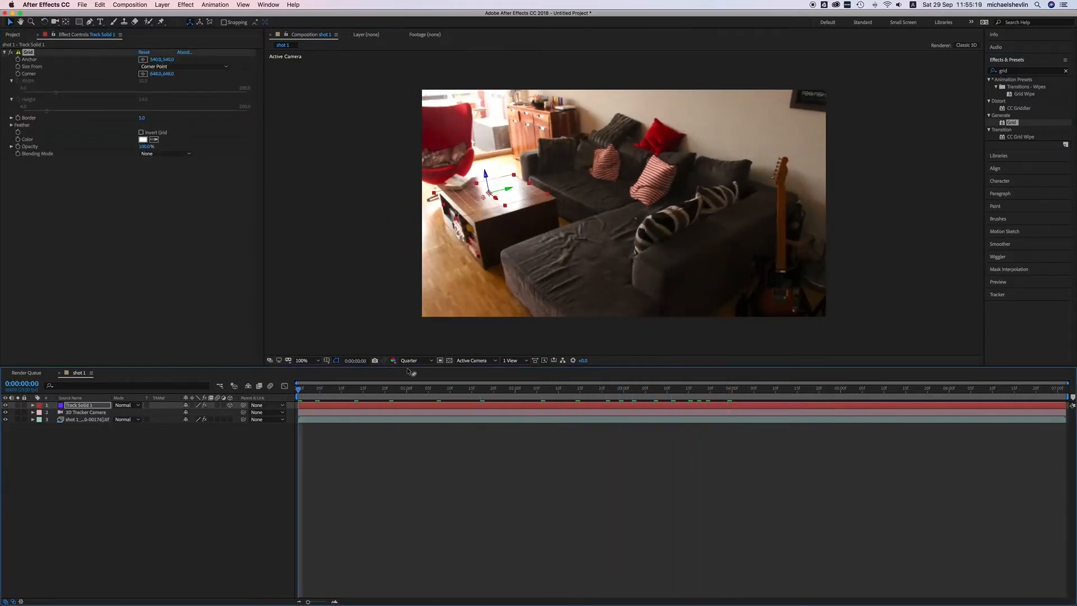
click(1004, 281)
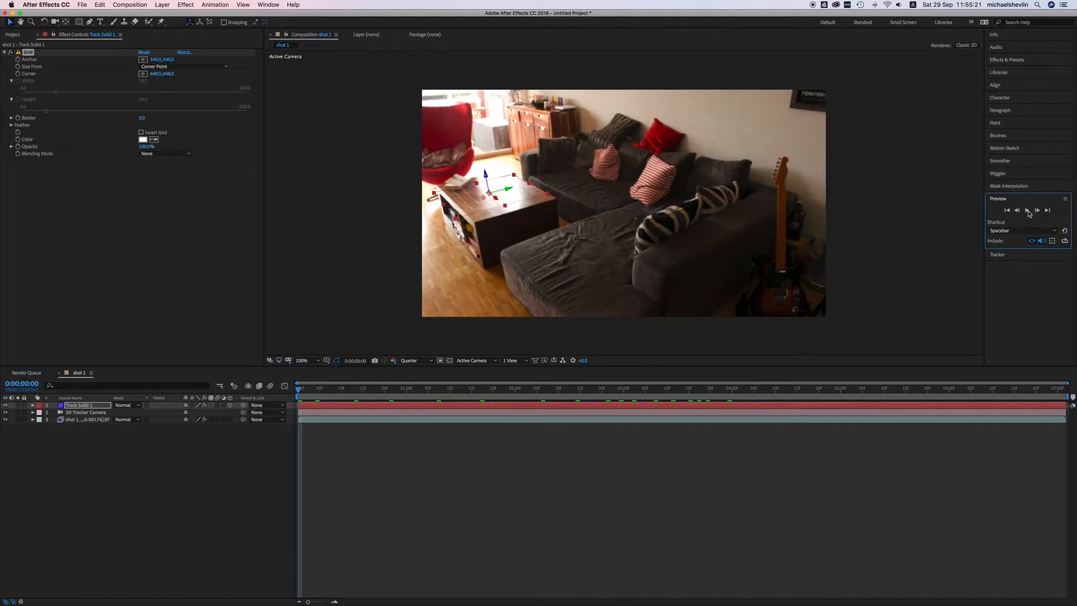
click(1029, 211)
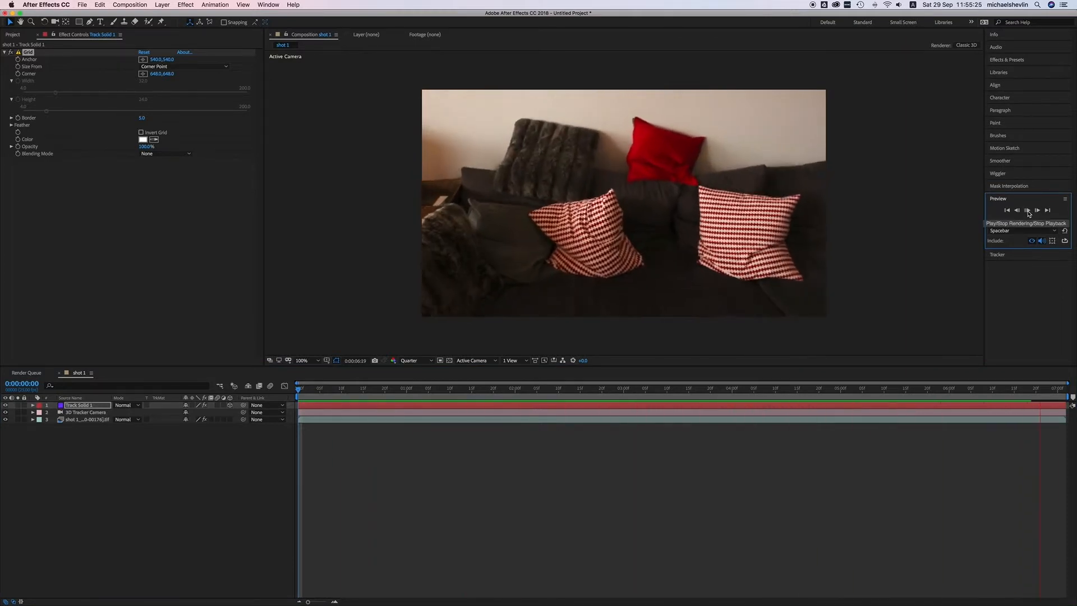
click(1028, 212)
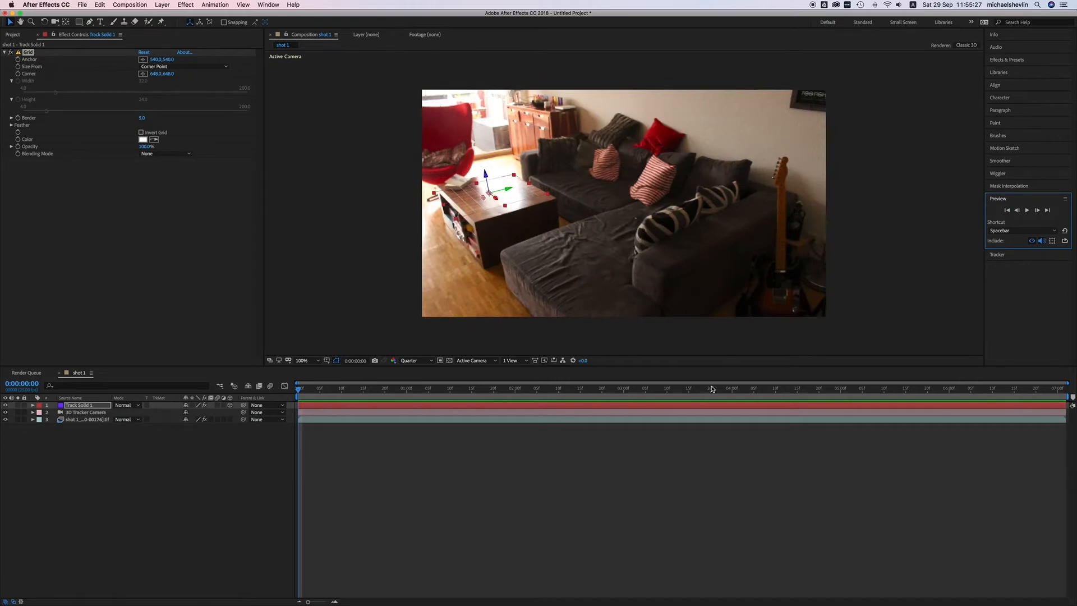
click(686, 388)
drag(686, 389, 560, 365)
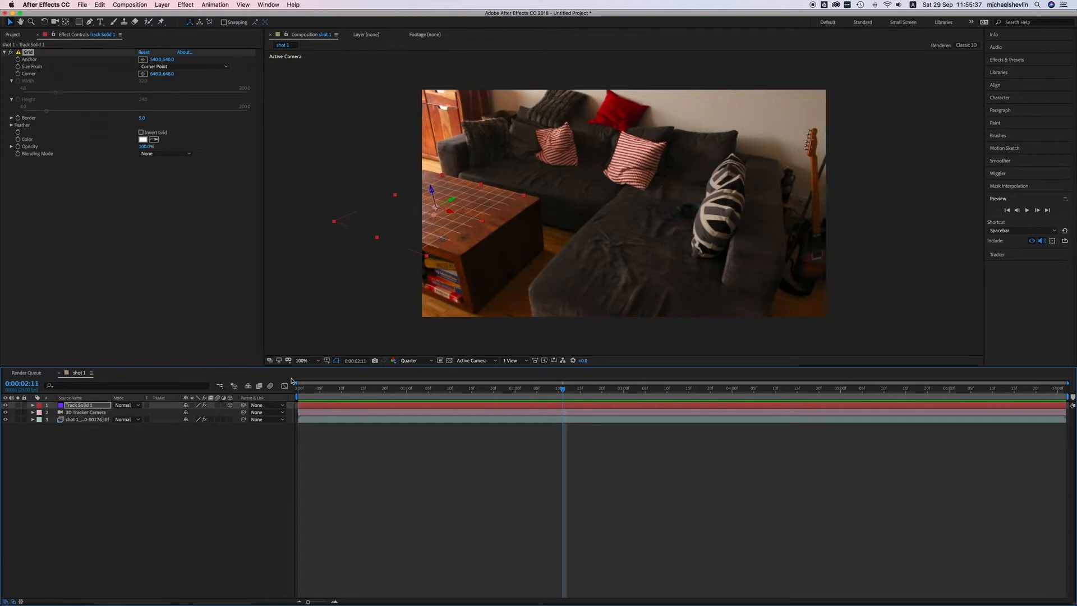
Step: View the tracked camera and grid solid in Custom View 1 and orbit around them
click(479, 361)
click(483, 450)
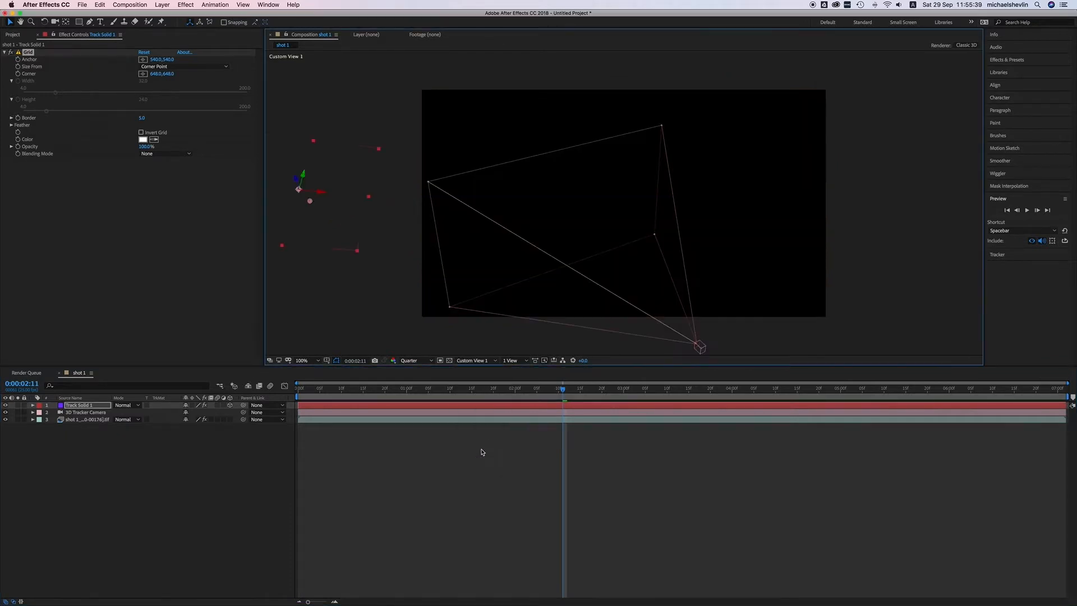
key(c)
drag(621, 271, 580, 216)
Step: Examine the tracked camera and grid solid in the Front view at 50% magnification
click(482, 361)
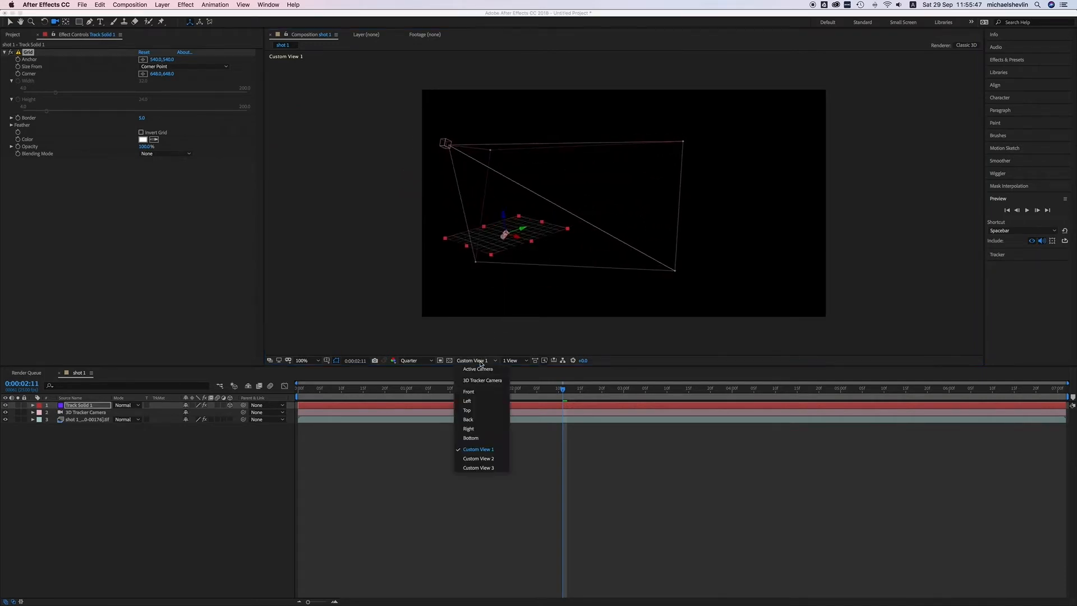
click(478, 393)
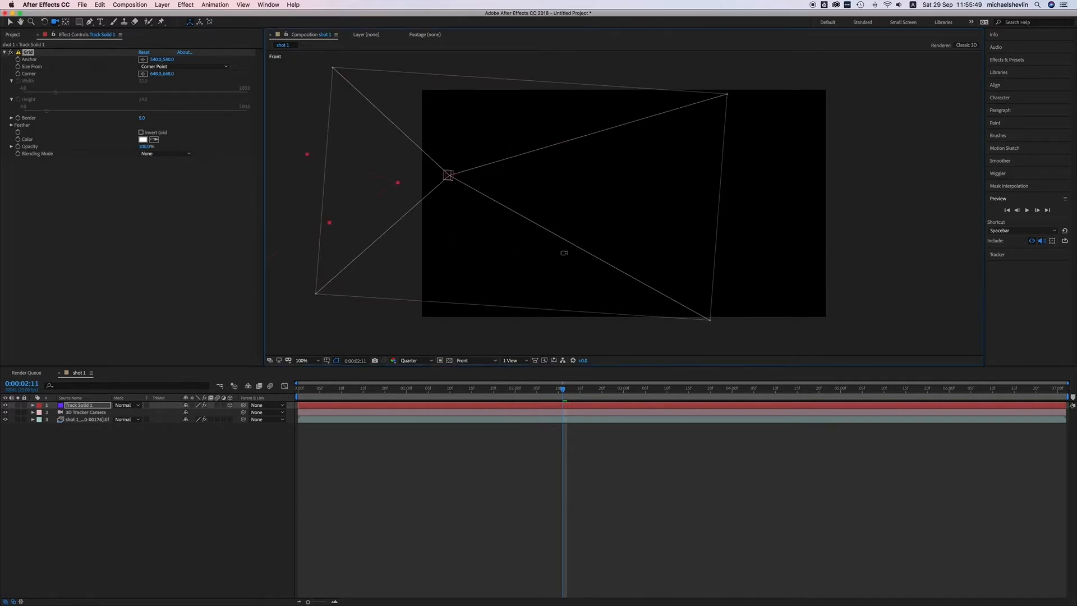
drag(564, 253, 585, 253)
scroll(586, 253, down, 2)
scroll(585, 253, up, 1)
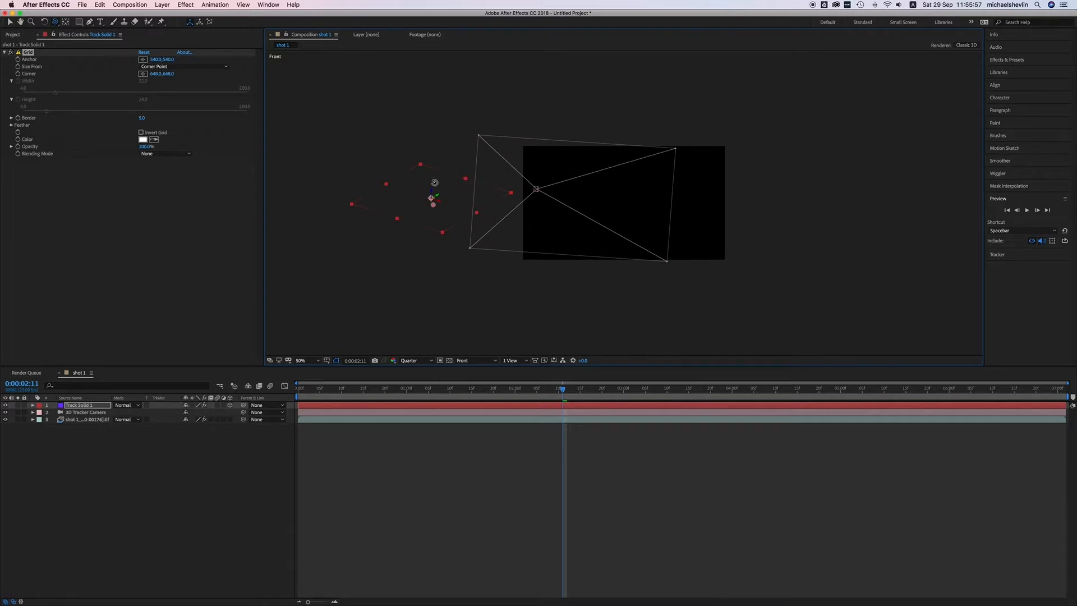
Step: Switch the composition view to 3D Tracker Camera and scrub to 0:00:03:15
click(488, 362)
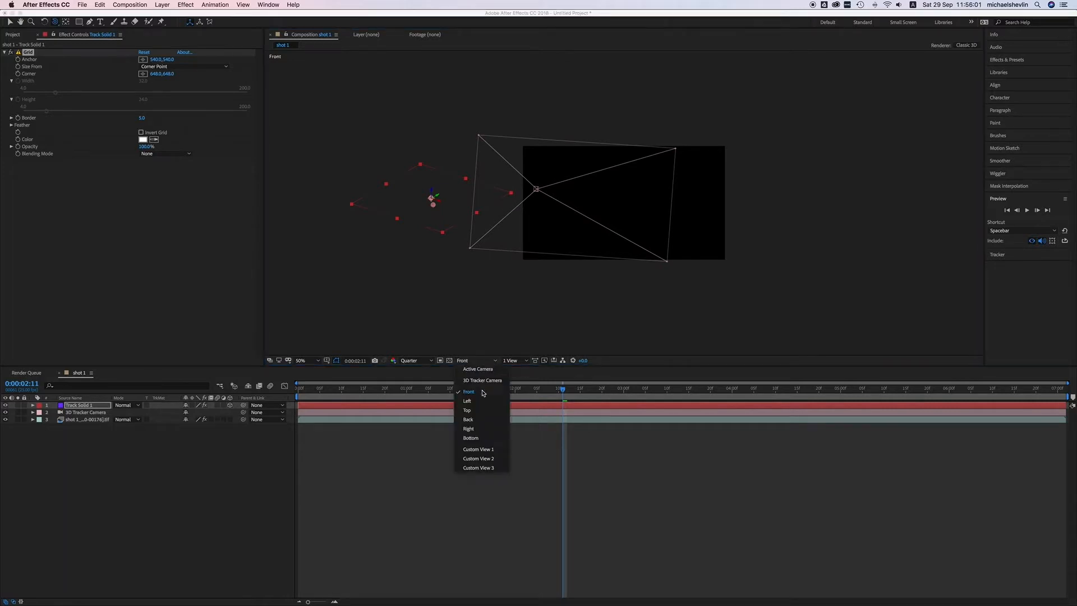
click(486, 382)
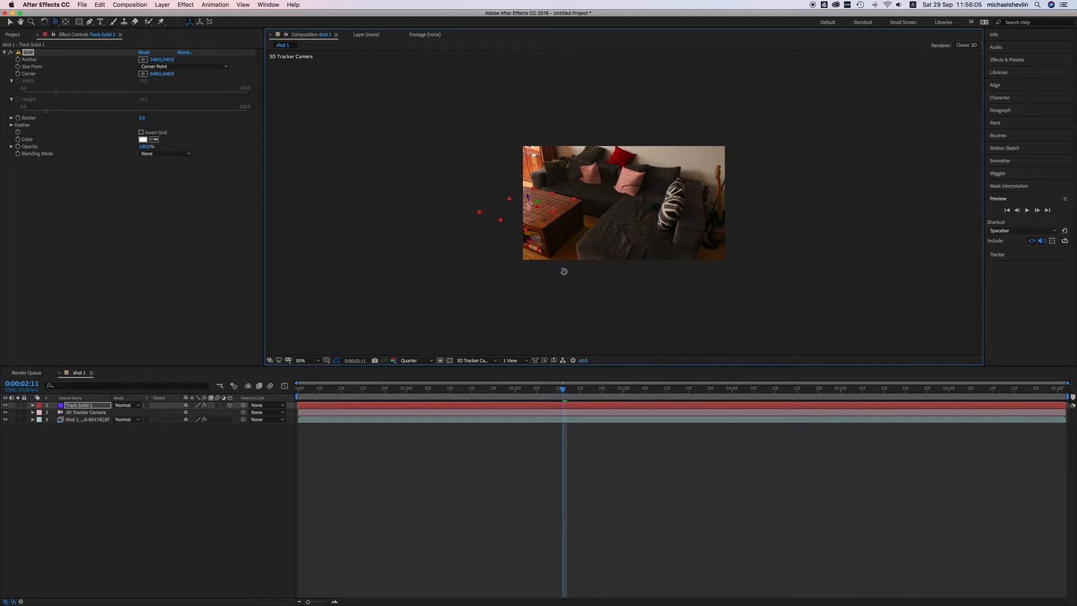
drag(563, 389, 691, 380)
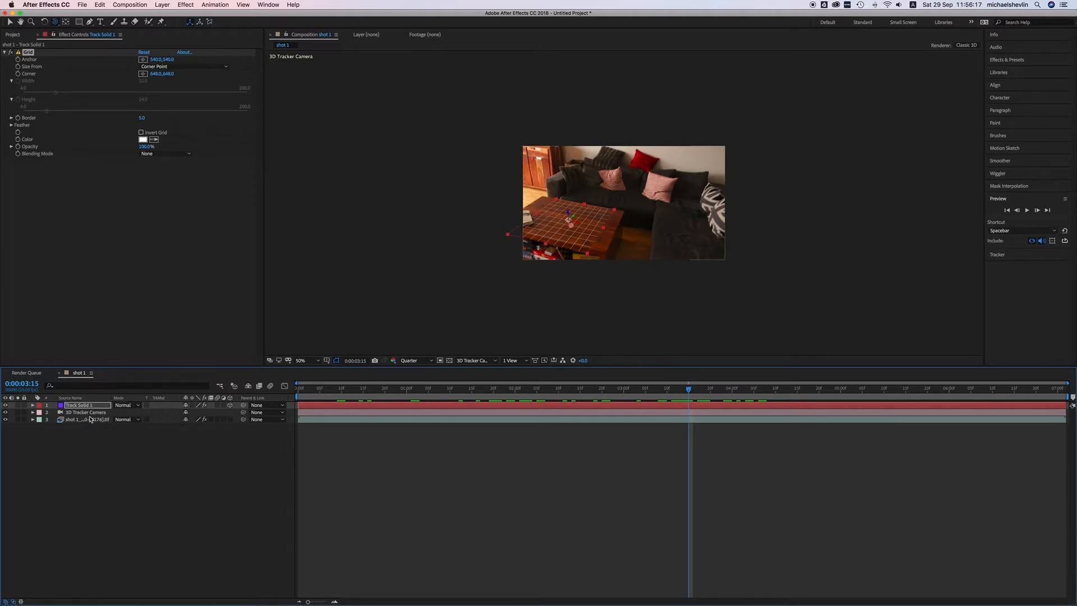
Step: Import chris.jpg and frame.jpg from the 3D Tracking folder into the project as footage
click(13, 35)
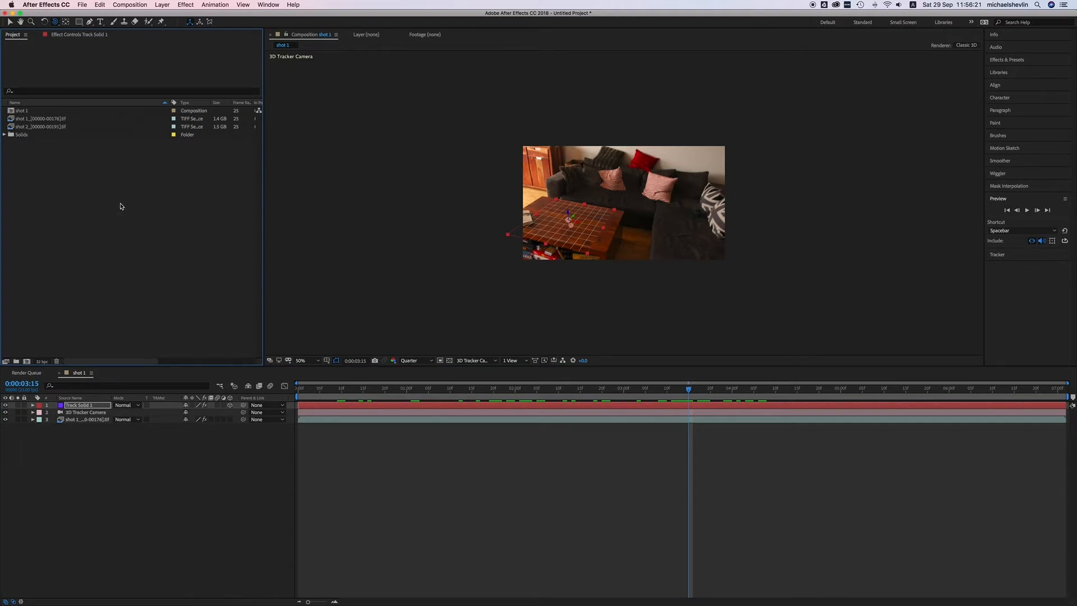
double_click(68, 184)
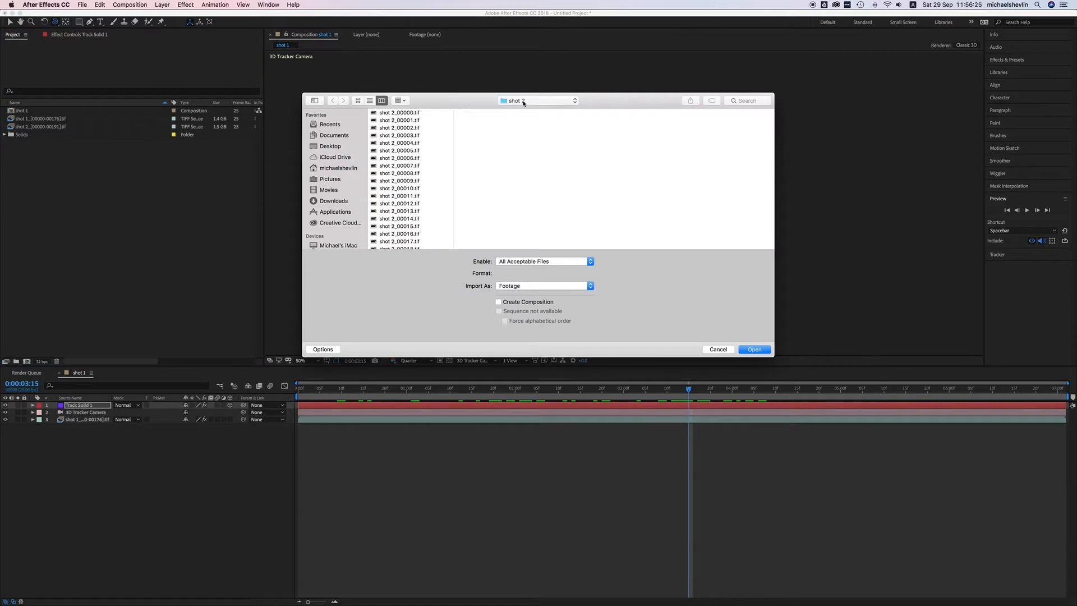
click(522, 104)
click(526, 113)
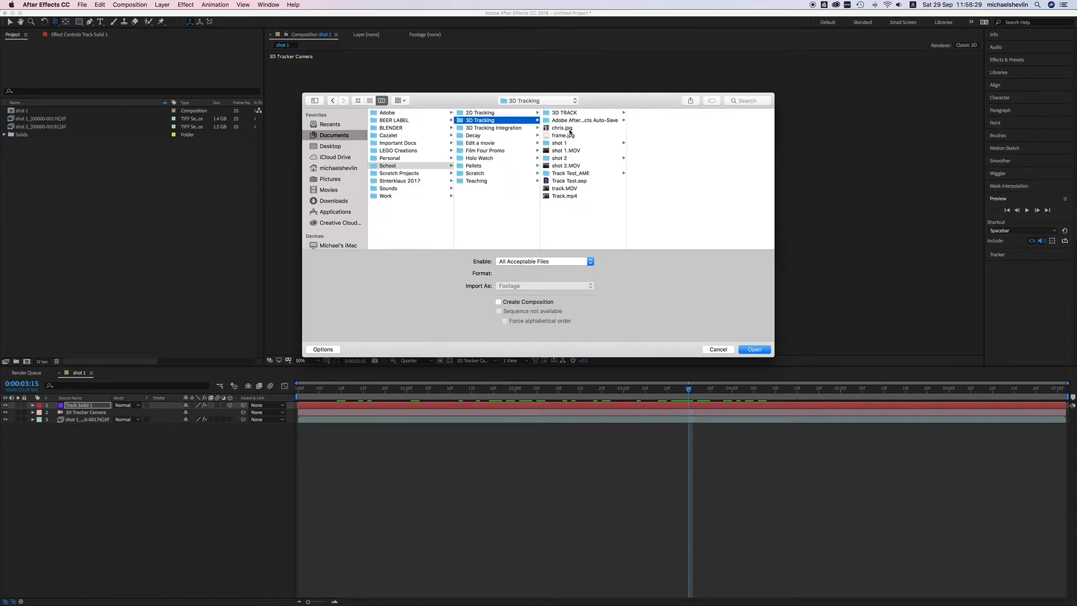
click(562, 128)
click(564, 136)
shift+click(562, 128)
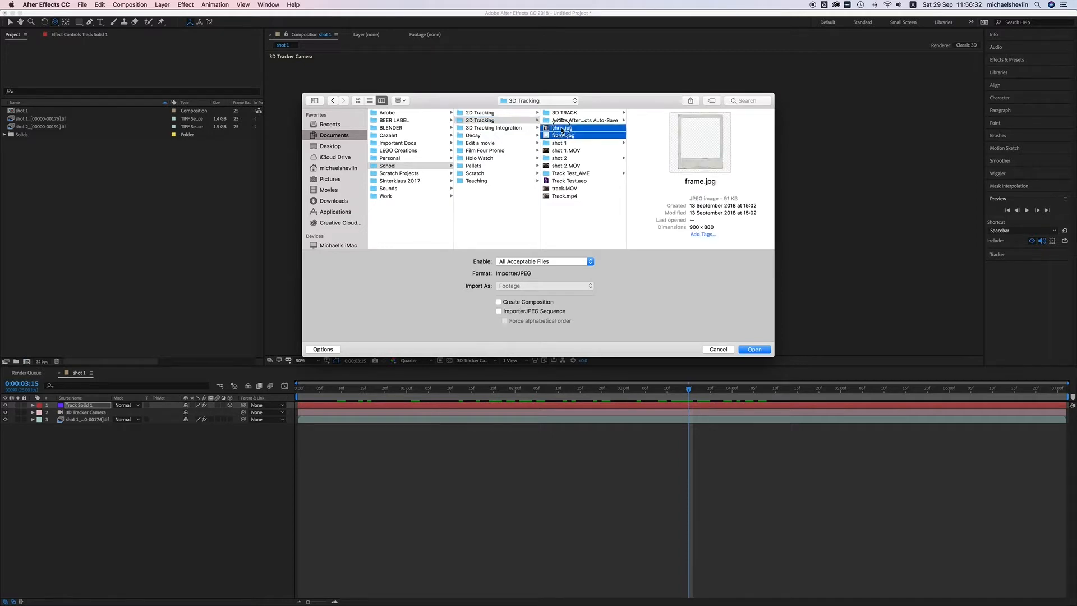
click(755, 349)
click(154, 221)
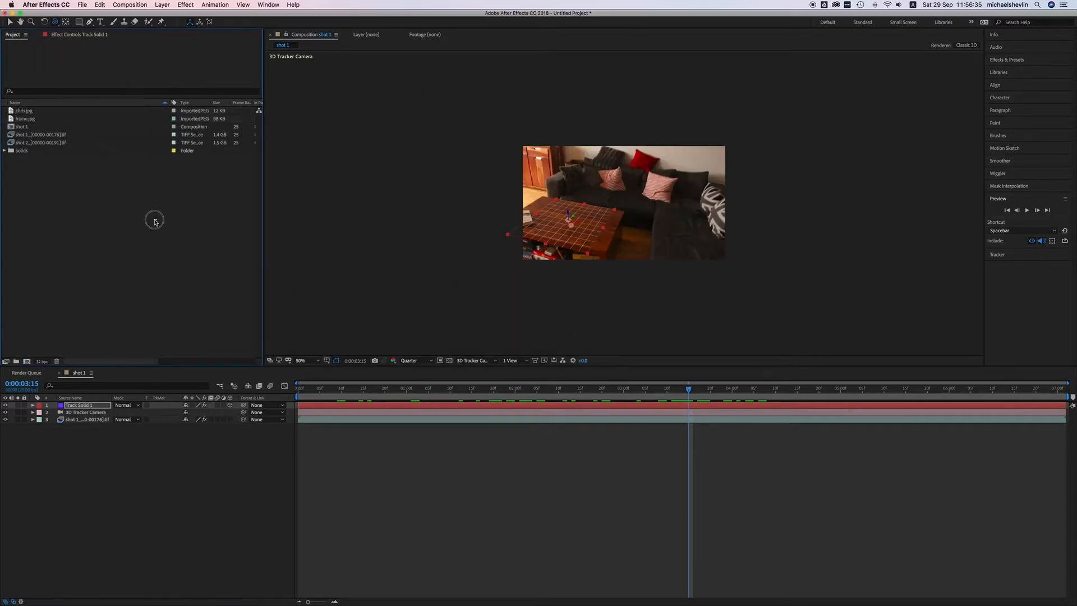
Step: Create a new composition from frame.jpg
drag(12, 119, 26, 363)
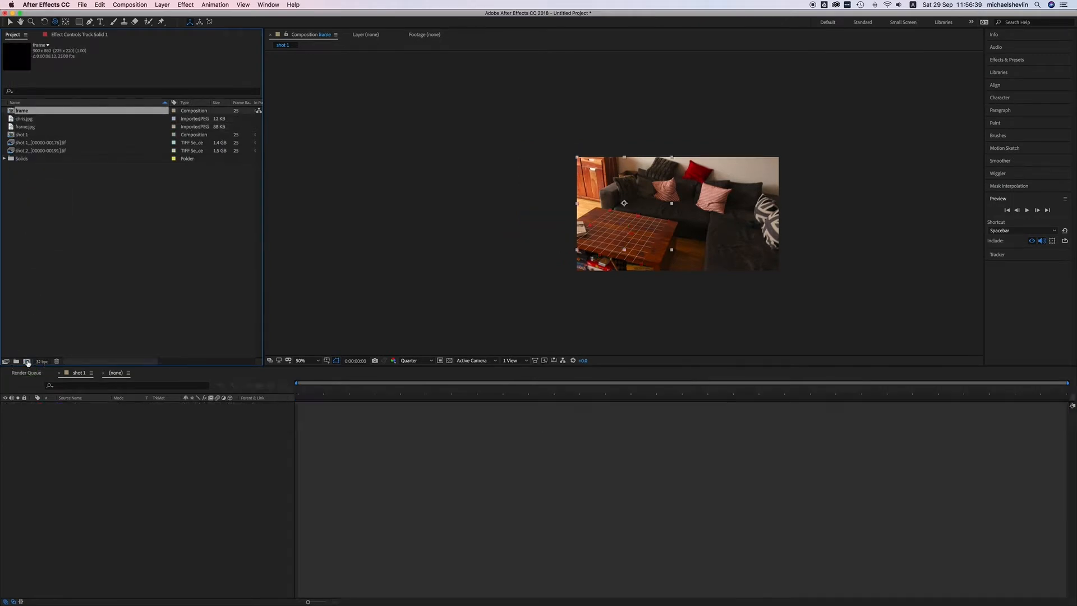
scroll(691, 190, up, 2)
scroll(692, 190, down, 1)
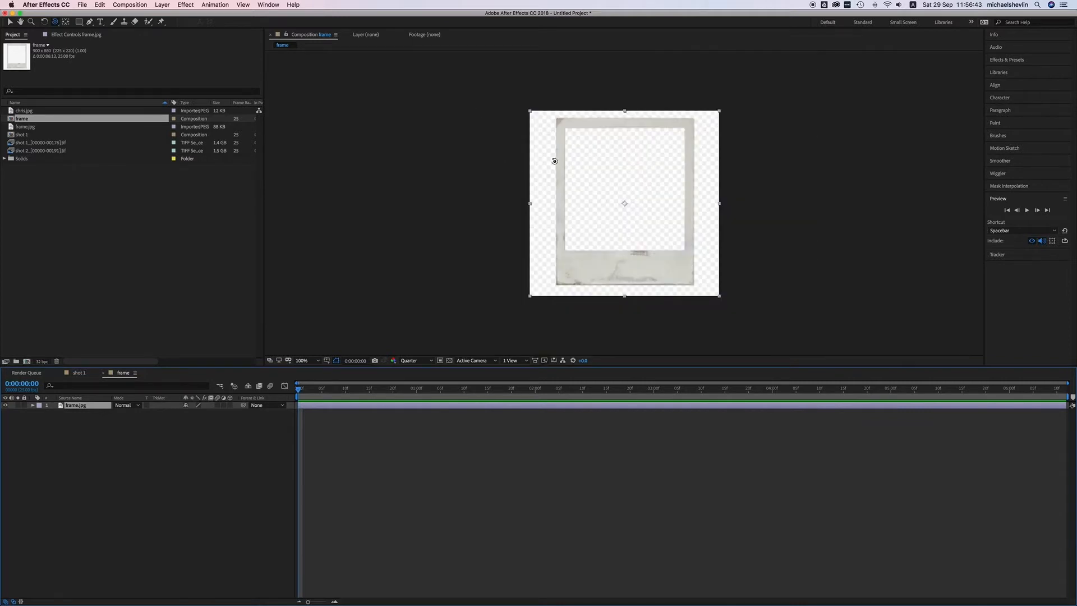
Step: Mask frame.jpg with a rectangle along the Polaroid's outer edge and a second one around its photo opening, set to Subtract
click(79, 22)
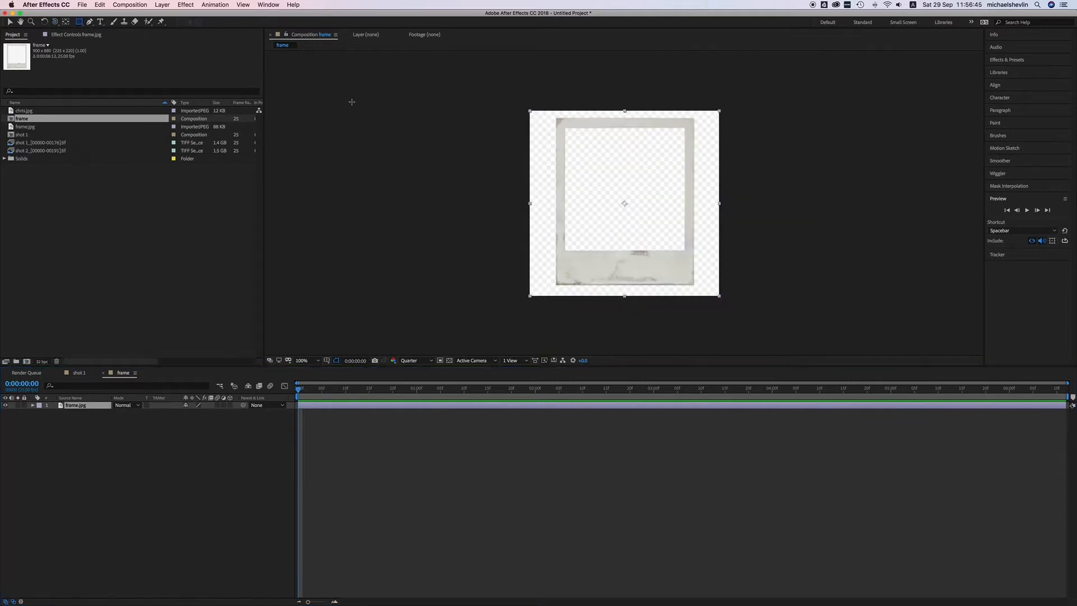
drag(555, 117, 694, 284)
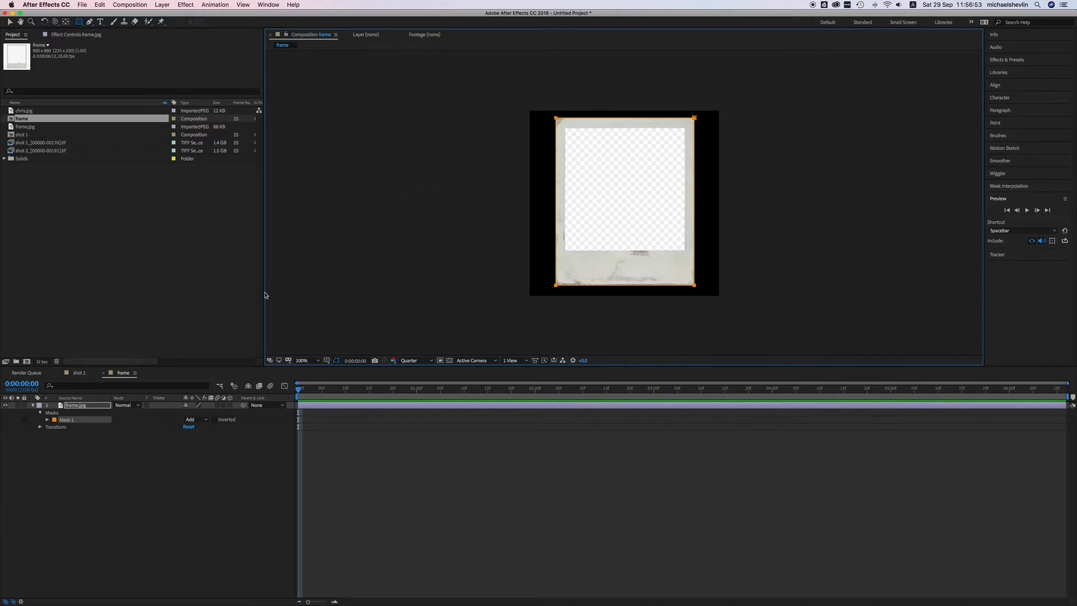
drag(565, 128, 685, 251)
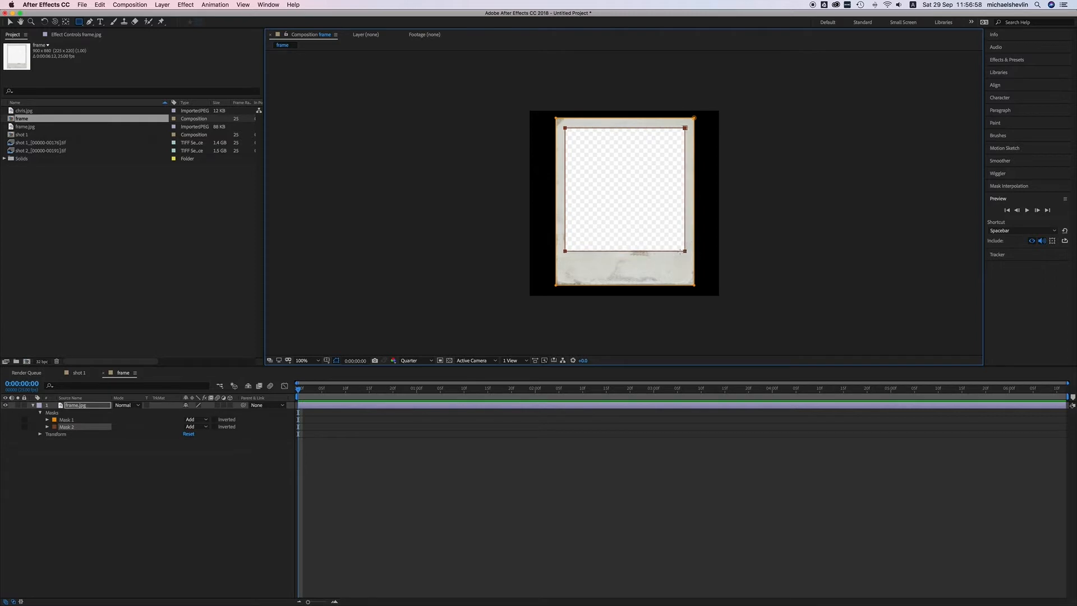
click(193, 426)
click(208, 450)
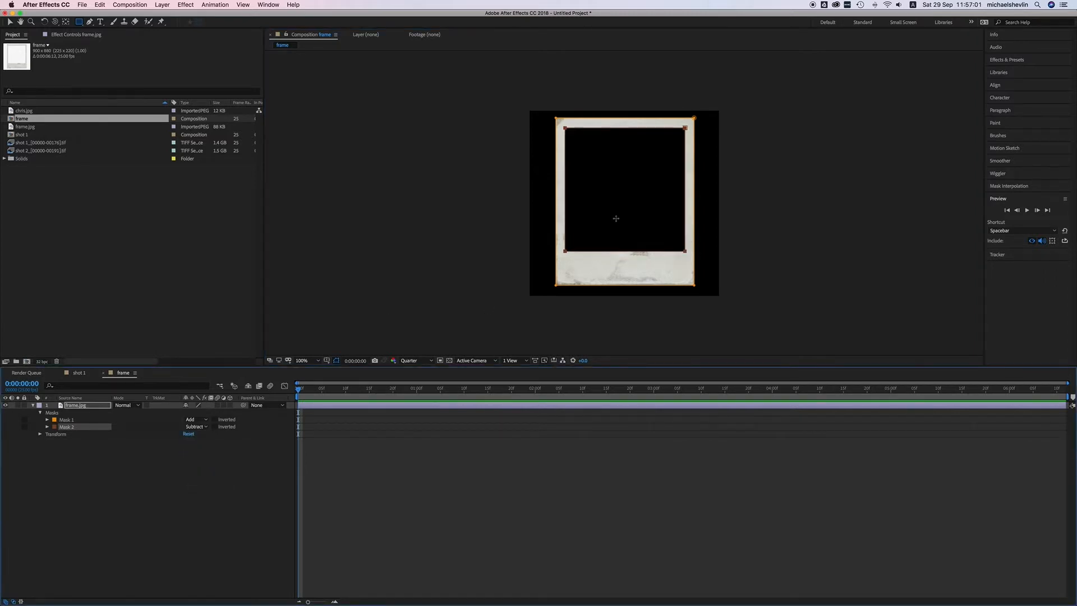
Step: Add chris.jpg beneath the frame.jpg layer, then enlarge and position it to fill the Polaroid's opening
click(18, 110)
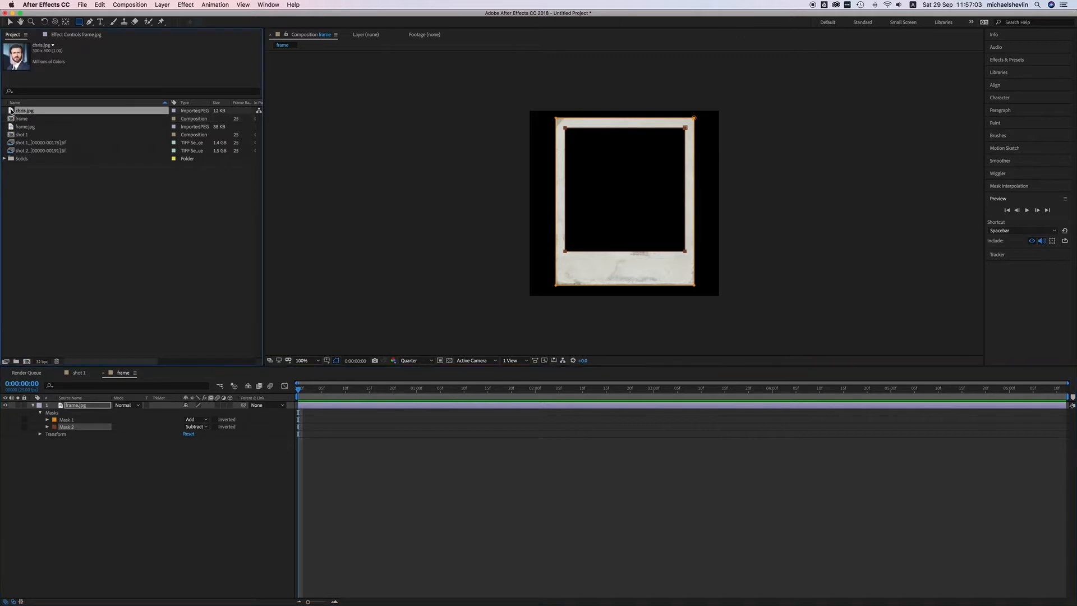
drag(12, 111, 87, 451)
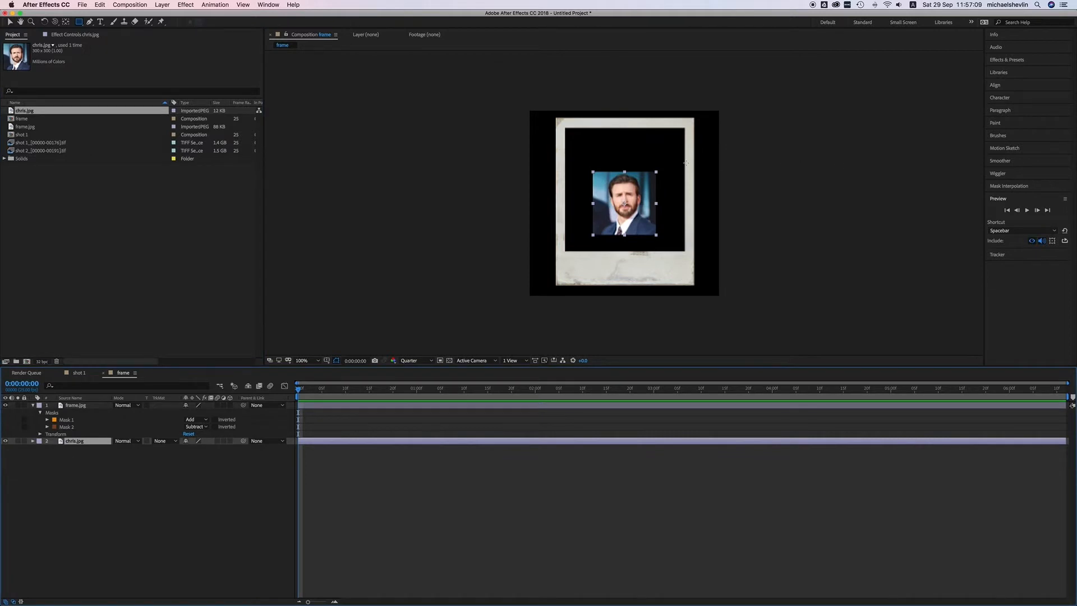
key(v)
mouse_move(656, 172)
mouse_down()
mouse_move(688, 141)
mouse_move(648, 177)
mouse_move(650, 166)
mouse_up()
drag(690, 250, 694, 256)
drag(662, 217, 660, 221)
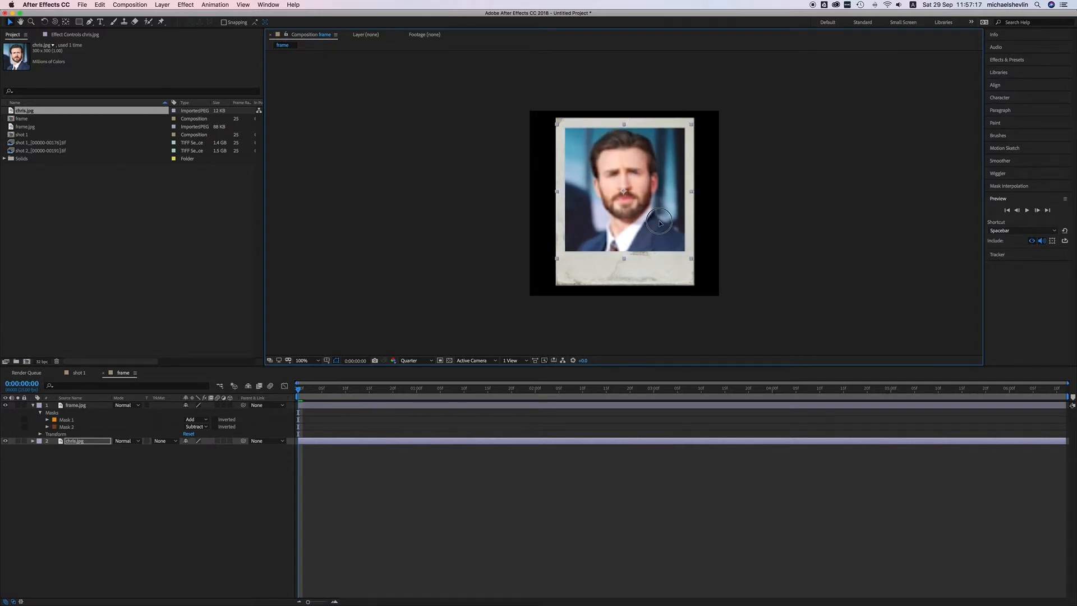
click(58, 489)
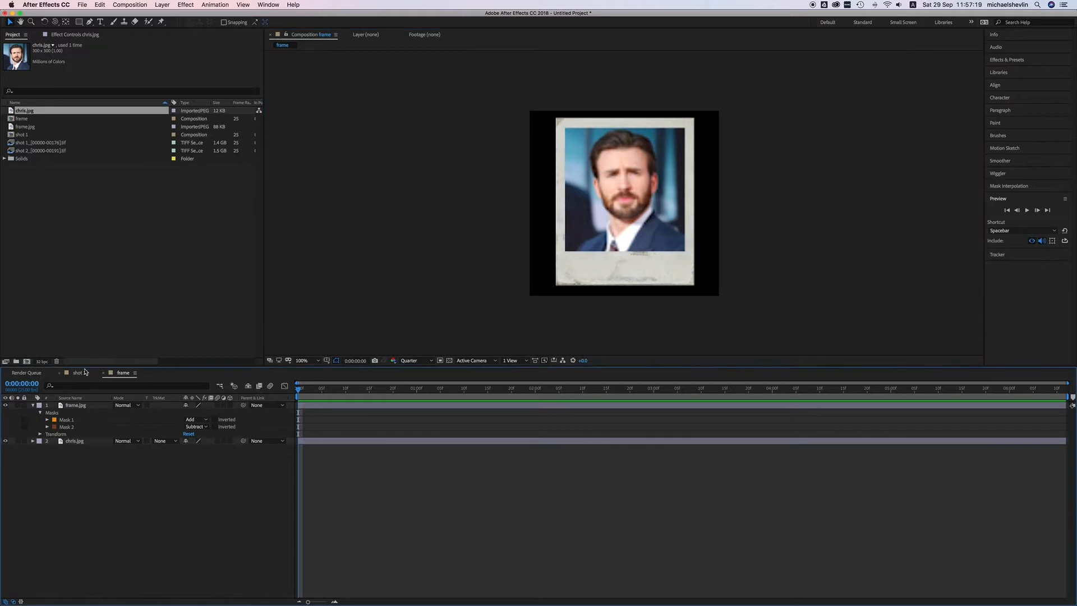
Step: Return to the shot 1 composition and rename the frame composition as Photo 1
click(79, 373)
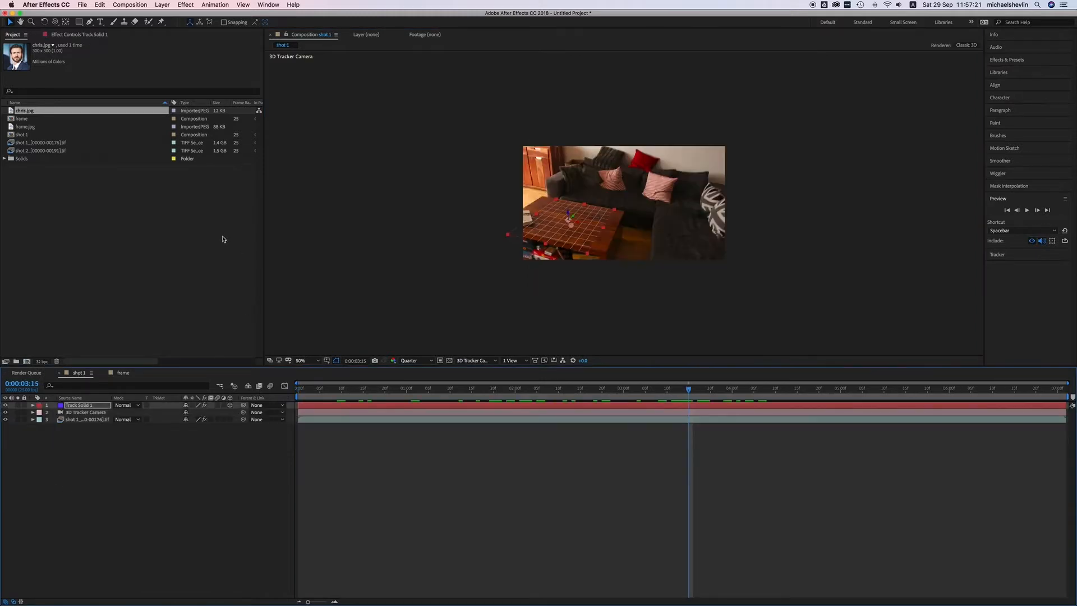
click(12, 119)
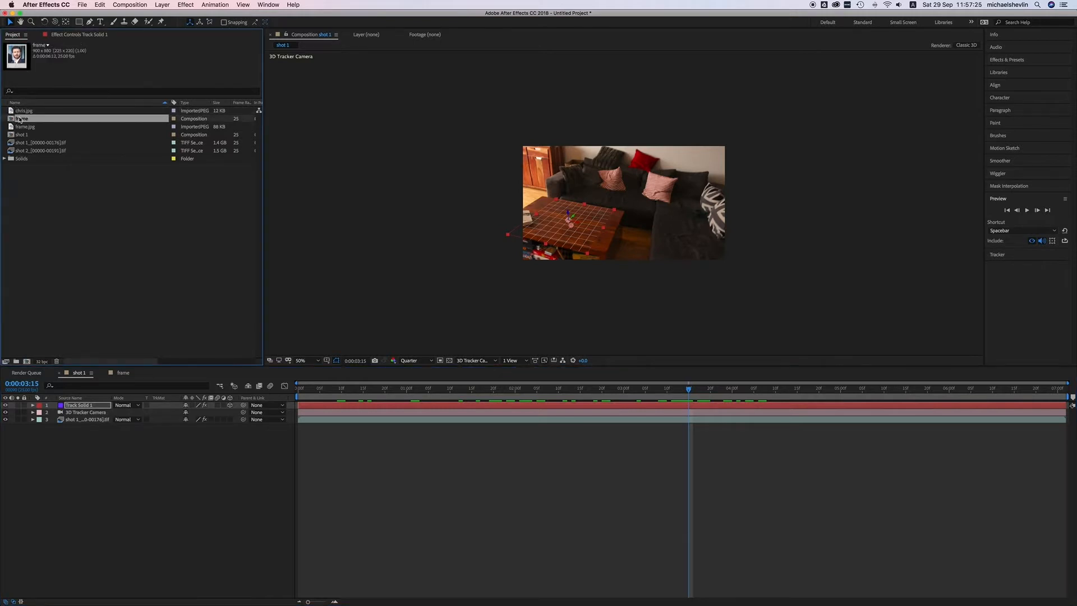
right_click(24, 119)
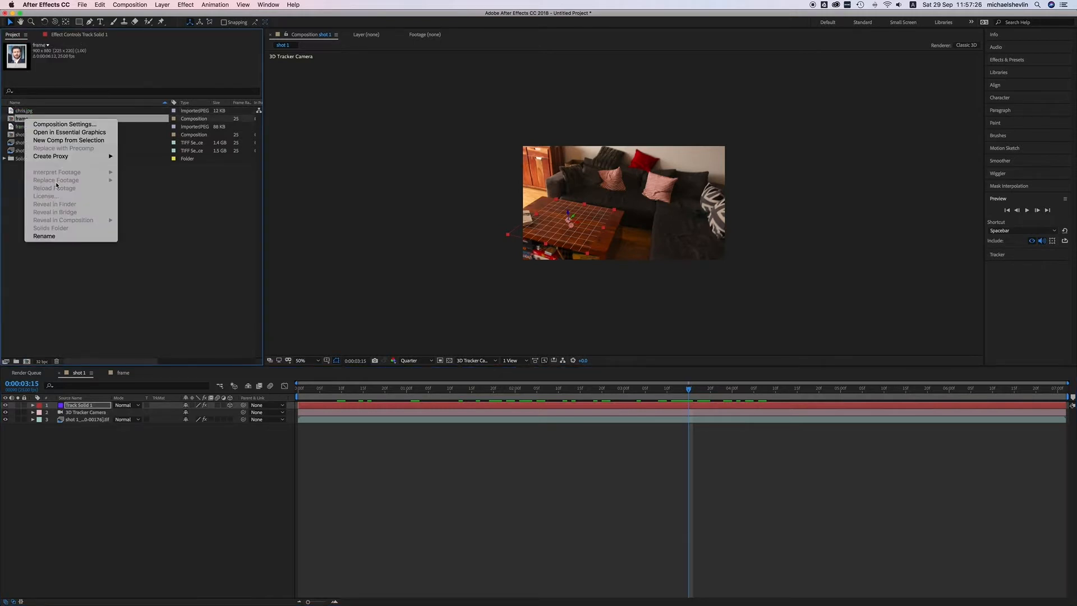
click(93, 239)
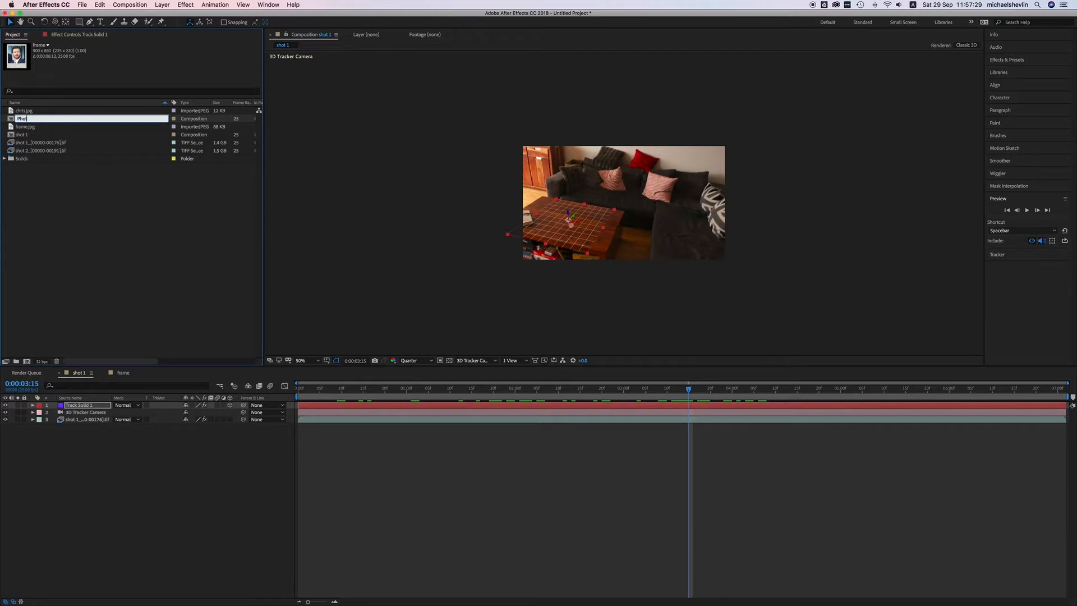
key(Return)
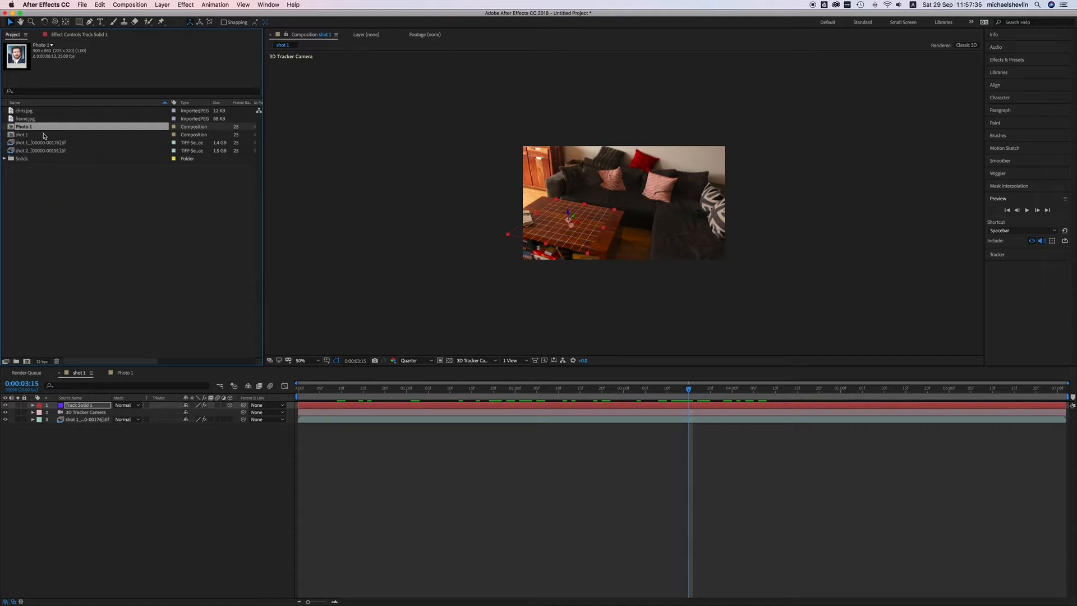
Step: Create a project folder named assets and move both images, both TIFF sequences and the Solids folder into it
click(17, 362)
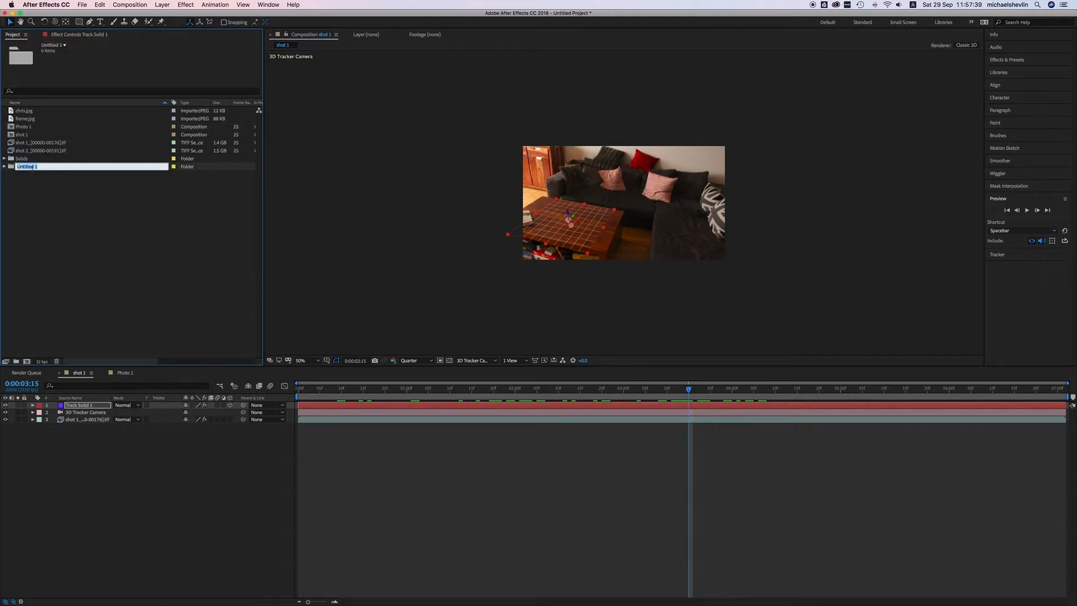
text(assets)
key(Return)
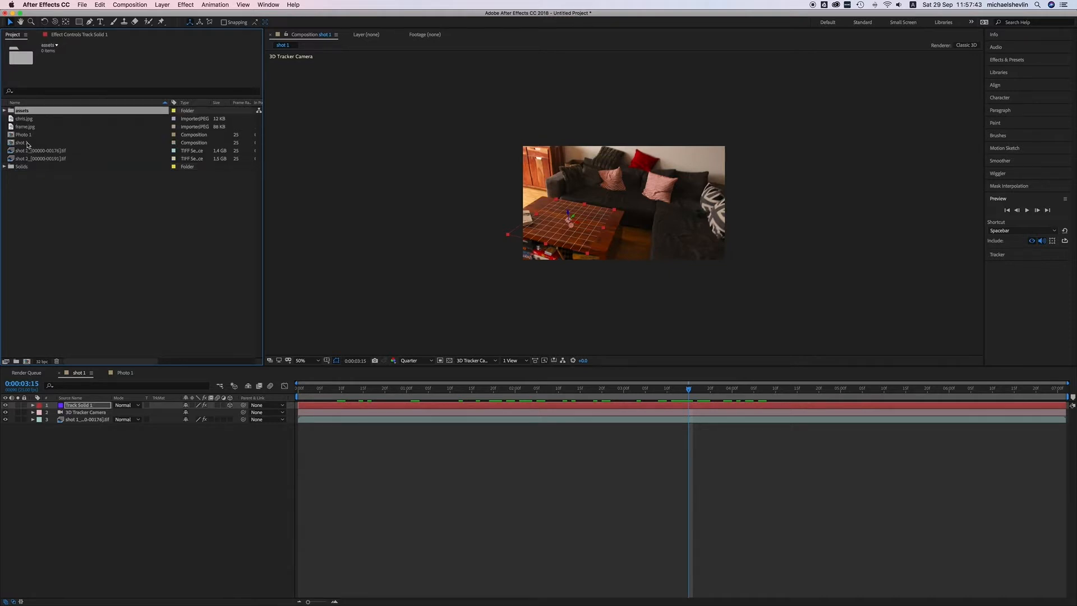
drag(24, 152, 23, 111)
drag(32, 151, 10, 113)
click(5, 111)
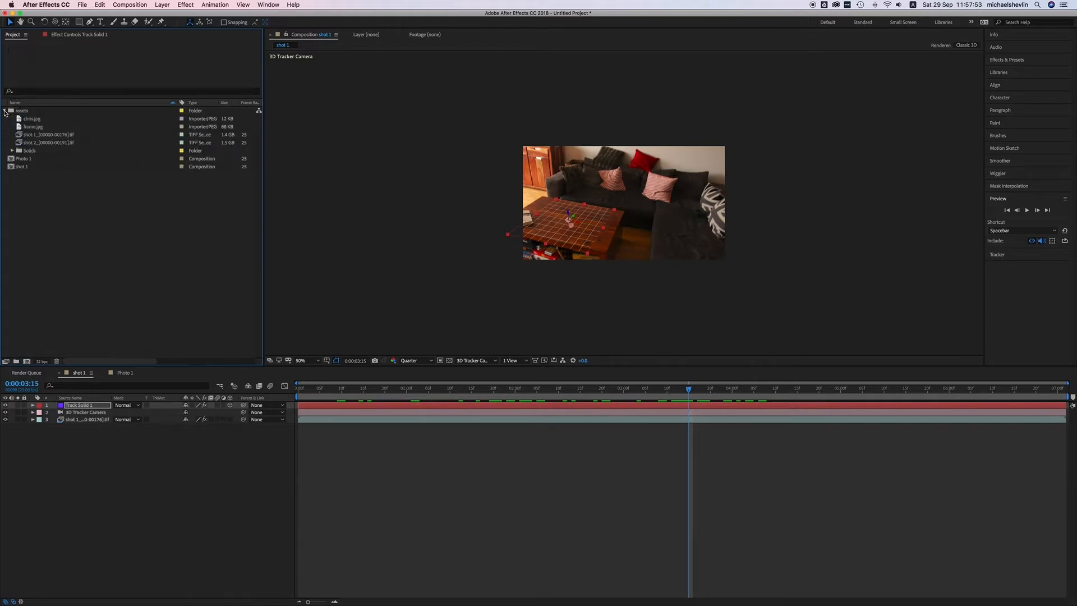
click(5, 111)
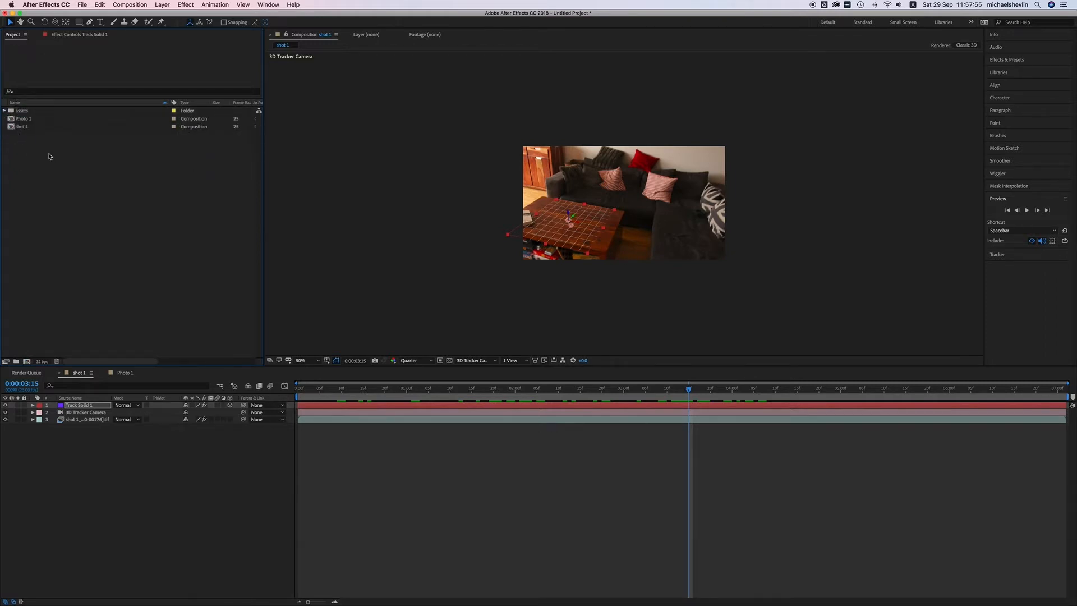
Step: Create a composition from the shot 2 TIFF sequence and start 3D camera tracking on it
click(5, 110)
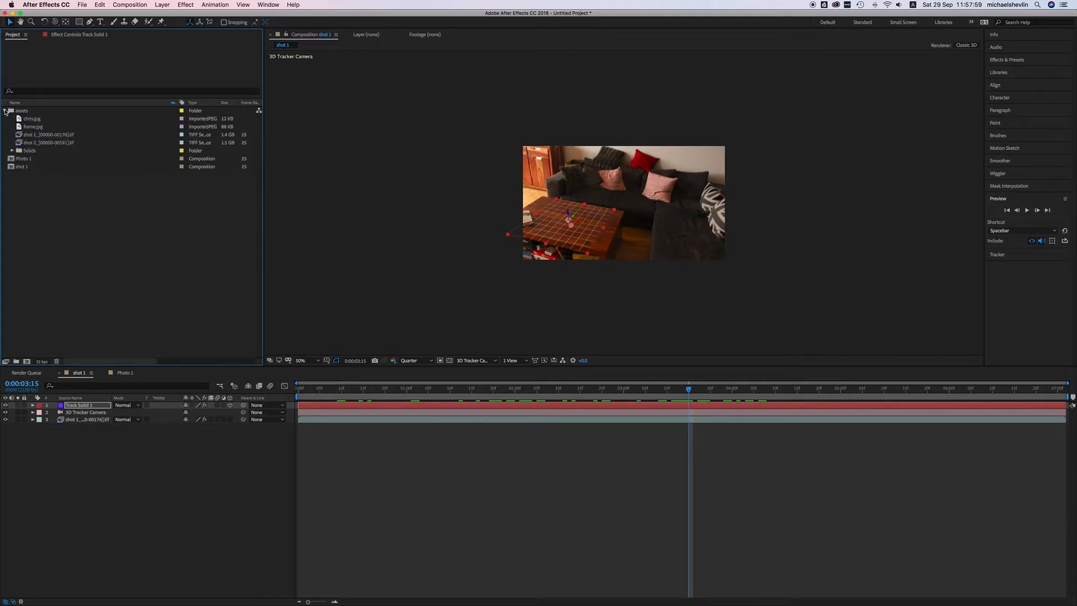
drag(41, 143, 27, 361)
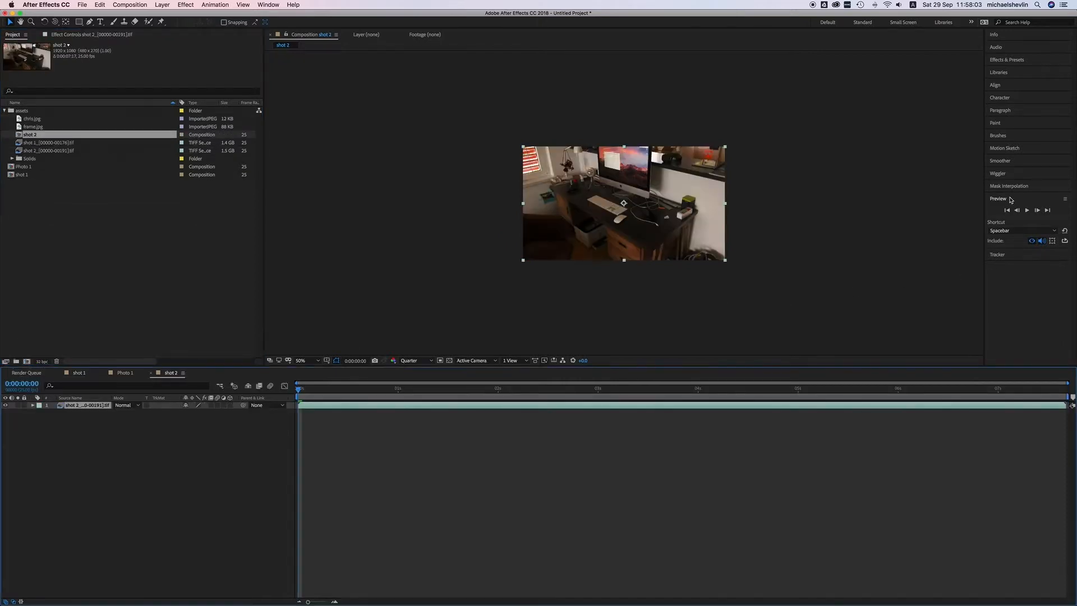
click(1001, 255)
click(1008, 224)
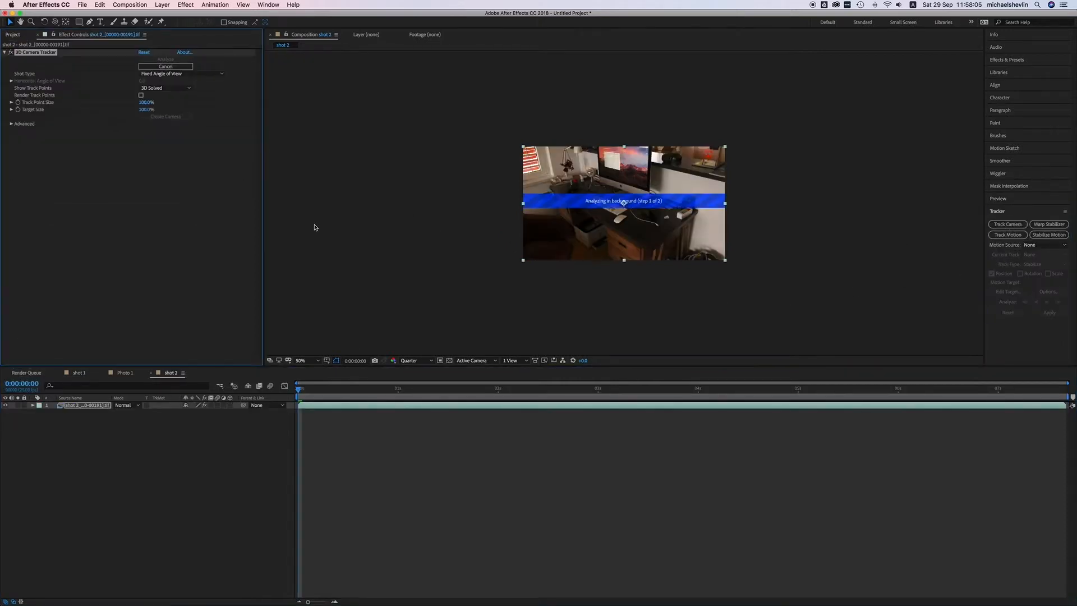
Step: Return to the shot 1 composition and move the current time to 0:00:03:20
click(83, 373)
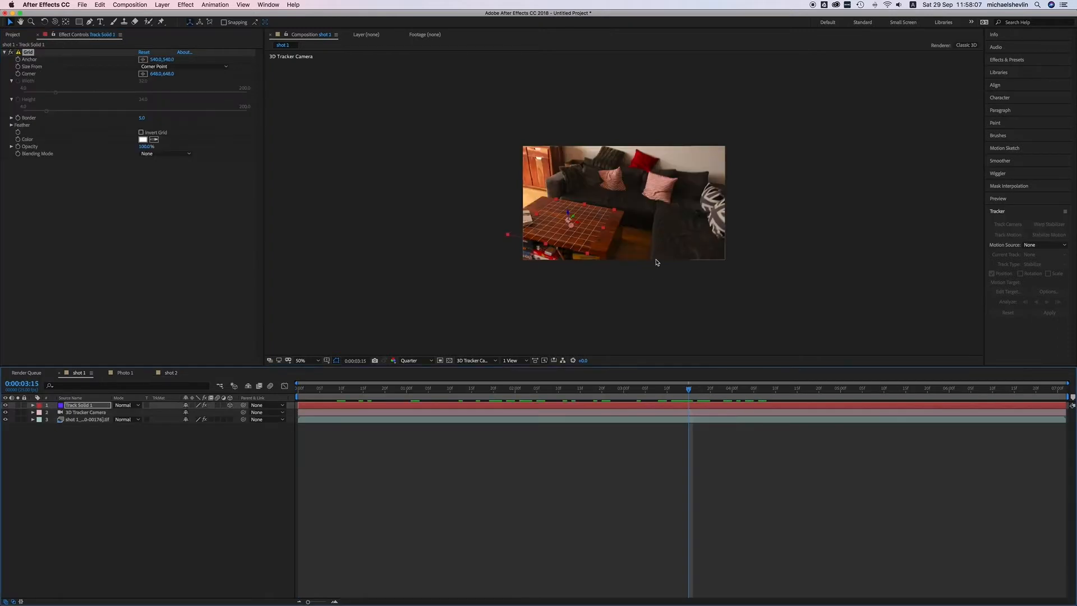
scroll(646, 238, up, 1)
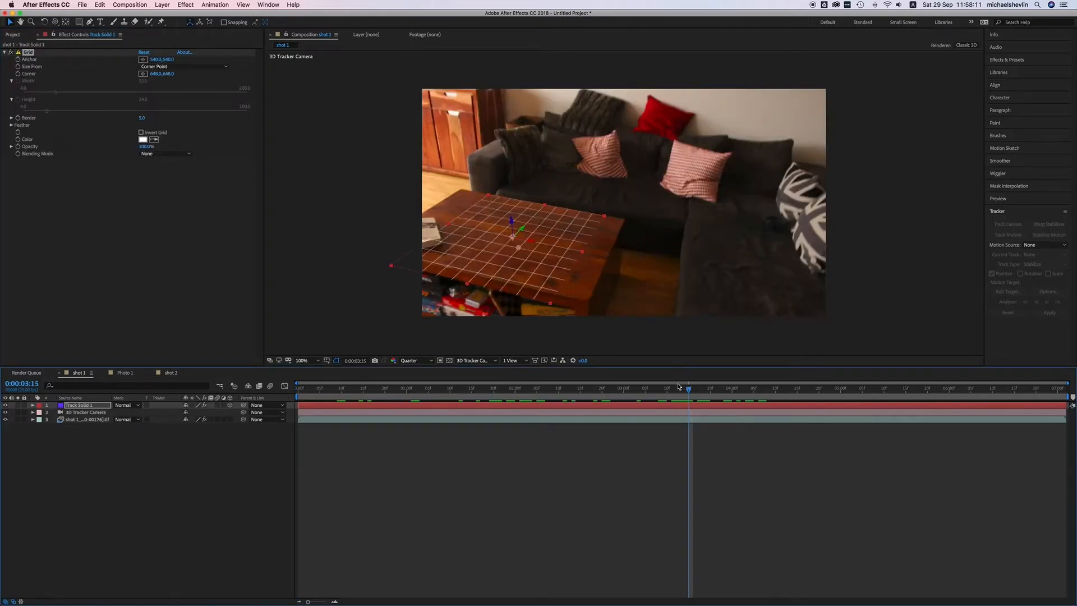
drag(681, 390, 710, 400)
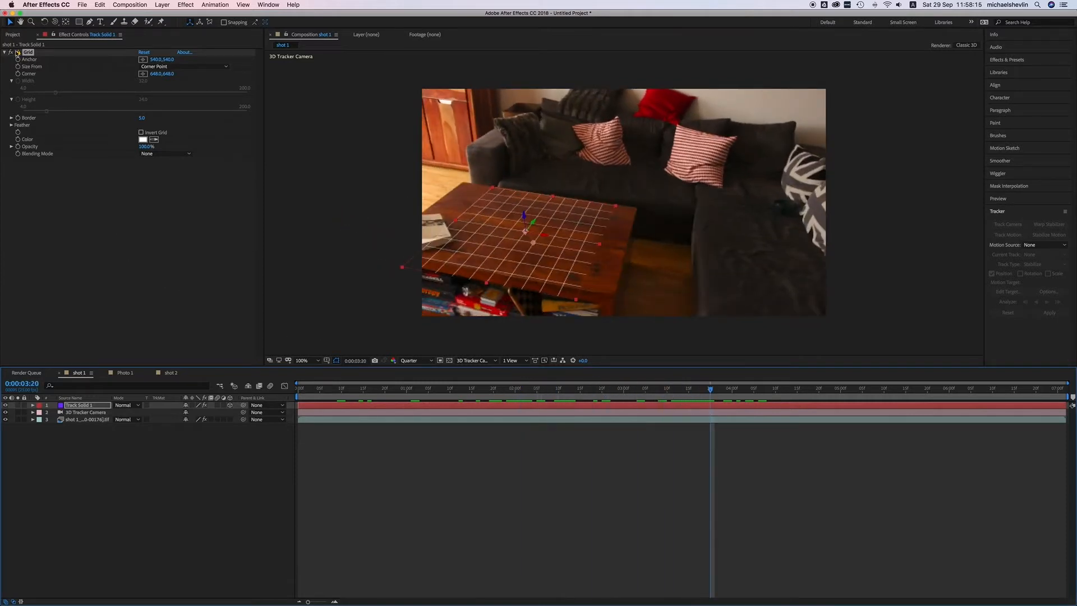
Step: Add the Photo 1 composition to shot 1 as the uppermost layer and make it a 3D layer
click(13, 34)
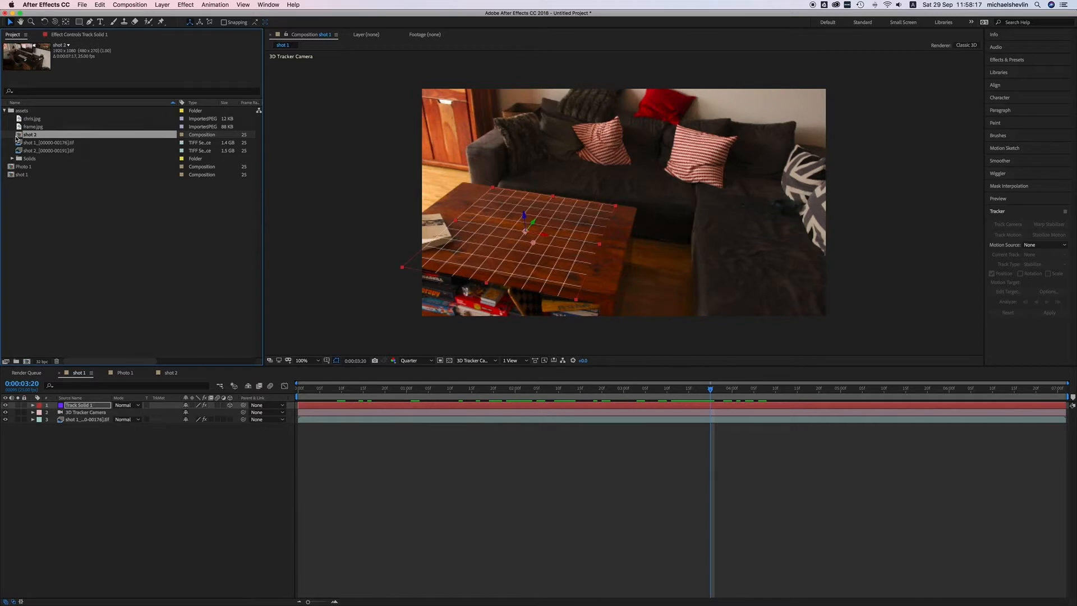
click(11, 168)
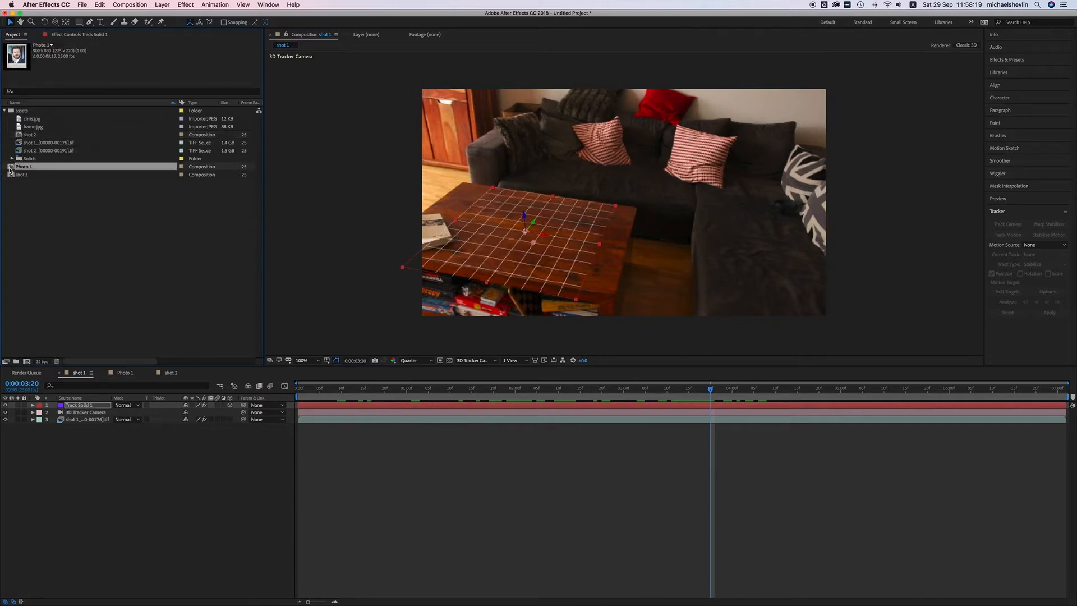
drag(10, 168, 589, 190)
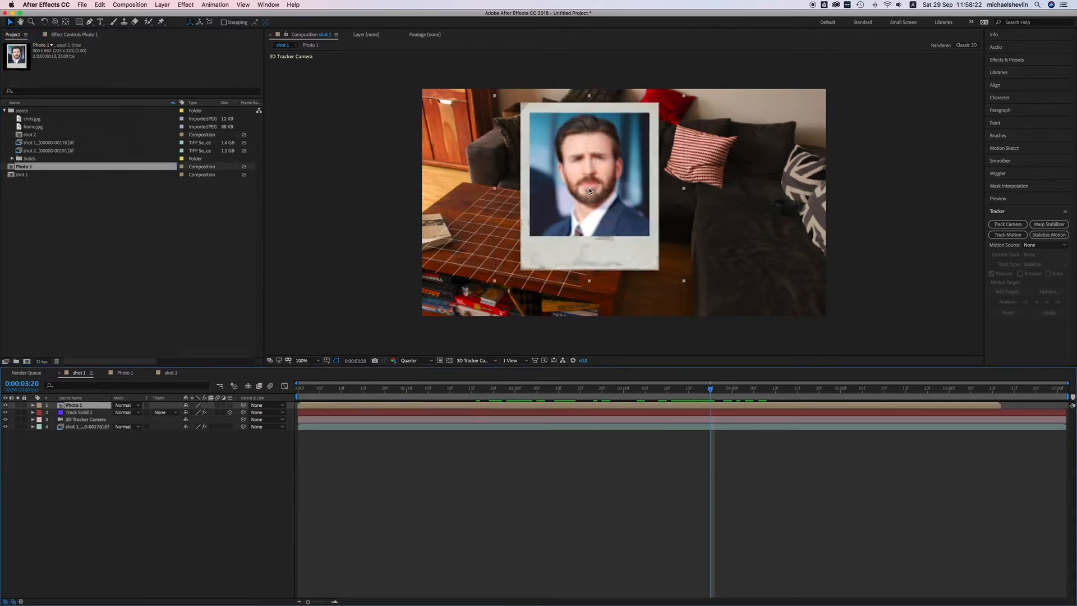
click(229, 405)
Step: Move the 3D Photo 1 layer from outside the frame to a spot over the sofa beside the coffee table
key(comma)
key(comma)
key(comma)
key(comma)
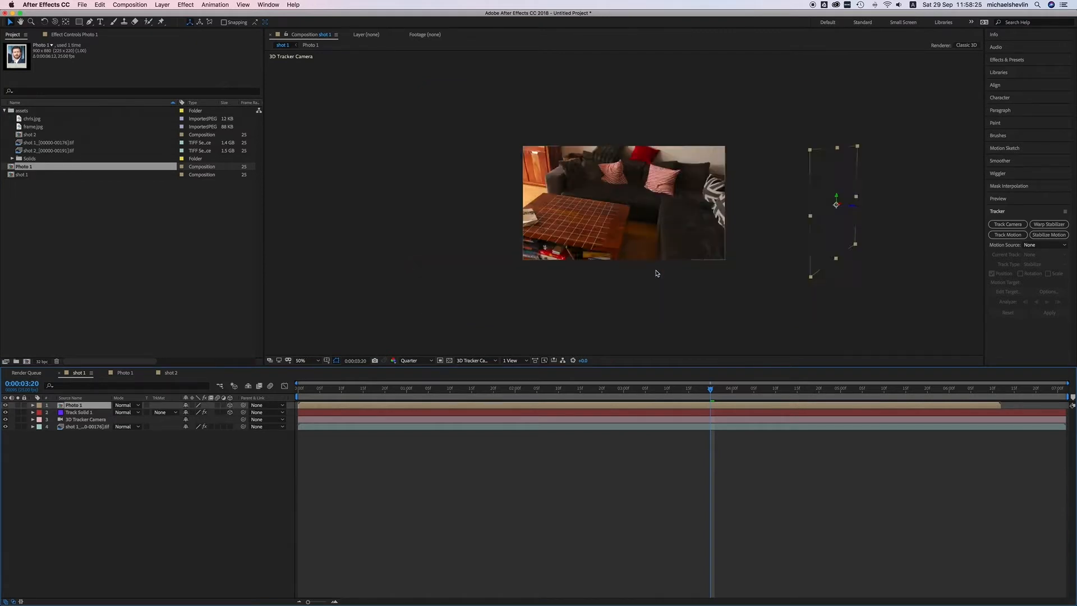
key(period)
drag(853, 208, 635, 198)
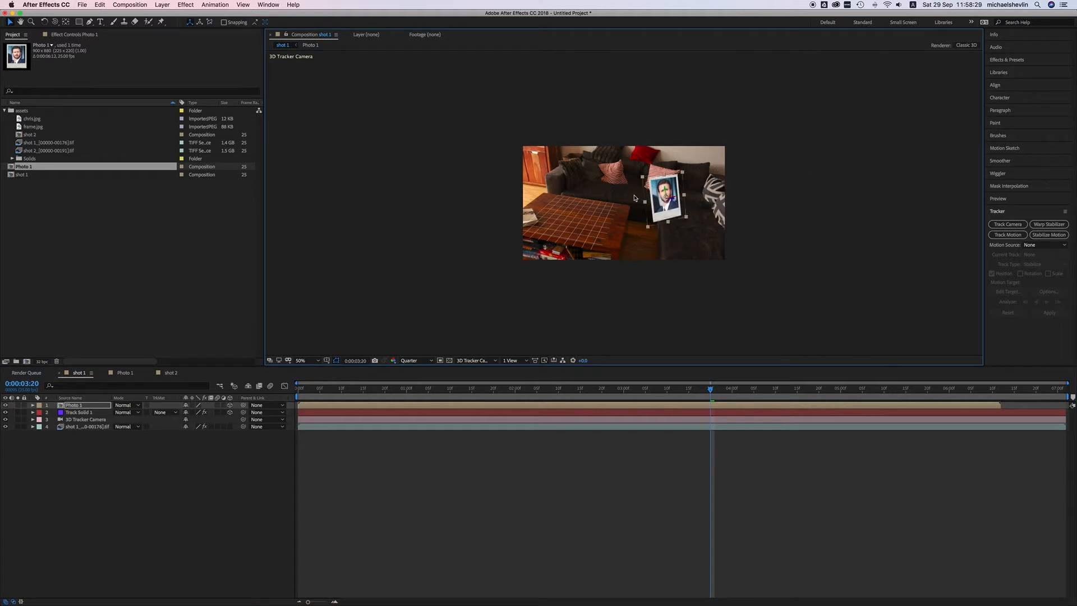
Step: Examine the Photo 1 layer's position relative to the tracked camera and table grid from Custom View 1
click(485, 362)
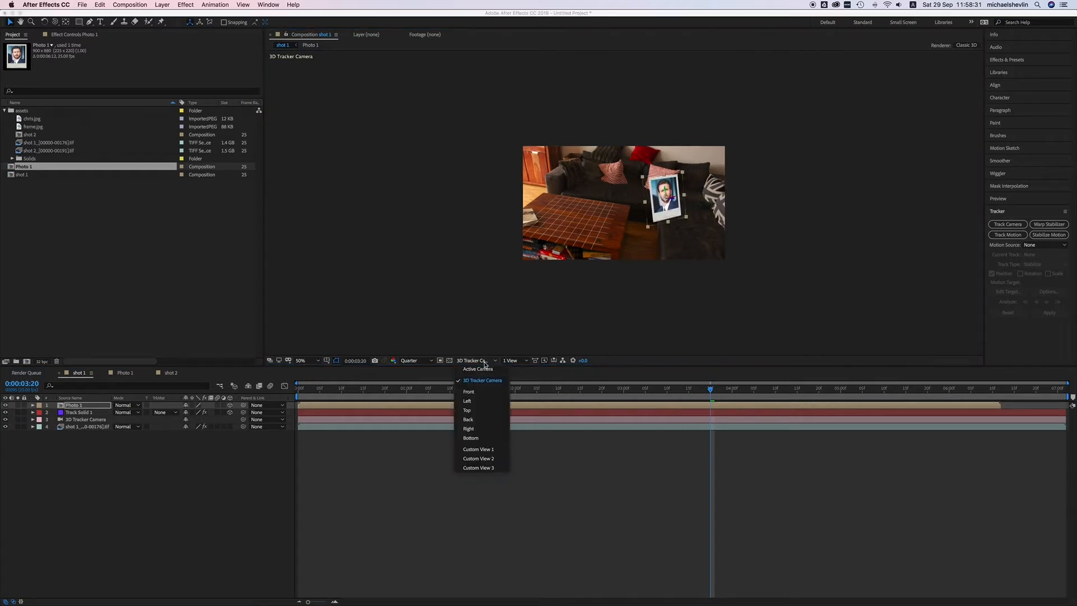
click(478, 449)
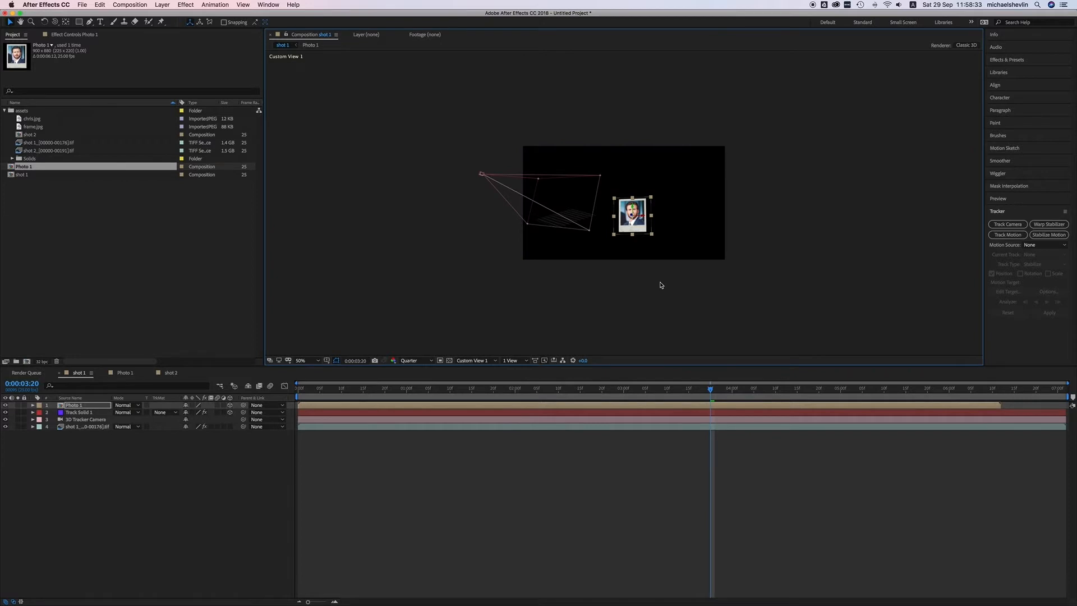
key(c)
mouse_move(698, 238)
mouse_down()
mouse_move(651, 250)
mouse_move(698, 245)
mouse_move(654, 237)
mouse_move(691, 243)
mouse_up()
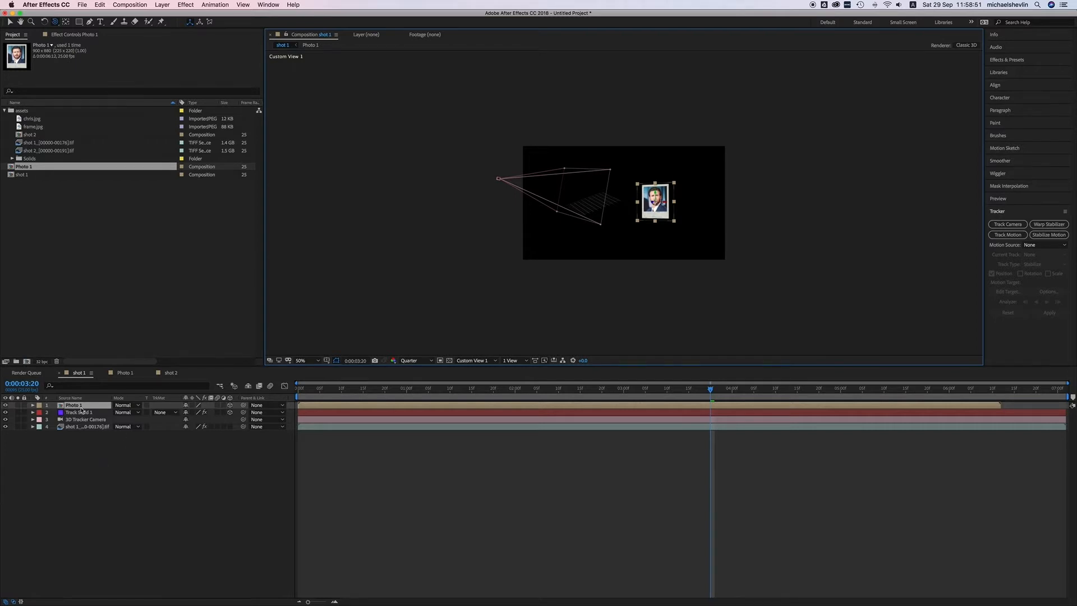
Step: Delete the Photo 1 layer from shot 1 and return the viewer to Active Camera
key(Delete)
click(472, 361)
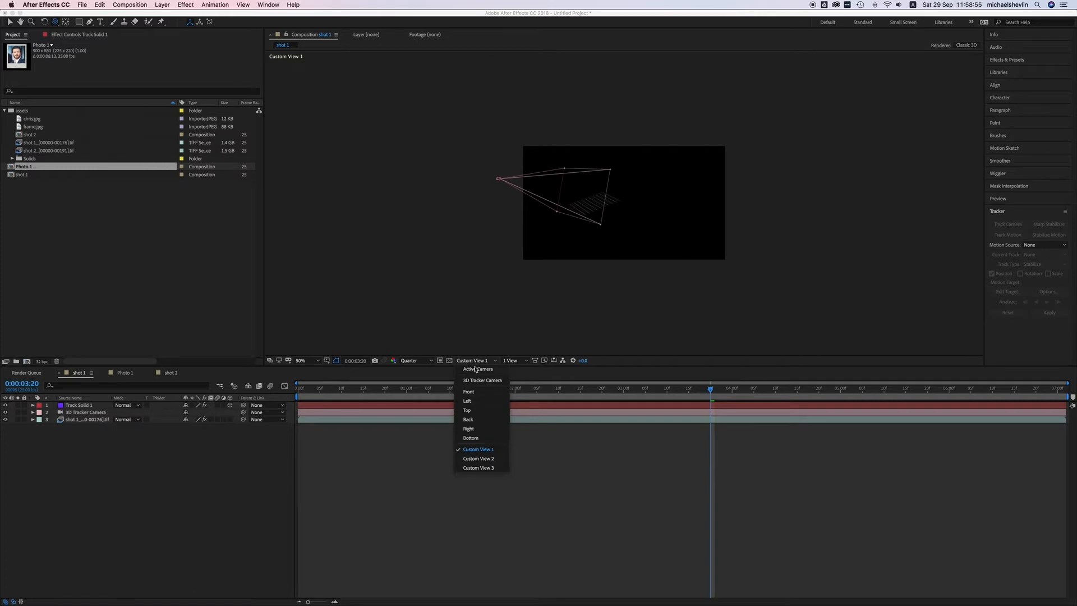
click(479, 370)
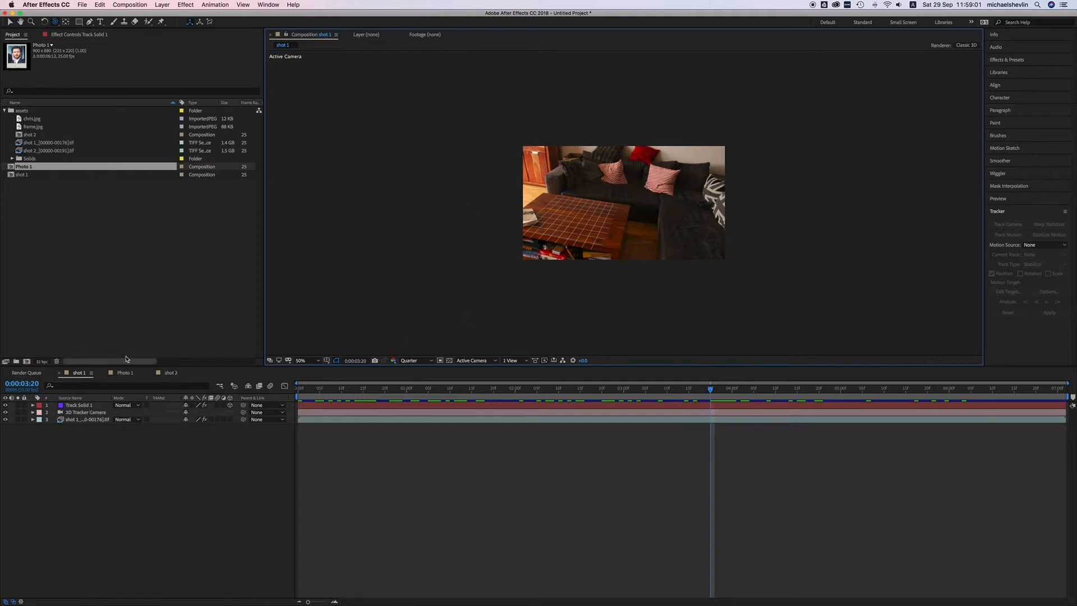
Step: Display the 3D Camera Tracker points on the shot 1 footage and move the current time to 0:00:02:01
click(69, 35)
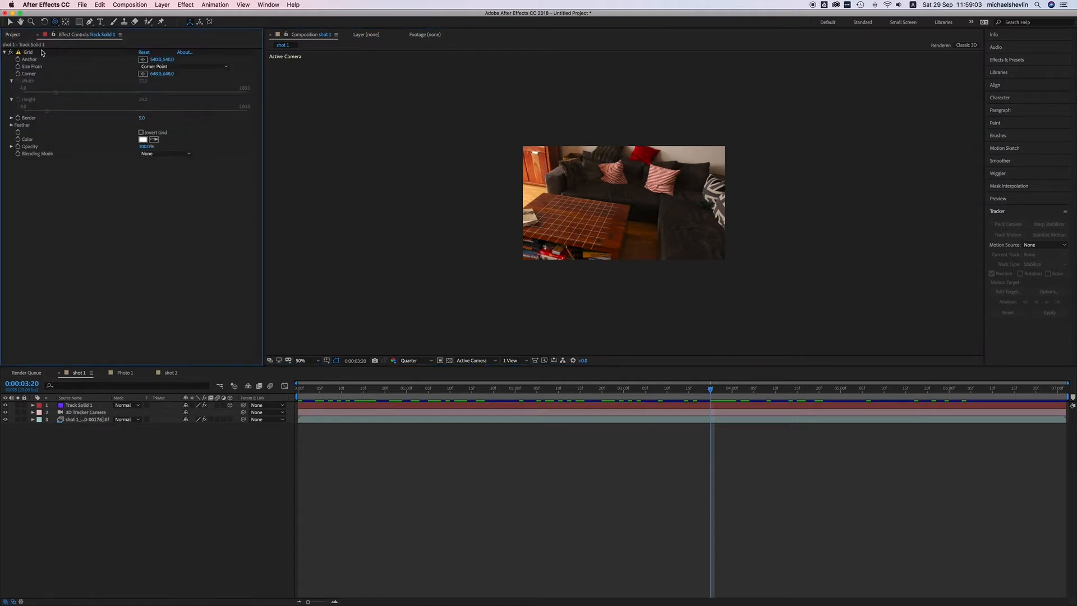
click(77, 420)
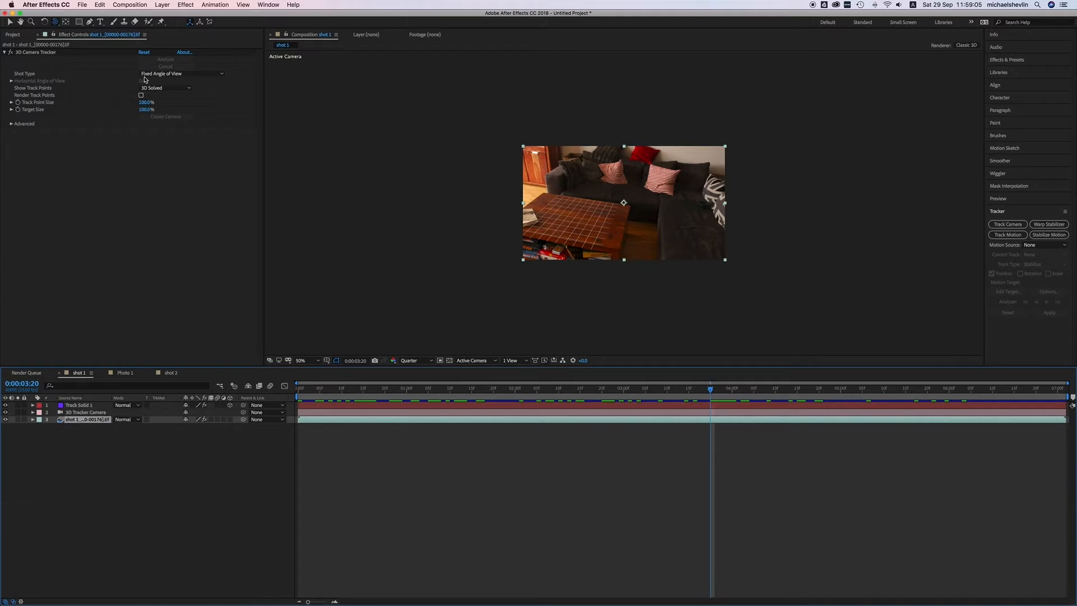
click(33, 53)
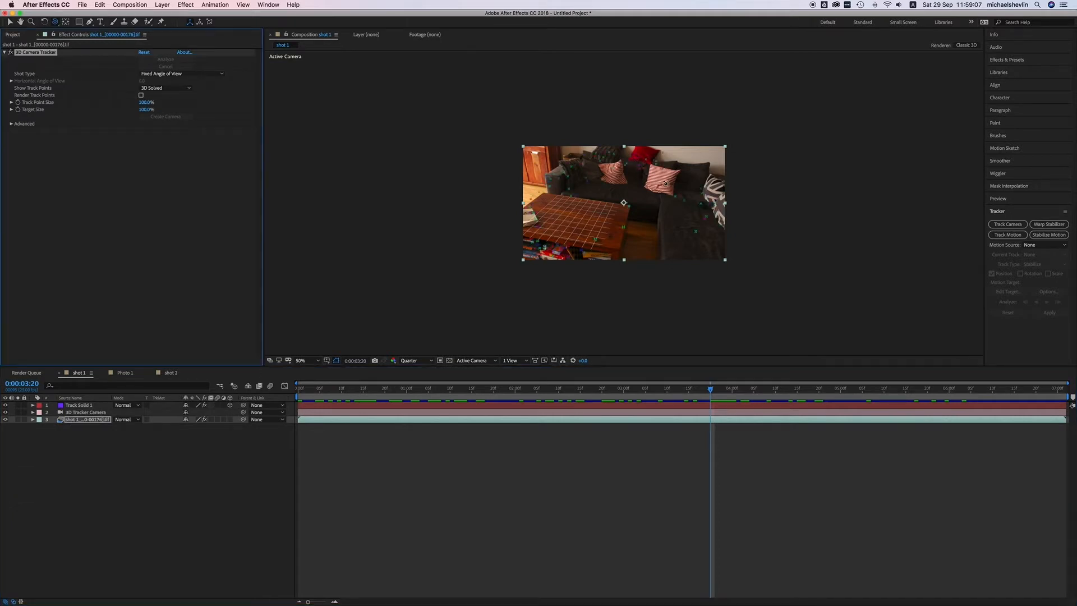
key(period)
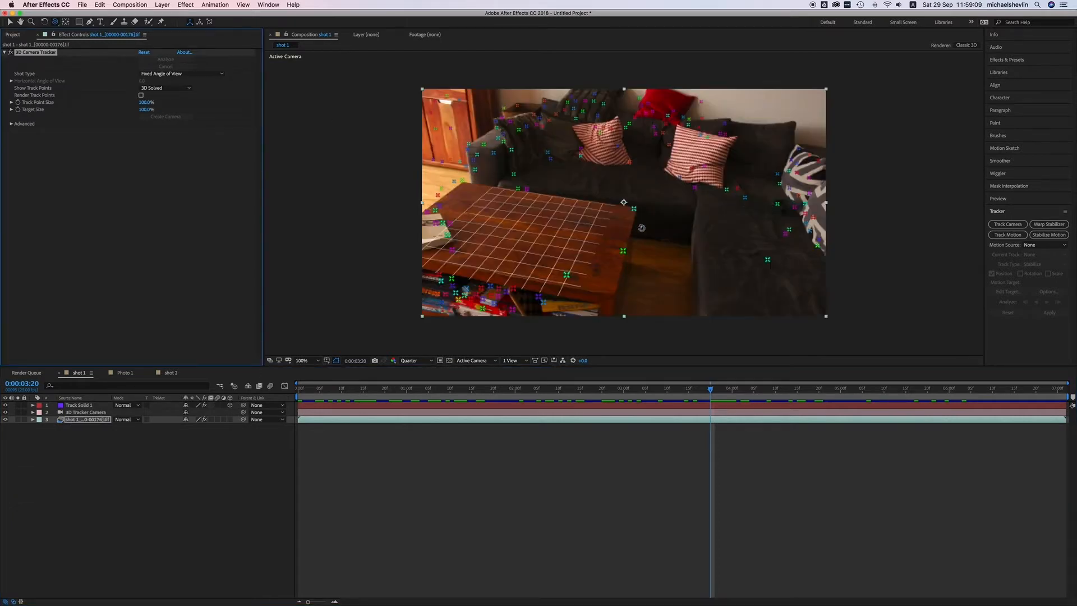
mouse_move(673, 389)
mouse_down()
mouse_move(488, 392)
mouse_move(519, 392)
mouse_up()
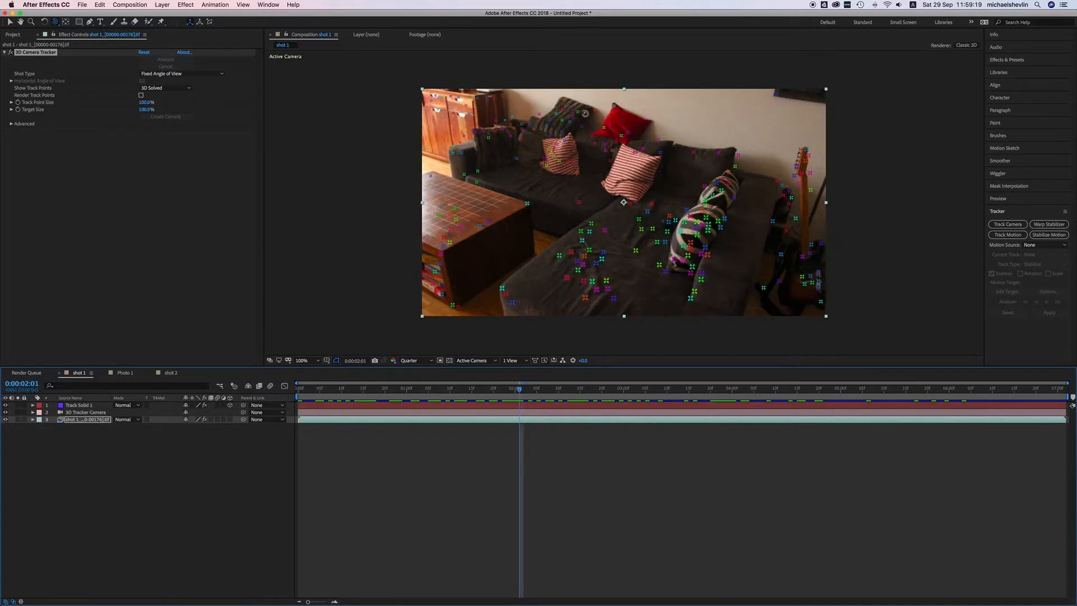
Step: Create three nulls from three track points along the upper edge of the sofa and its cushions
key(v)
click(541, 124)
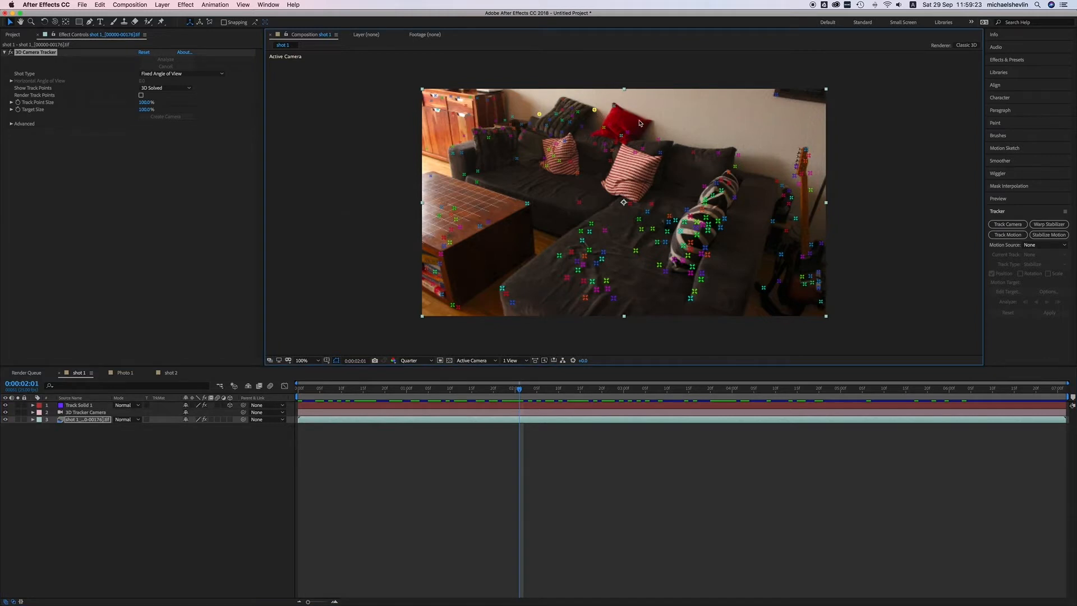
shift+click(739, 156)
right_click(739, 157)
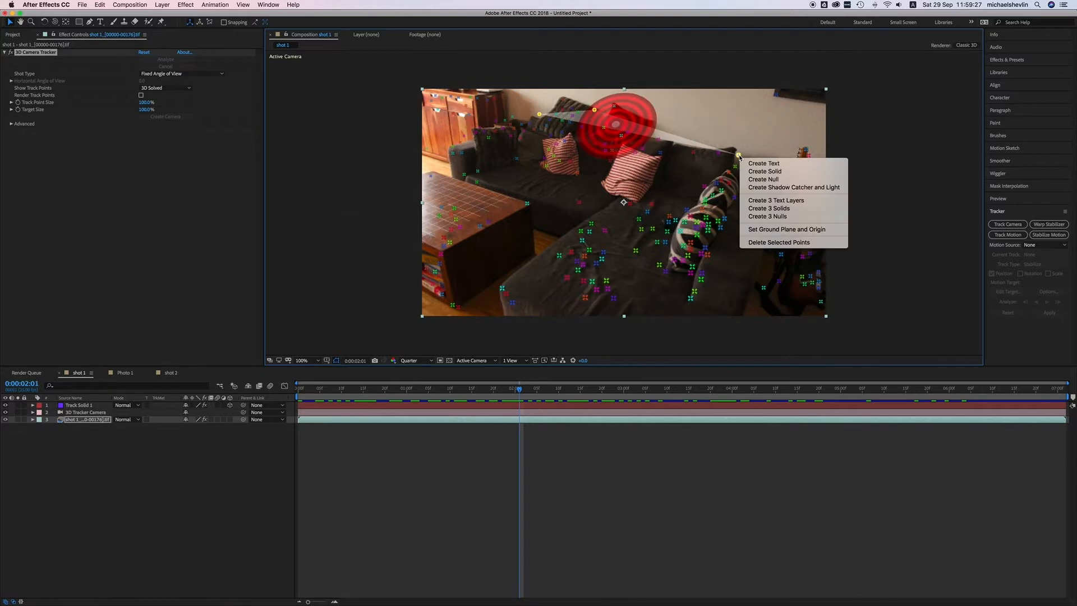
click(793, 217)
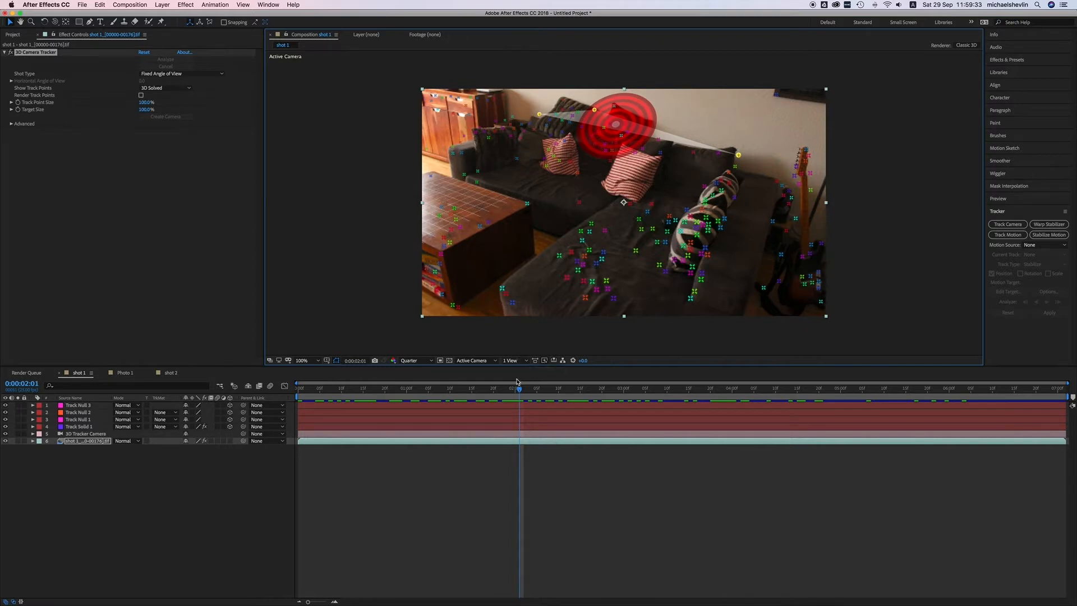
Step: Switch the viewer to an orbited Custom View 1 and add a new null object to the shot 1 composition
click(487, 362)
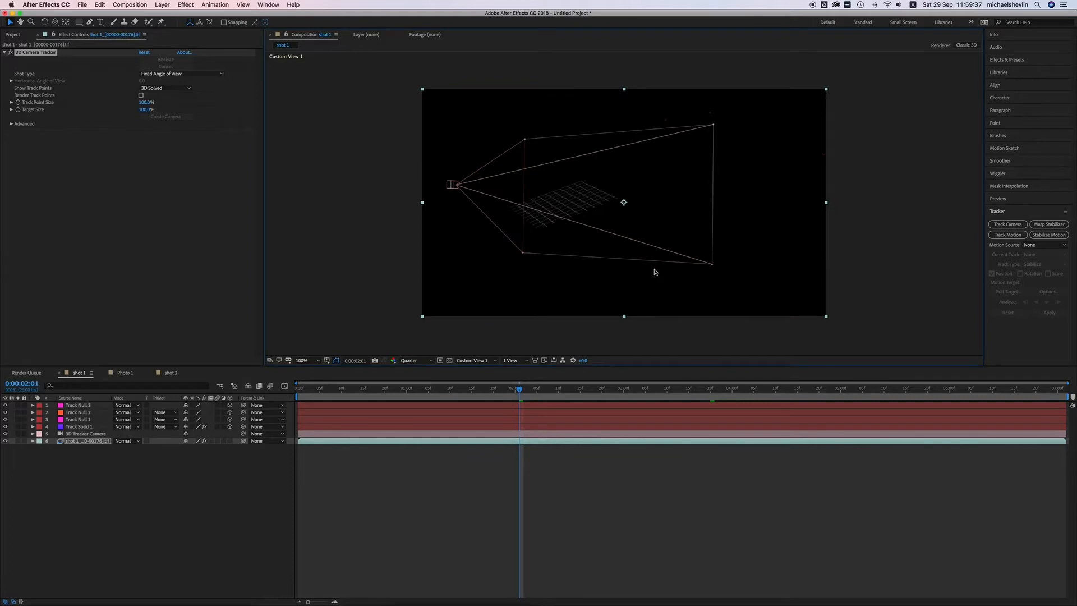
key(c)
drag(655, 235, 662, 202)
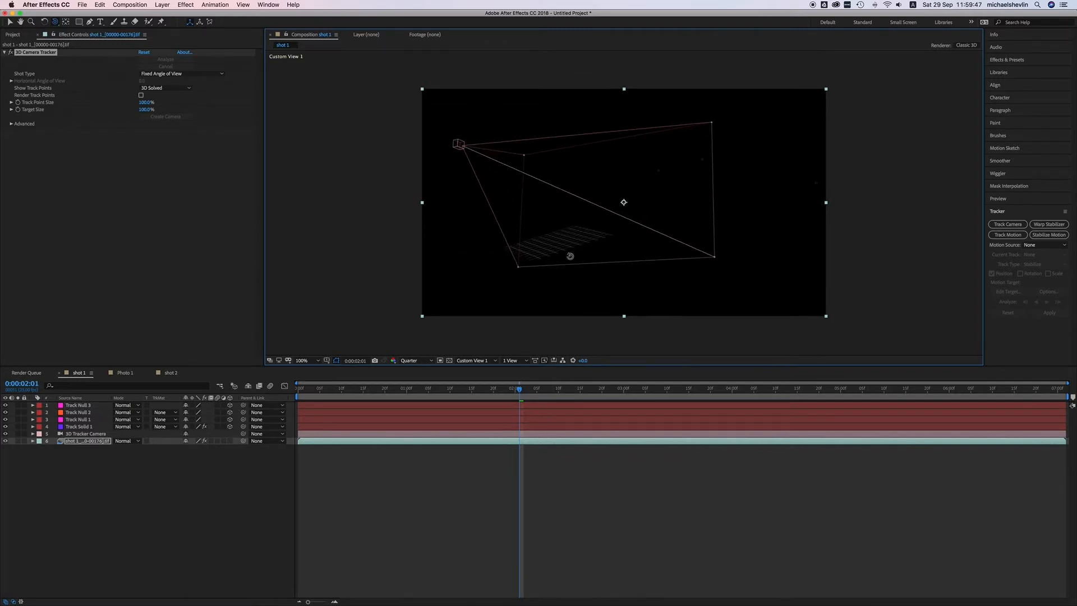
click(81, 464)
right_click(99, 456)
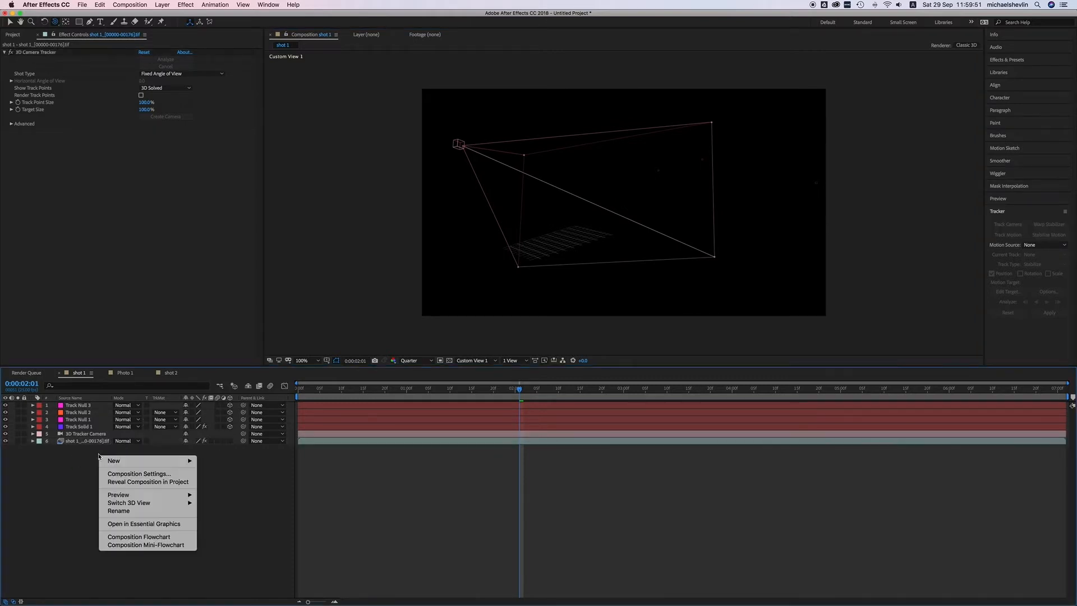
mouse_move(143, 463)
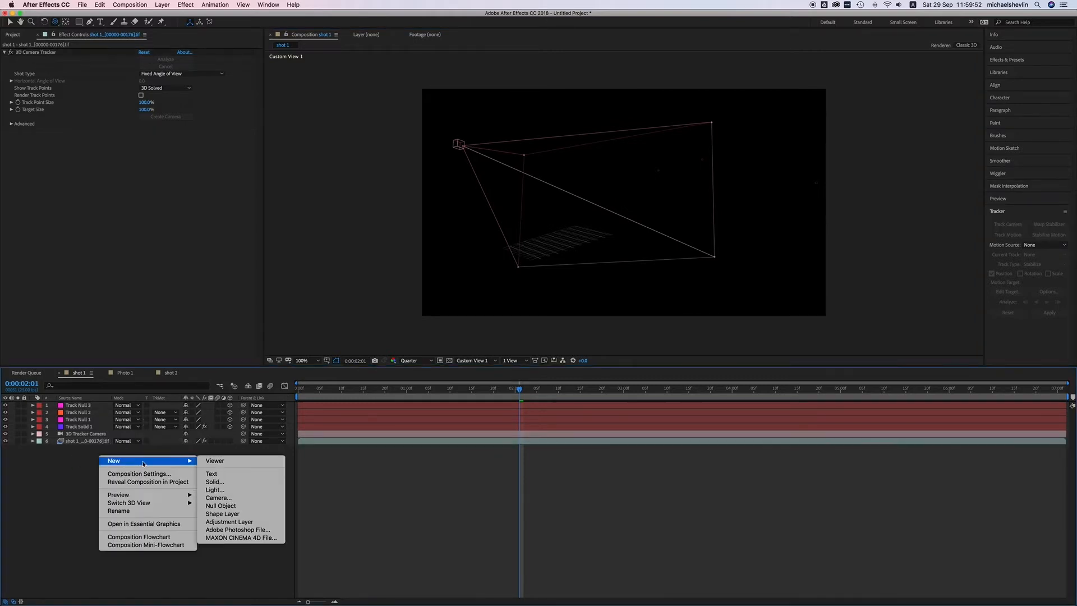
click(240, 506)
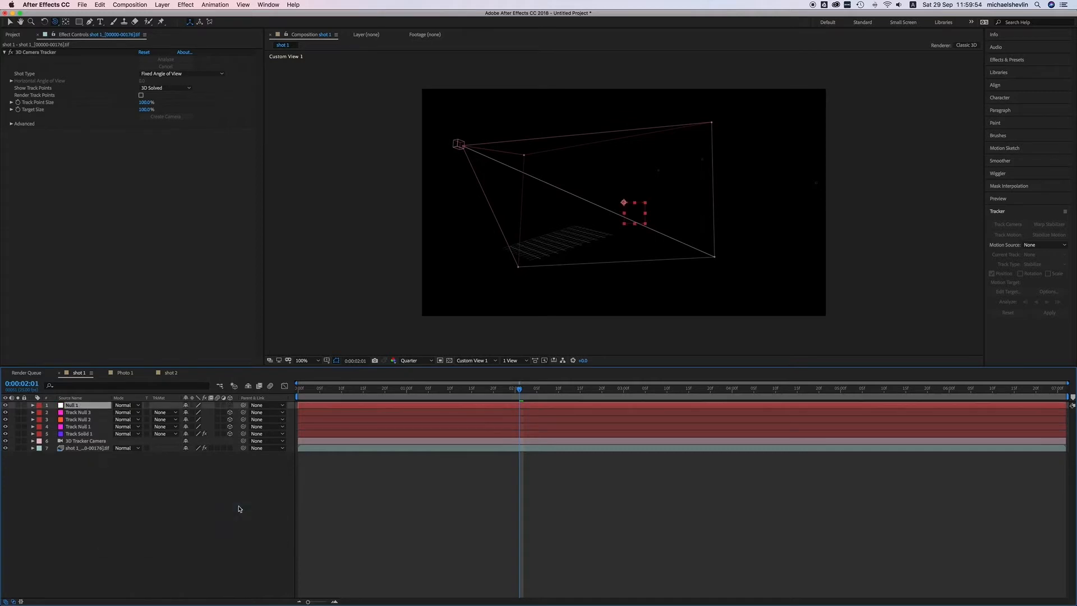
Step: Parent the three track nulls, Track Solid 1 and the 3D Tracker Camera to Null 1
click(89, 413)
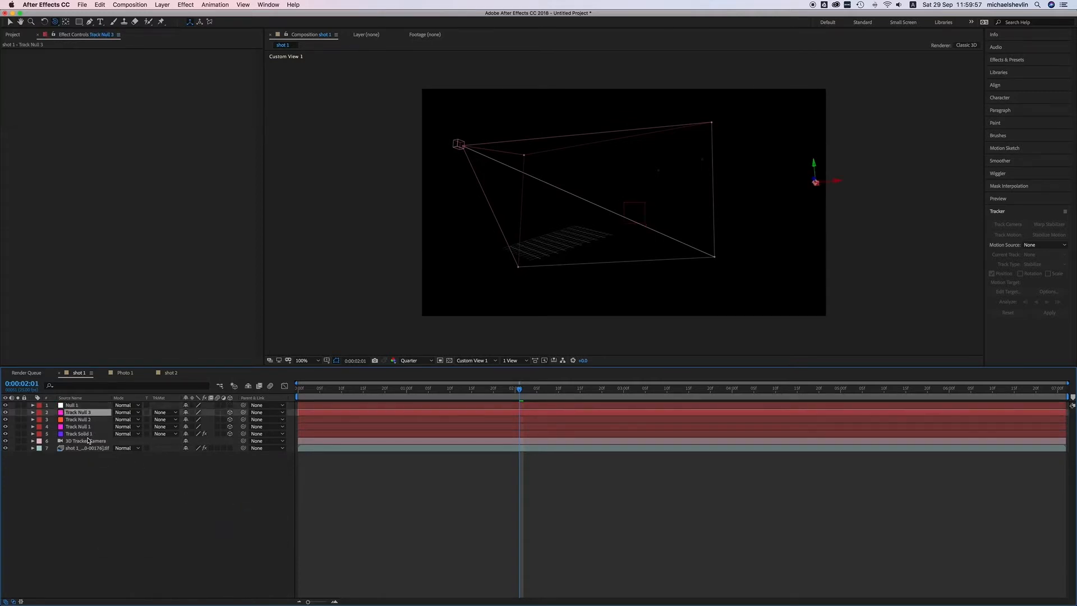
shift+click(88, 441)
drag(243, 415, 73, 408)
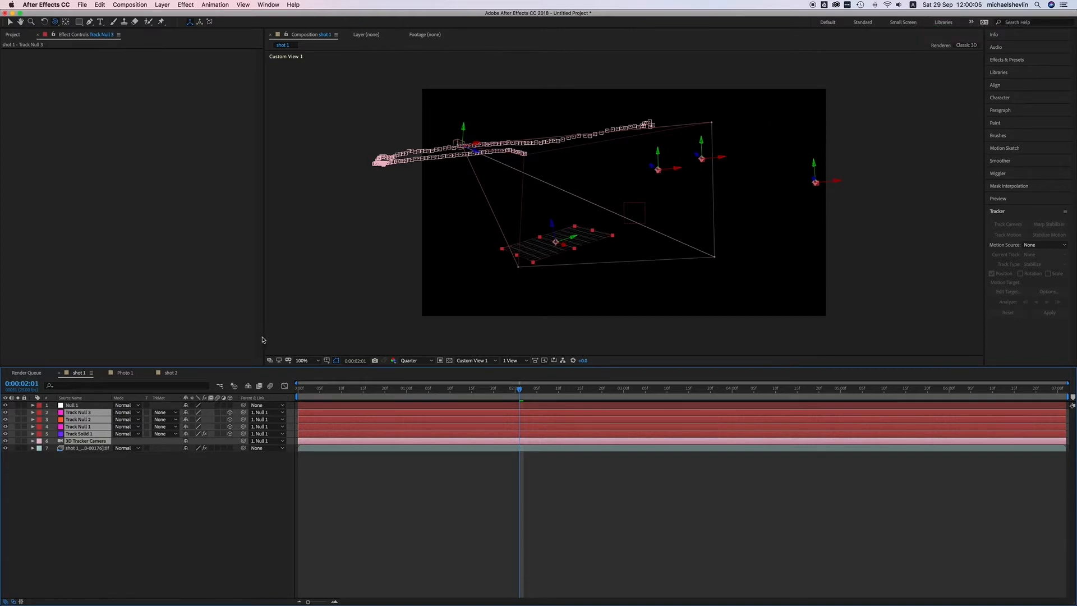
Step: Make Null 1 a 3D layer and switch the viewer to the Left view
click(77, 406)
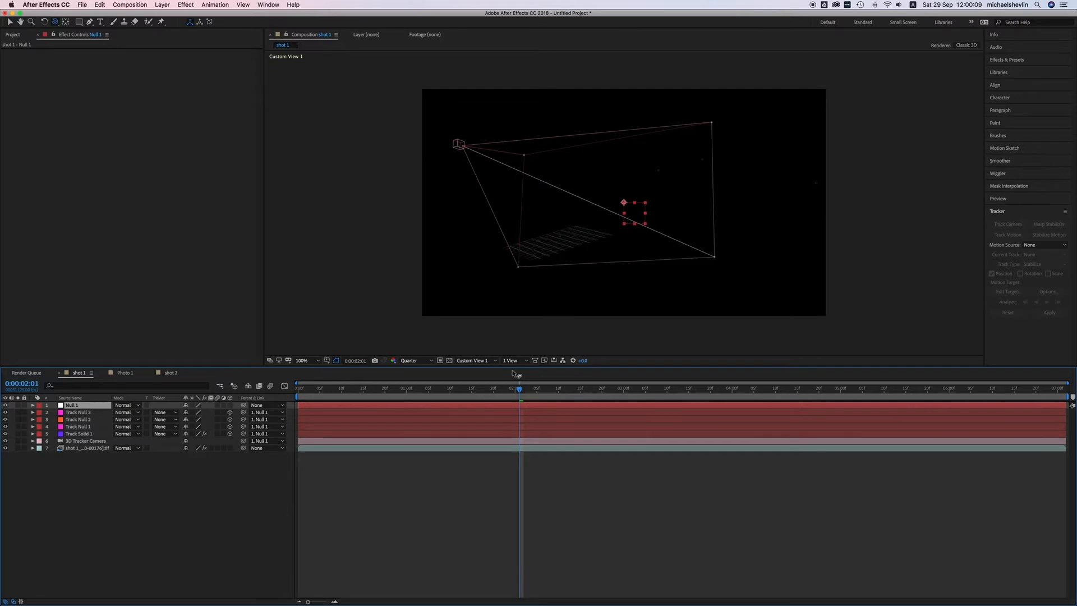
click(230, 406)
click(471, 361)
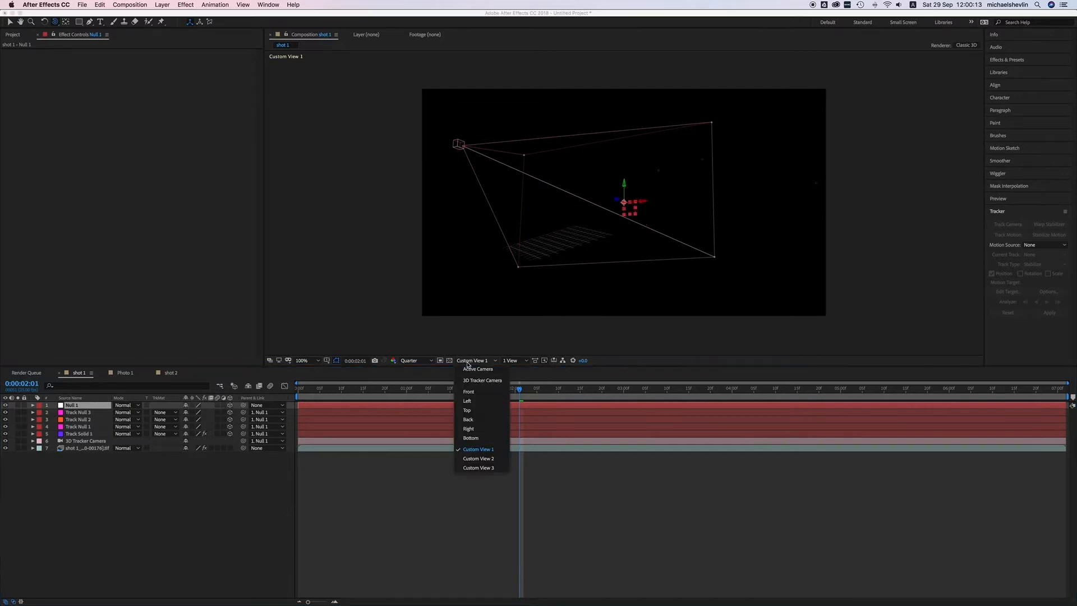
click(475, 402)
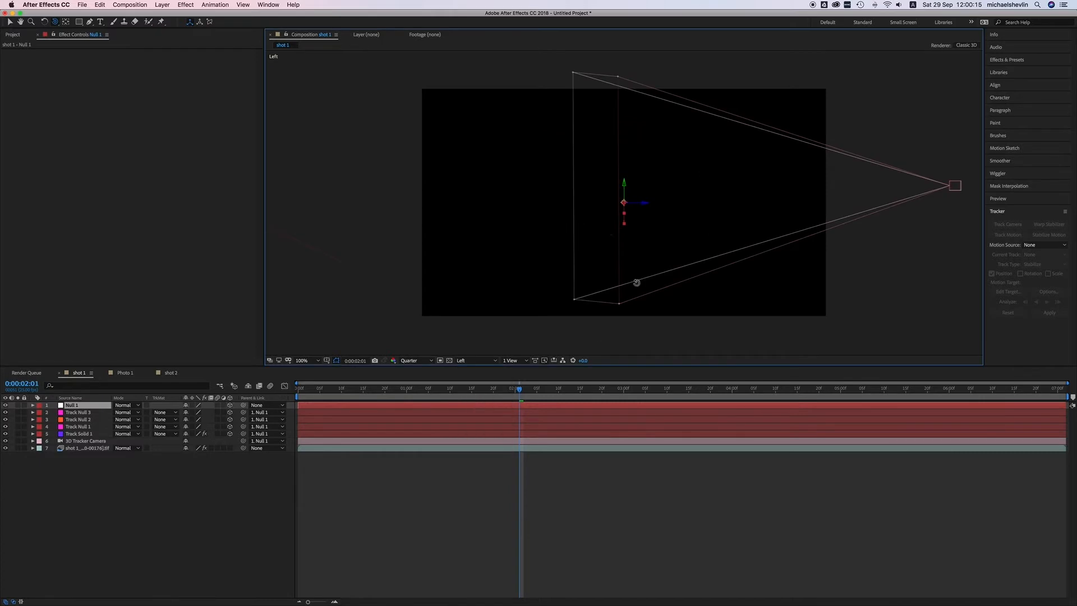
scroll(635, 283, down, 3)
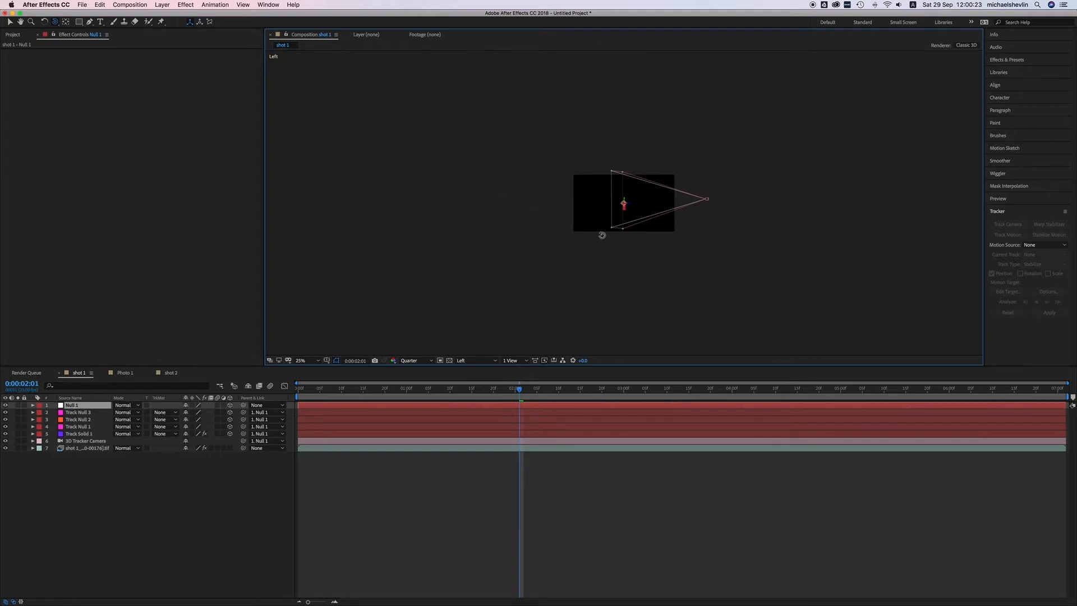
Step: Rotate Null 1 in the Left view with the Rotation tool to tilt the parented camera and track layers
click(47, 22)
key(period)
key(period)
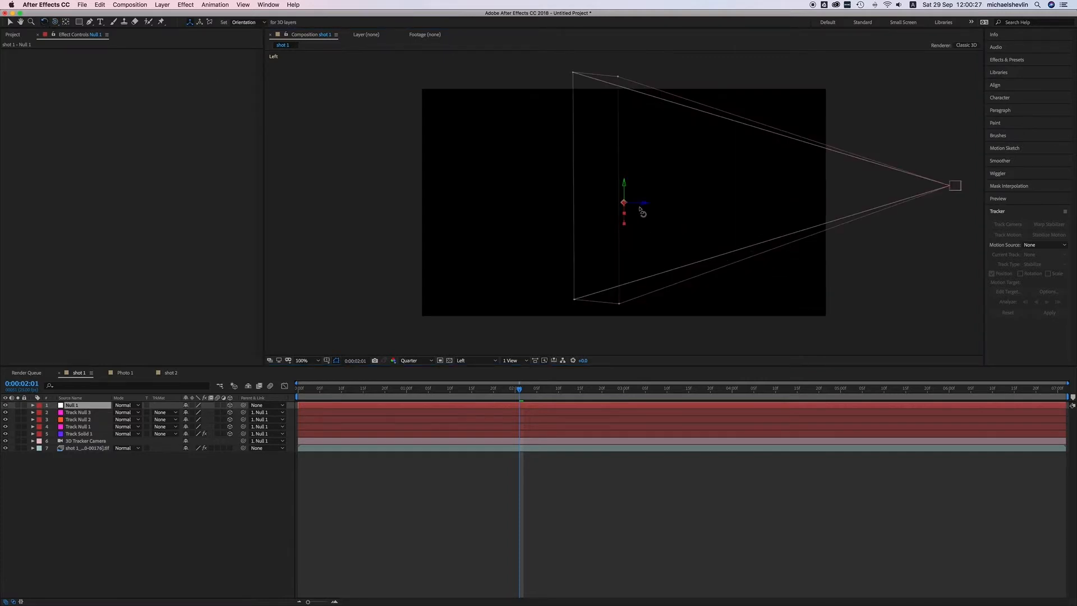
drag(624, 201, 627, 203)
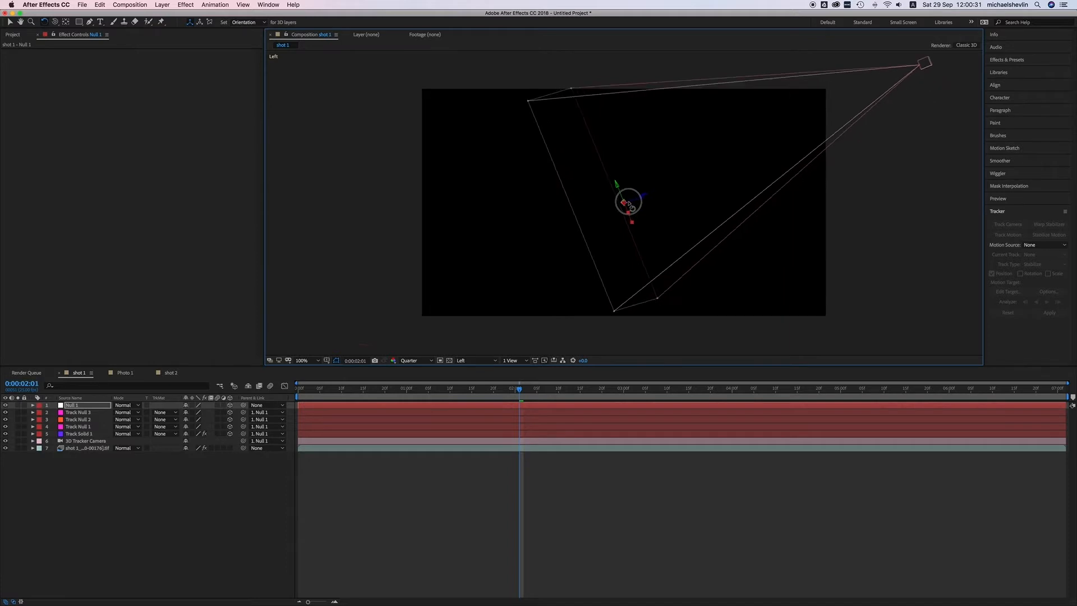
key(comma)
key(comma)
drag(624, 203, 624, 206)
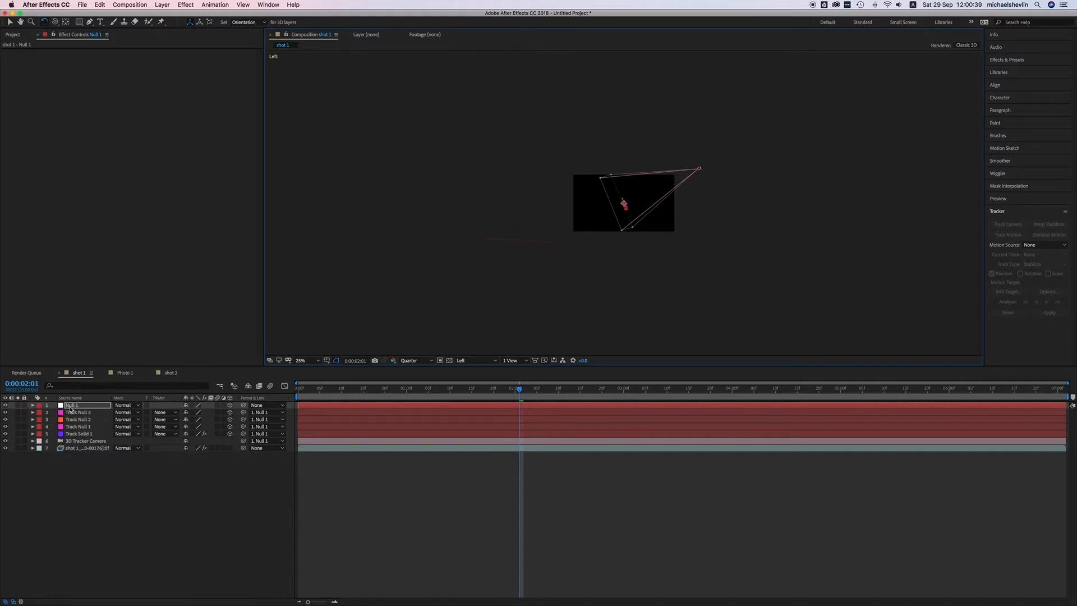
Step: Set the X orientation of Null 1 to 335° to level the tracked grid
click(33, 405)
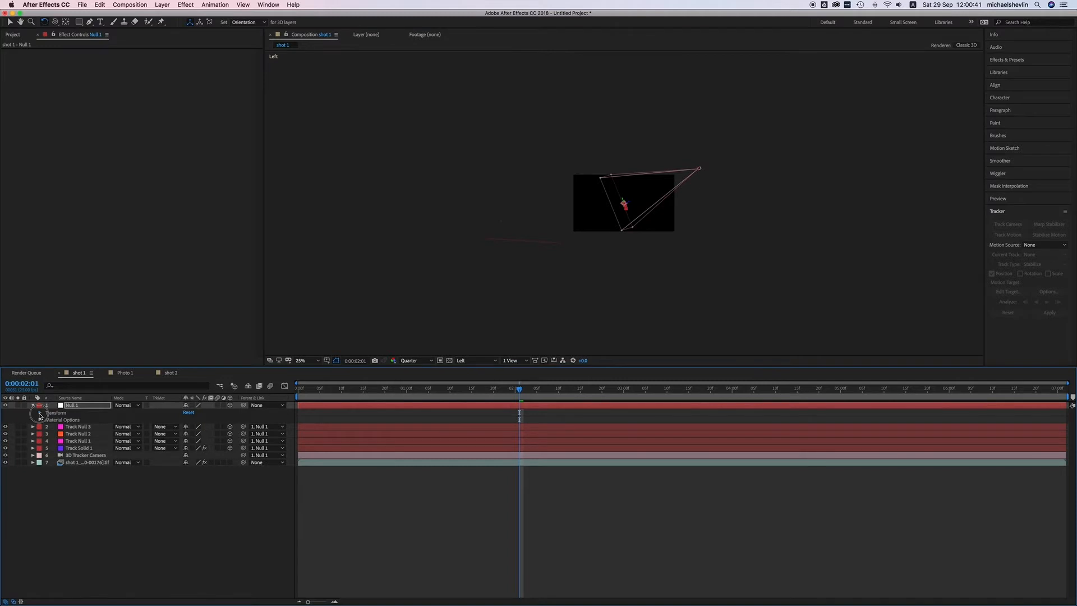
click(39, 413)
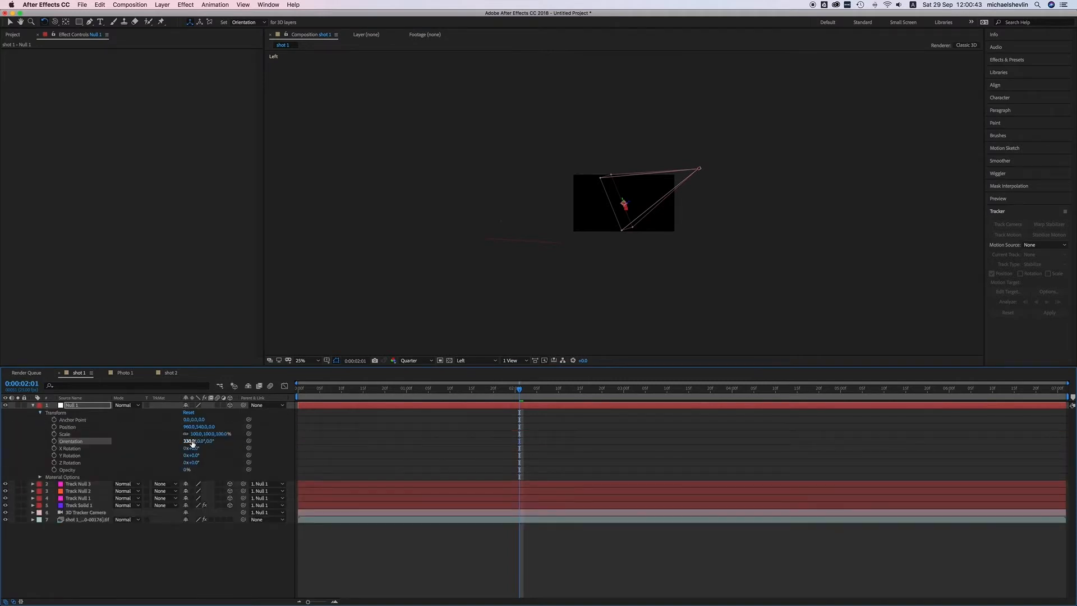
drag(192, 443, 191, 444)
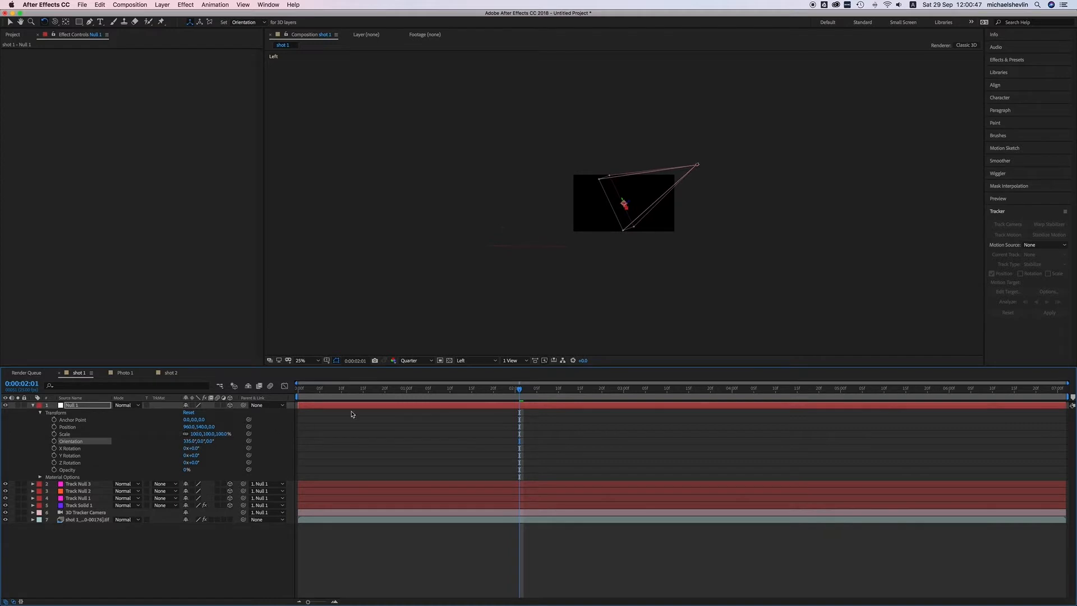
Step: Check the tracked scene's alignment in the Front view and in the Top view
click(480, 362)
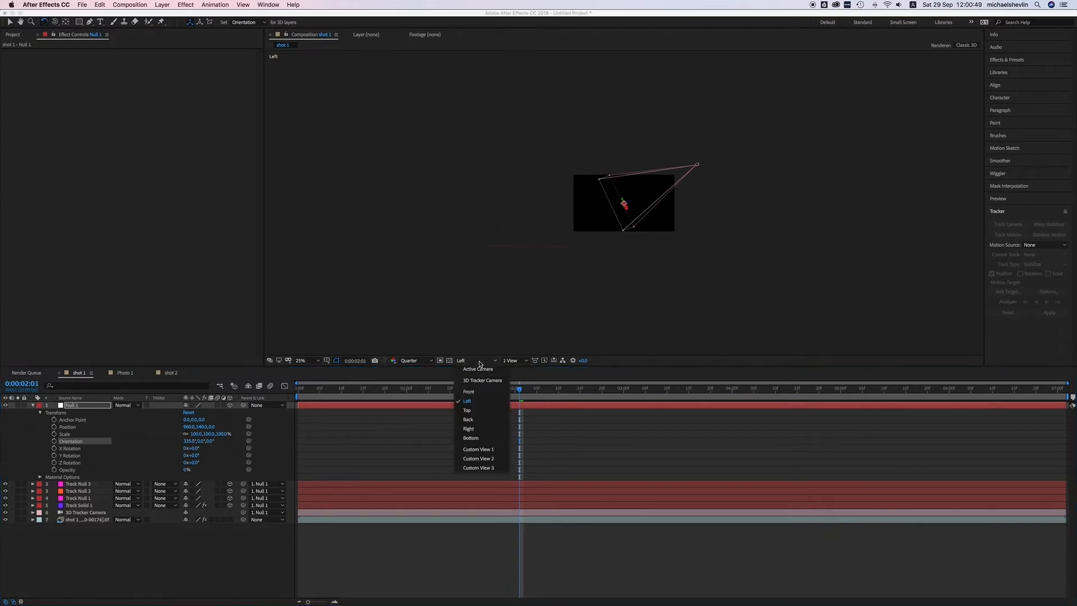
click(469, 392)
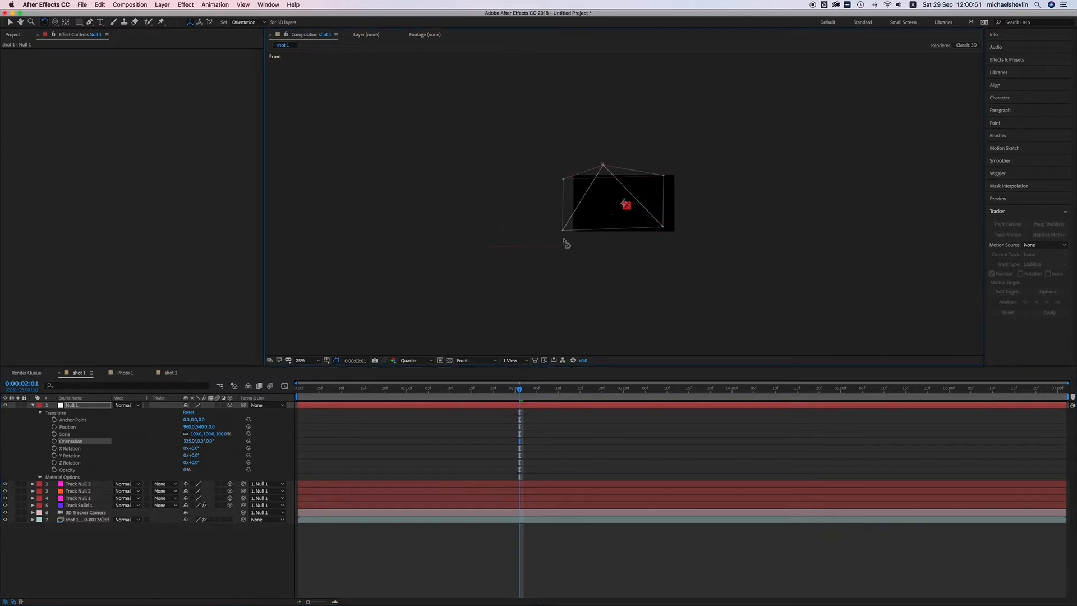
click(474, 362)
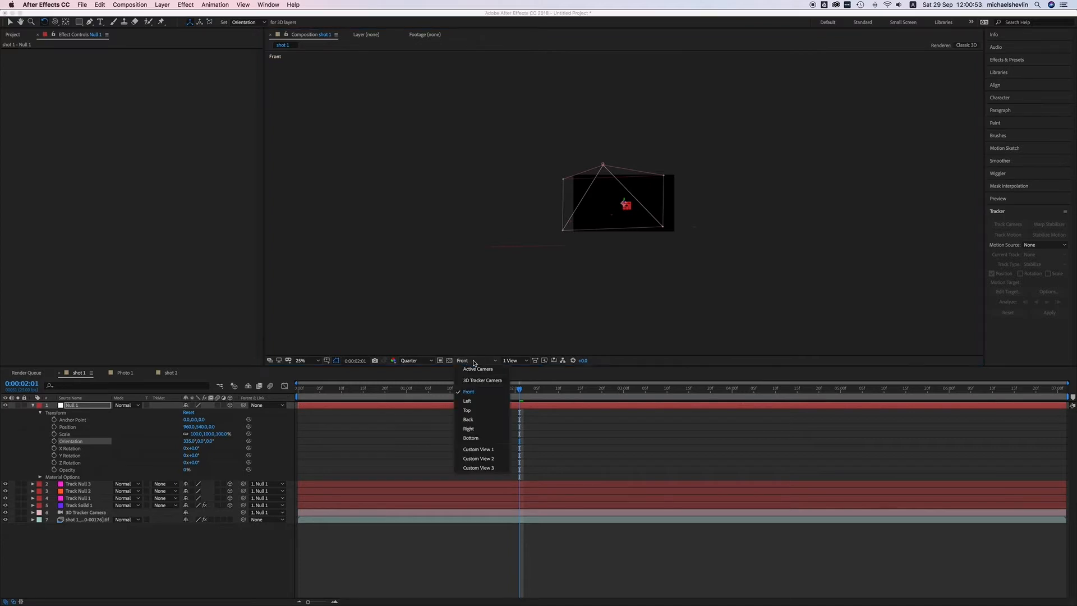
click(477, 411)
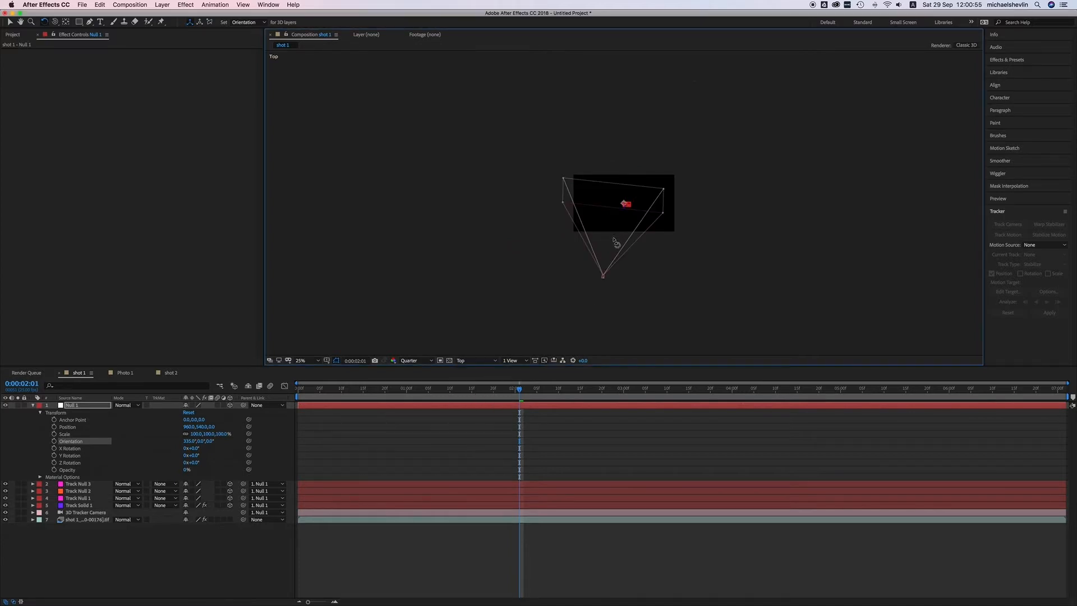
scroll(617, 240, down, 4)
scroll(616, 241, up, 2)
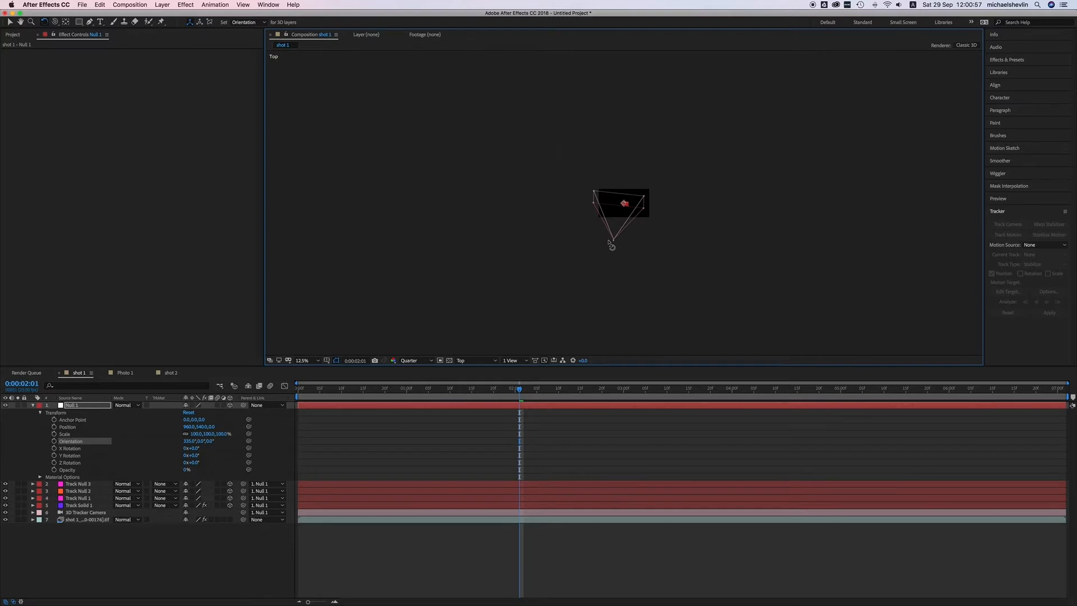
scroll(611, 225, up, 4)
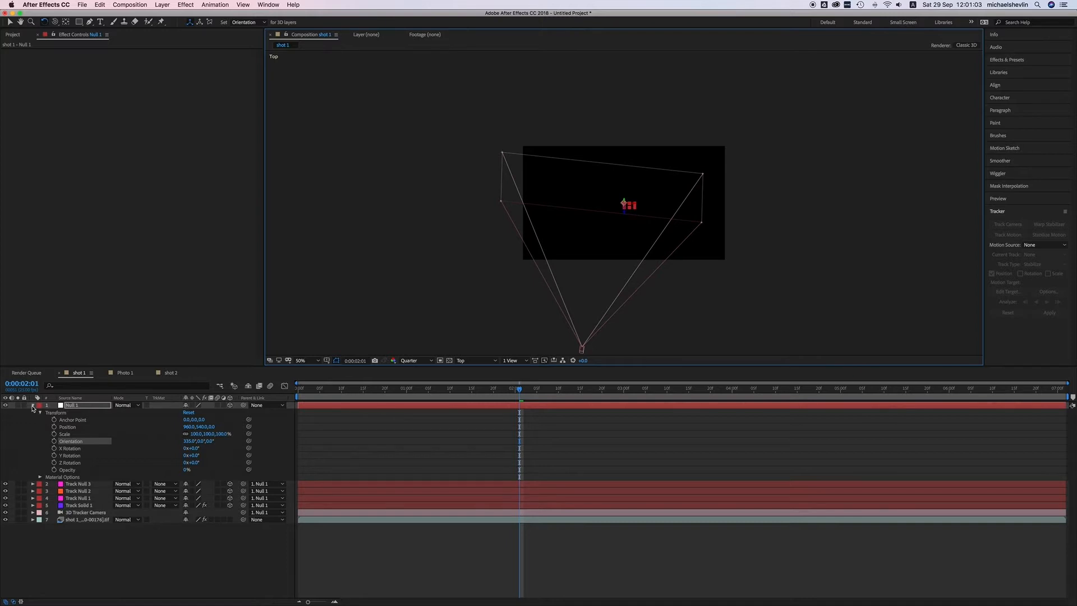
Step: Add a second null object, parent Null 1 to it, and make Null 2 a 3D layer
click(33, 405)
click(97, 476)
right_click(163, 508)
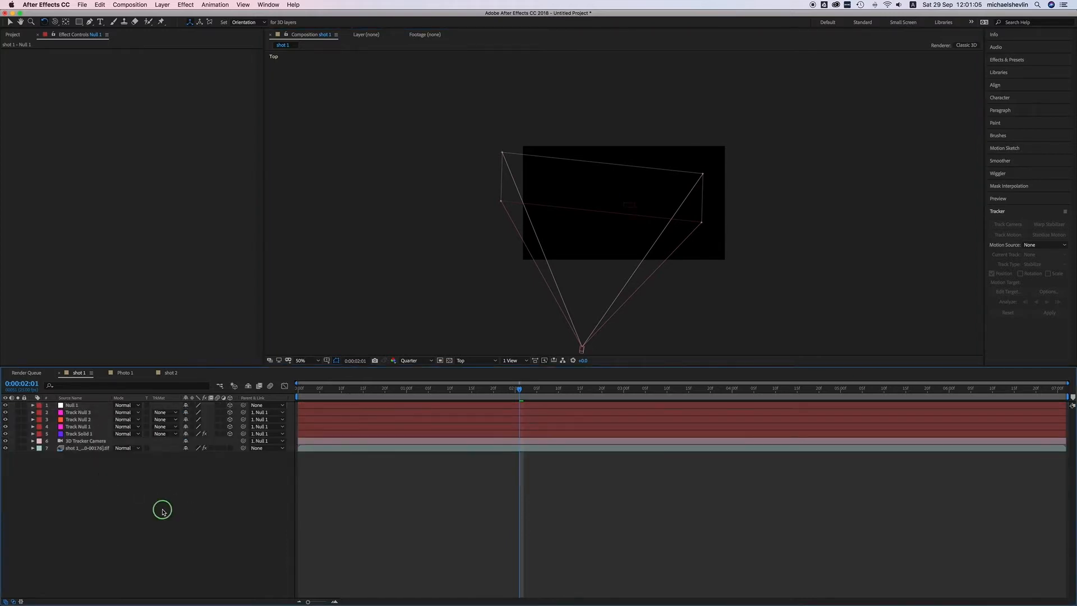
mouse_move(194, 512)
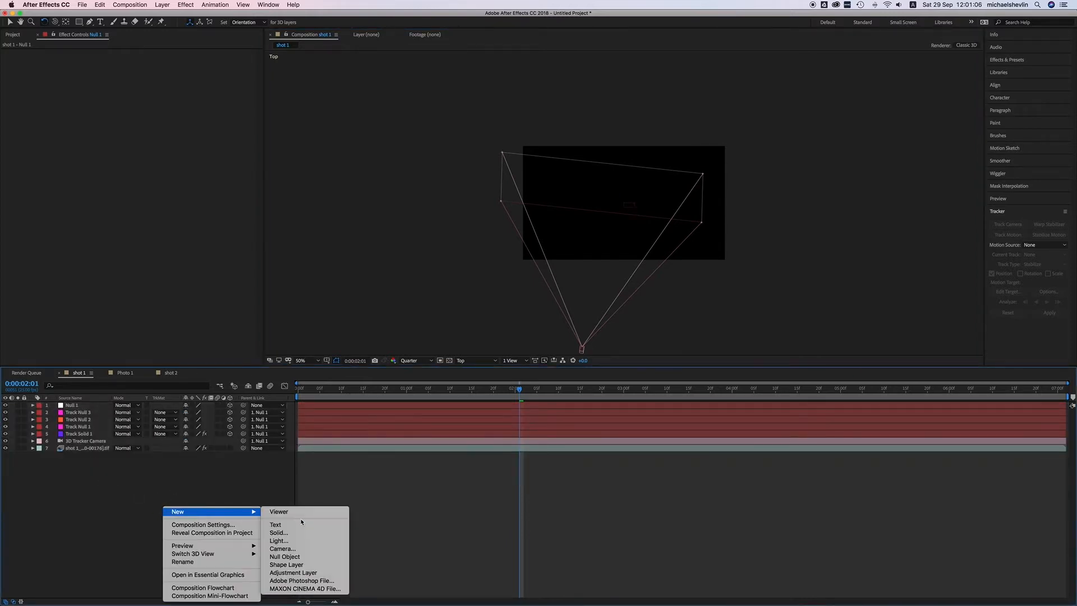
click(303, 557)
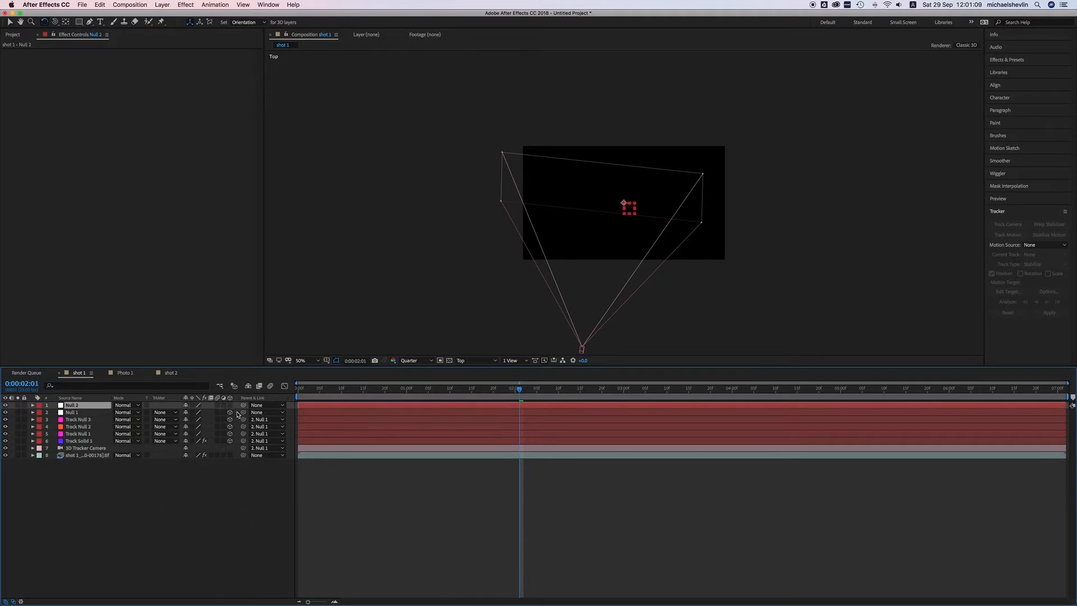
drag(243, 413, 84, 408)
click(230, 405)
scroll(600, 273, down, 2)
scroll(600, 271, up, 2)
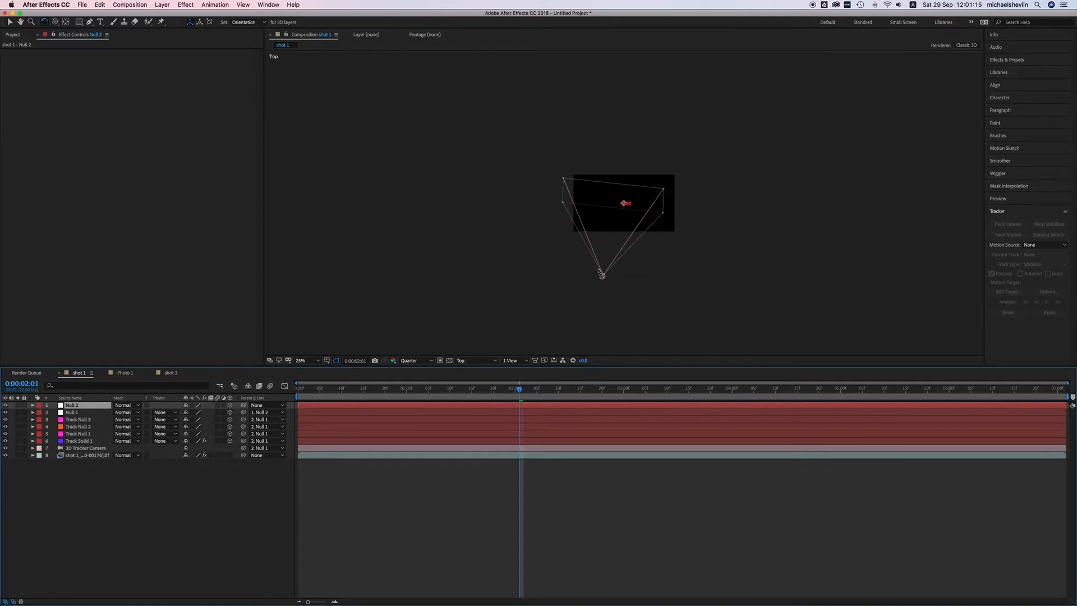
Step: Rotate Null 2 in the Top view to a Y orientation of about 324°
click(623, 203)
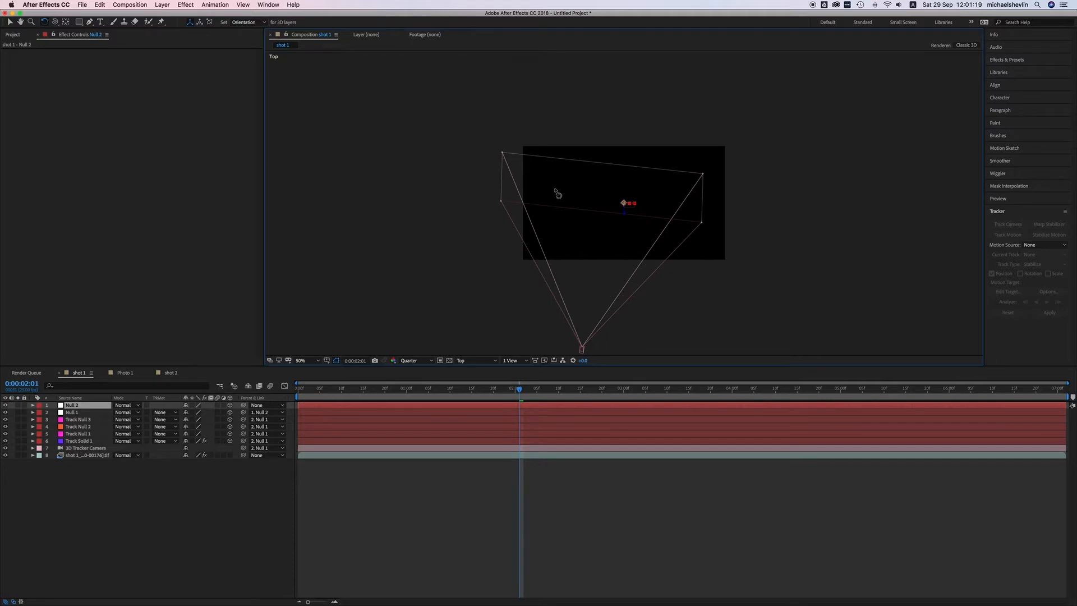
drag(623, 202, 630, 209)
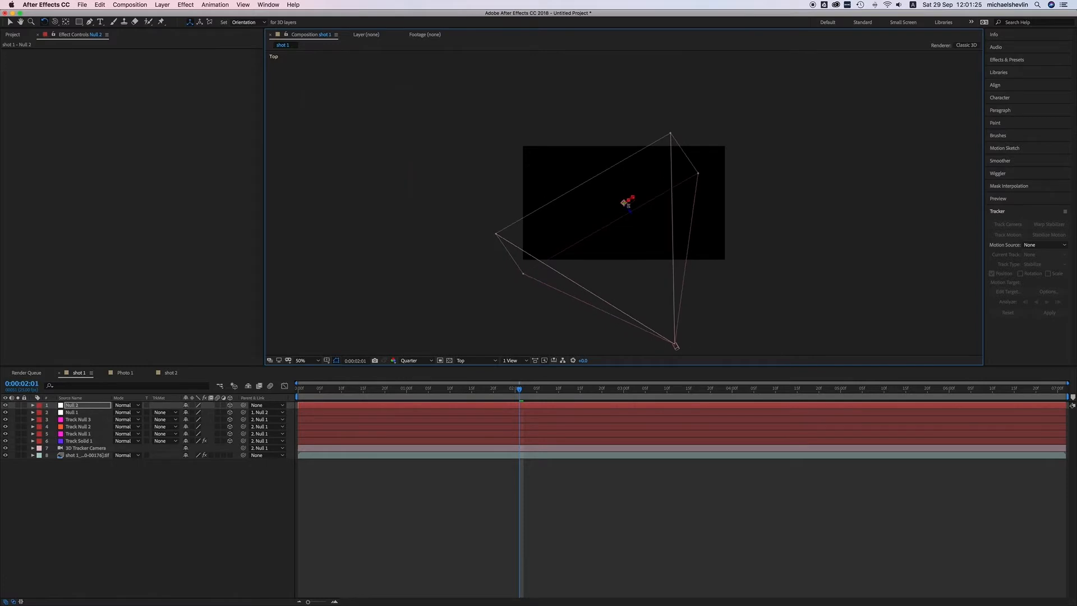
key(comma)
key(comma)
key(comma)
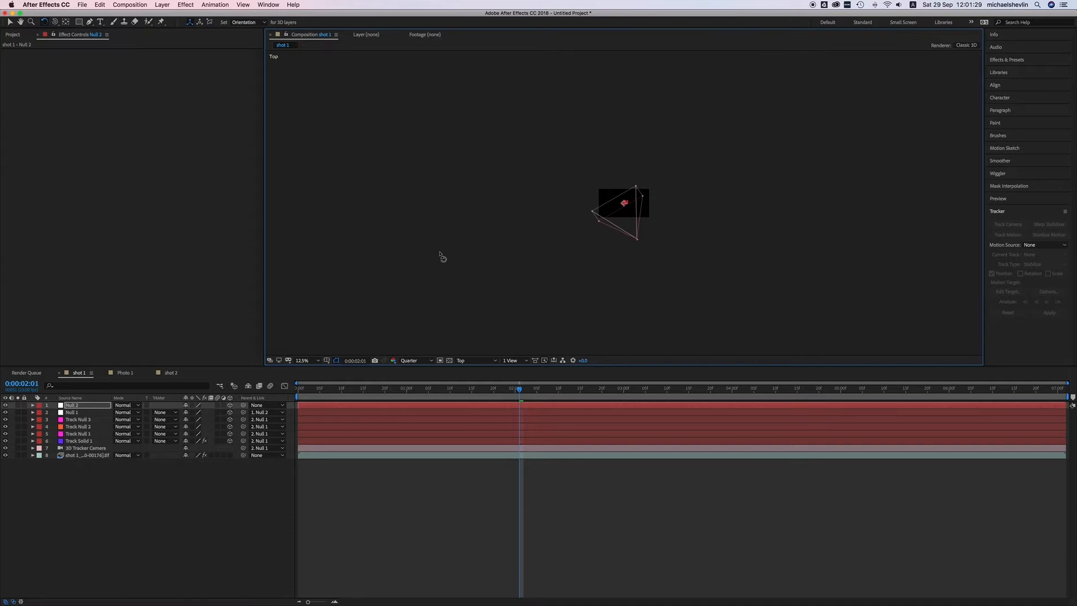
Step: Shift Null 2 with the Selection tool and its position values to about 3480, 124, -462
click(9, 22)
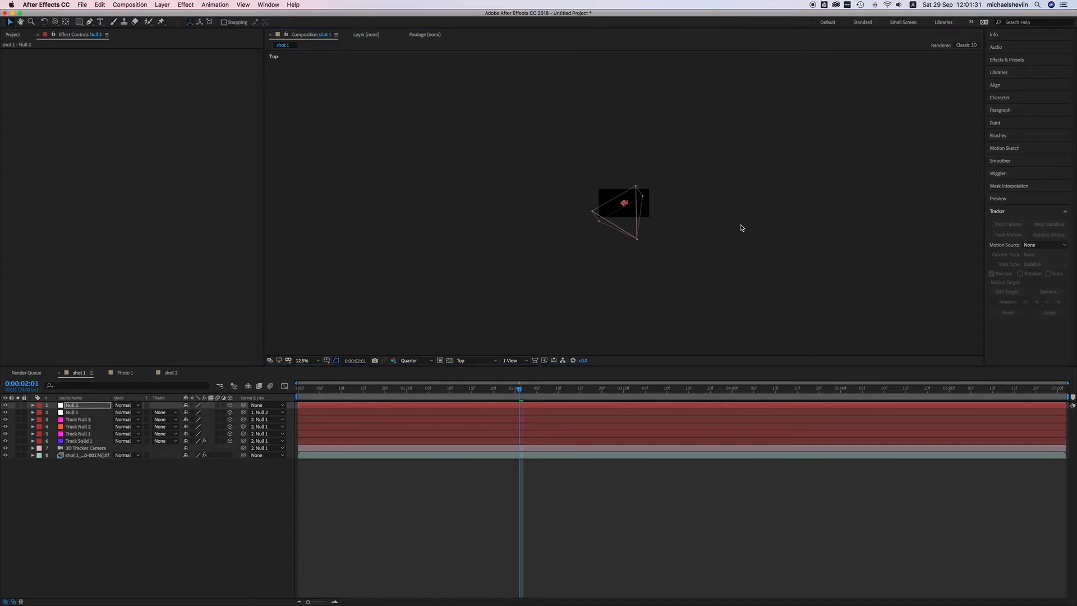
drag(630, 205, 633, 203)
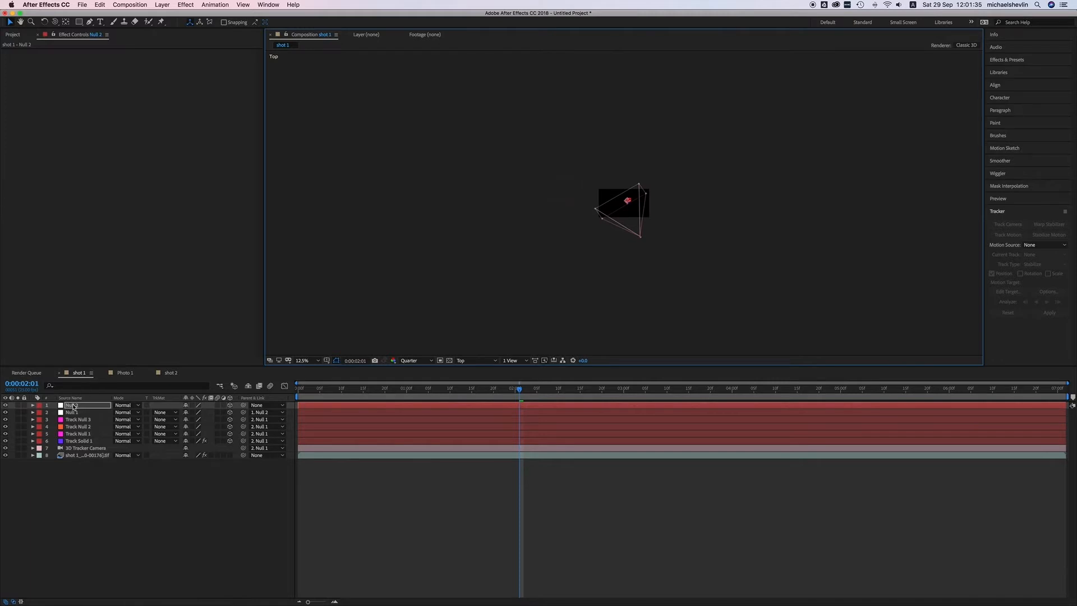
click(32, 406)
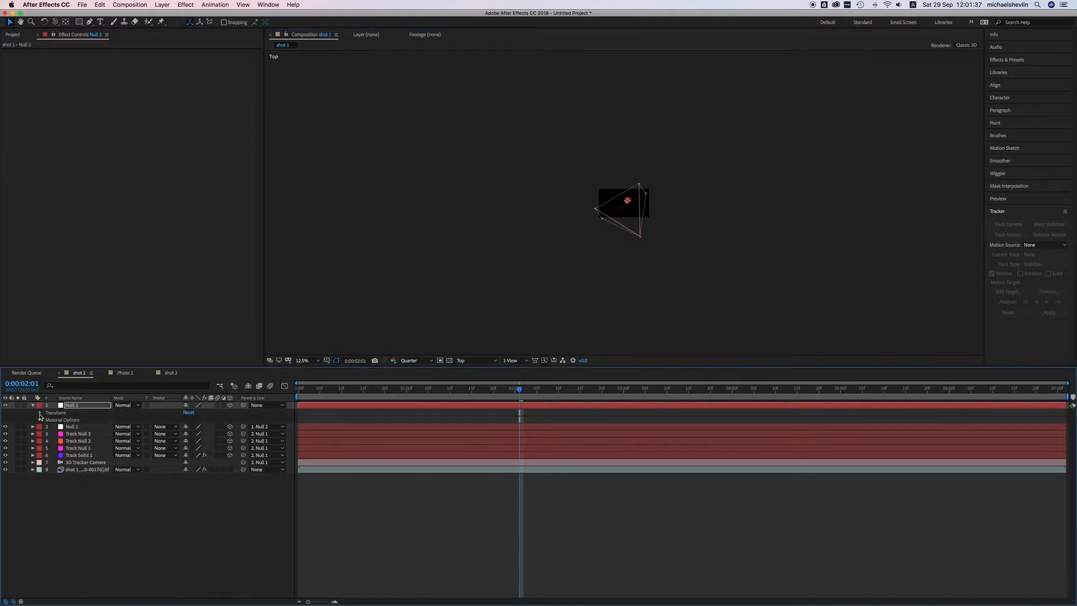
click(40, 413)
drag(194, 426, 1072, 463)
drag(192, 428, 350, 429)
drag(203, 427, 25, 427)
drag(216, 430, 8, 452)
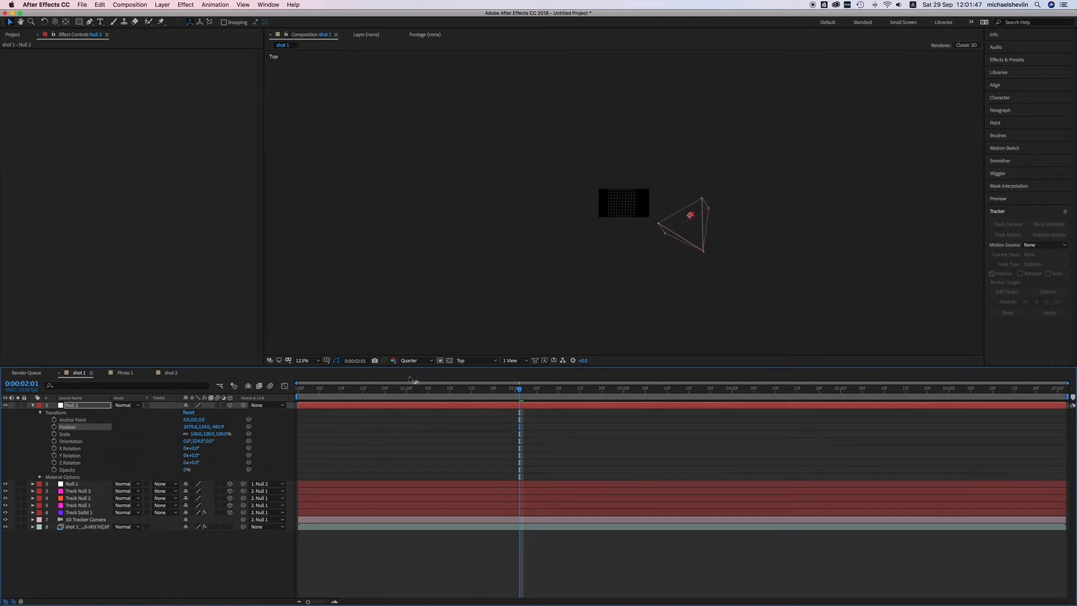
Step: Switch the viewer to the Front view and delete Null 1 and Null 2
click(485, 361)
click(470, 392)
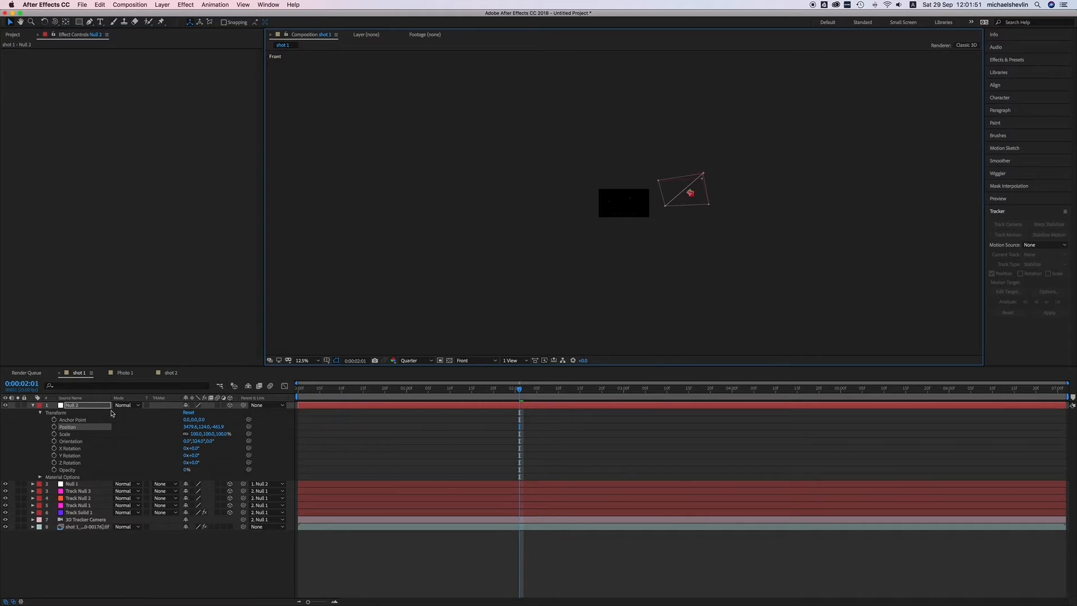
click(84, 406)
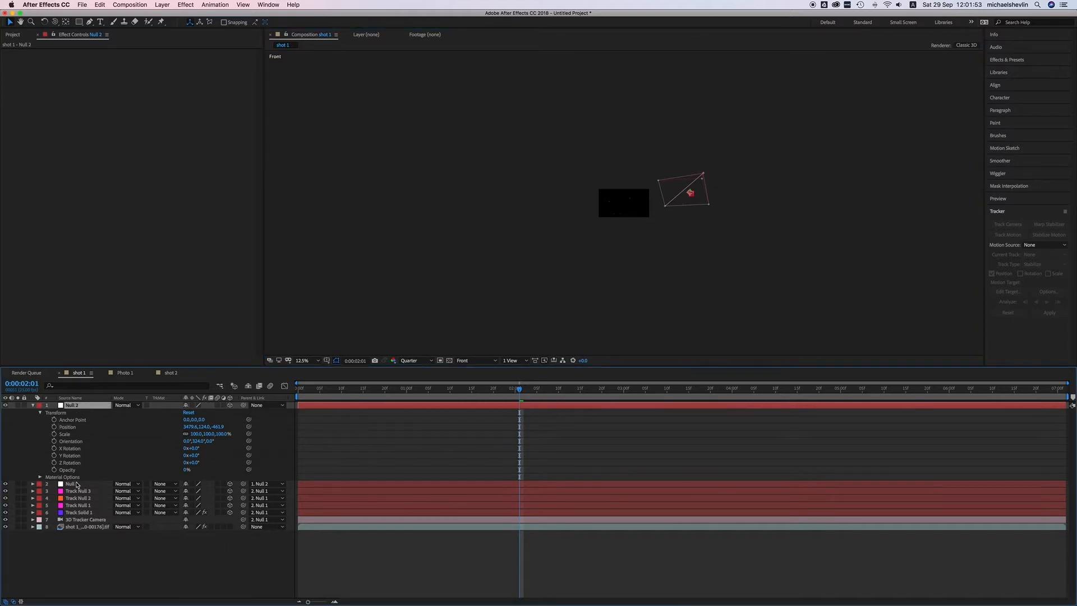
shift+click(77, 484)
key(Delete)
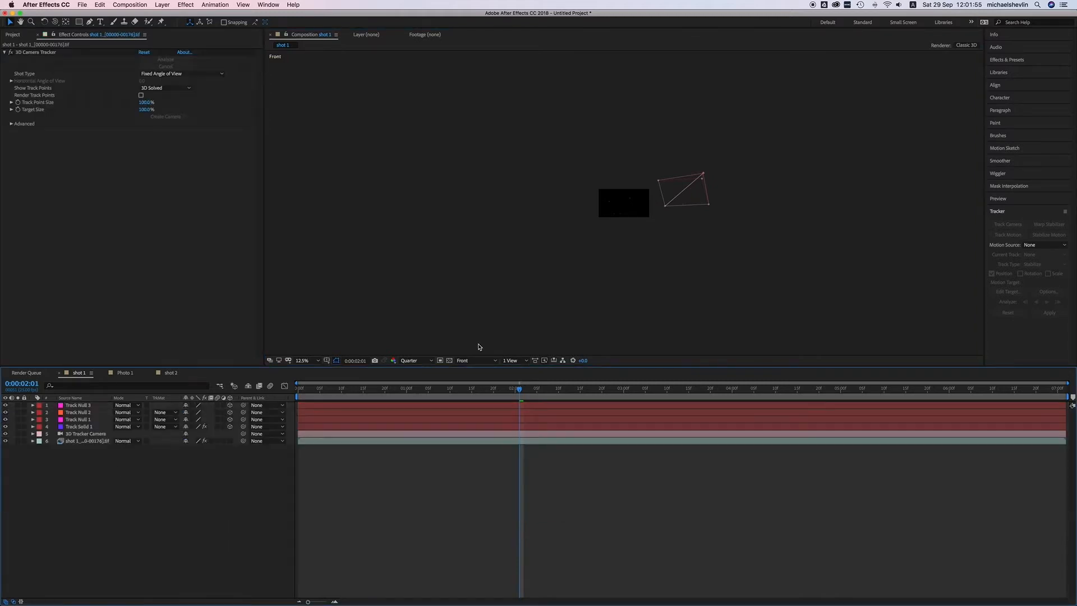
Step: Return to the Active Camera view at 100% and scrub to 0:00:03:23 to check the grid against the coffee table
click(483, 360)
click(482, 377)
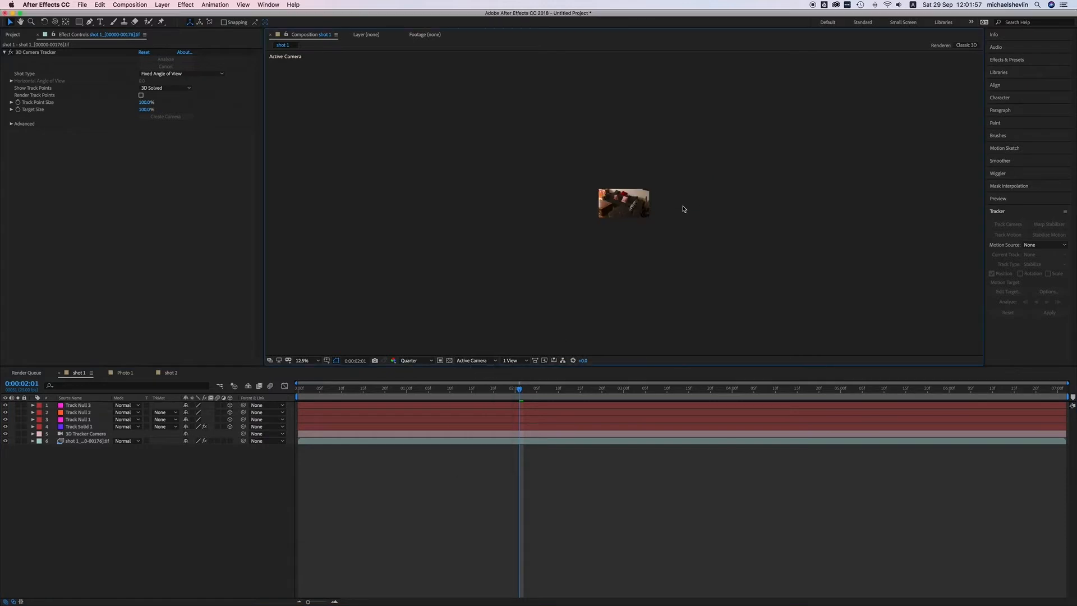
key(period)
key(period)
key(period)
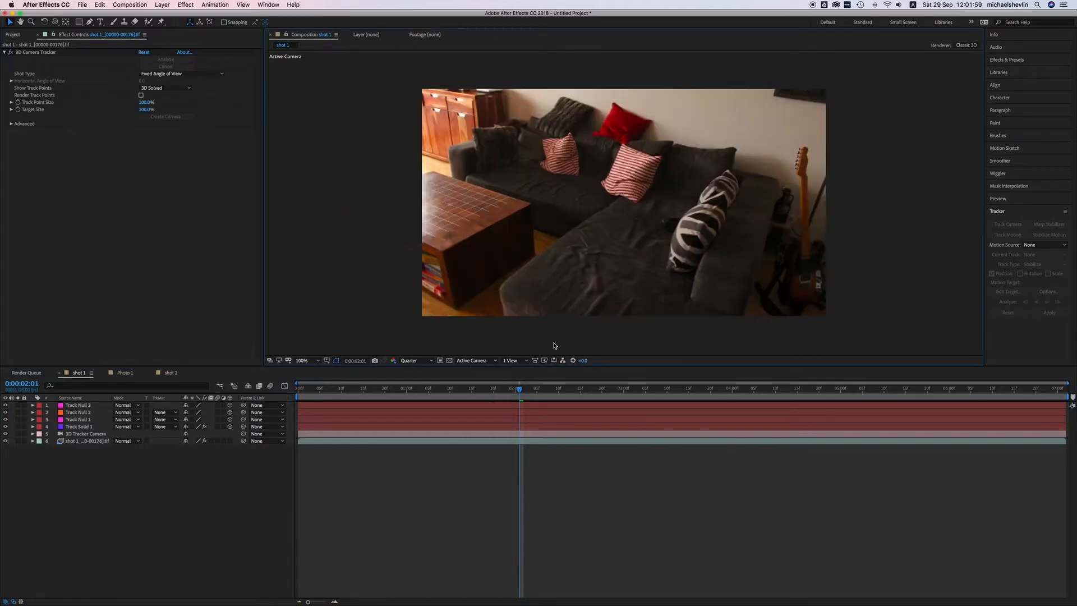
drag(501, 395, 725, 387)
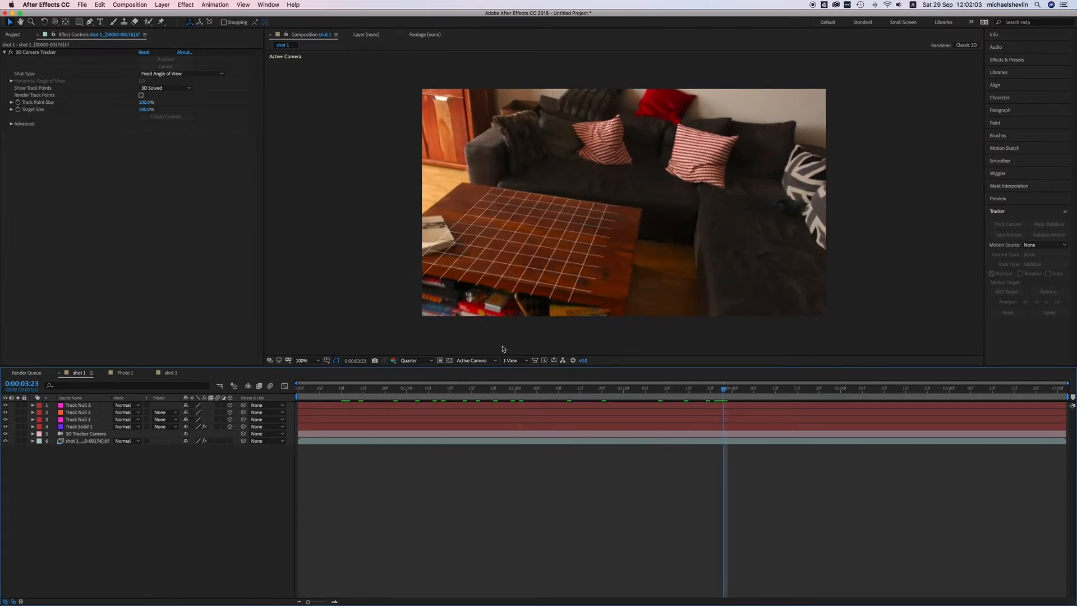
Step: Orbit around the tracked camera and the table grid in Custom View 1
click(477, 361)
click(486, 451)
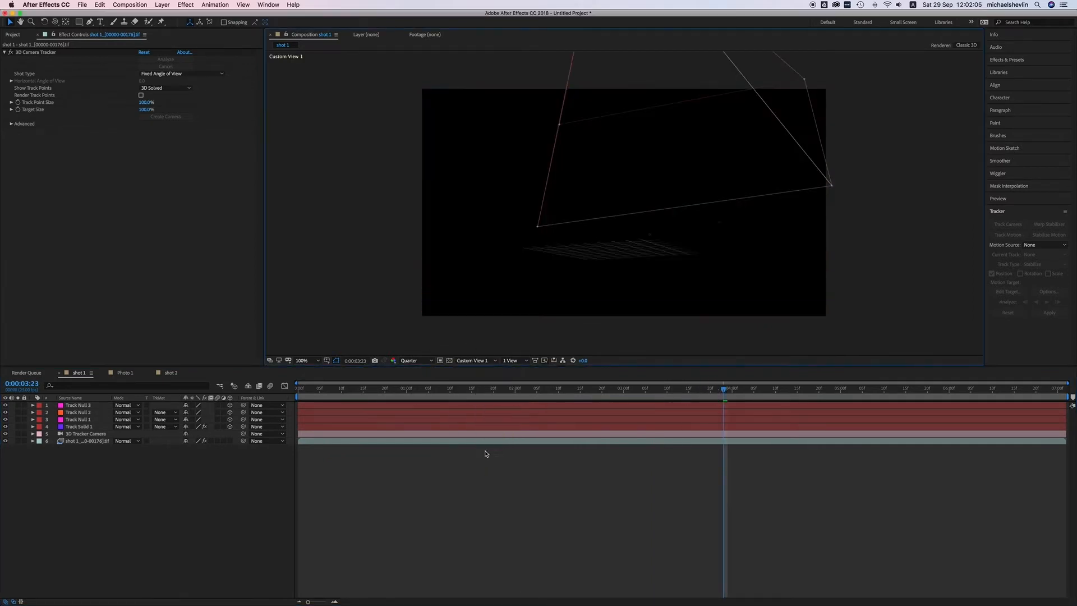
key(c)
drag(639, 221, 645, 250)
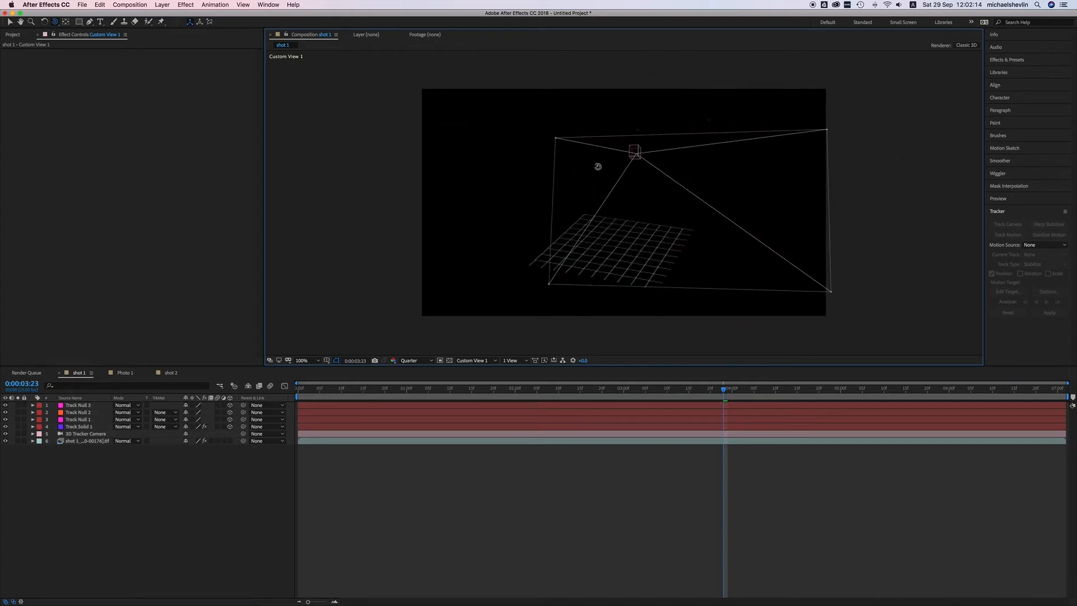
Step: Add the Photo 1 composition as the top layer of shot 1, make it 3D, and orbit around it
click(12, 34)
drag(20, 169, 82, 405)
click(230, 405)
drag(706, 228, 678, 222)
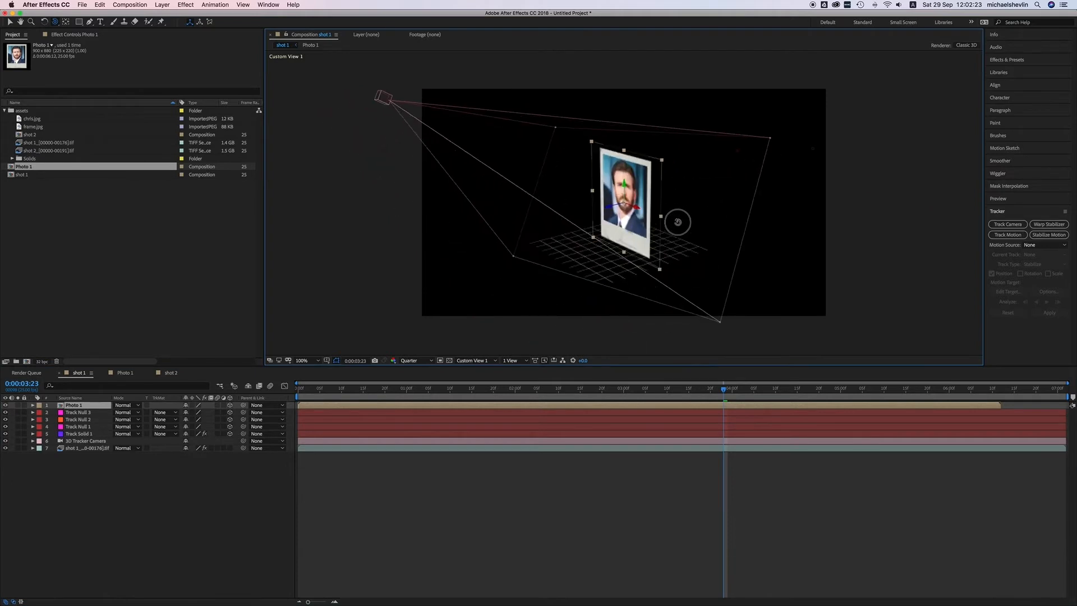
Step: Switch to the Active Camera view and scale the Photo 1 layer down to 31%
click(486, 362)
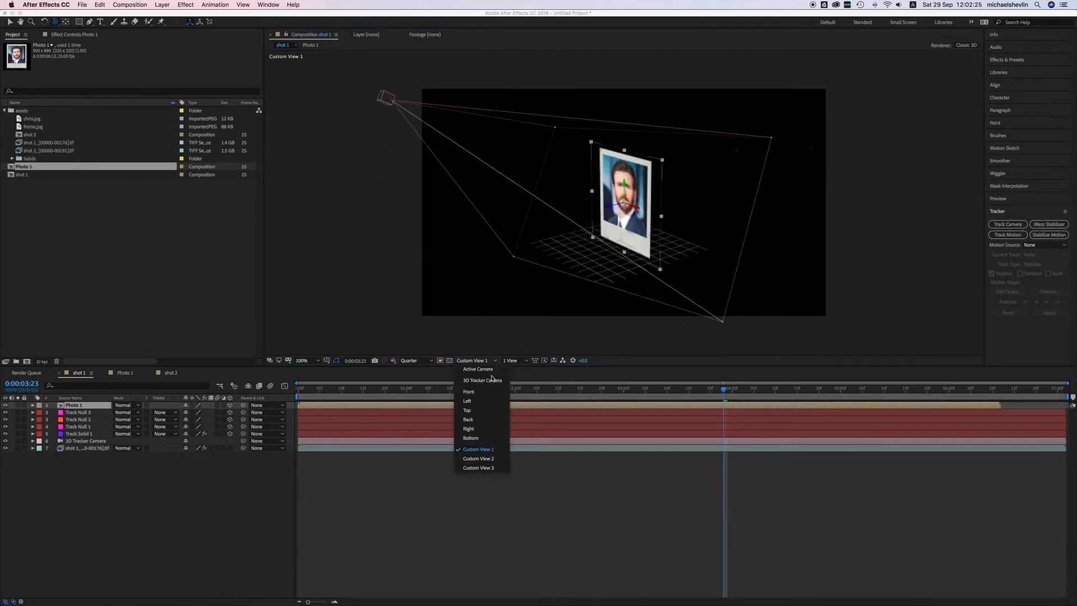
click(478, 369)
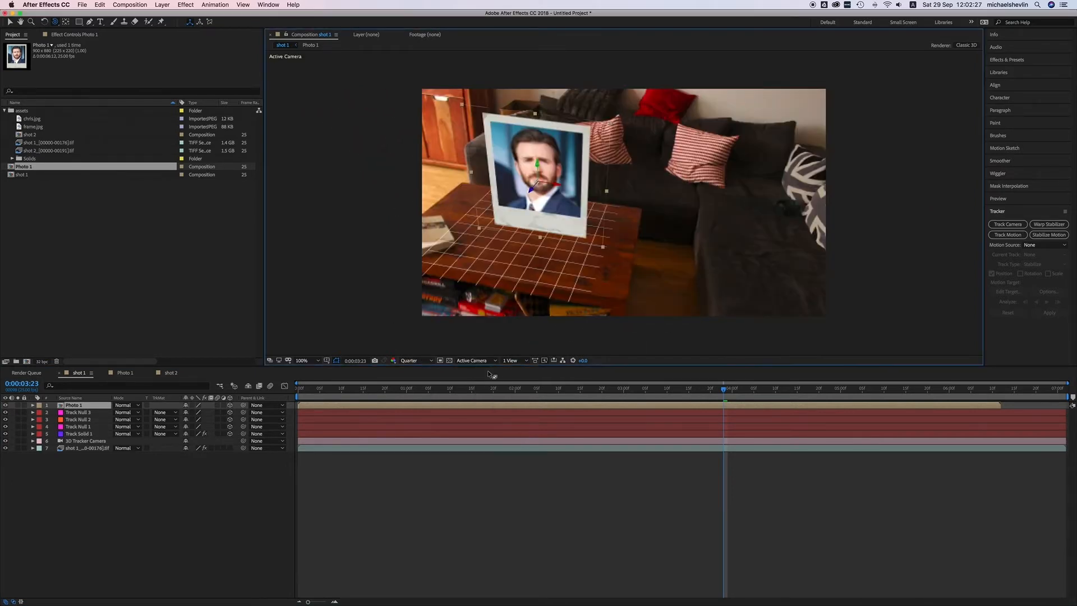
click(33, 405)
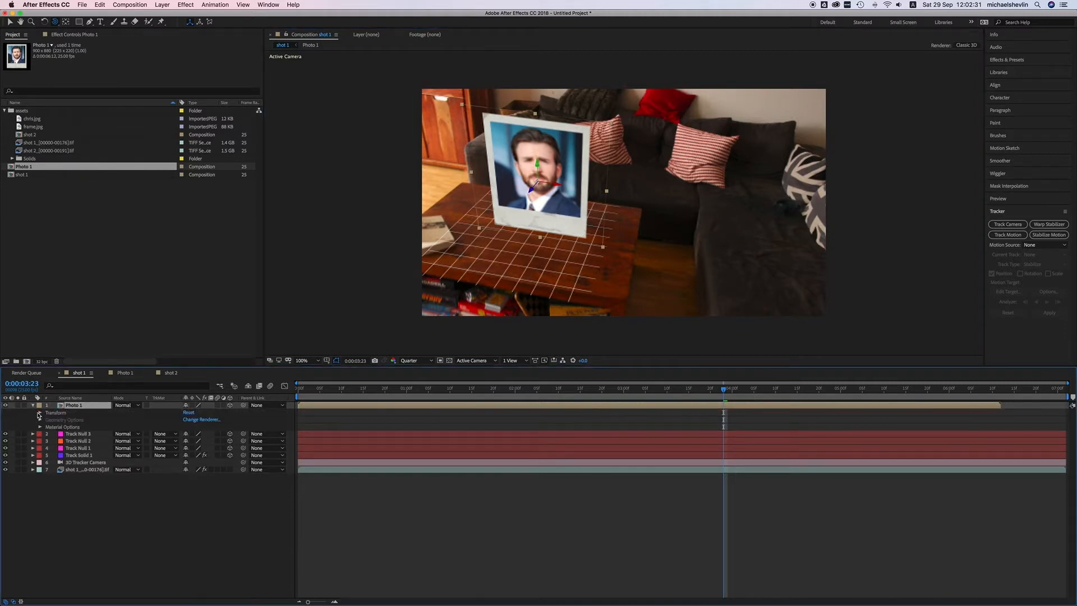
click(39, 413)
mouse_move(191, 435)
mouse_down()
mouse_move(164, 437)
mouse_move(175, 437)
mouse_up()
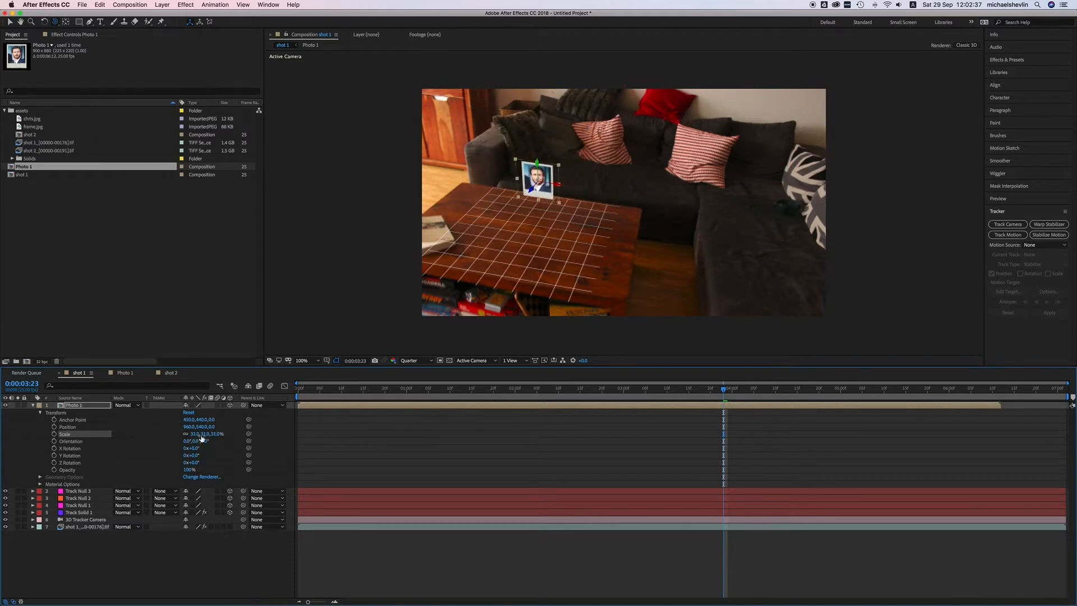
Step: Move Photo 1 along its Z axis to about -400 and along its X axis to about 2243
click(12, 24)
drag(533, 189, 471, 248)
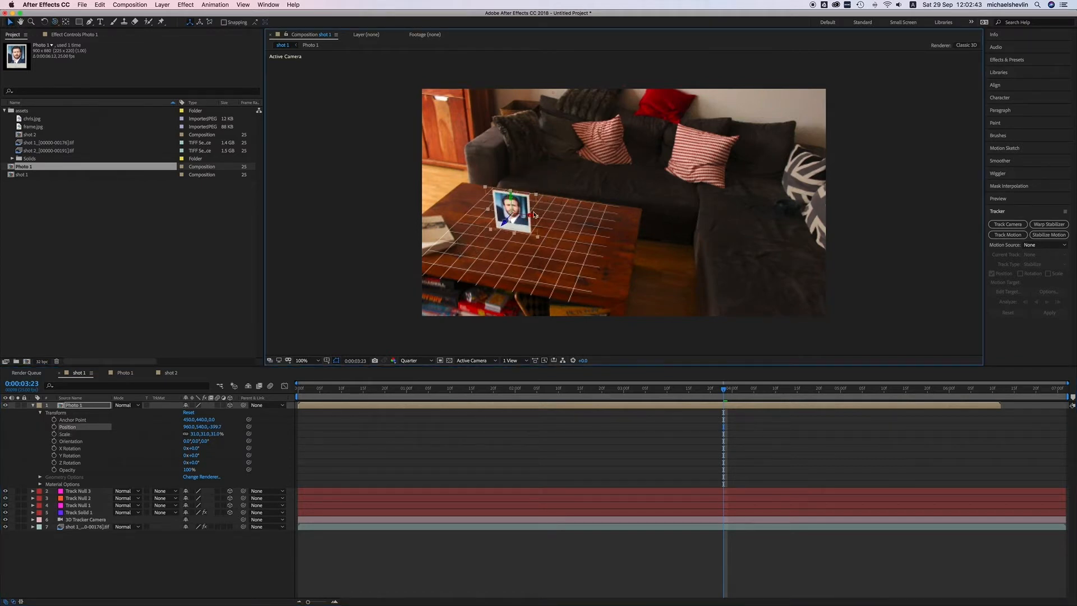
drag(533, 218, 777, 254)
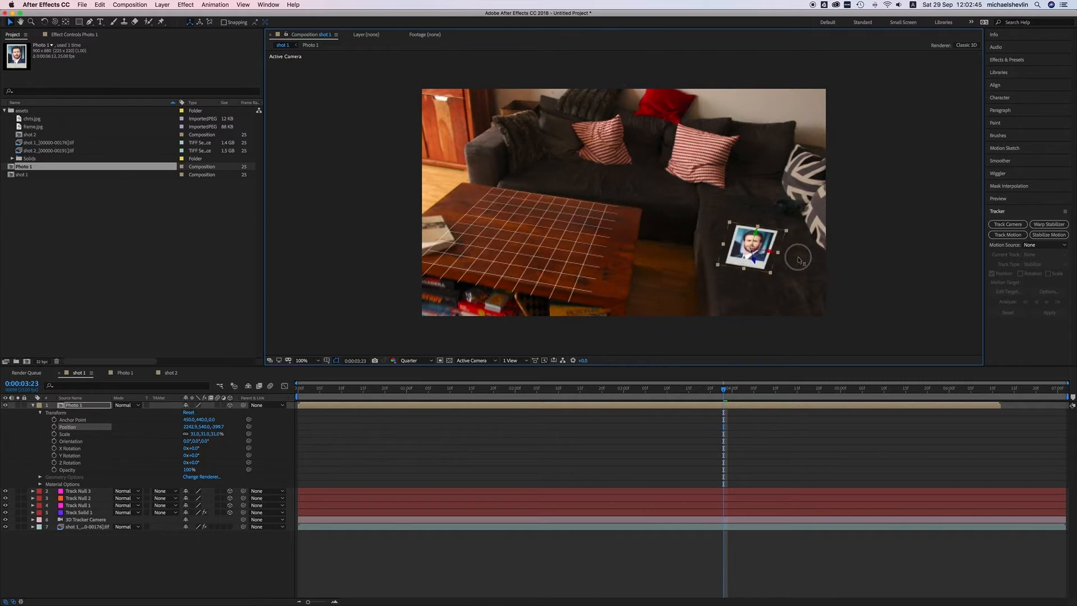
Step: Near the start of shot 1, move Photo 1 along X to about 3525 and rotate its orientation to about 319°, 331°, 336°
drag(533, 396, 364, 396)
drag(485, 209, 718, 341)
key(w)
drag(578, 251, 582, 251)
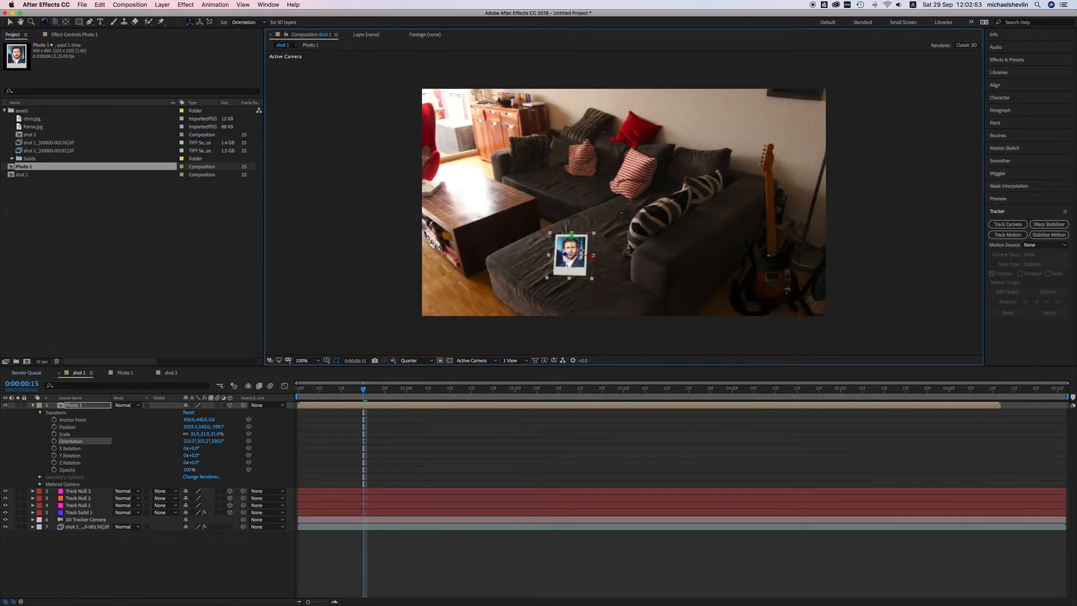
drag(365, 391, 323, 385)
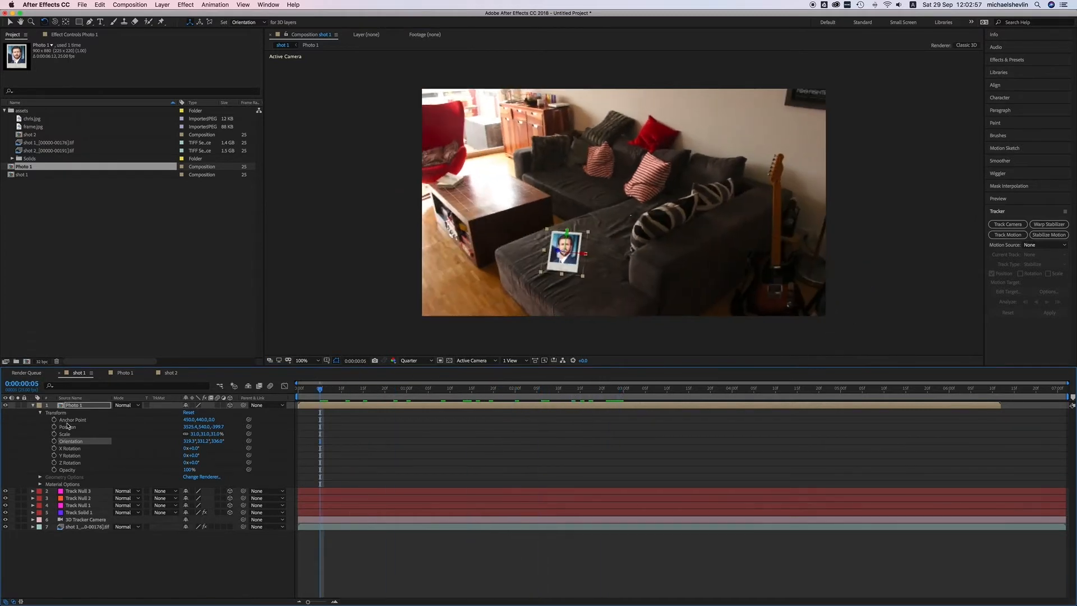
Step: Duplicate the Photo 1 layer and move the copy deeper into the scene, above the rear section of the sofa
click(83, 406)
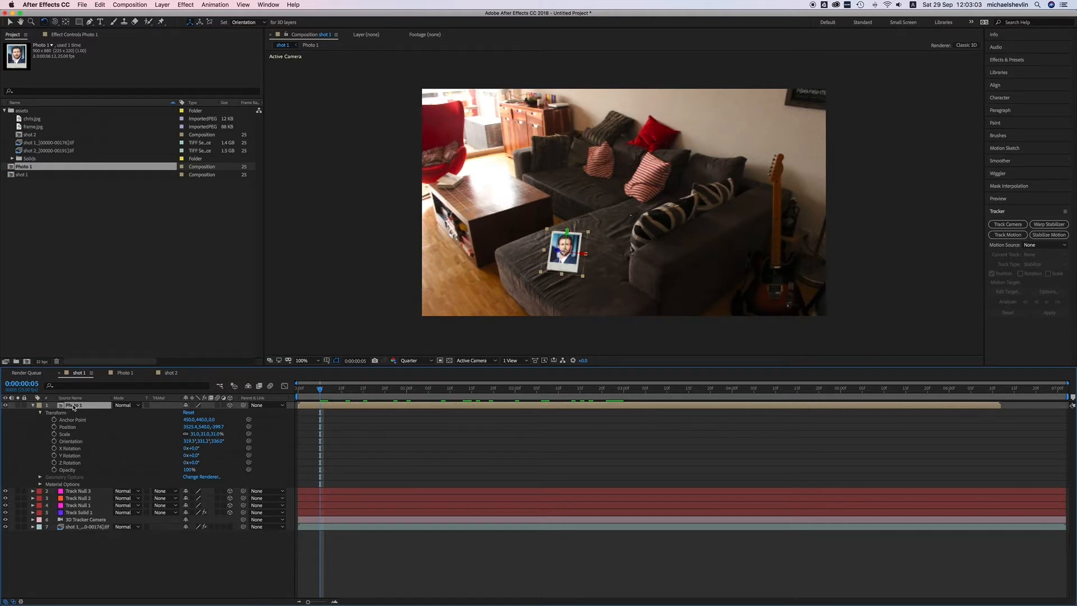
key(super+d)
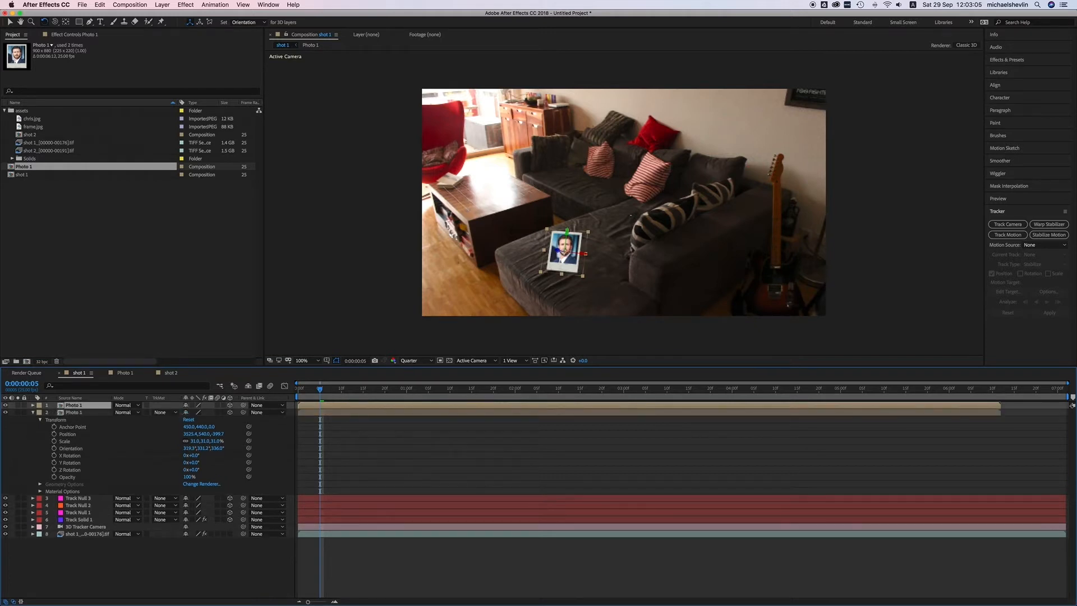
drag(578, 248, 595, 181)
key(v)
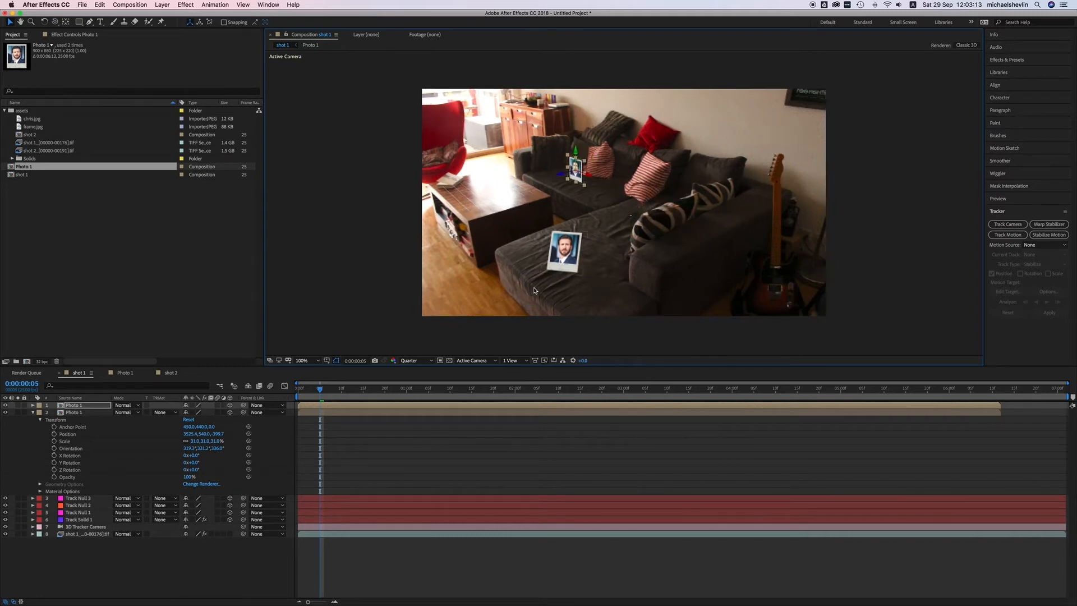
drag(327, 386, 396, 377)
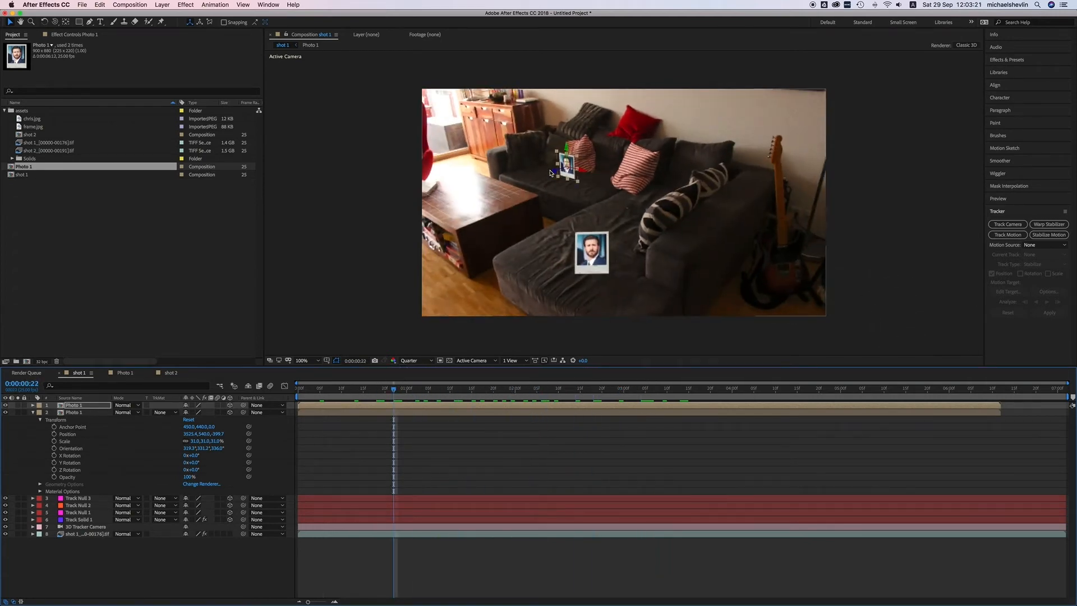
drag(557, 173, 501, 188)
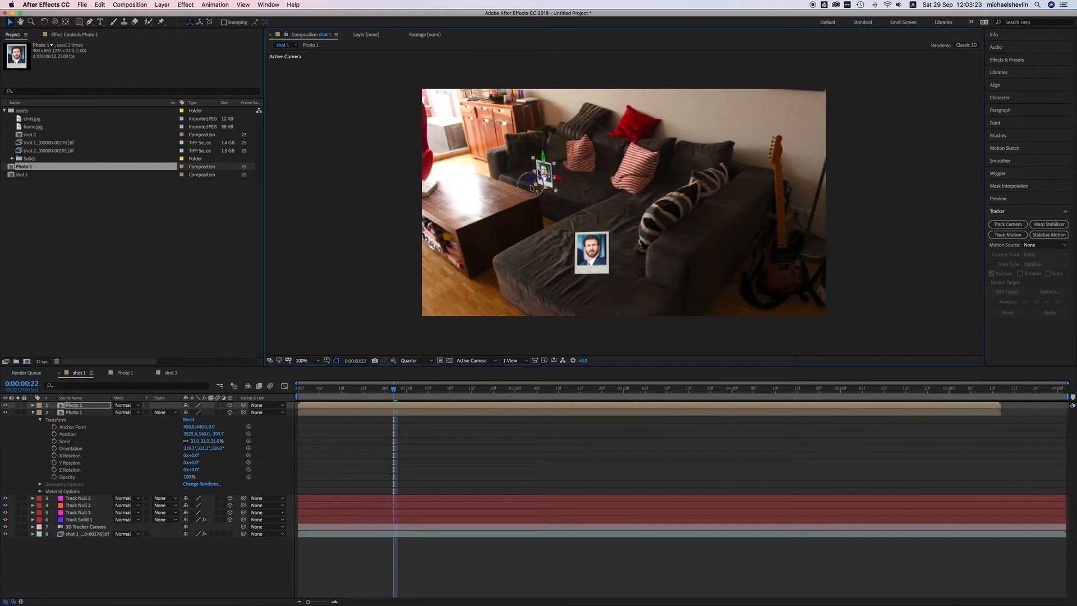
Step: Duplicate the rear photo, move the new copy along Z over the coffee table, and raise it high above the table
click(77, 406)
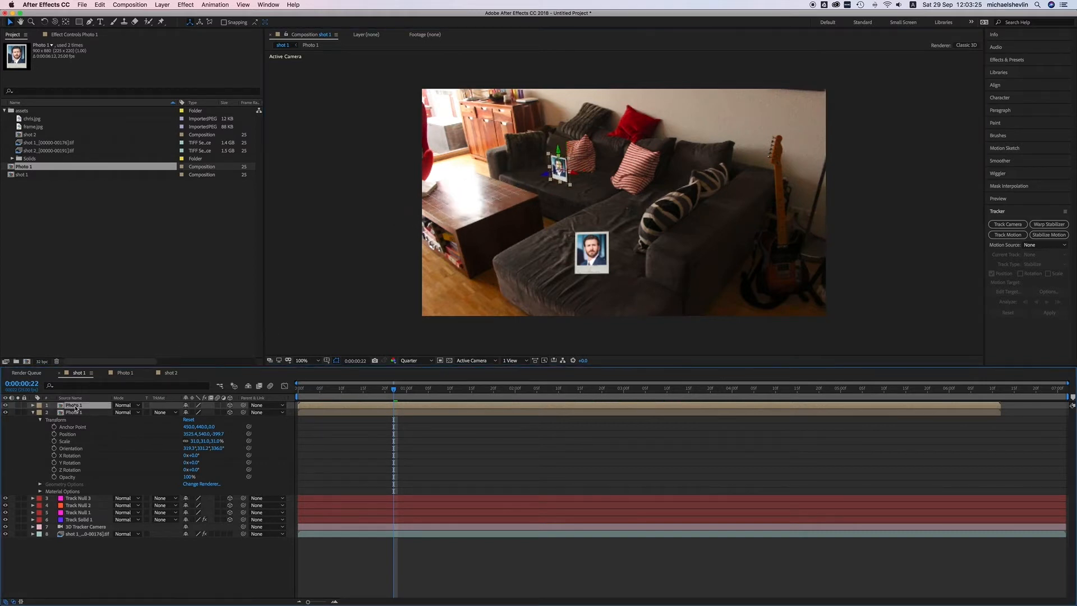
key(super+d)
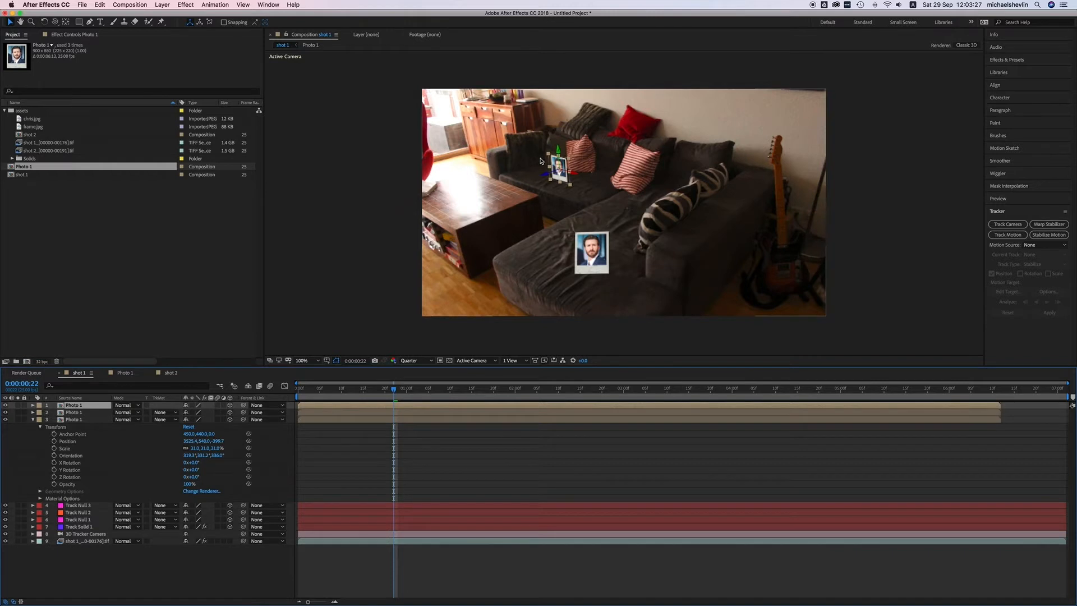
click(512, 188)
drag(512, 185, 347, 231)
key(period)
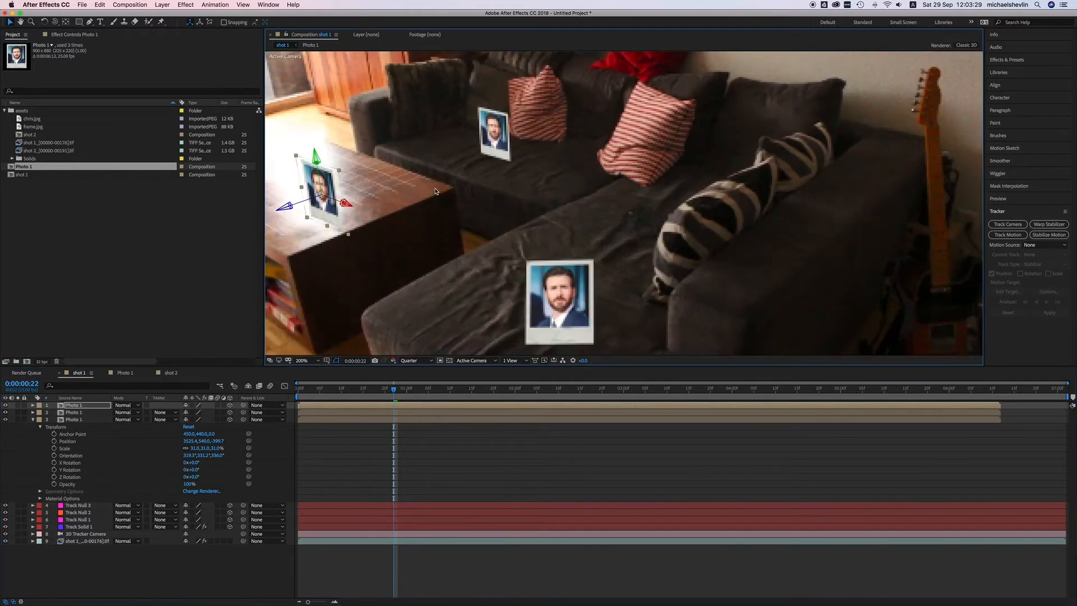
drag(318, 162, 303, 110)
key(comma)
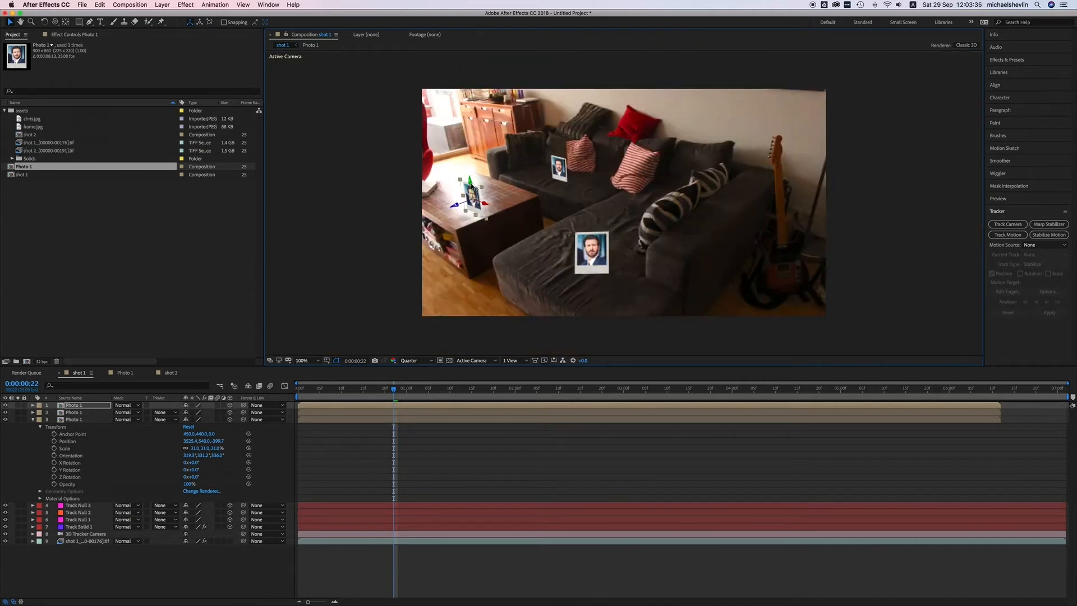
drag(472, 194, 441, 63)
Step: Rotate the raised photo copy so it tilts differently from the others, checking it from both ends of the camera move
drag(398, 397, 642, 375)
key(w)
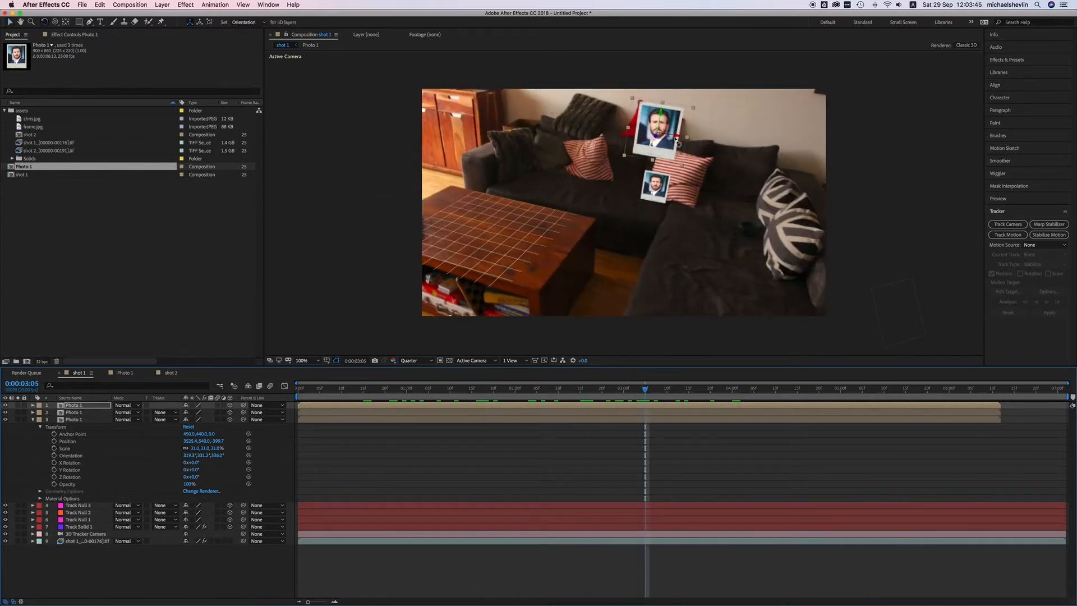
drag(673, 126, 680, 119)
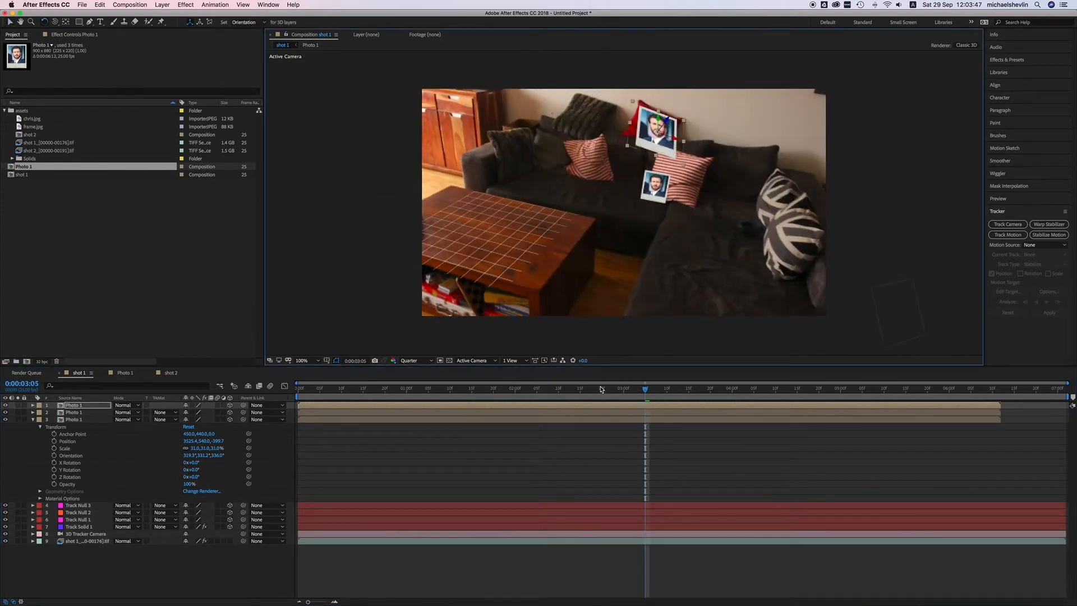
drag(631, 388, 222, 380)
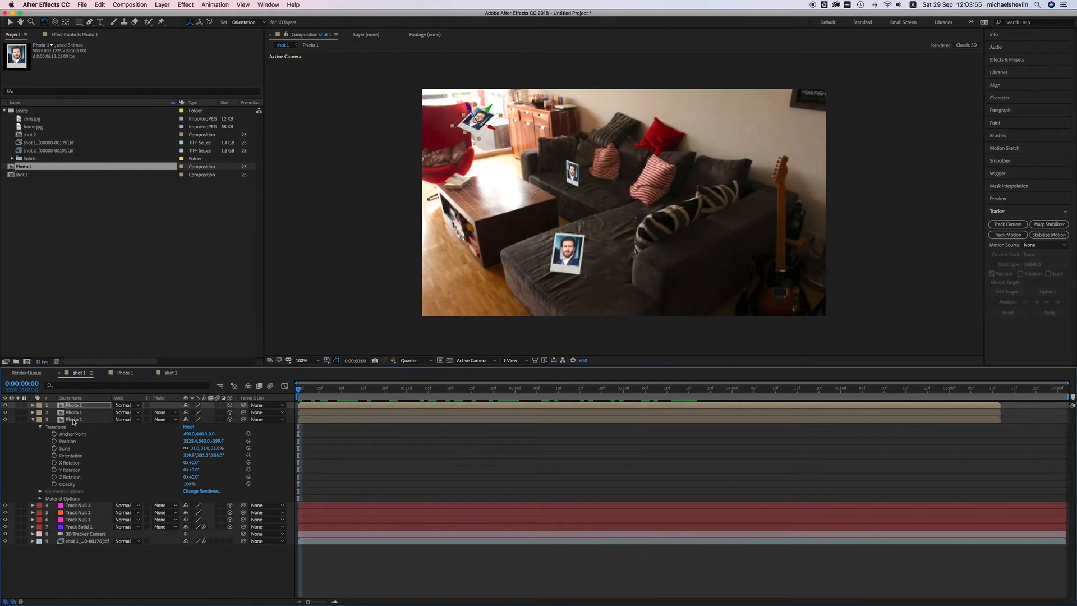
Step: Duplicate all three photo layers, move the copies together toward the back of the sofa, and rotate them to nearly flat angles
shift+click(74, 420)
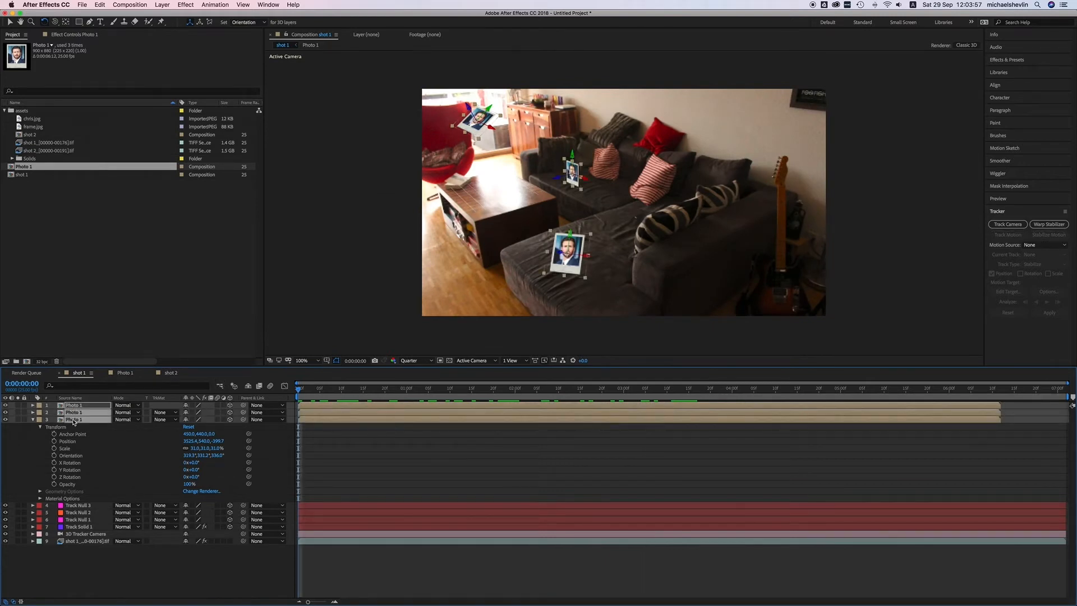
key(super+d)
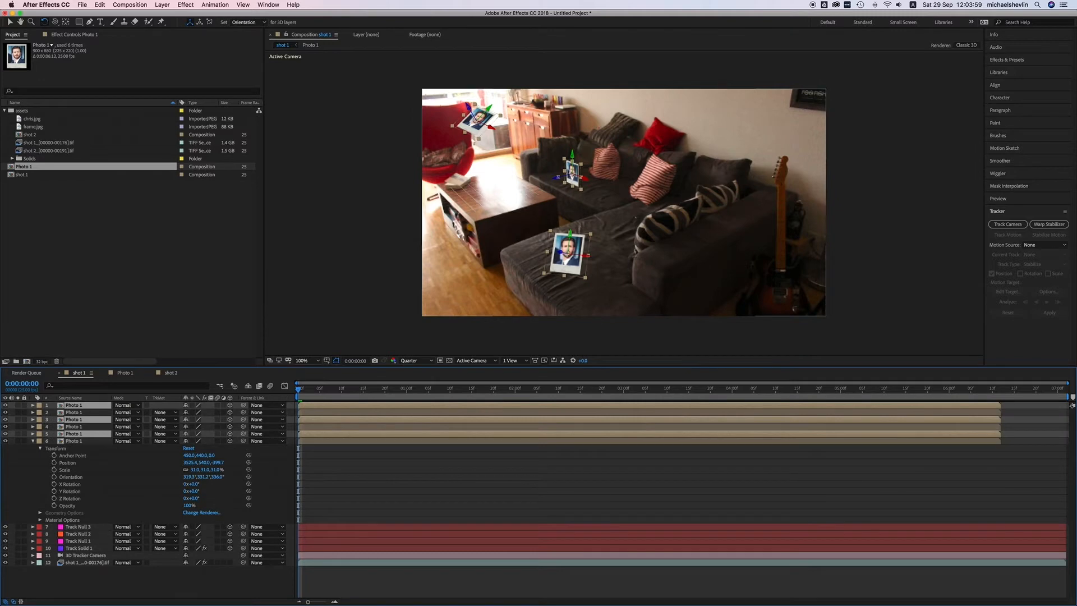
key(v)
drag(558, 180, 827, 122)
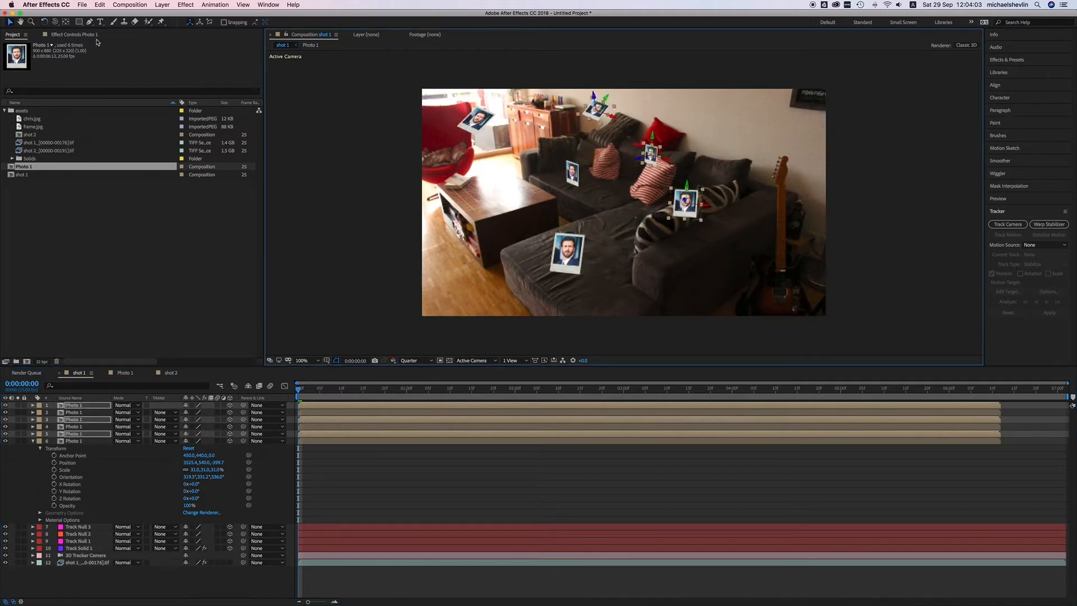
click(45, 24)
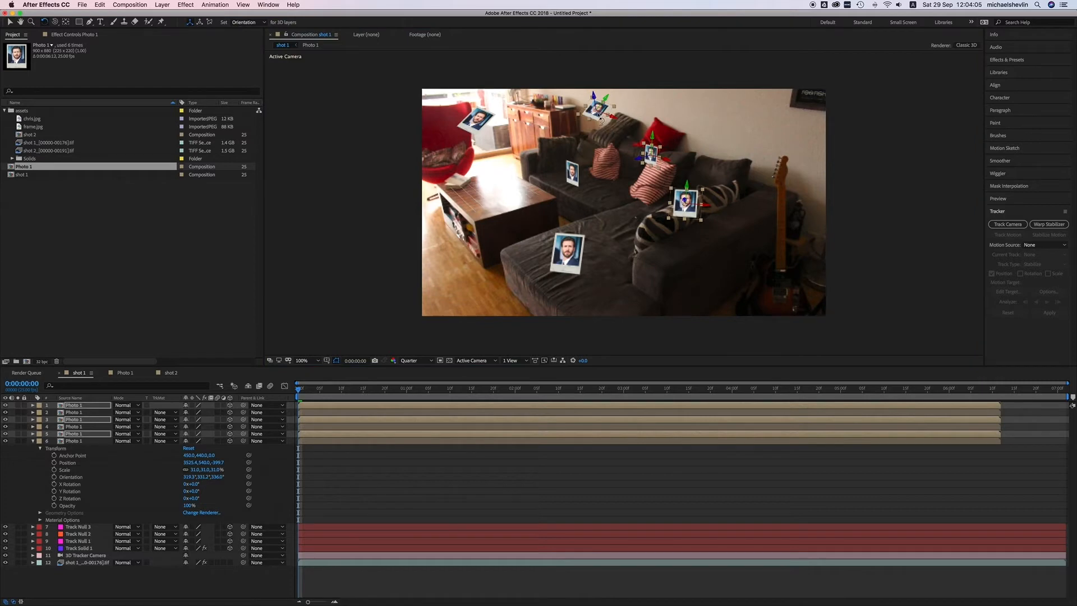
drag(600, 120, 597, 133)
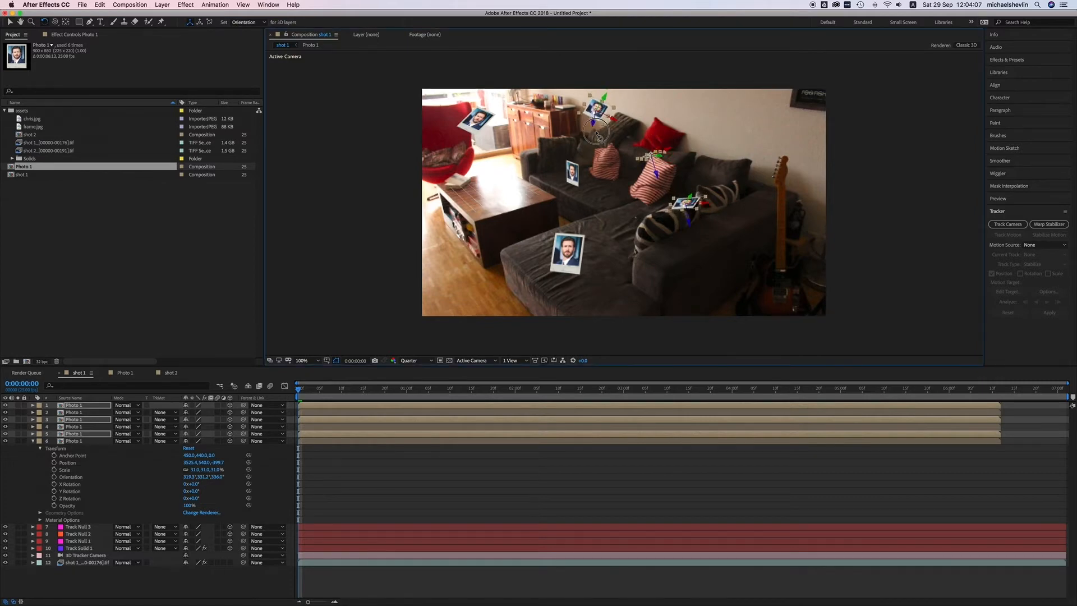
key(space)
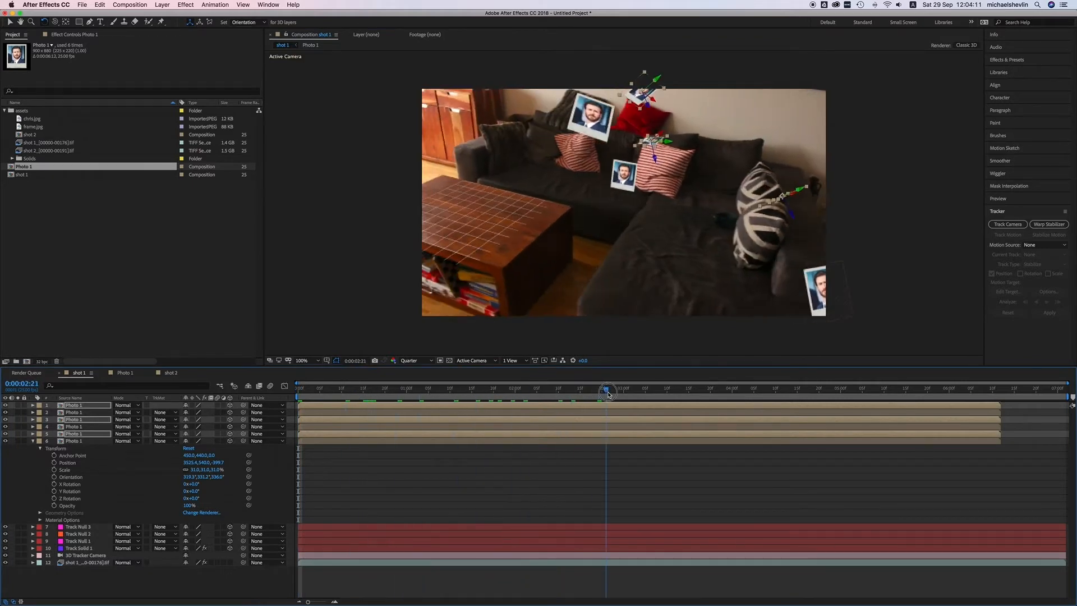
drag(548, 396, 269, 391)
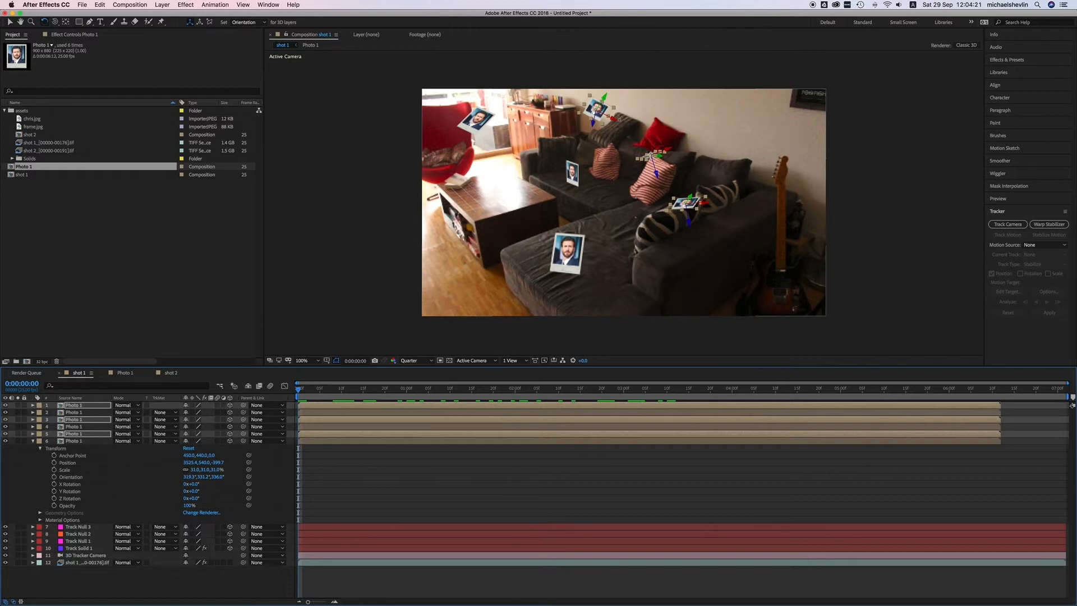
Step: Select all six Photo 1 layers and raise them together, placing the original photo at about 3495, 424, -420
key(v)
click(611, 122)
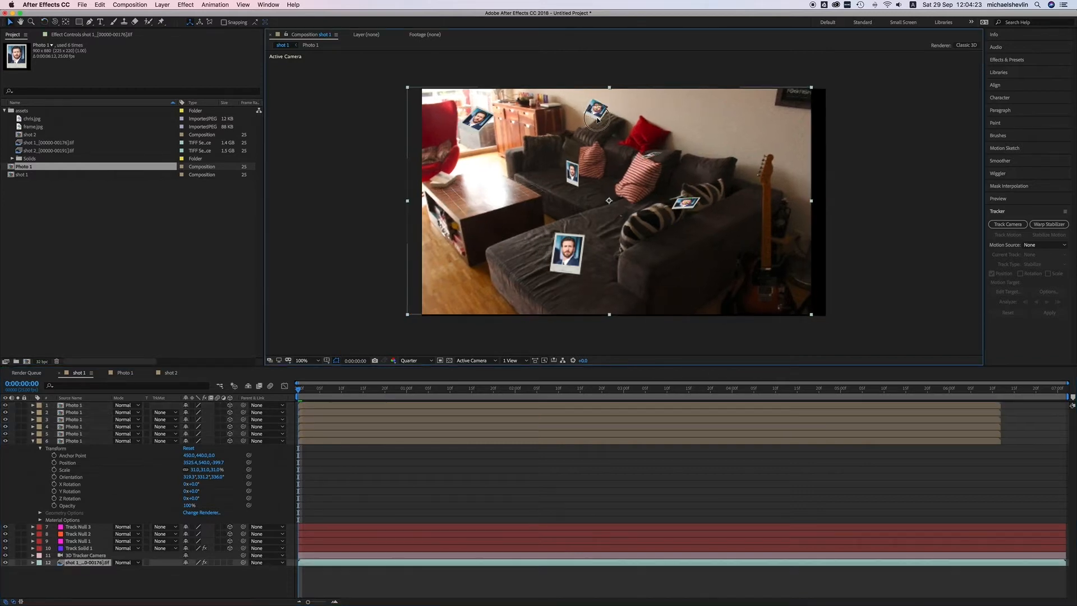
click(78, 409)
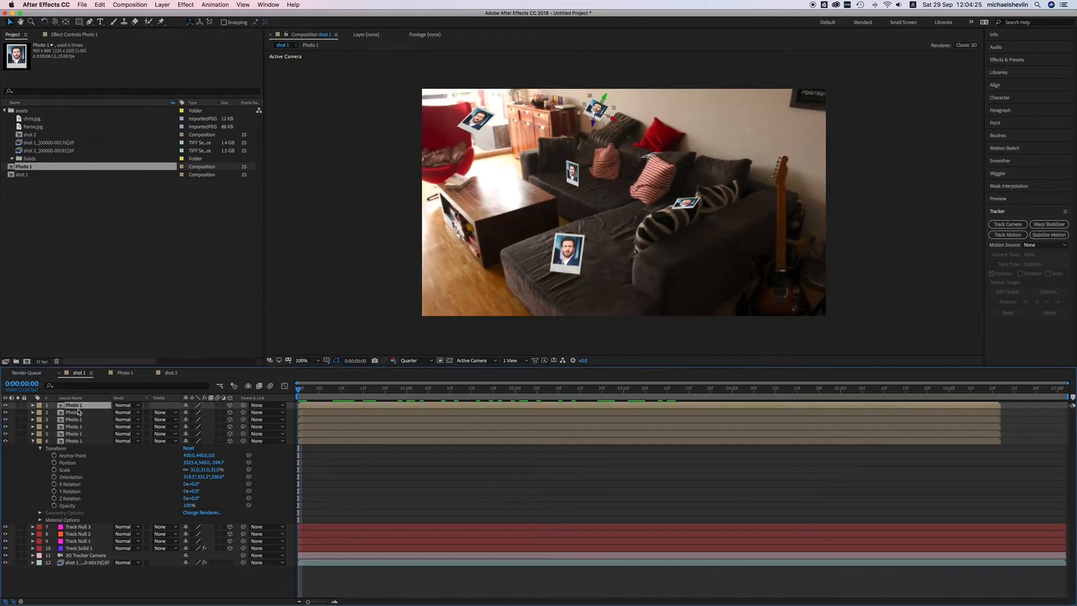
shift+click(75, 441)
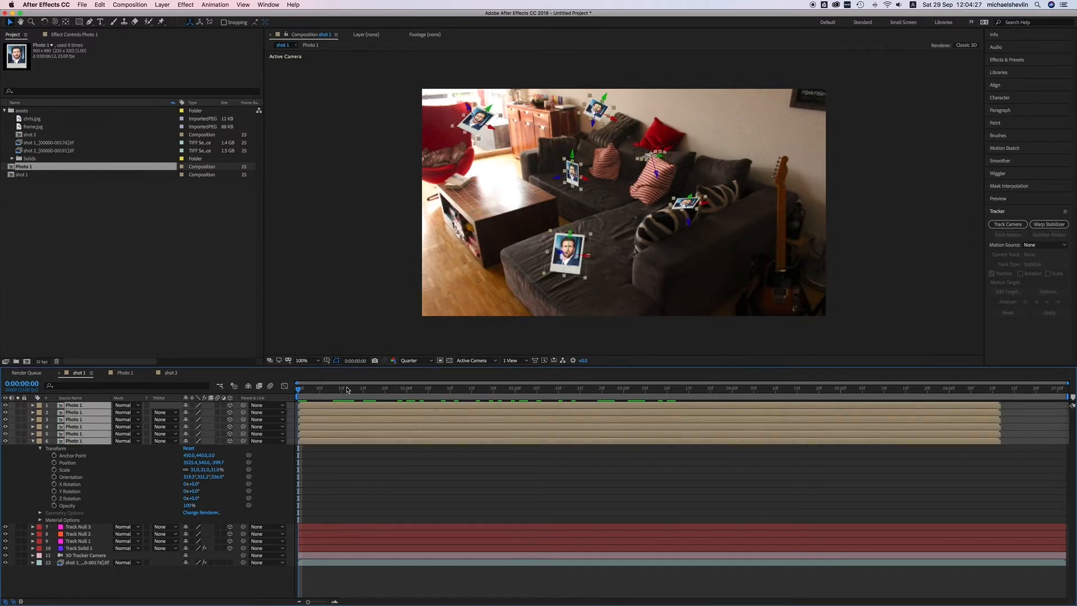
drag(347, 391, 480, 388)
drag(639, 166, 621, 337)
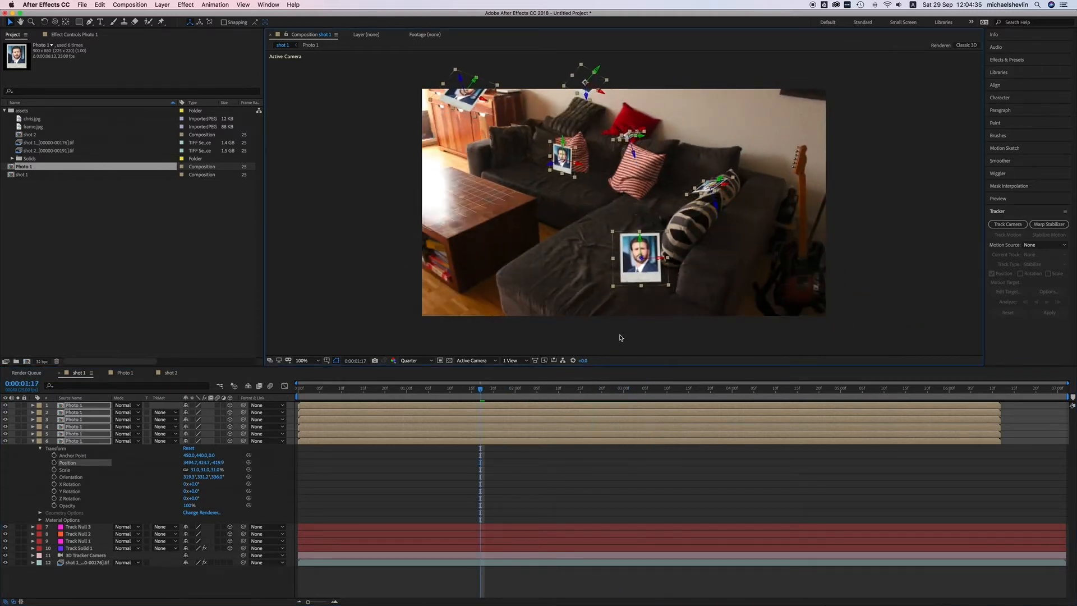
Step: Check the photos further along the shot, collapse the original photo layer's properties, and duplicate all six photo layers
click(562, 393)
drag(505, 391, 708, 383)
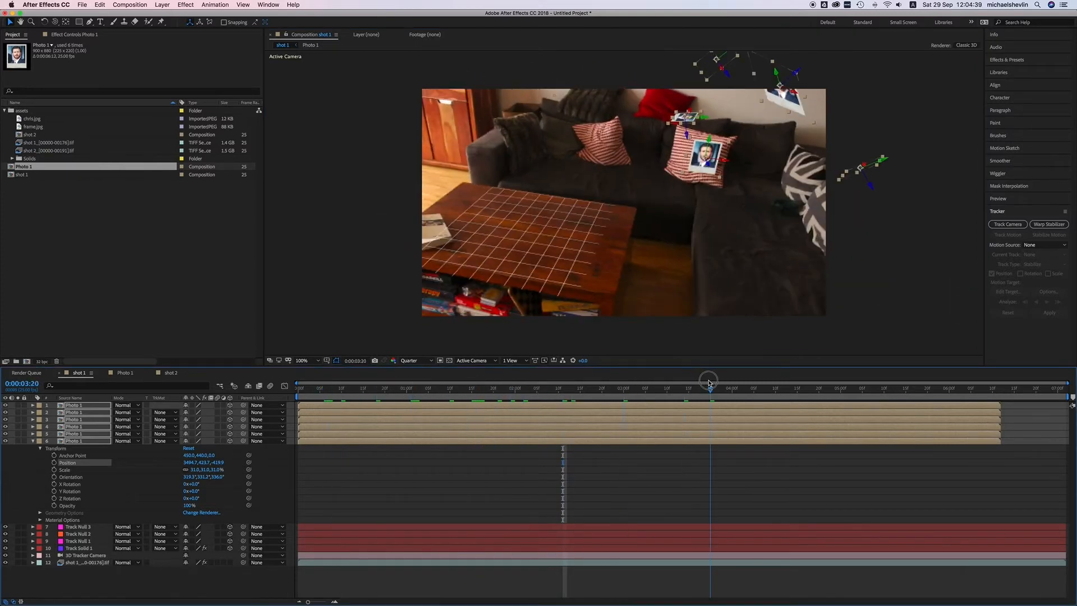
click(33, 441)
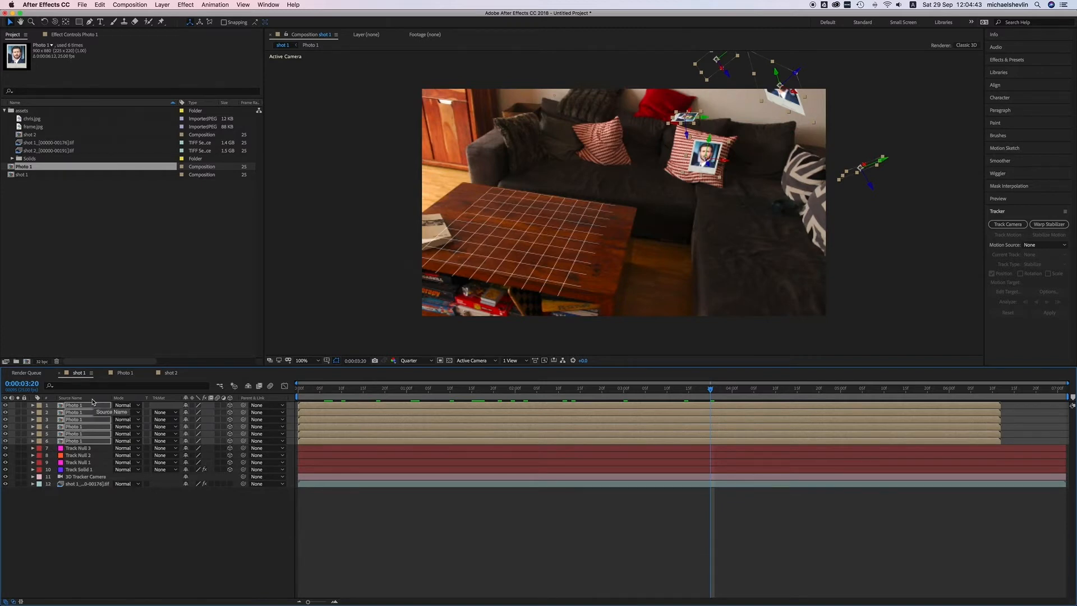
key(super+d)
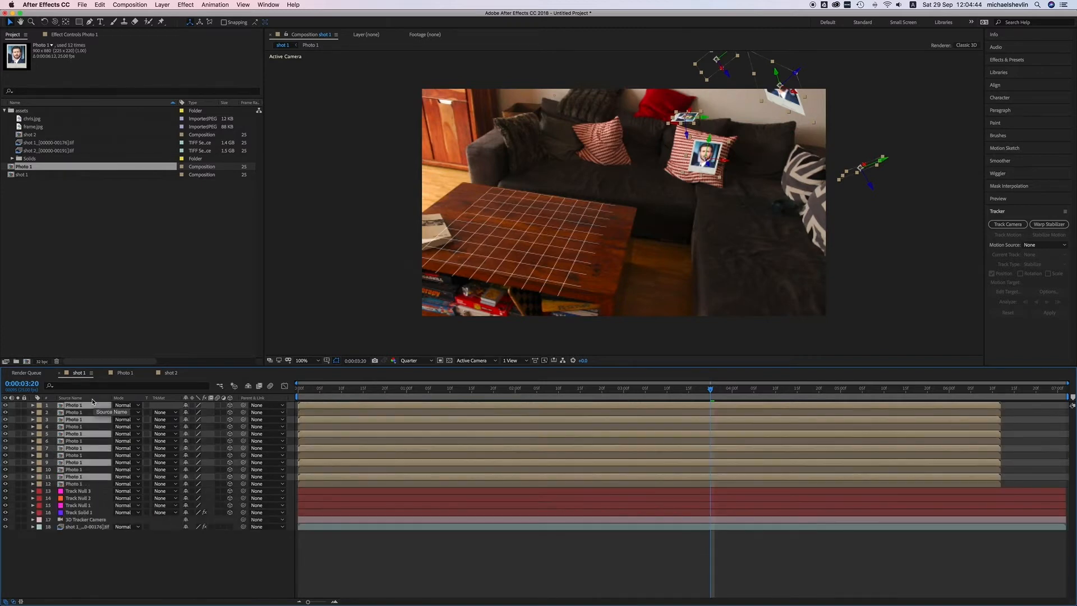
right_click(177, 566)
mouse_move(224, 512)
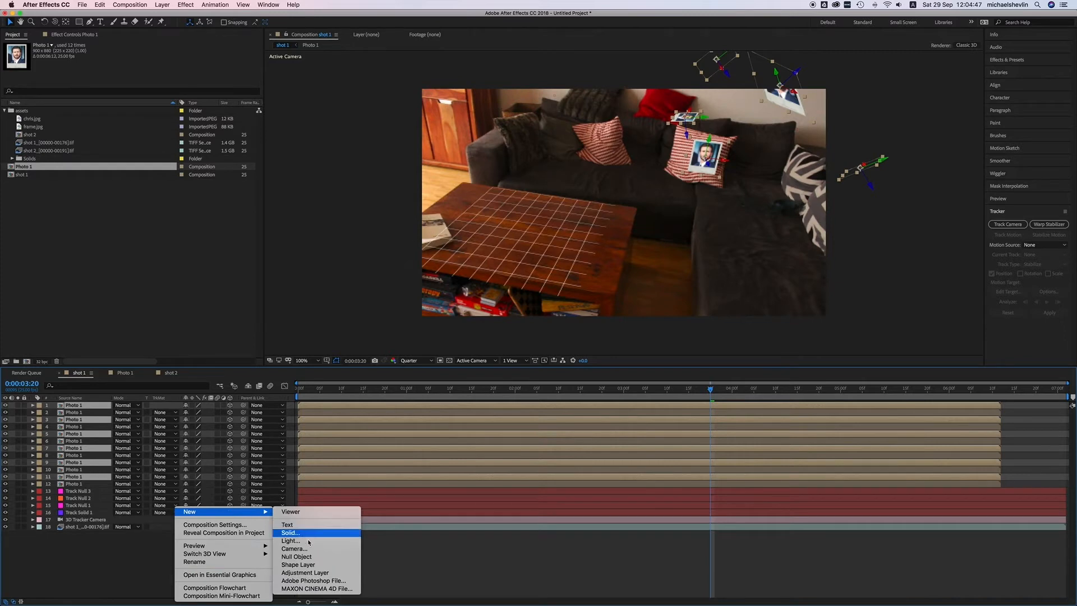
click(308, 557)
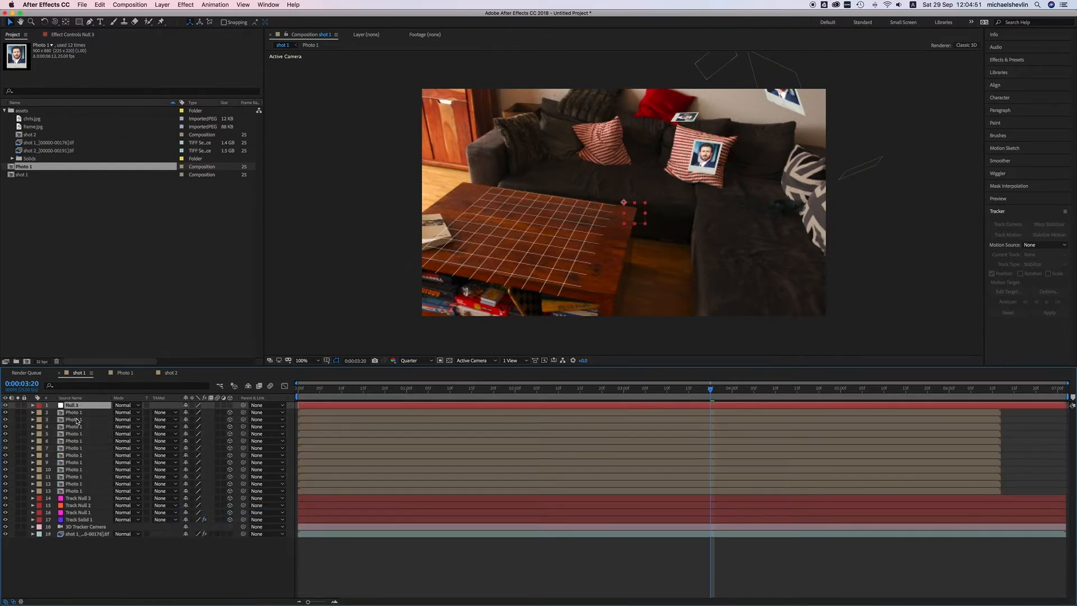
key(super+z)
Step: Add a new null object at the head of shot 1's layer stack
drag(77, 466, 77, 407)
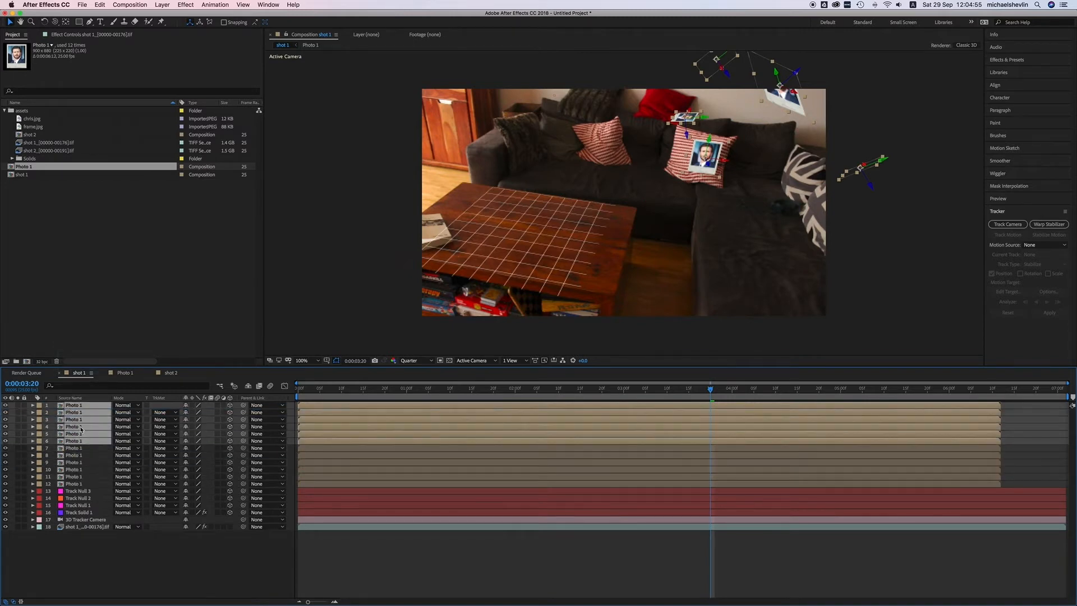
right_click(151, 553)
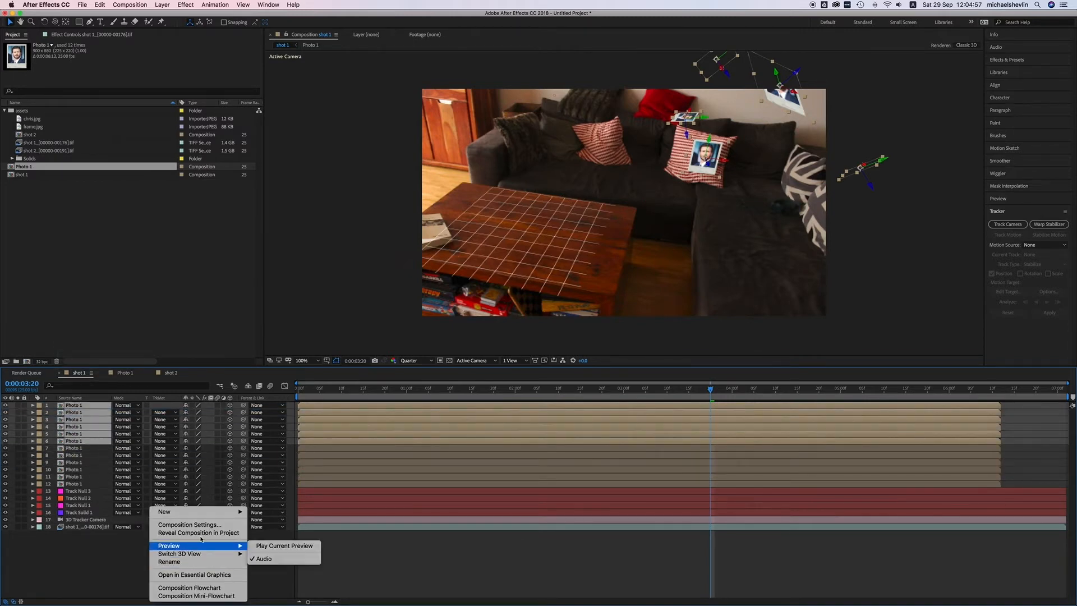
mouse_move(203, 512)
click(275, 556)
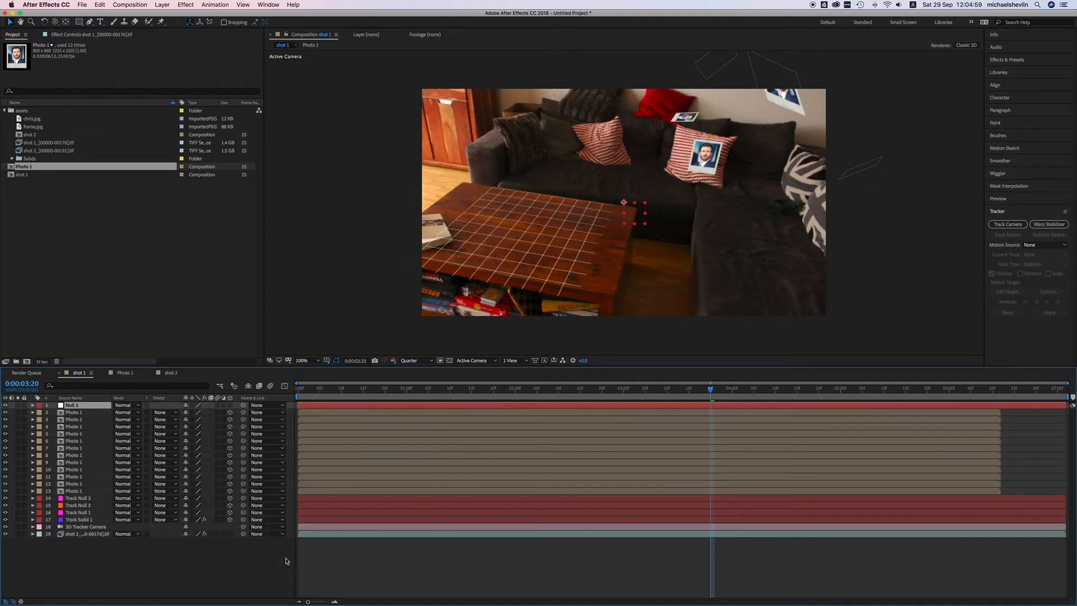
Step: Select the five Photo 1 layers directly beneath the new null and parent them to it
click(81, 442)
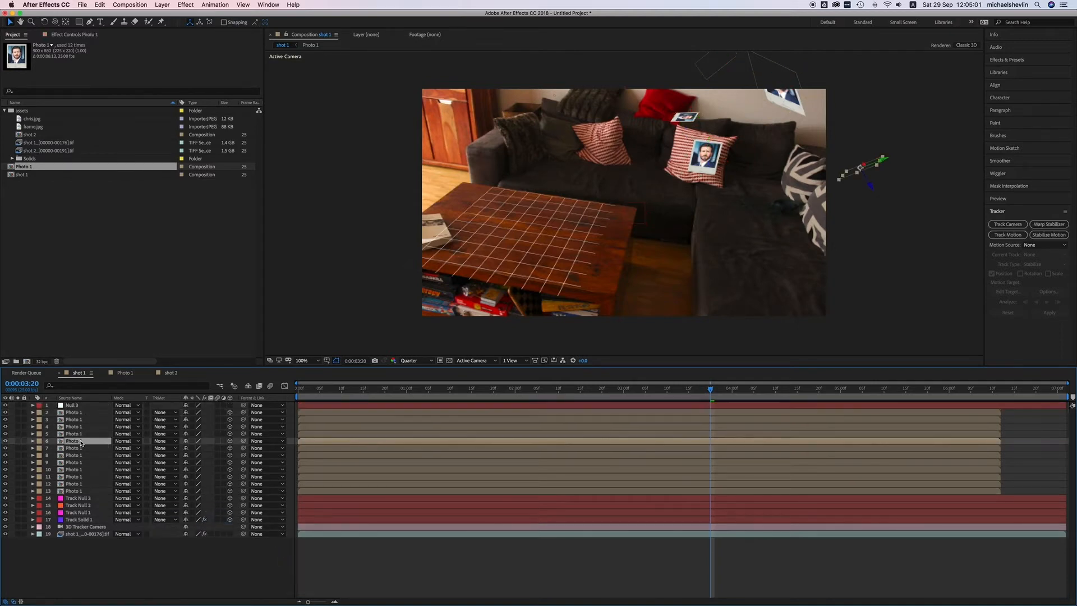
shift+click(80, 413)
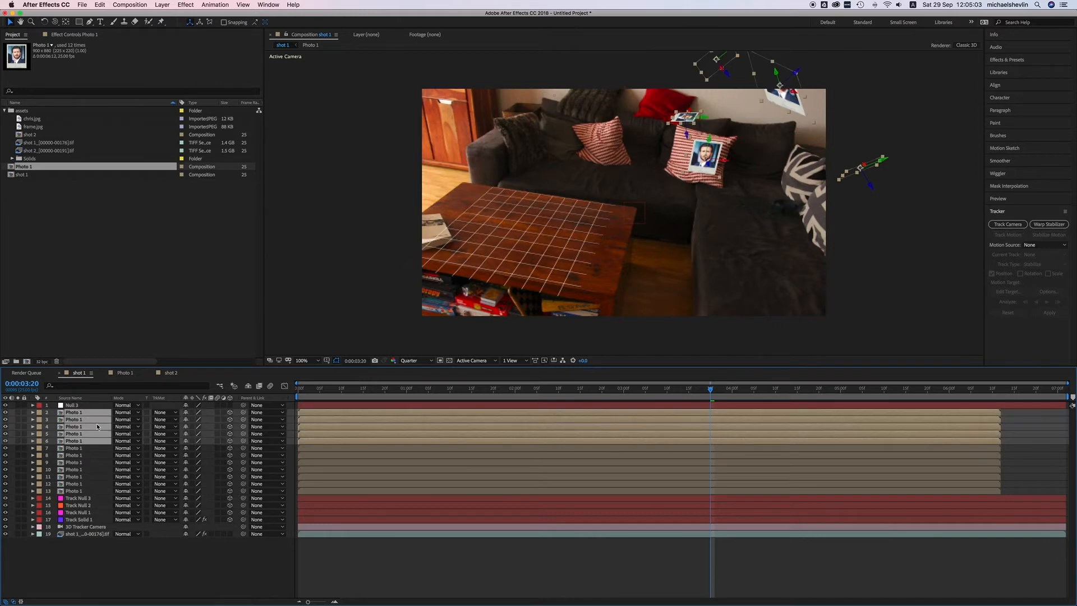
drag(243, 414, 67, 405)
key(Caps_Lock)
key(Caps_Lock)
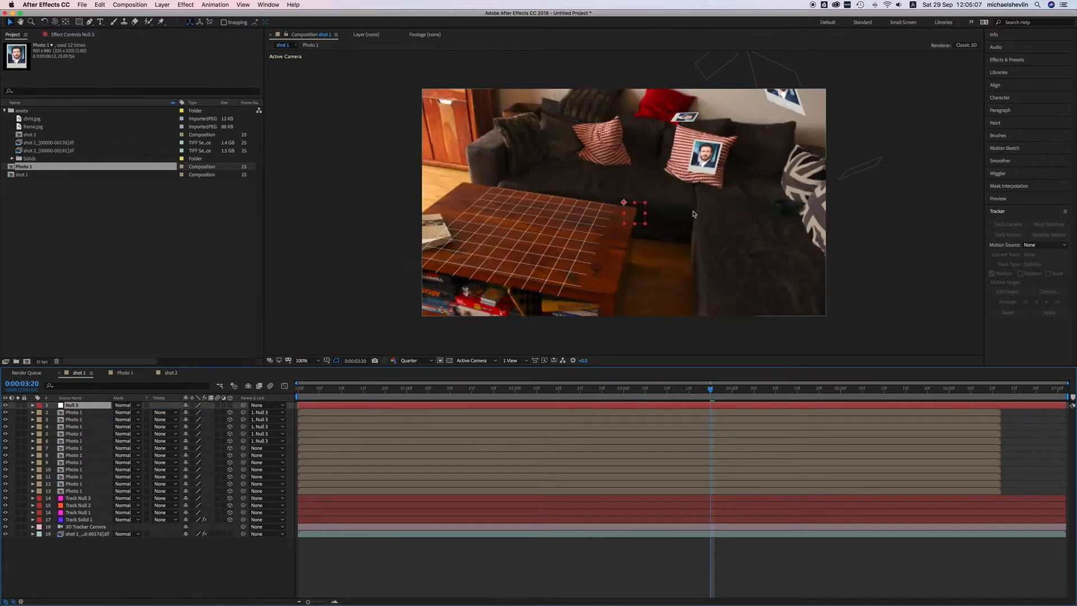
Step: Make the new null a 3D layer and move it with its parented photos across the room toward the wooden cabinet
click(229, 405)
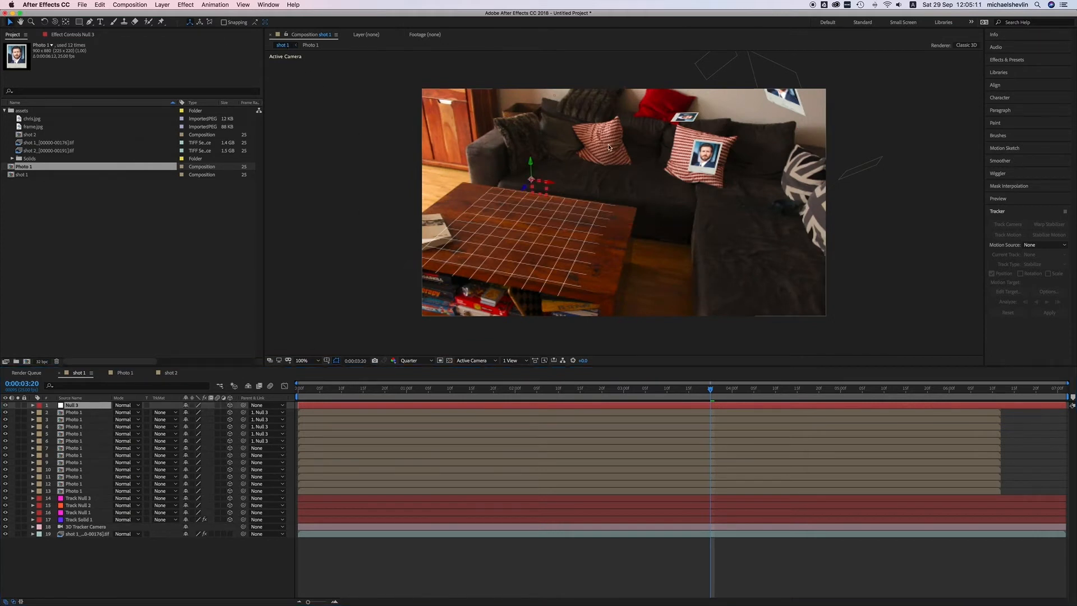
drag(553, 186, 235, 167)
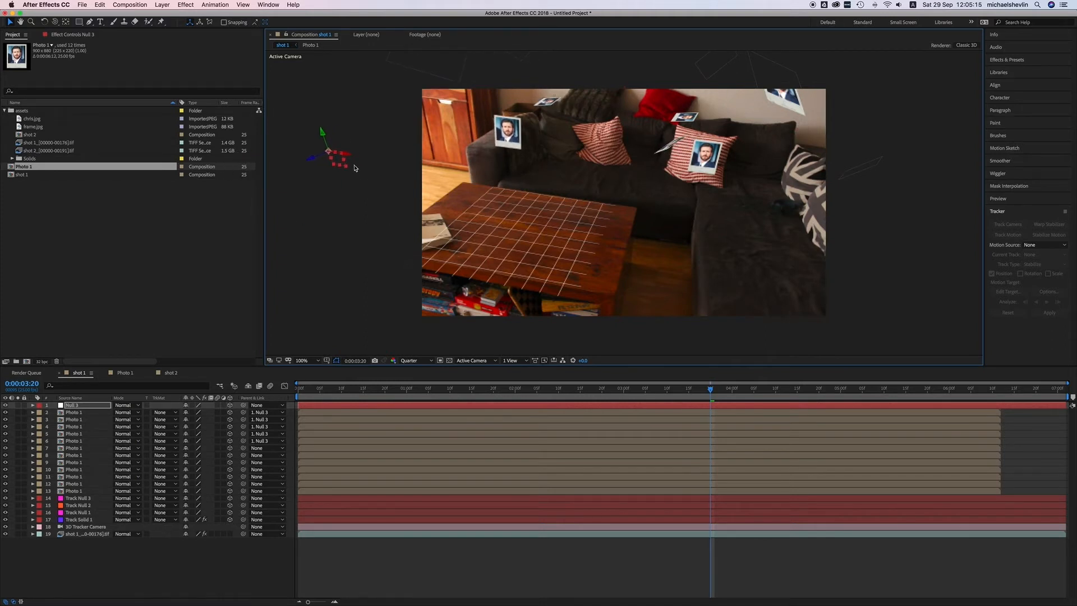
drag(349, 159, 290, 151)
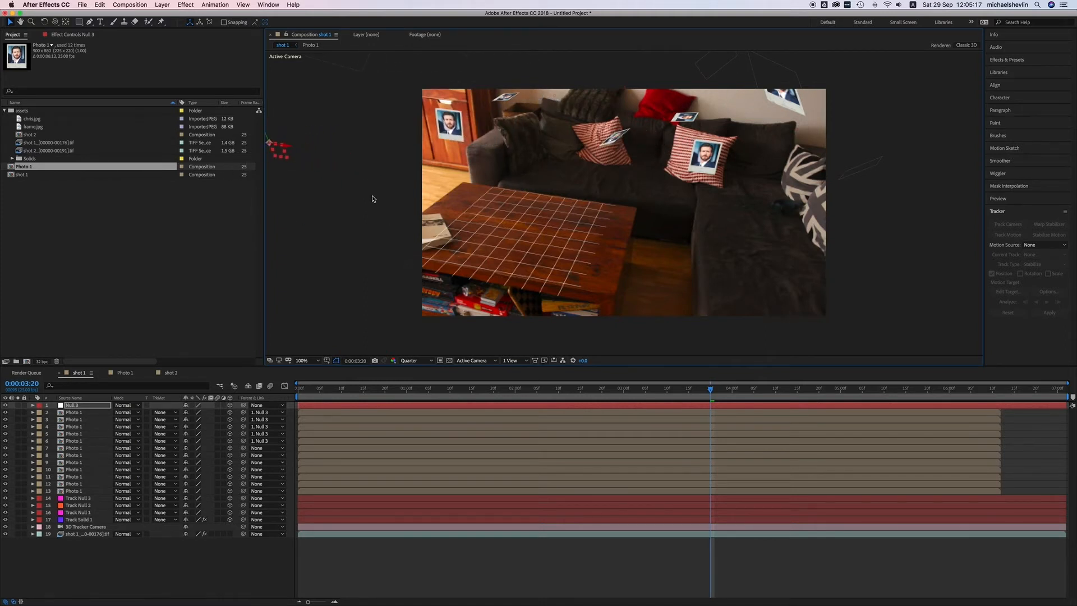
Step: At the start of the shot, duplicate the photo near the back cushions, place the copy beside the coffee table's outer end, and turn it toward the camera
drag(701, 397, 298, 375)
drag(370, 374, 299, 368)
click(567, 160)
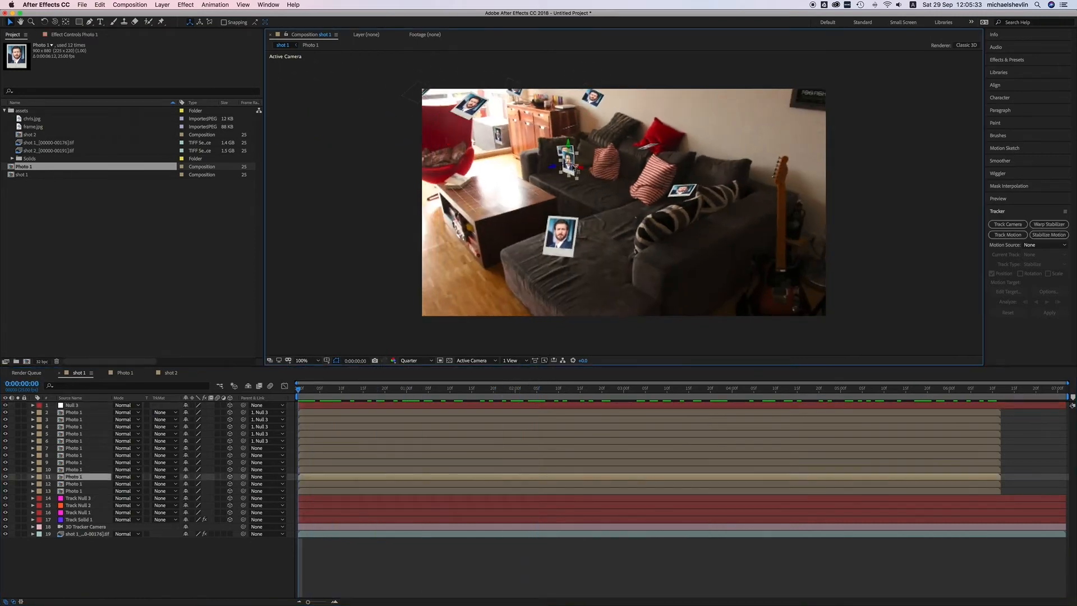
key(super+d)
drag(554, 169, 235, 247)
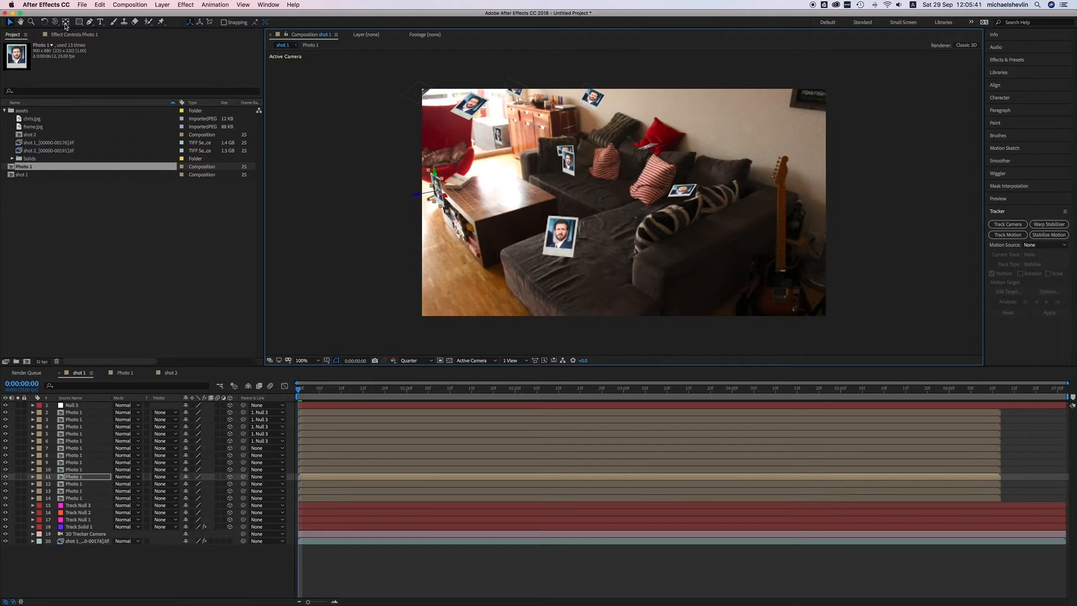
click(45, 22)
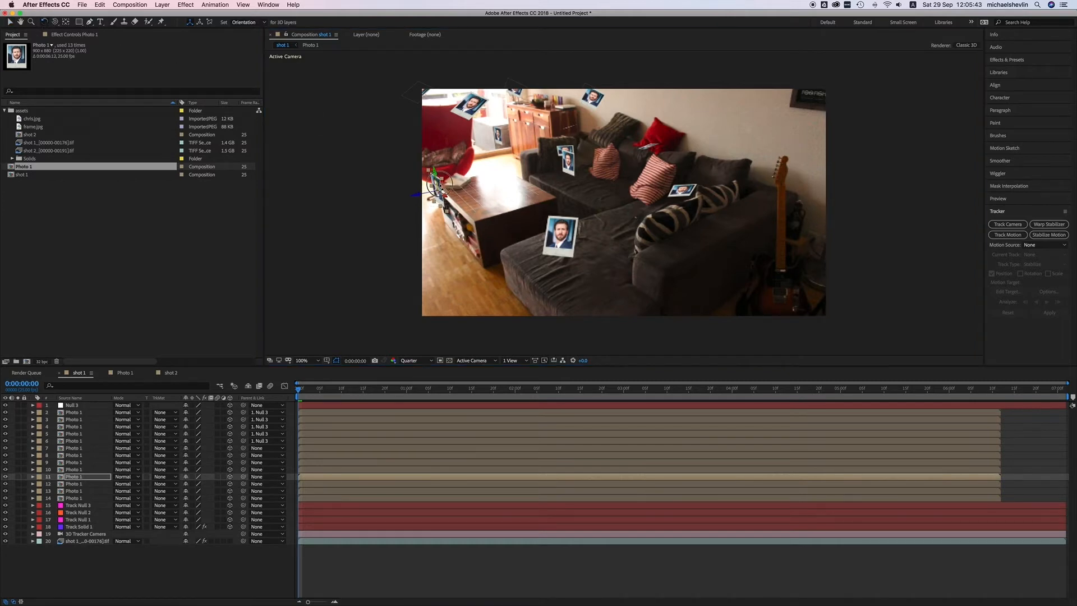
drag(441, 186, 448, 183)
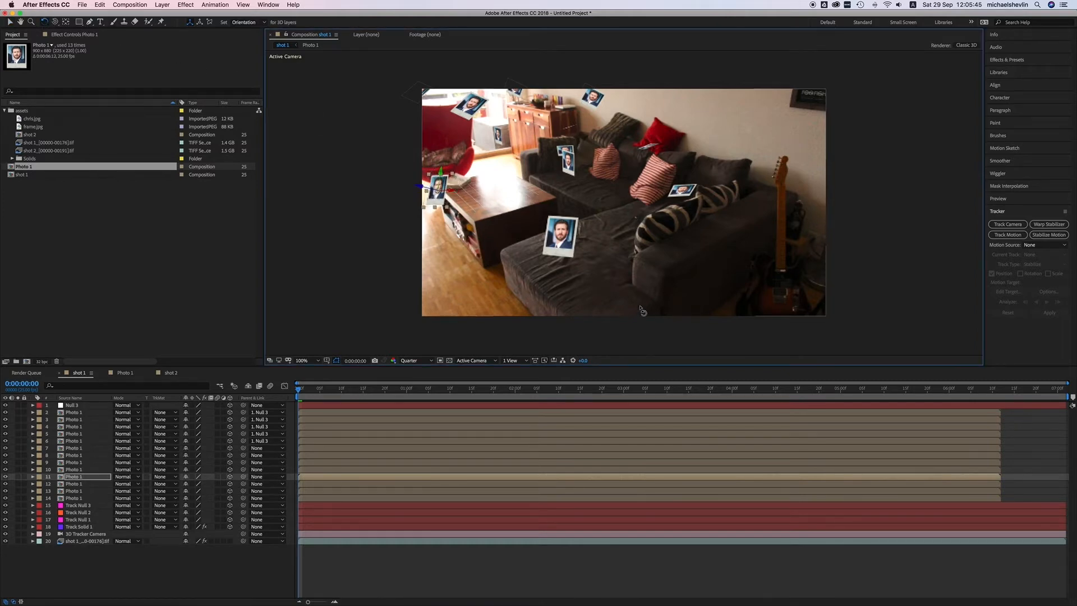
mouse_move(317, 391)
mouse_down()
mouse_move(681, 391)
mouse_move(320, 380)
mouse_move(781, 361)
mouse_move(704, 371)
mouse_move(490, 361)
mouse_move(952, 375)
mouse_move(876, 383)
mouse_move(479, 365)
mouse_move(645, 357)
mouse_move(659, 362)
mouse_move(314, 354)
mouse_move(715, 352)
mouse_move(316, 353)
mouse_move(469, 345)
mouse_move(771, 350)
mouse_move(311, 371)
mouse_up()
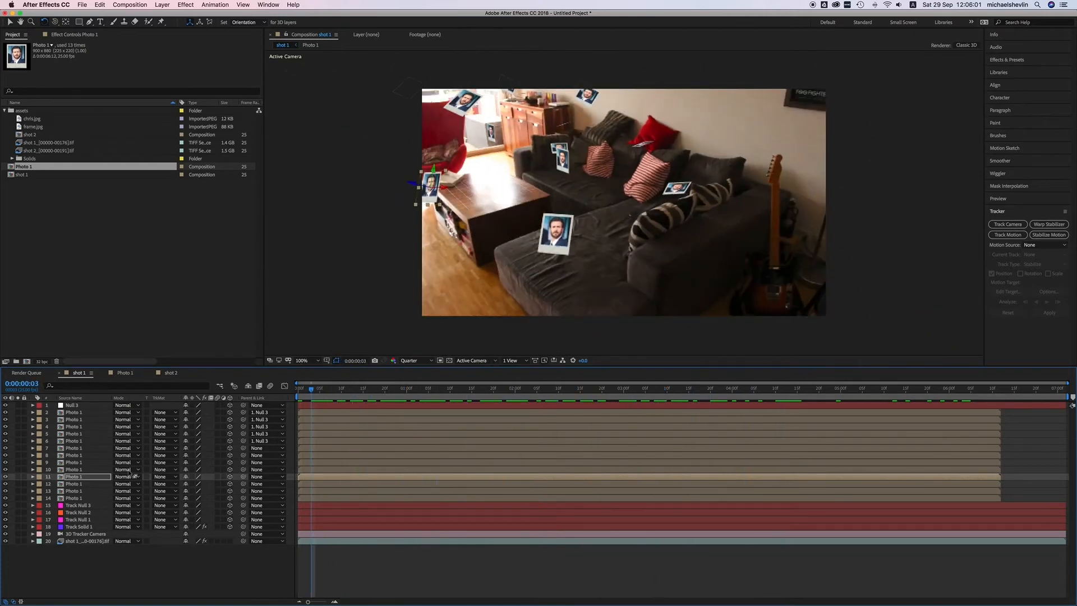
Step: Select all thirteen Photo 1 layers, set their scale to 25%, and collapse their properties
click(75, 498)
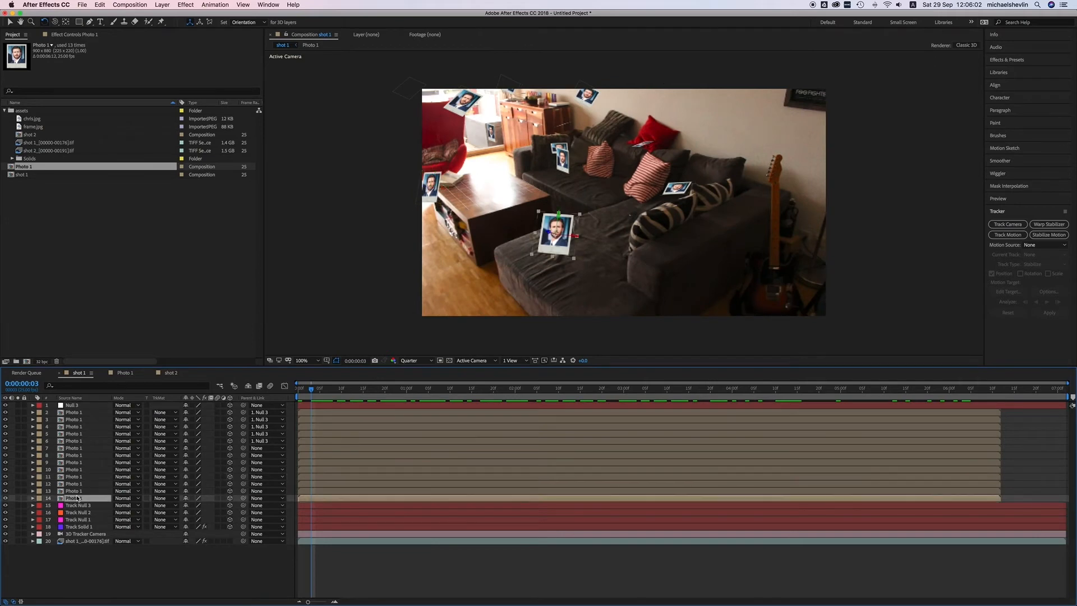
shift+click(79, 413)
key(s)
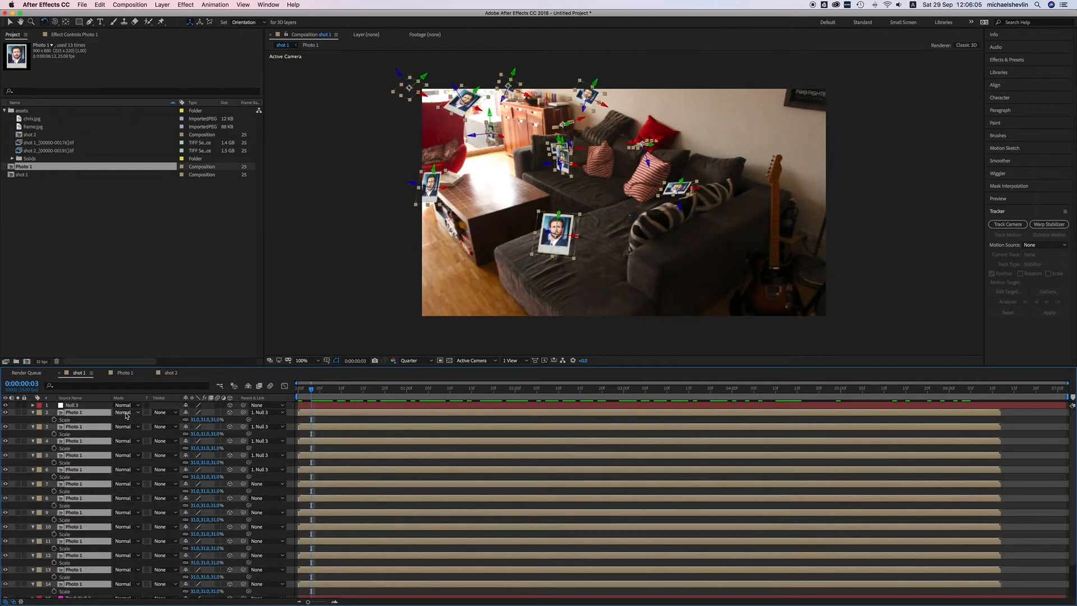
click(194, 421)
text(25)
key(Return)
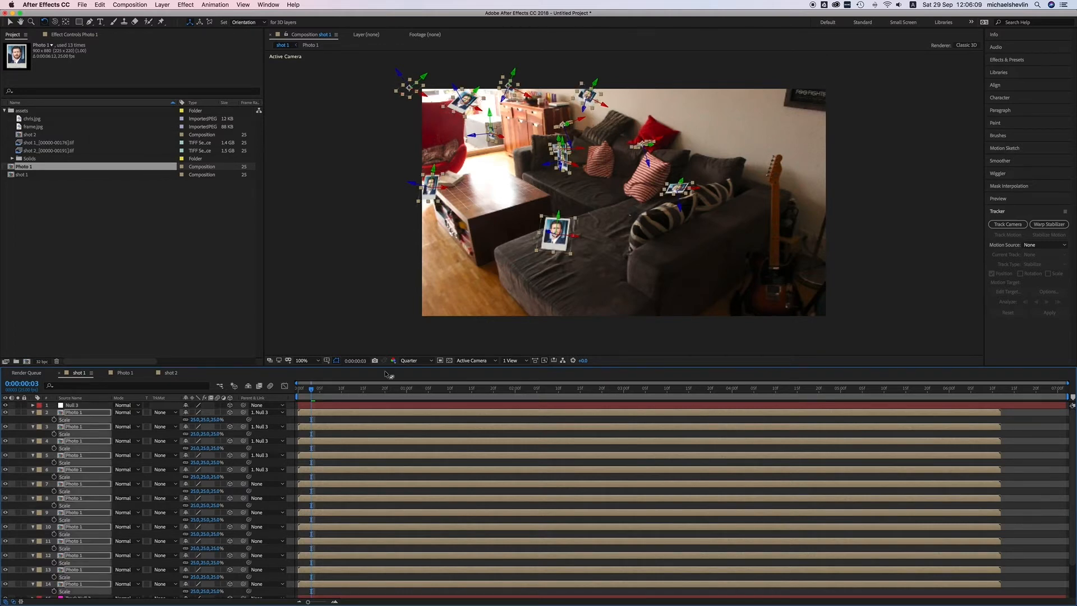
click(33, 412)
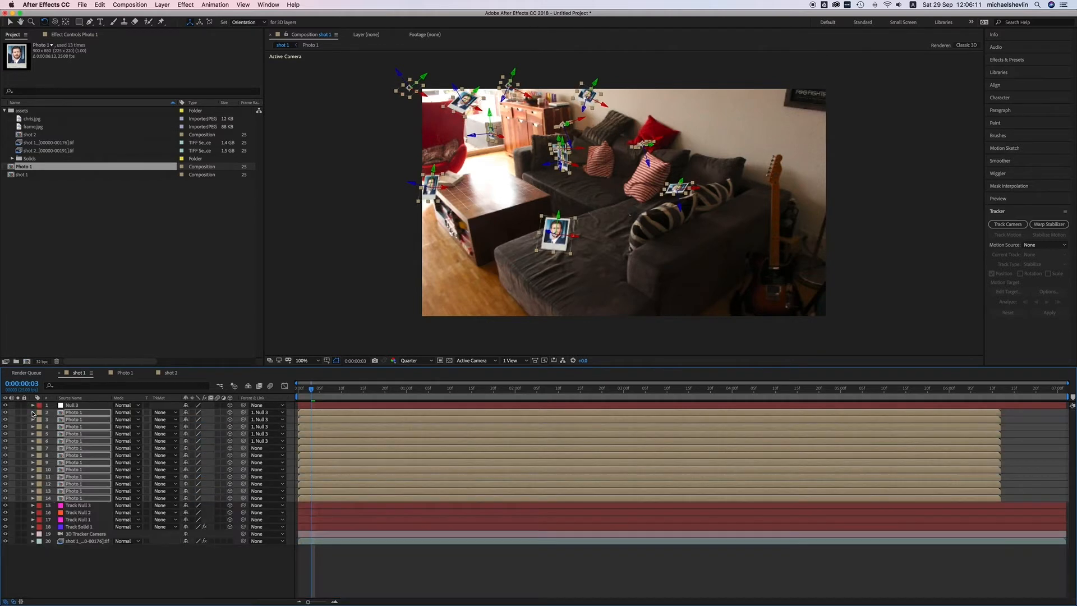
click(197, 565)
Step: At 0:00:03:12, duplicate the photo in front of the striped cushion, move the copy to the coffee table's far corner, and rotate it
drag(357, 391, 661, 382)
drag(532, 374, 676, 373)
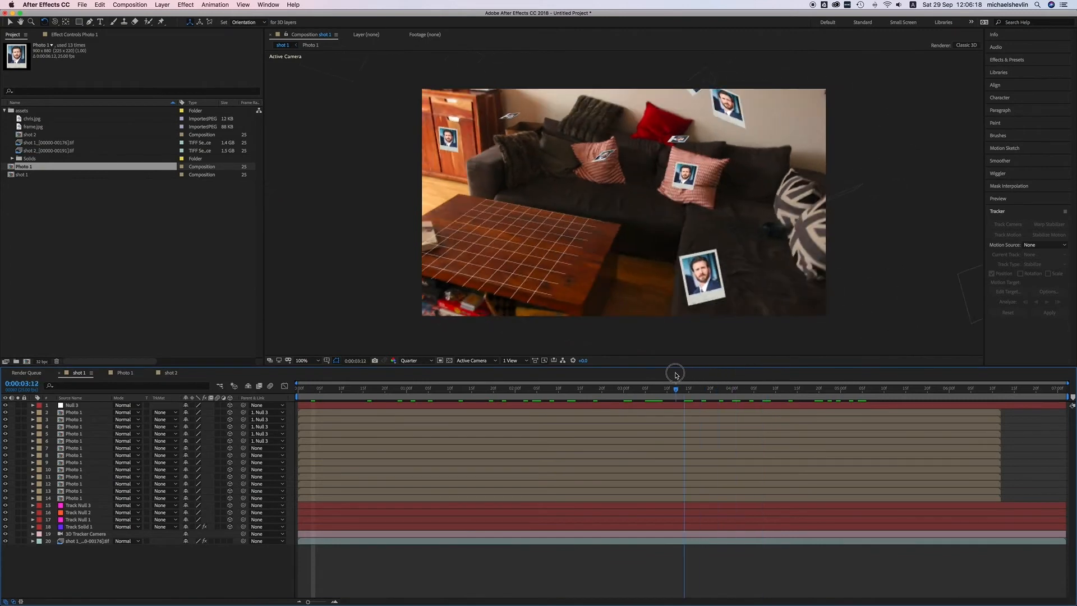
key(v)
click(684, 180)
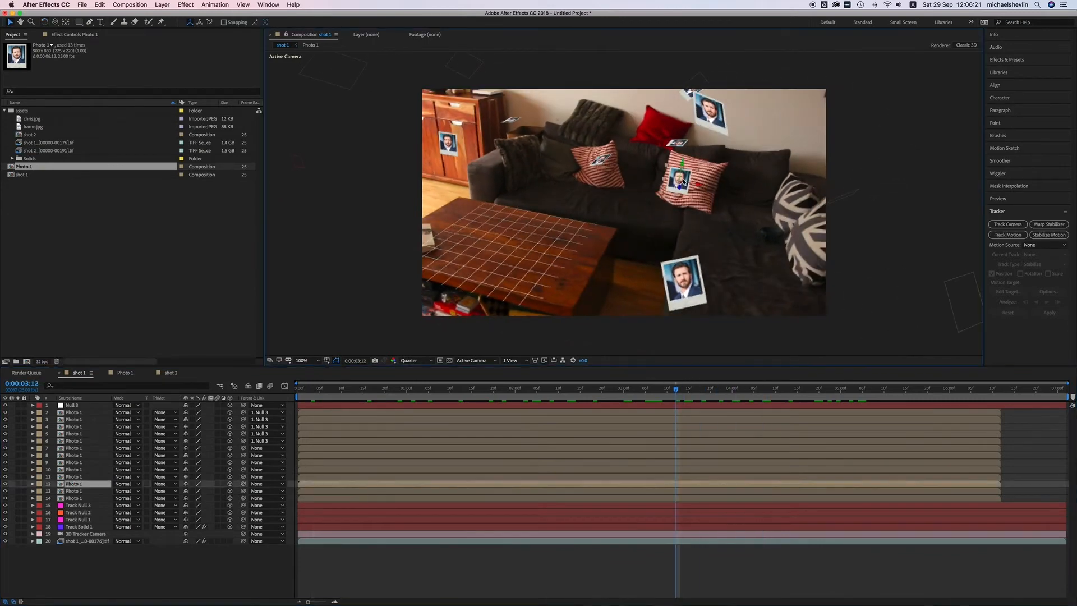
key(super+d)
drag(698, 183, 449, 150)
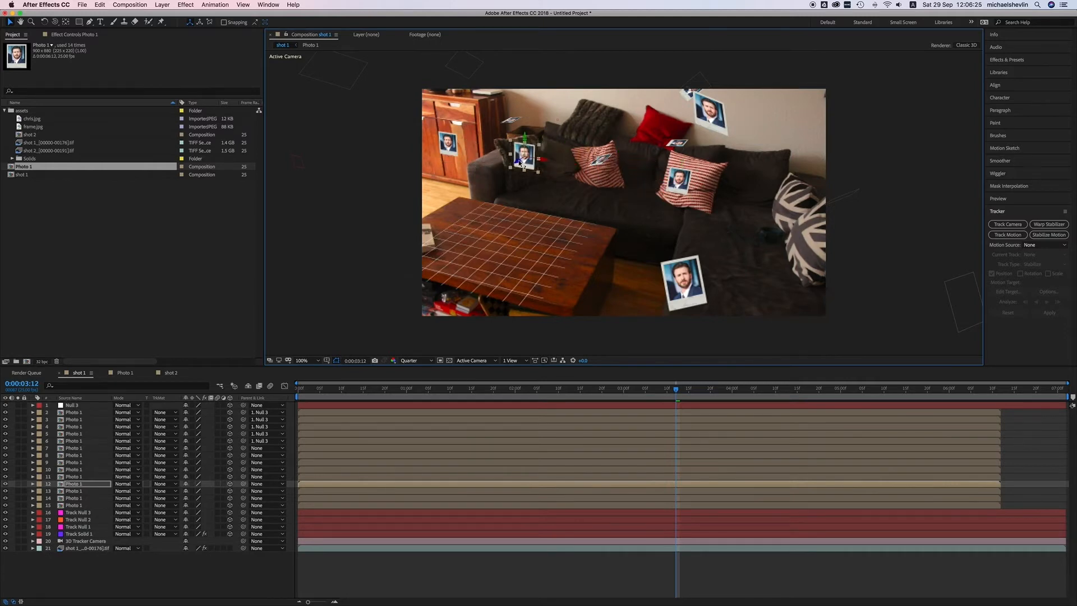
drag(462, 187, 338, 258)
key(period)
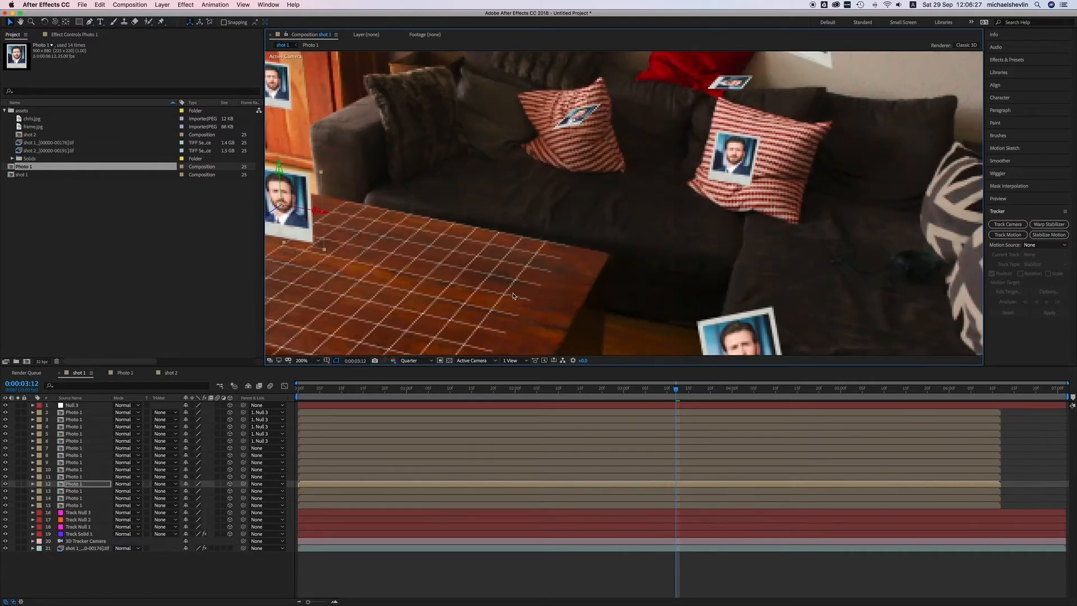
key(comma)
key(w)
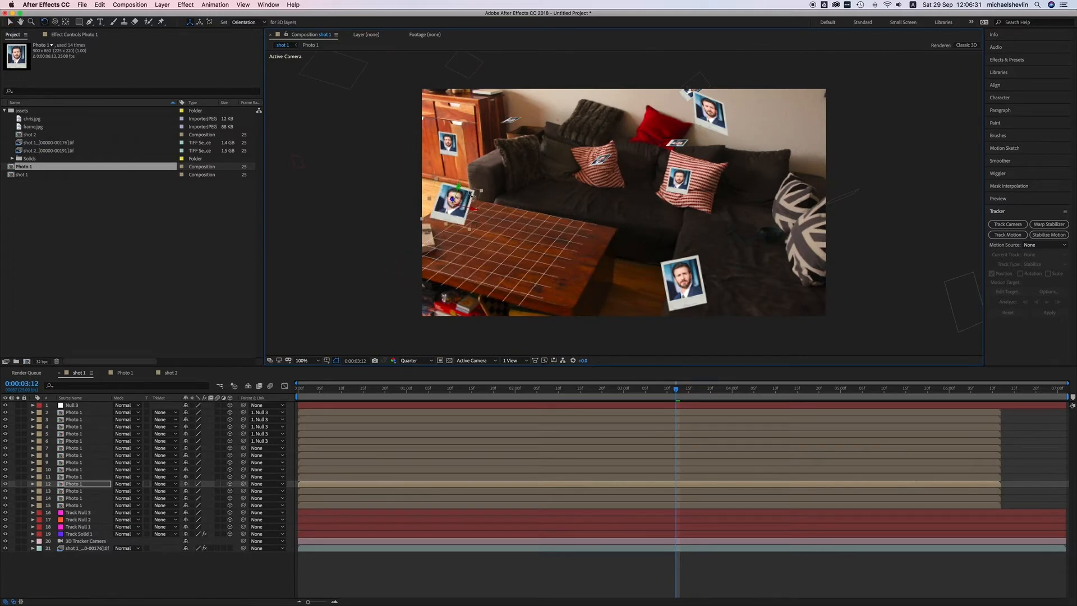
Step: Check where the photo layers end in the shot, and set the Photo 1 composition's duration to 0:00:20:12
drag(652, 389, 967, 387)
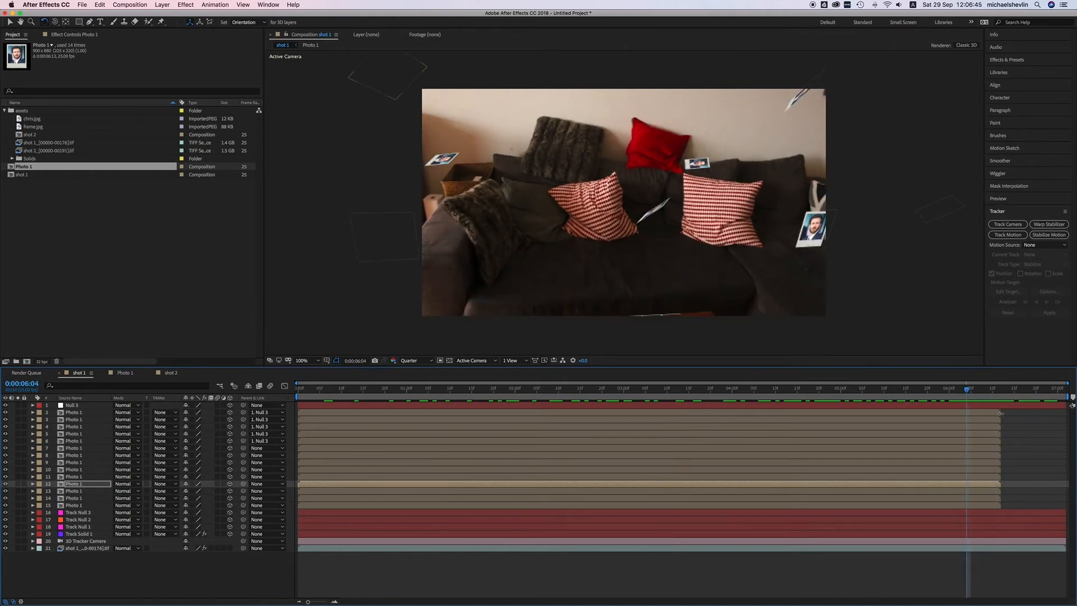
click(997, 414)
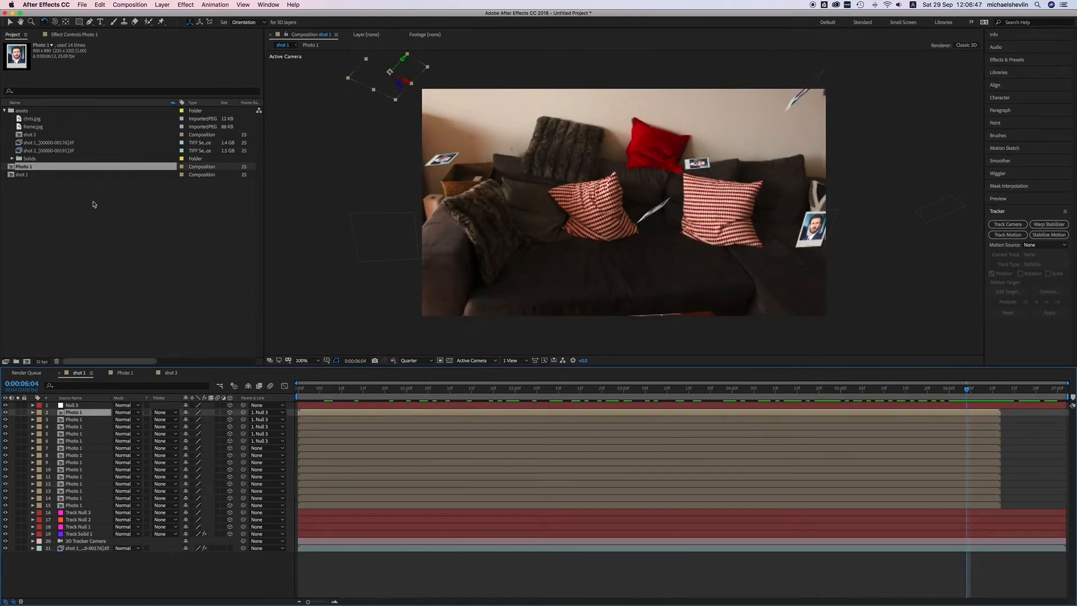
double_click(11, 167)
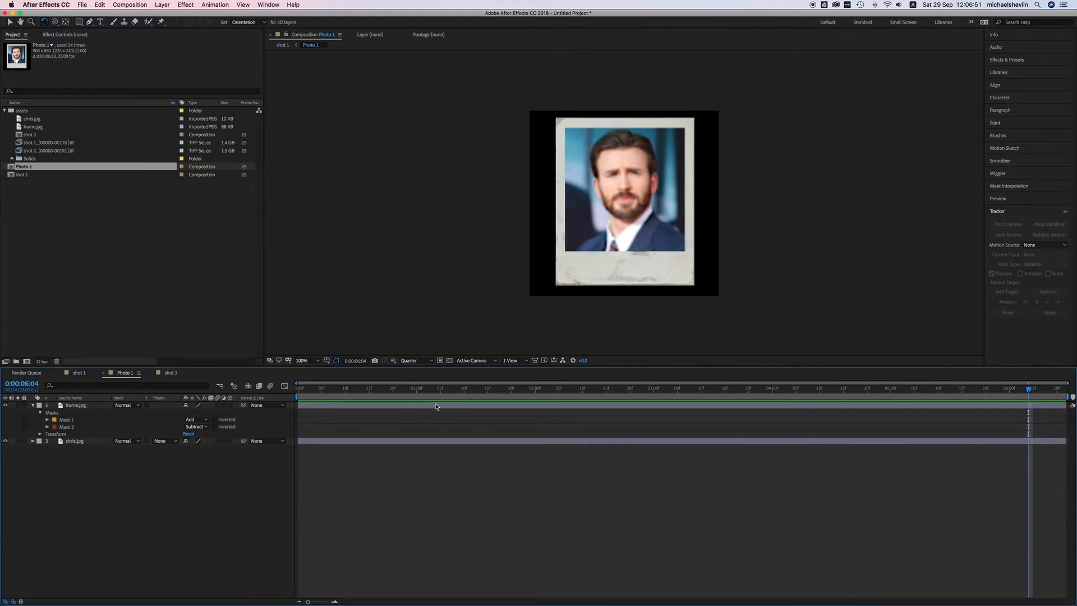
click(129, 4)
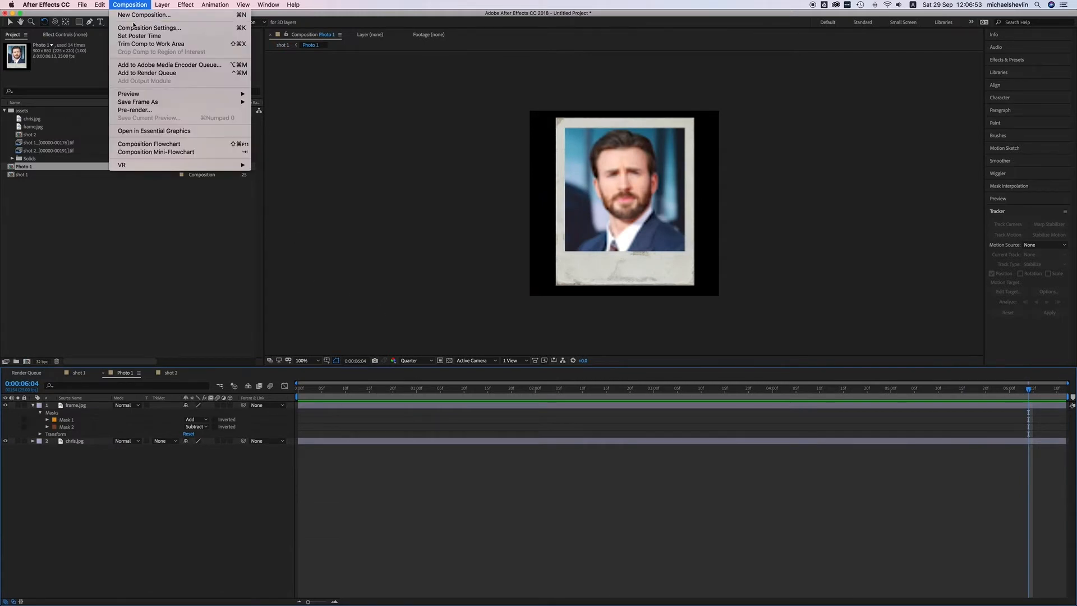
click(137, 28)
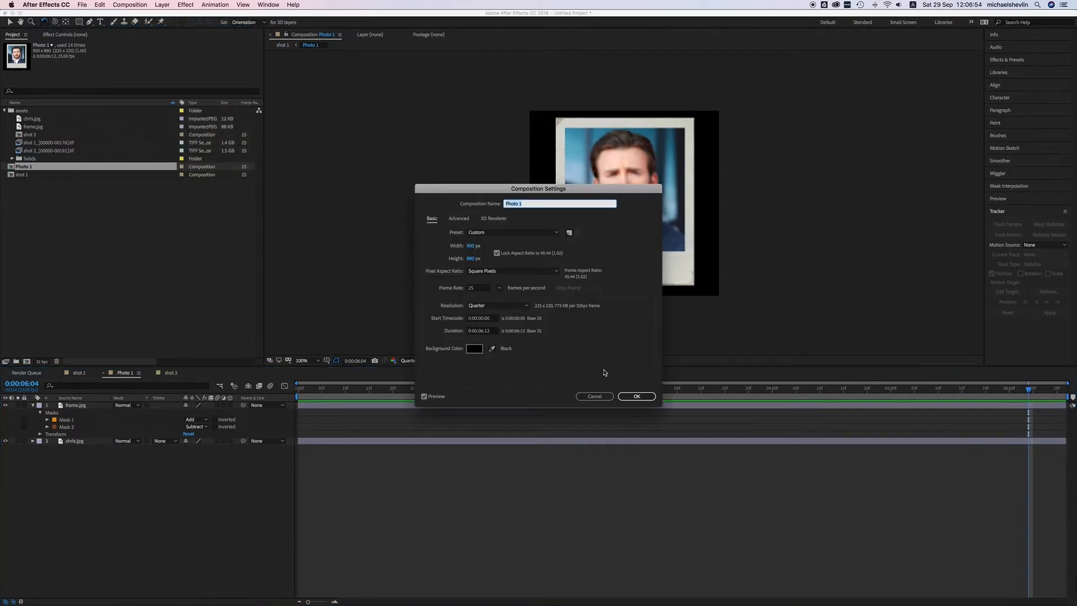
click(482, 331)
text(20)
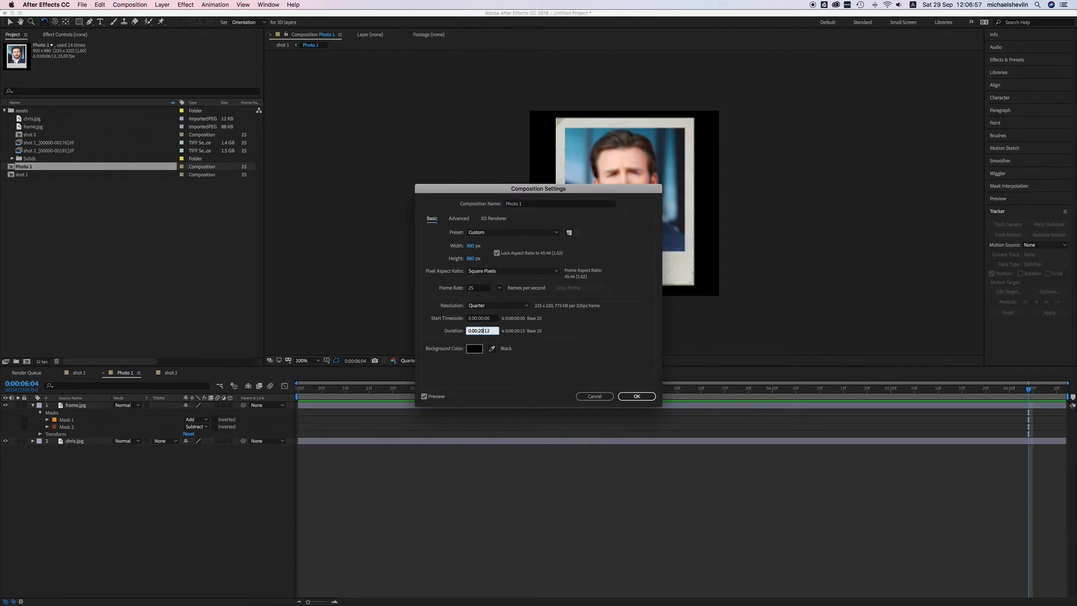
click(650, 398)
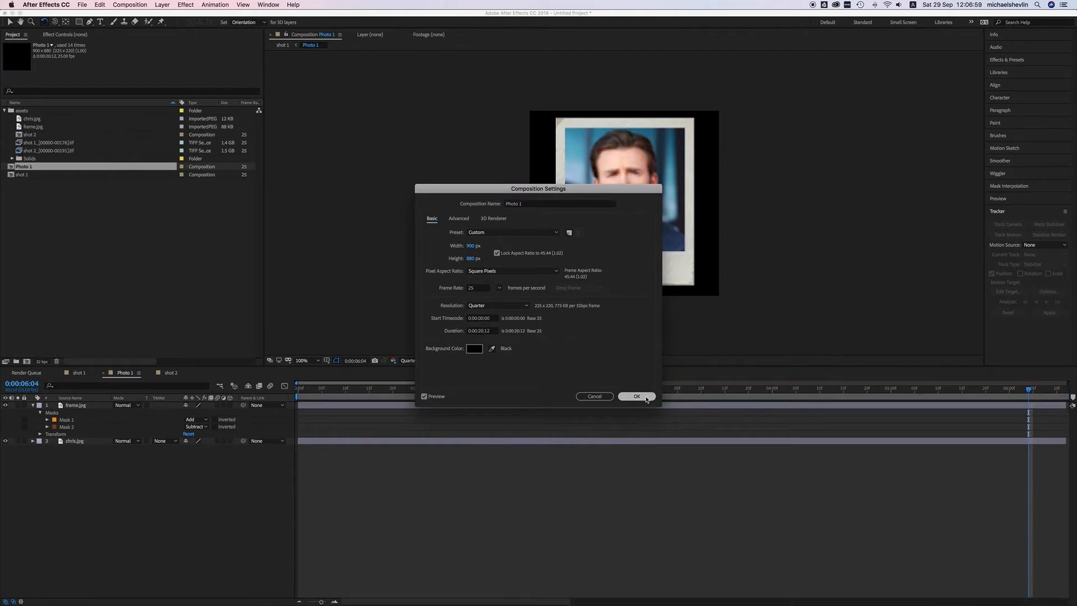
Step: Return to shot 1, extend all fourteen Photo 1 layers to the end of the composition, and go back to 0:00:05:09
click(79, 374)
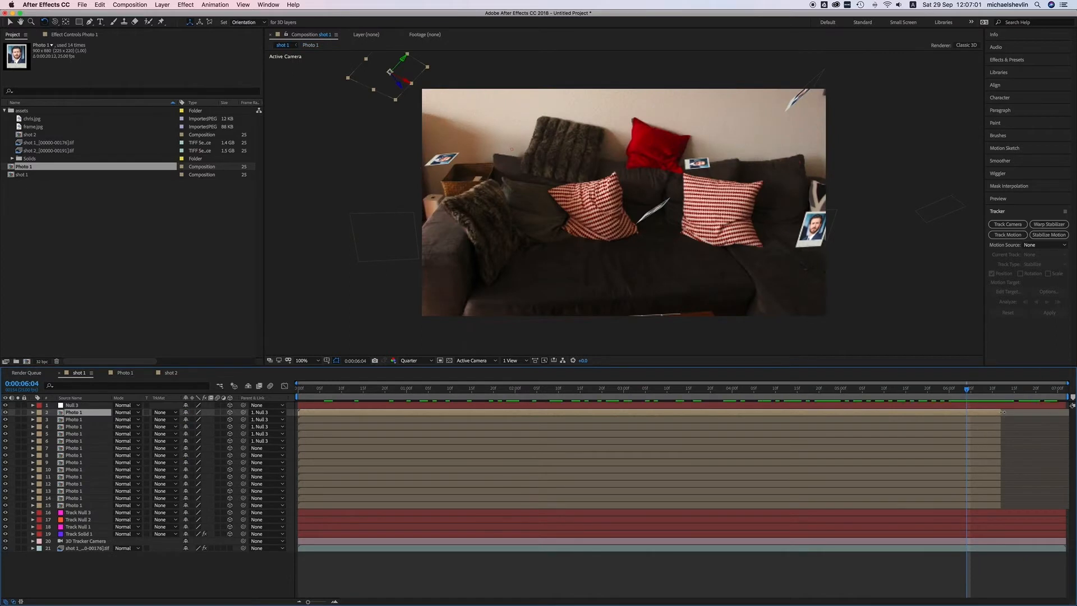
drag(1006, 414, 1069, 414)
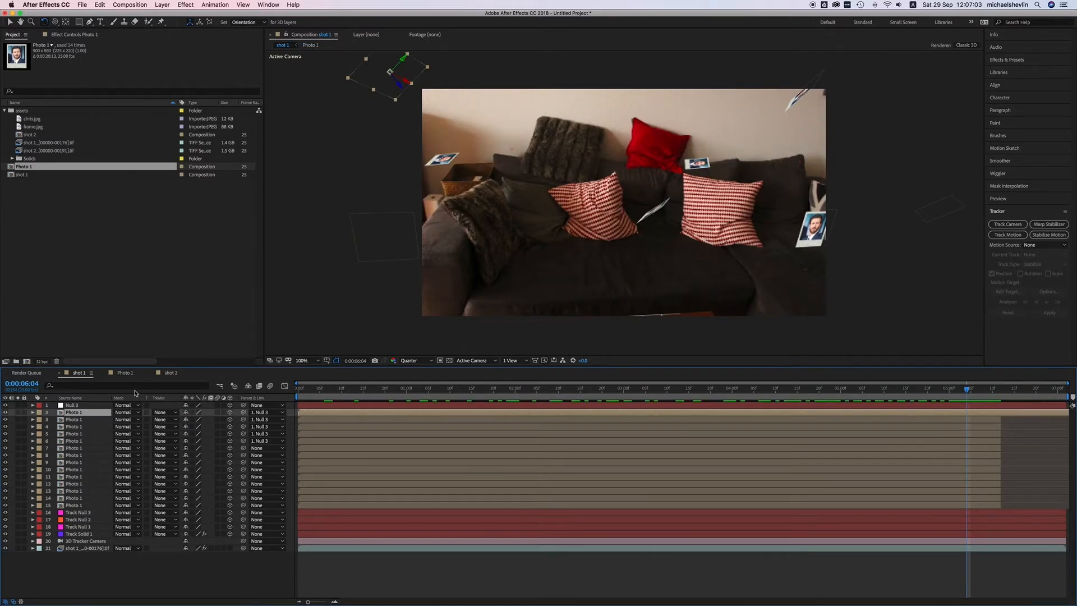
shift+click(82, 505)
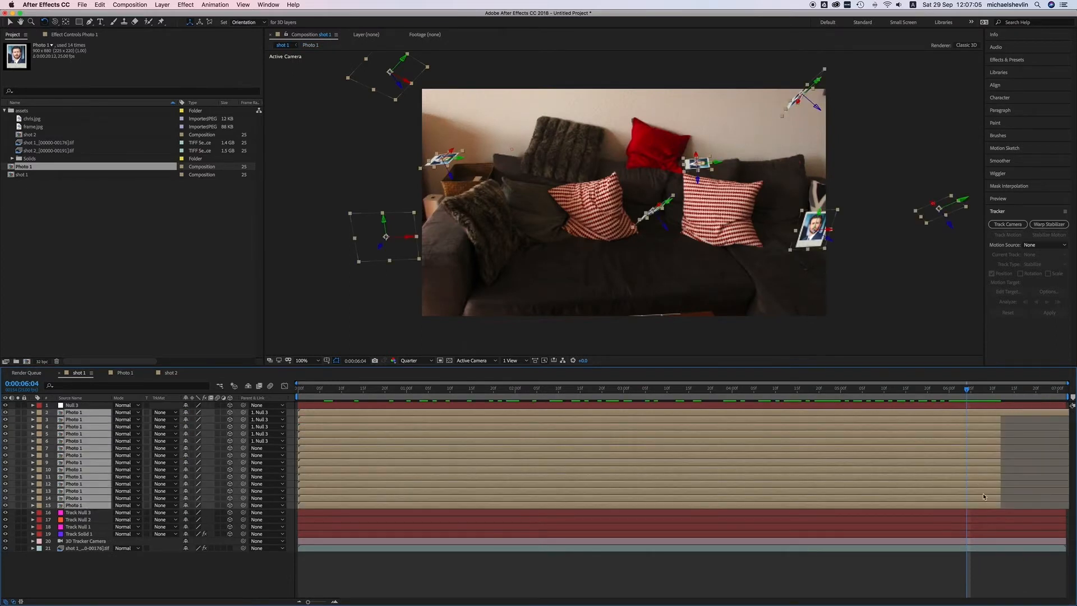
drag(1000, 505, 1069, 505)
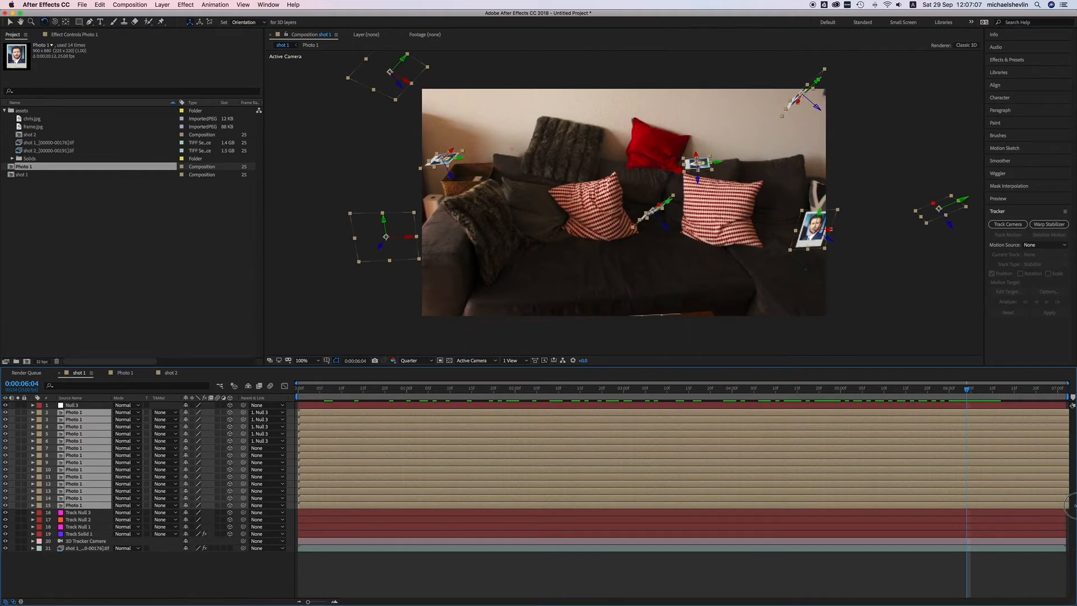
drag(972, 392, 880, 393)
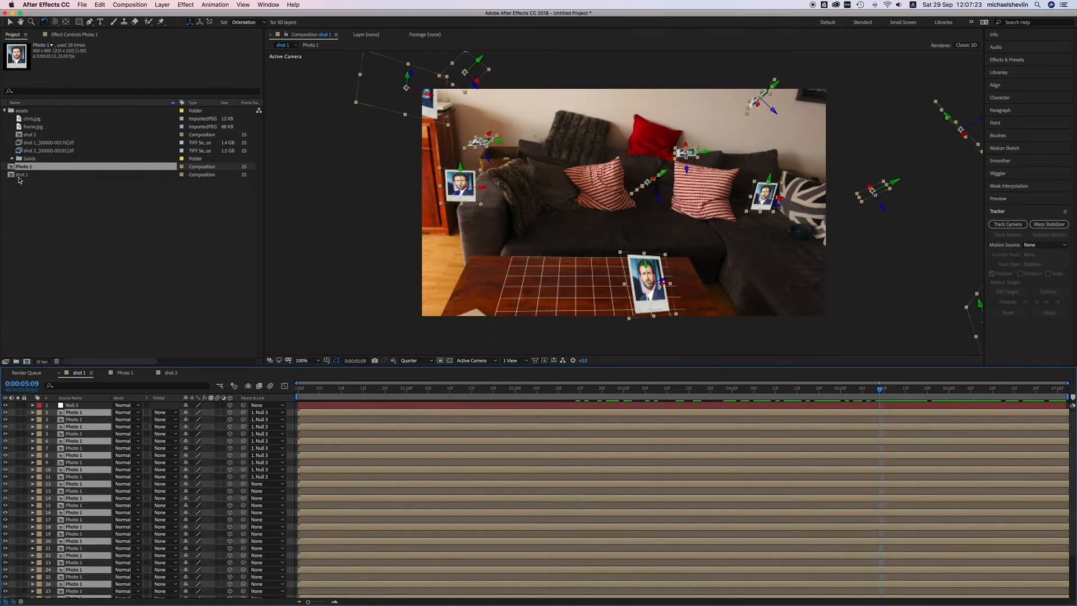
Step: Duplicate the Photo 1 composition in the project, open the copy, and go to 0:00:03:18
click(32, 210)
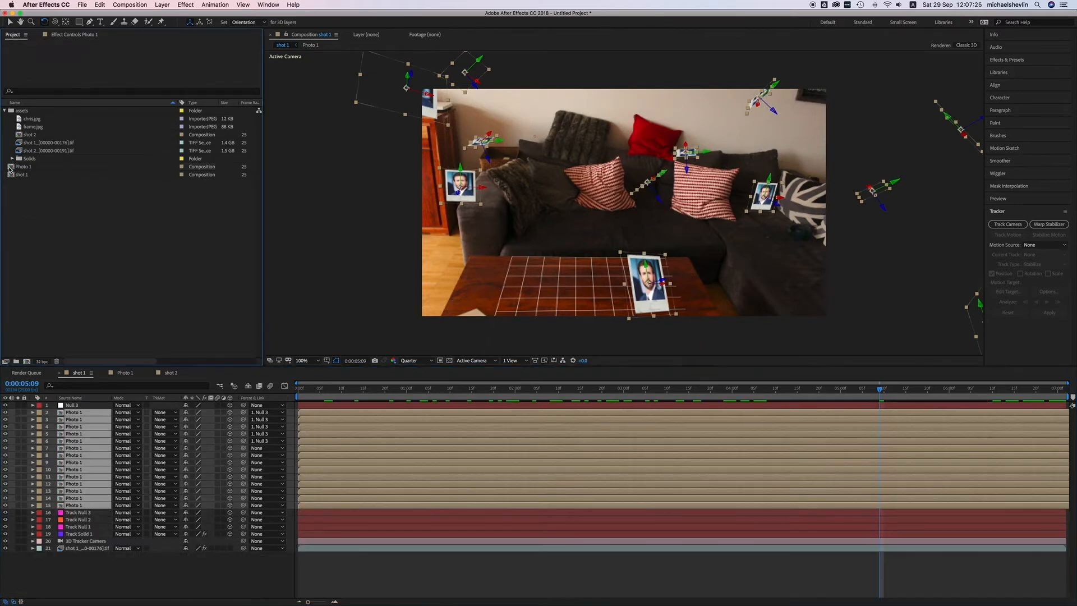
click(10, 167)
key(super+d)
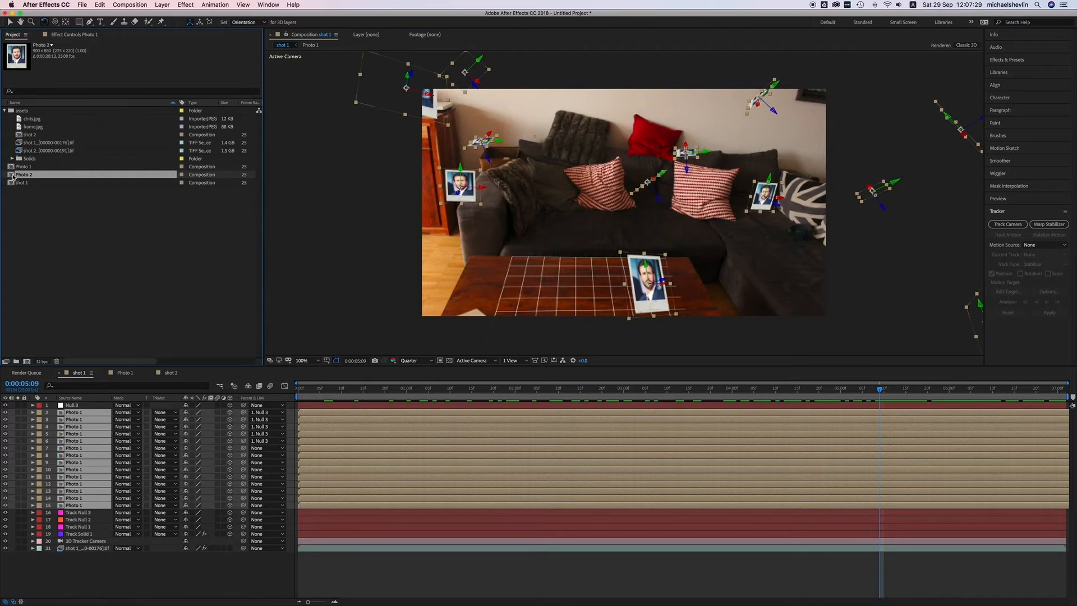
double_click(13, 176)
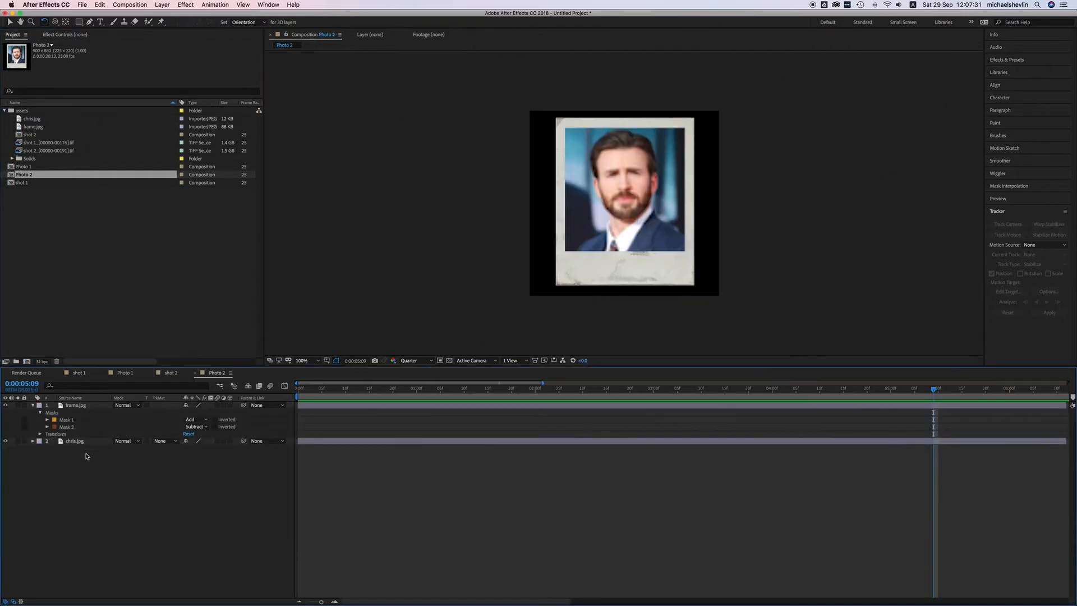
drag(904, 391, 731, 377)
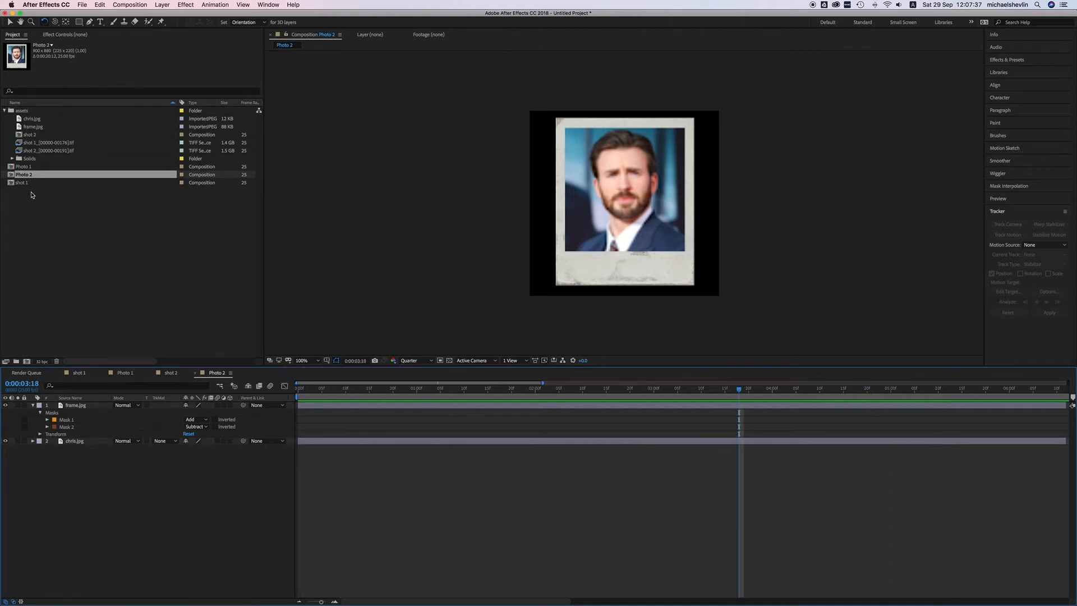
Step: Add the shot 2 composition to the duplicated photo composition, placing it between the frame.jpg and chris.jpg layers
click(33, 151)
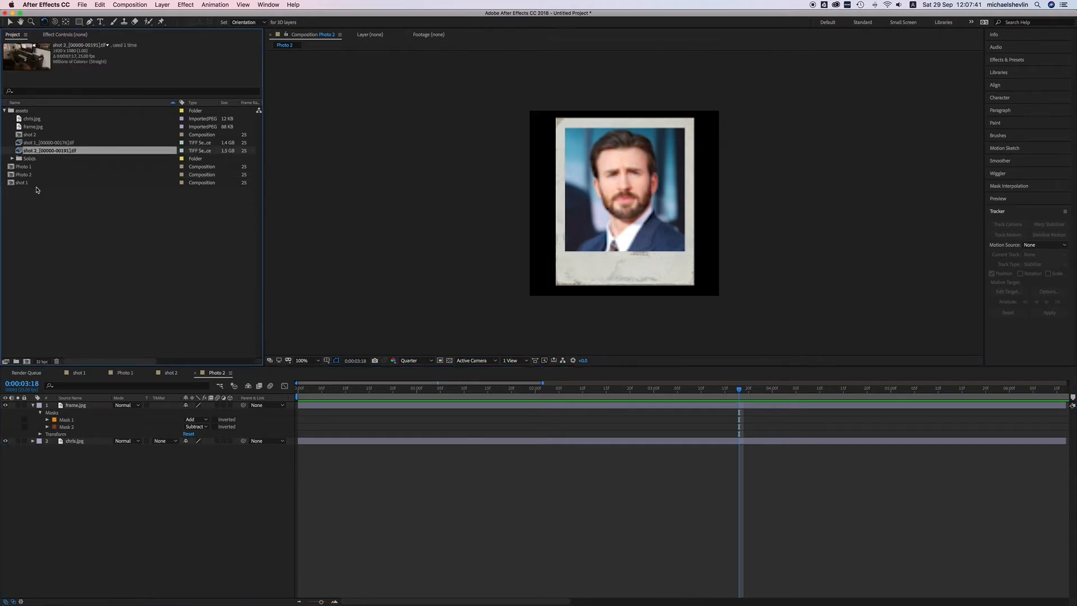
drag(20, 136, 78, 405)
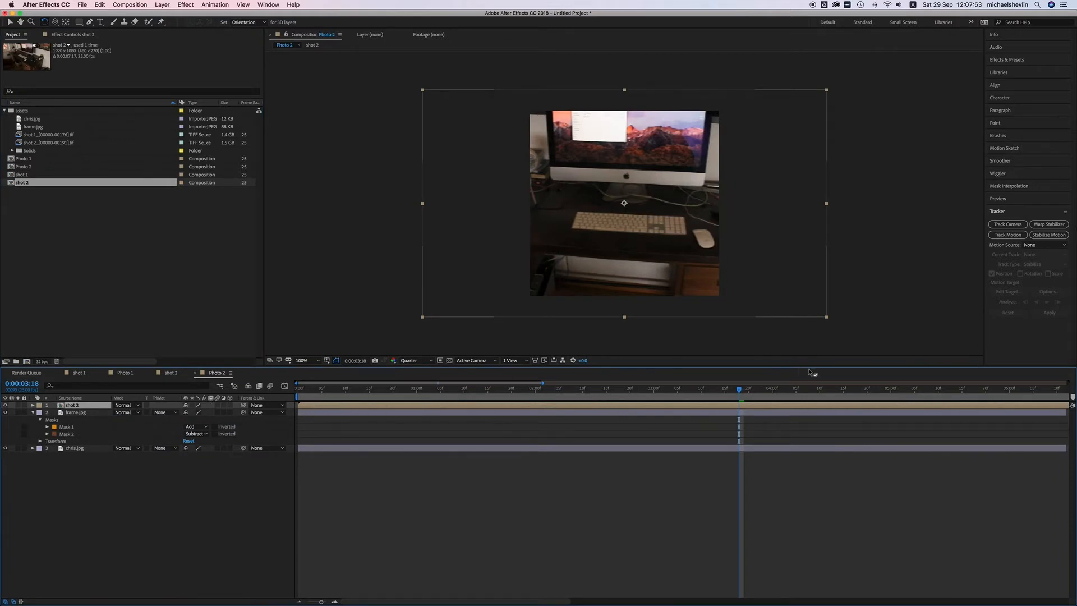
drag(79, 405, 83, 451)
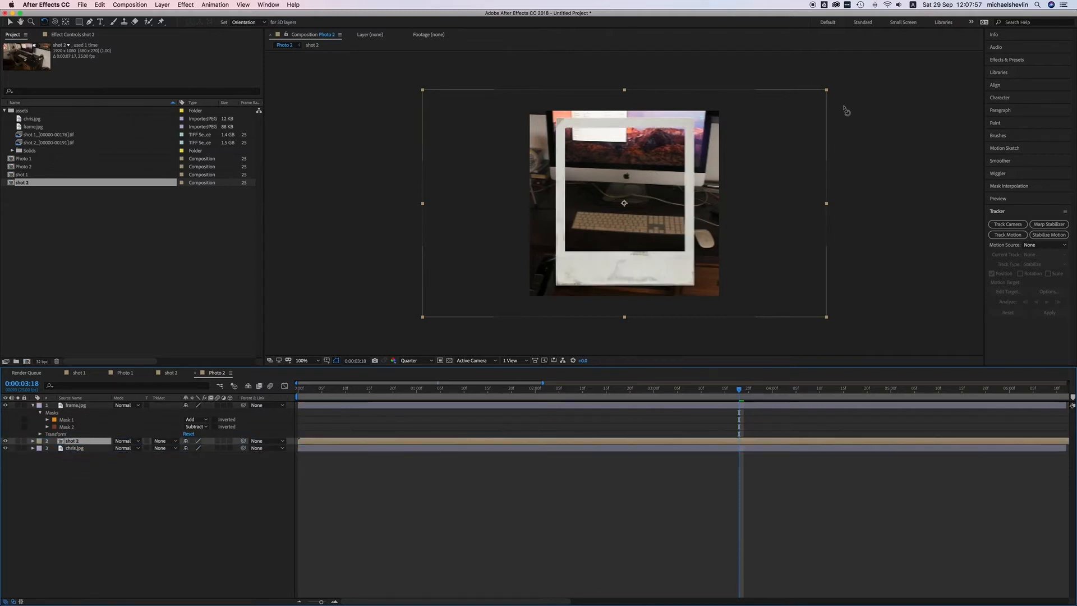
Step: Scale down the shot 2 layer and reposition it so the desk footage fills the Polaroid frame's opening
key(v)
drag(826, 90, 744, 135)
drag(656, 199, 660, 184)
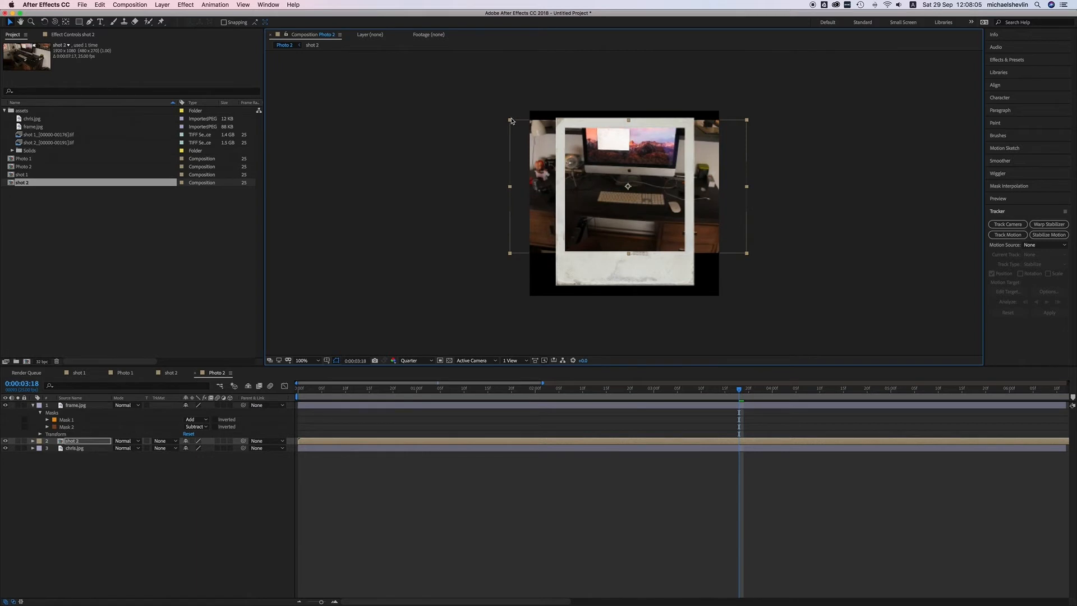
drag(511, 121, 525, 130)
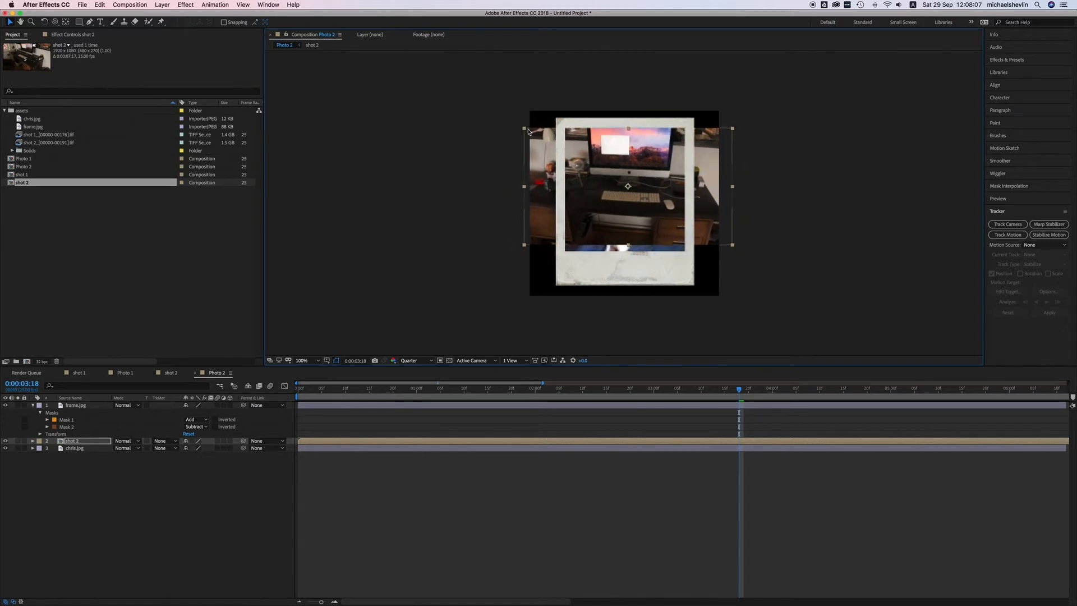
drag(656, 210, 654, 214)
key(period)
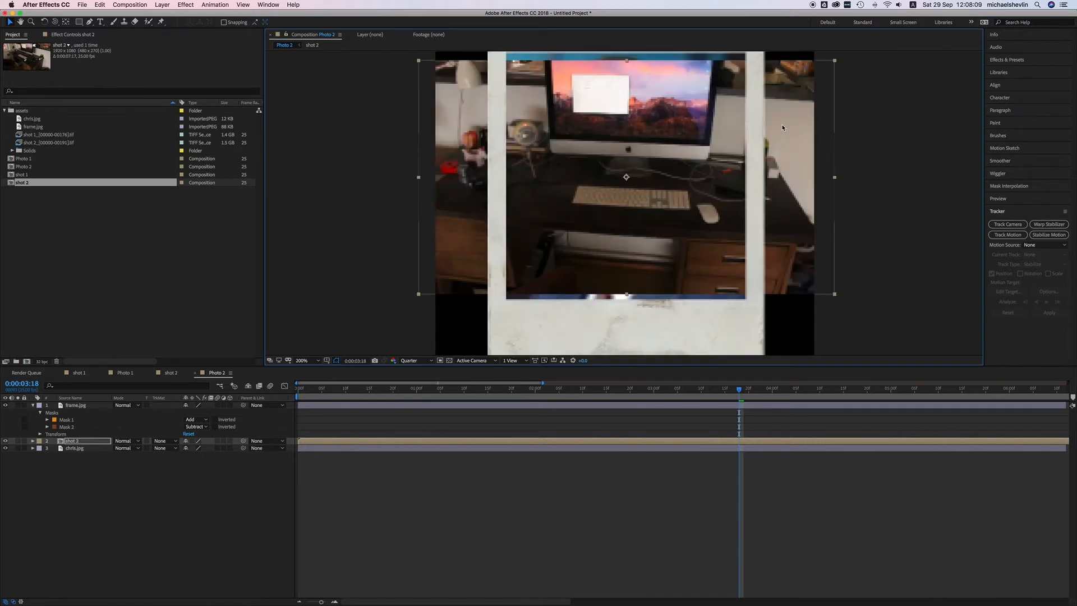
drag(835, 60, 850, 54)
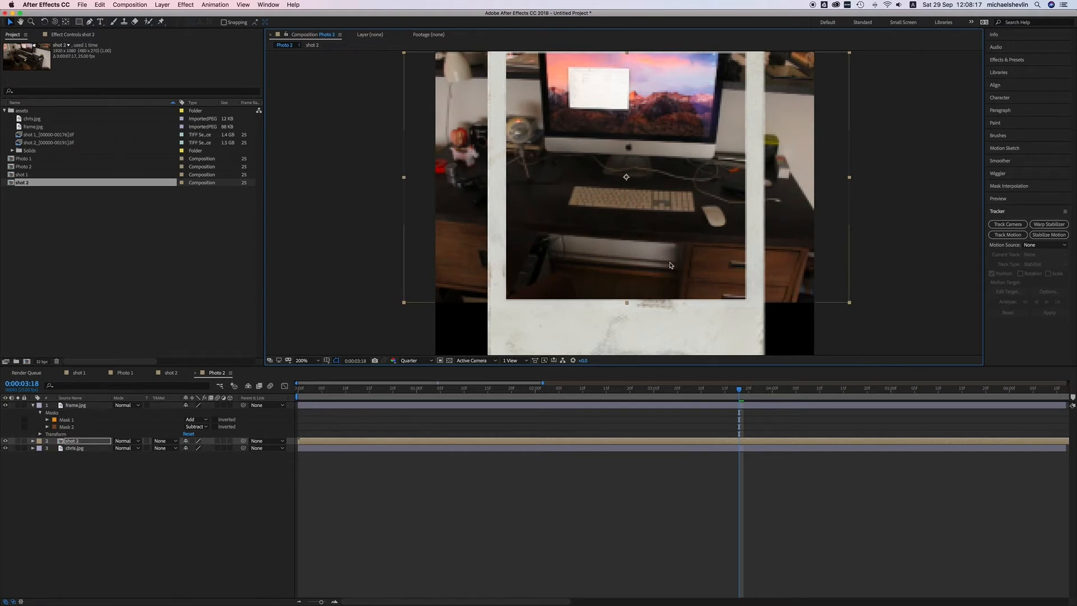
scroll(609, 193, down, 2)
scroll(609, 192, up, 2)
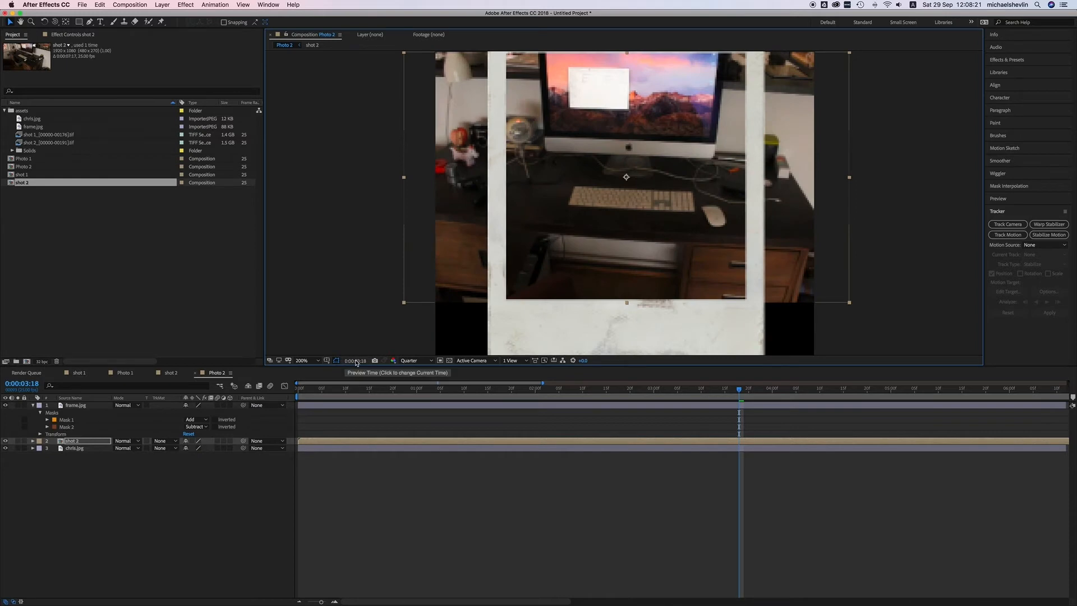
Step: Set the composition preview resolution to Full and move the current time to 0:00:03:20
click(427, 361)
click(411, 381)
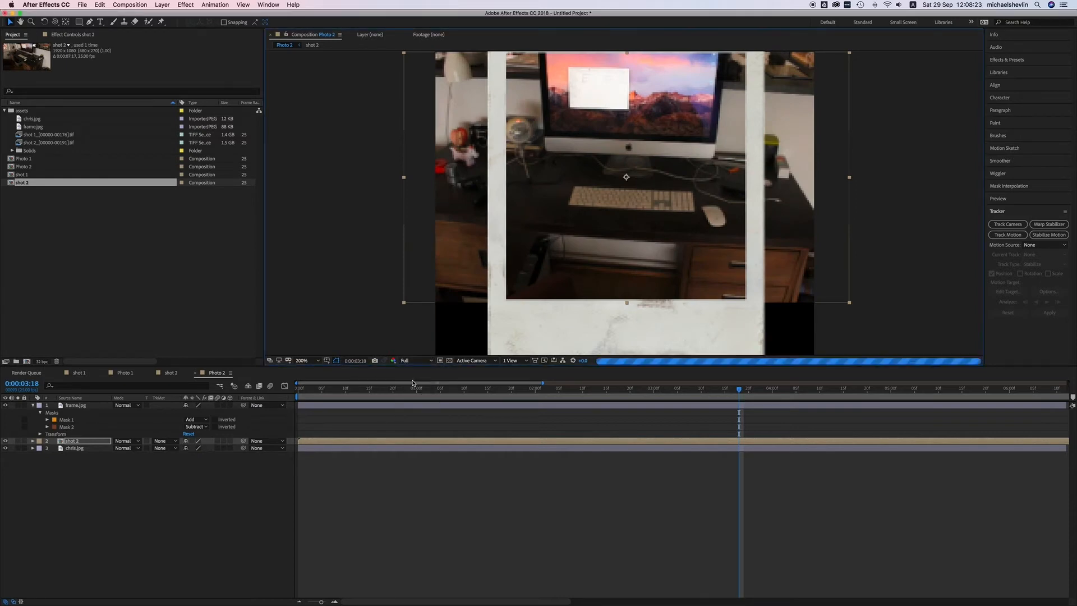
mouse_move(746, 397)
mouse_down()
mouse_move(285, 385)
mouse_move(751, 387)
mouse_up()
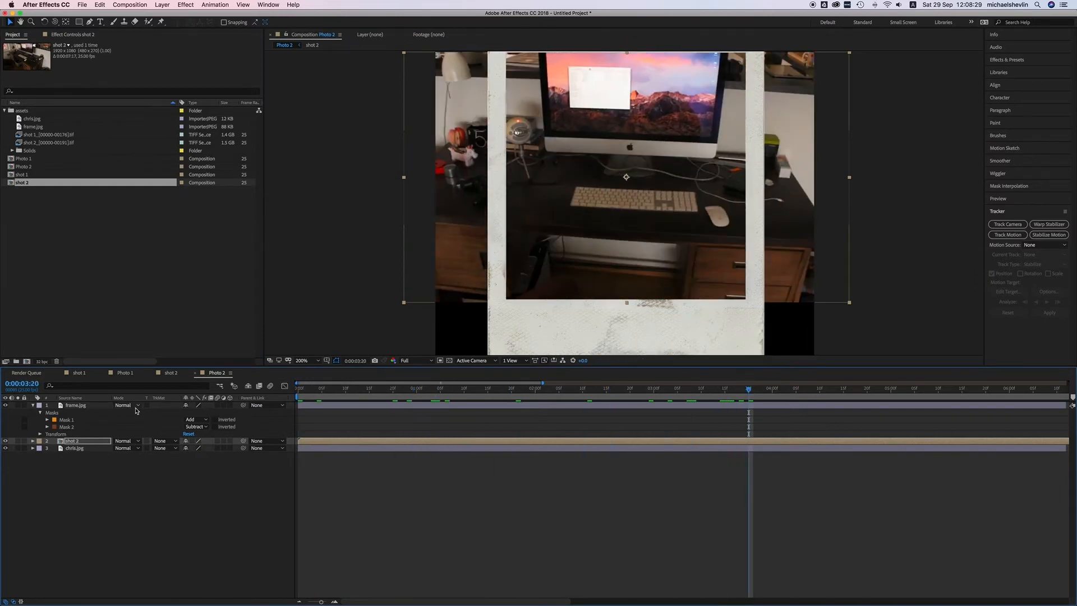
Step: Switch to the shot 1 composition and deselect all of its layers
click(84, 374)
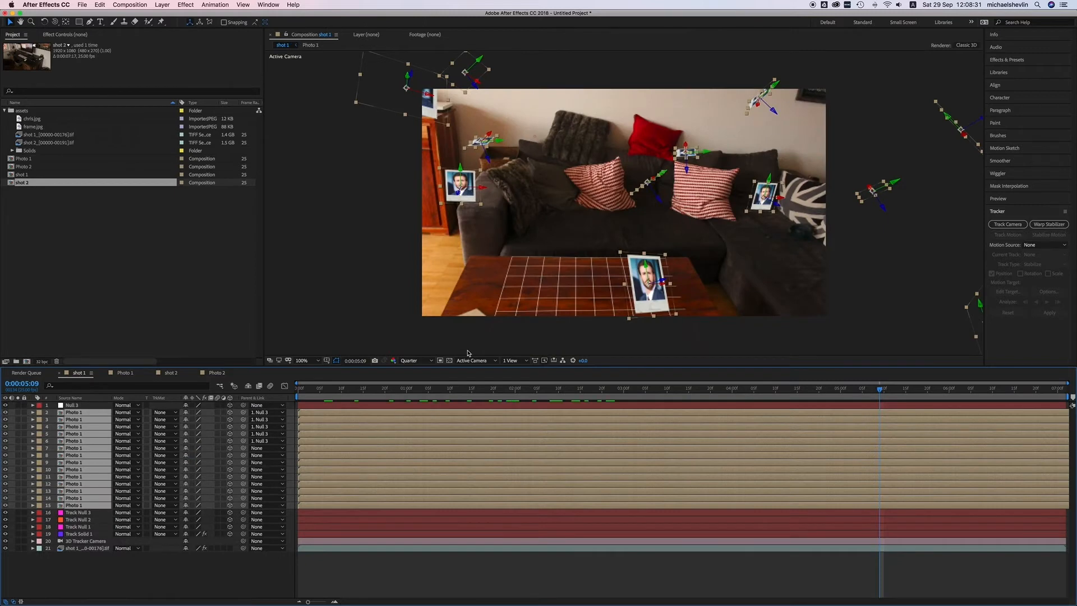
click(52, 262)
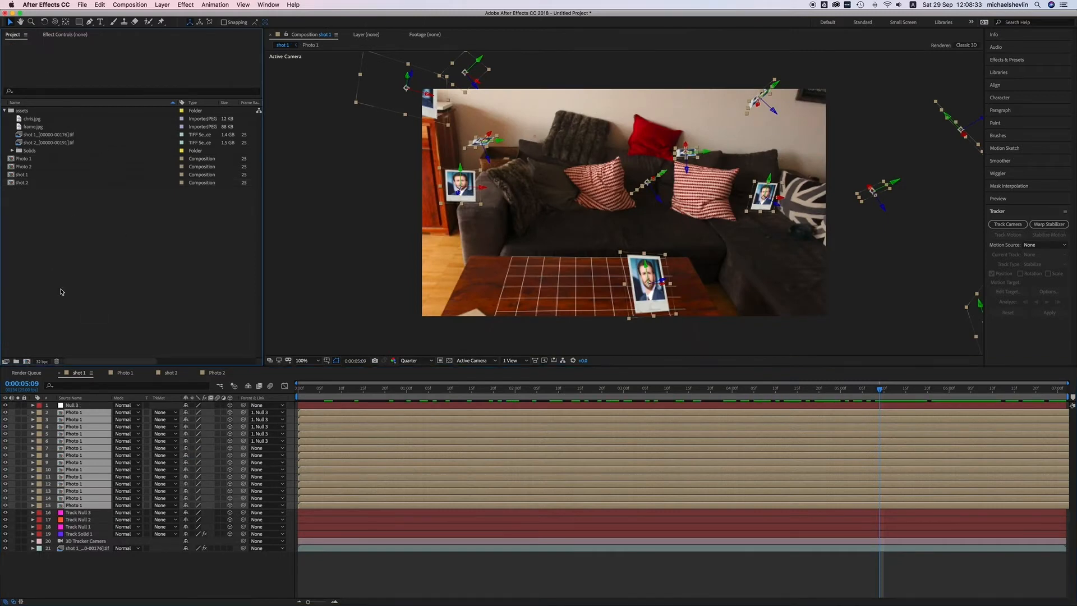
click(76, 558)
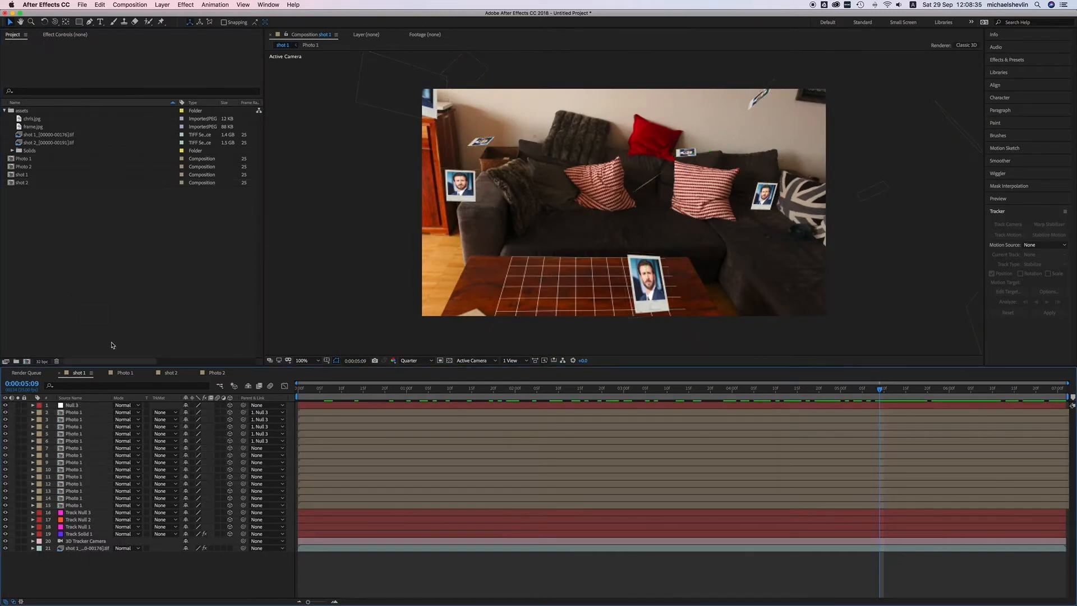
Step: Rename the Photo 2 composition in the project as Footage Photo
click(22, 167)
mouse_move(10, 168)
mouse_down()
mouse_move(80, 411)
mouse_move(23, 168)
mouse_up()
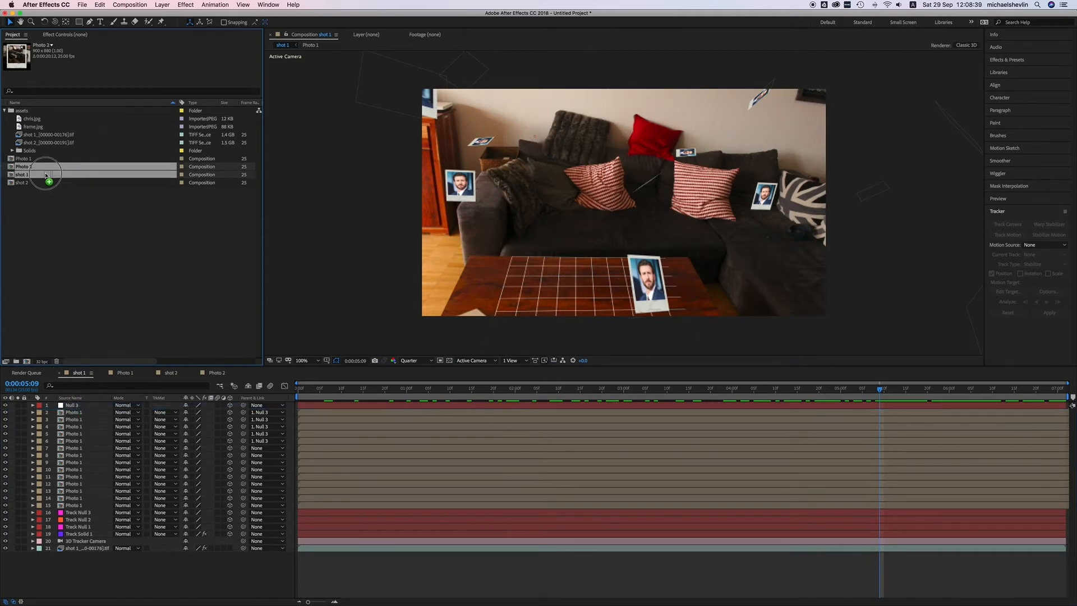
right_click(23, 168)
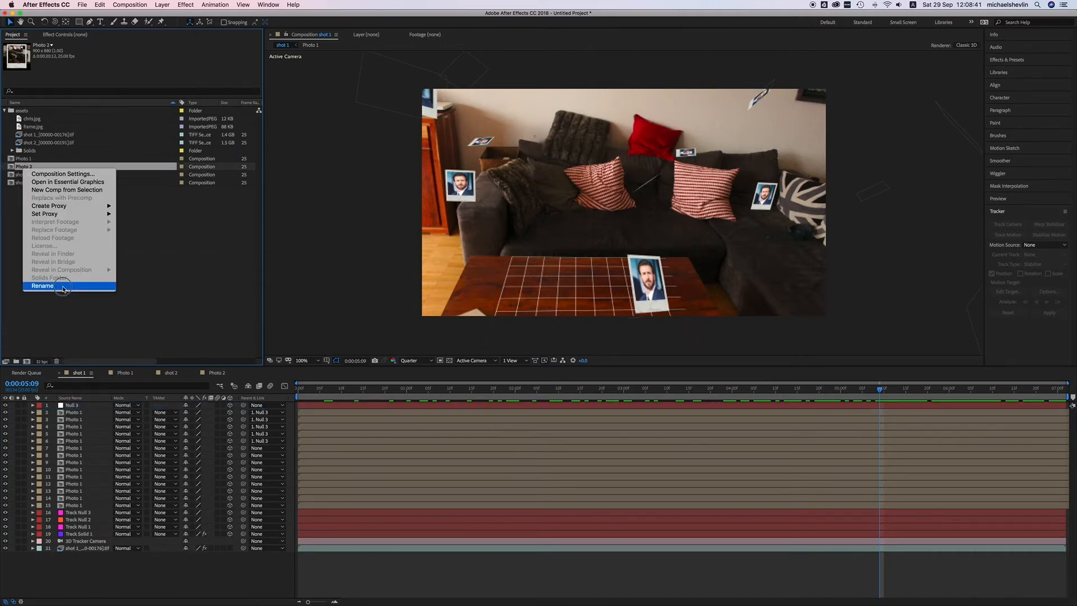
click(61, 286)
text(Footage)
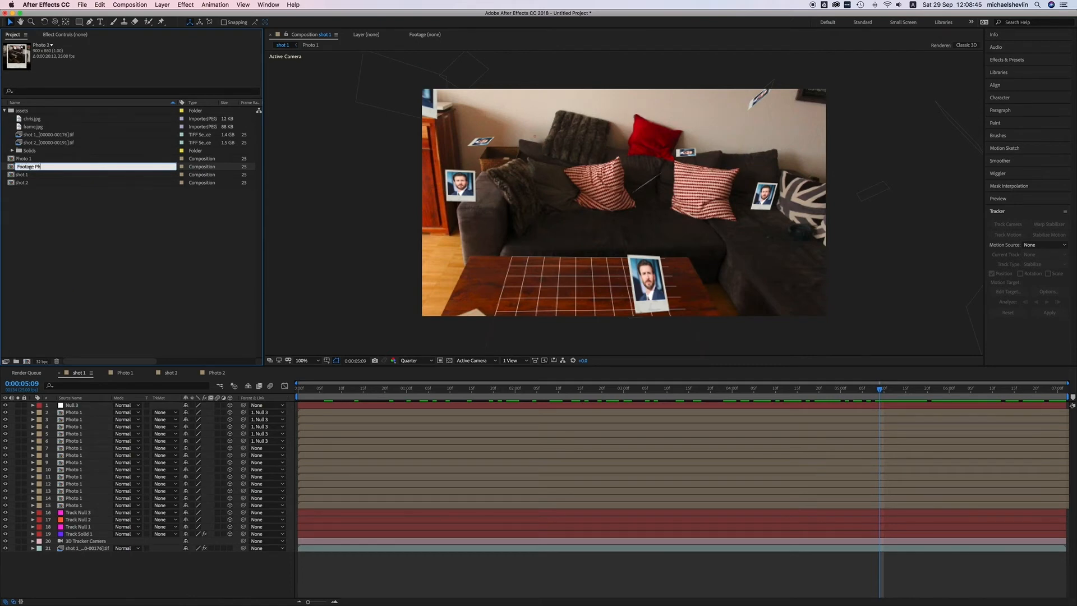
key(Return)
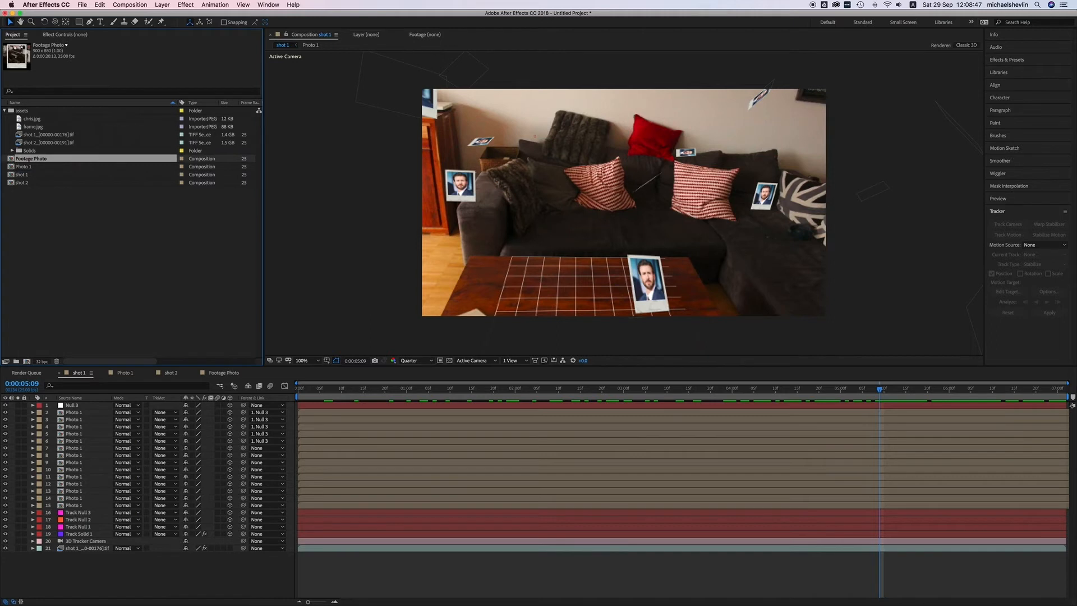
Step: Add the Footage Photo composition to shot 1 beneath Null 3 and make it a 3D layer, viewed in Custom View 1
drag(14, 155, 76, 410)
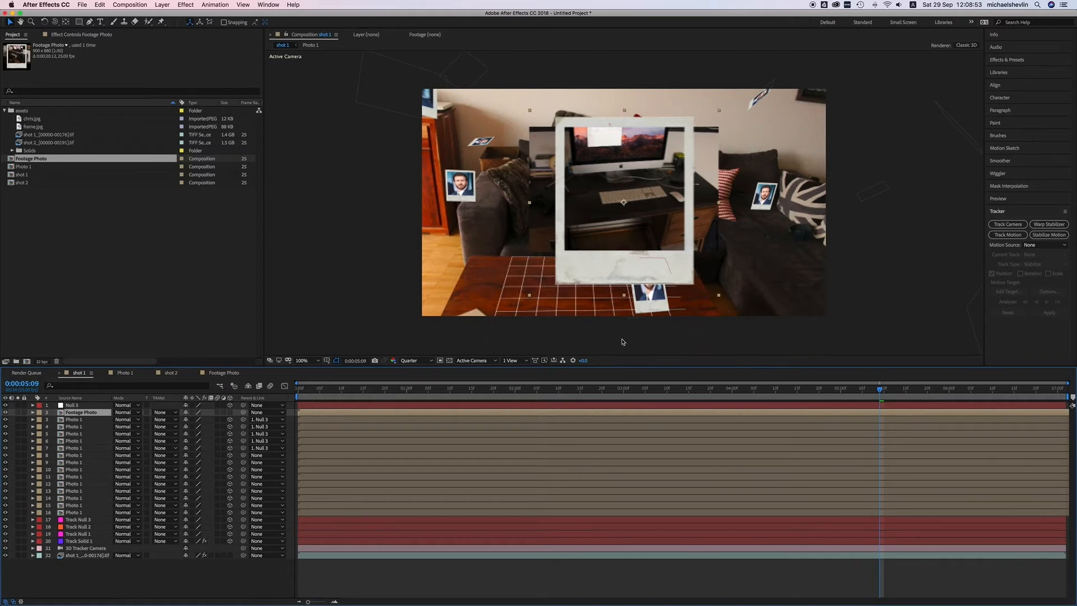
click(476, 361)
click(488, 449)
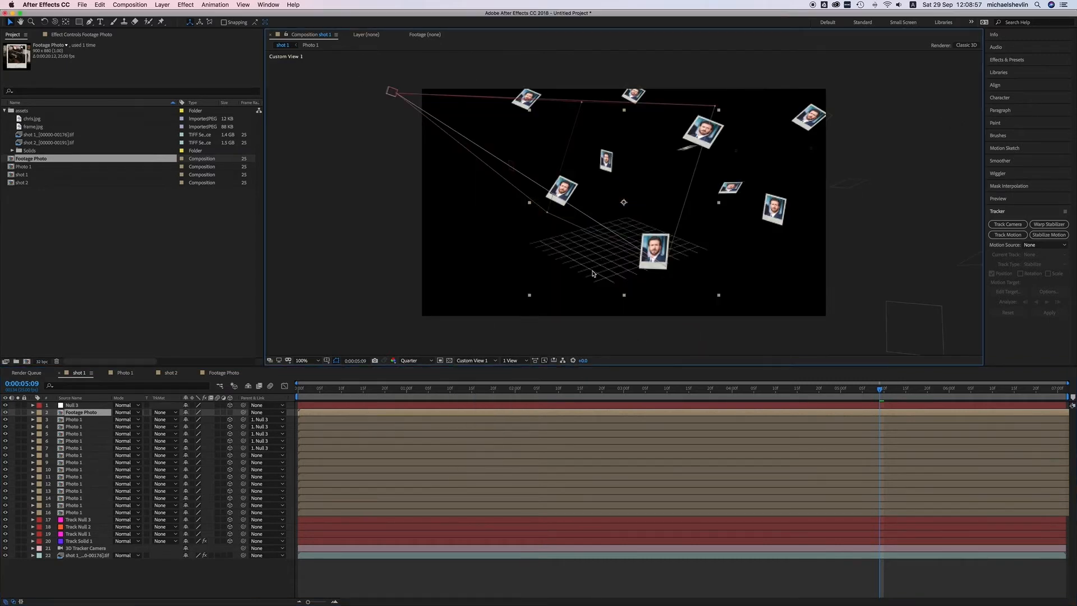
click(229, 413)
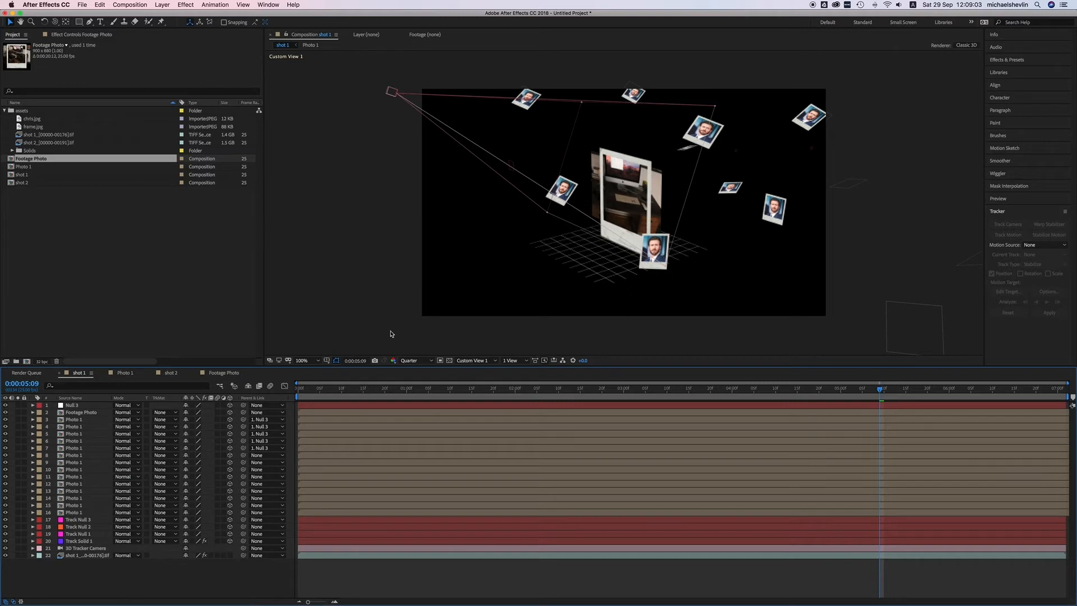
Step: Scale the Footage Photo layer to 25% and collapse its properties
click(49, 415)
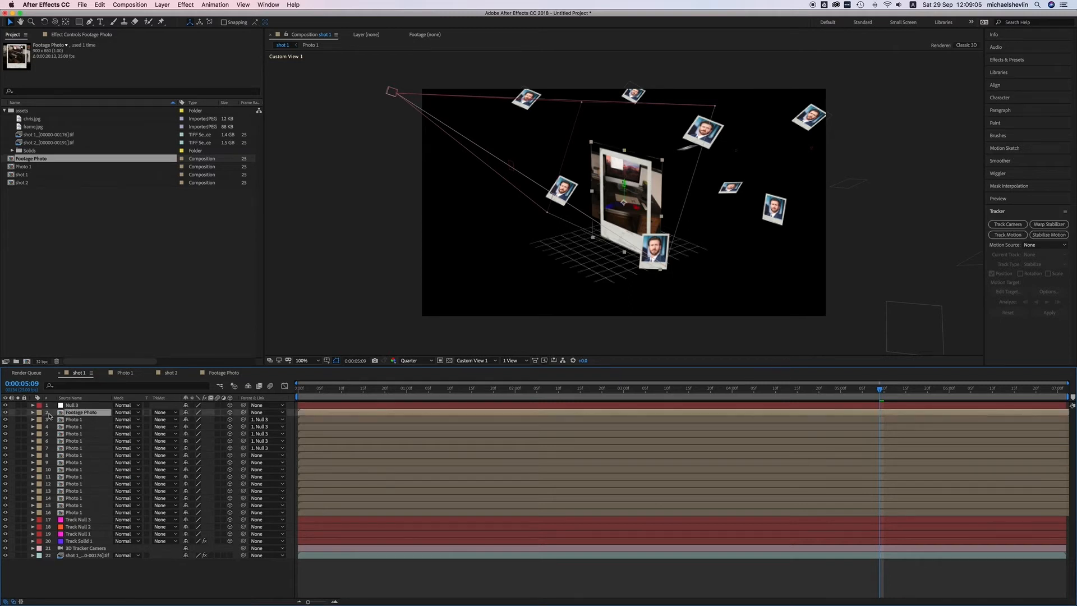
key(s)
click(197, 420)
text(25)
key(Return)
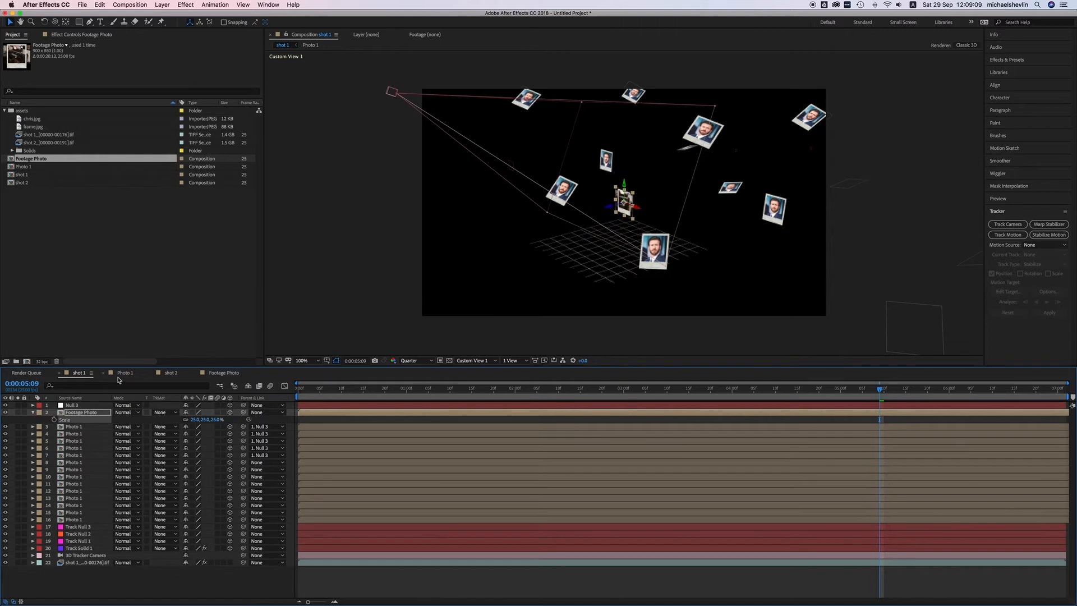
click(32, 412)
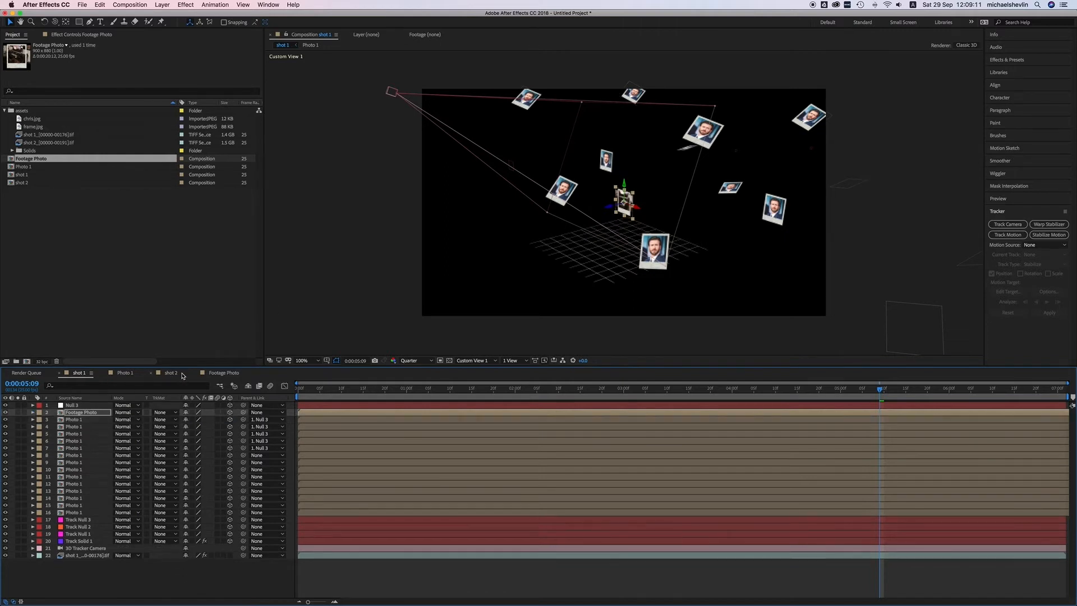
Step: Return to the Active Camera view and move the Footage Photo layer closer to the camera at 0:00:05:14
click(475, 361)
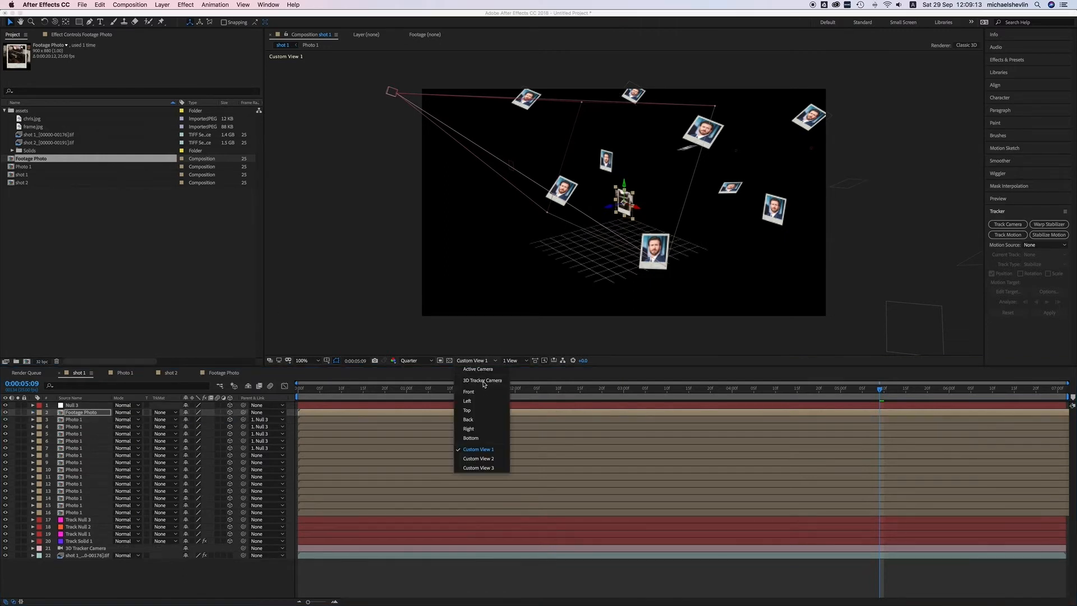
click(478, 369)
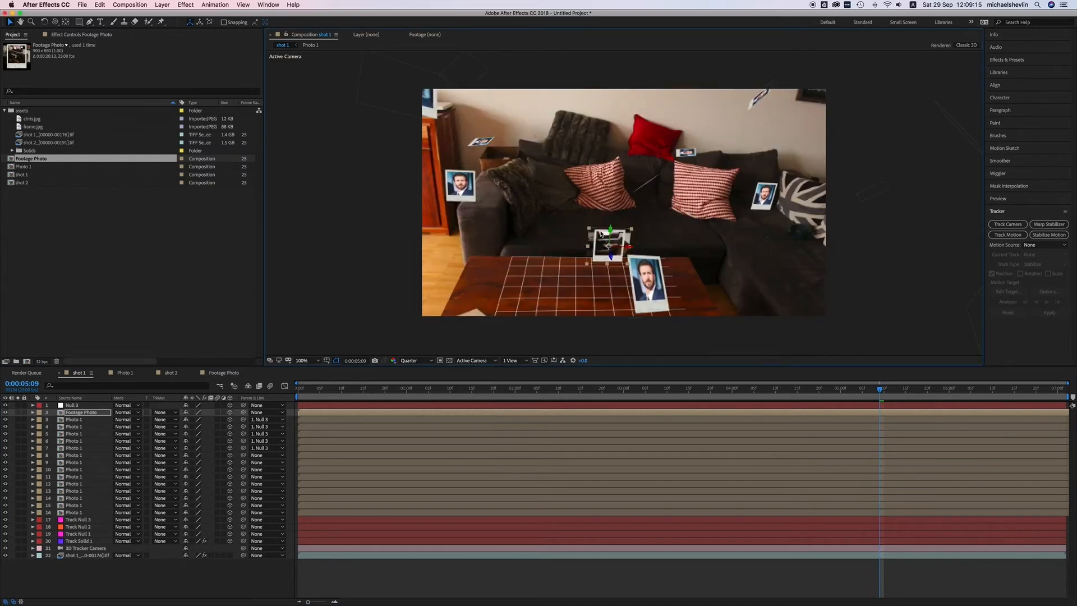
drag(880, 388, 1054, 390)
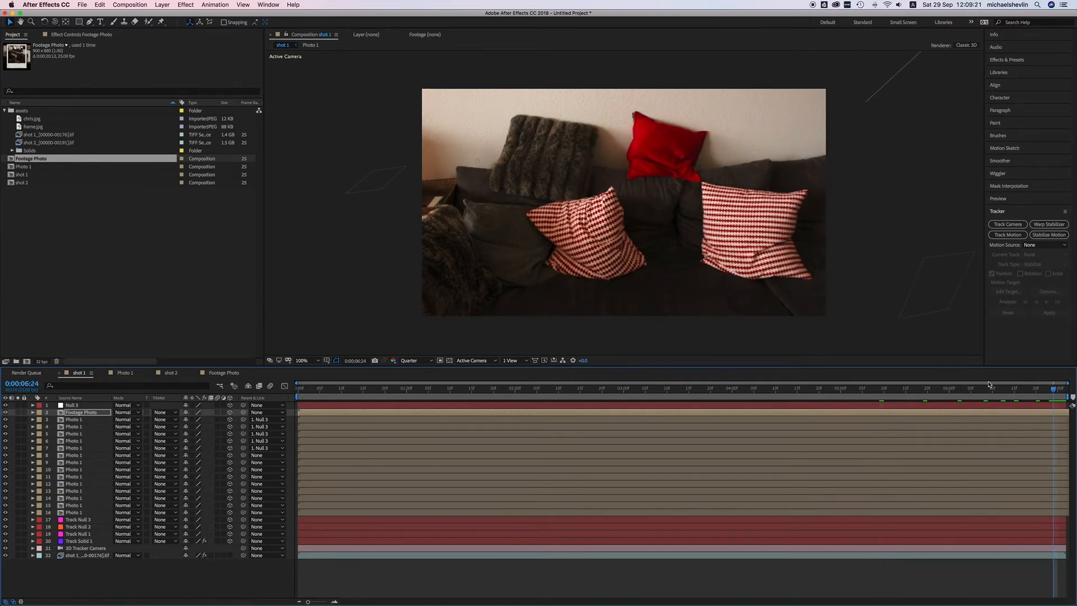
drag(1034, 389, 902, 389)
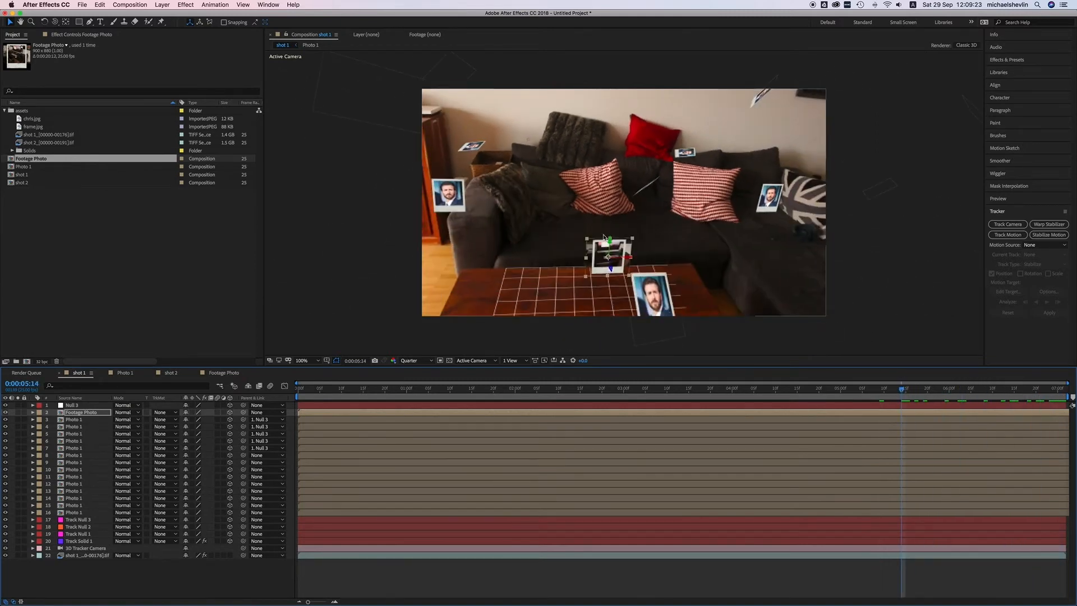
drag(612, 245, 678, 257)
Step: At 0:00:06:06, raise the Footage Photo layer until it sits inside the camera's view
drag(907, 389, 975, 394)
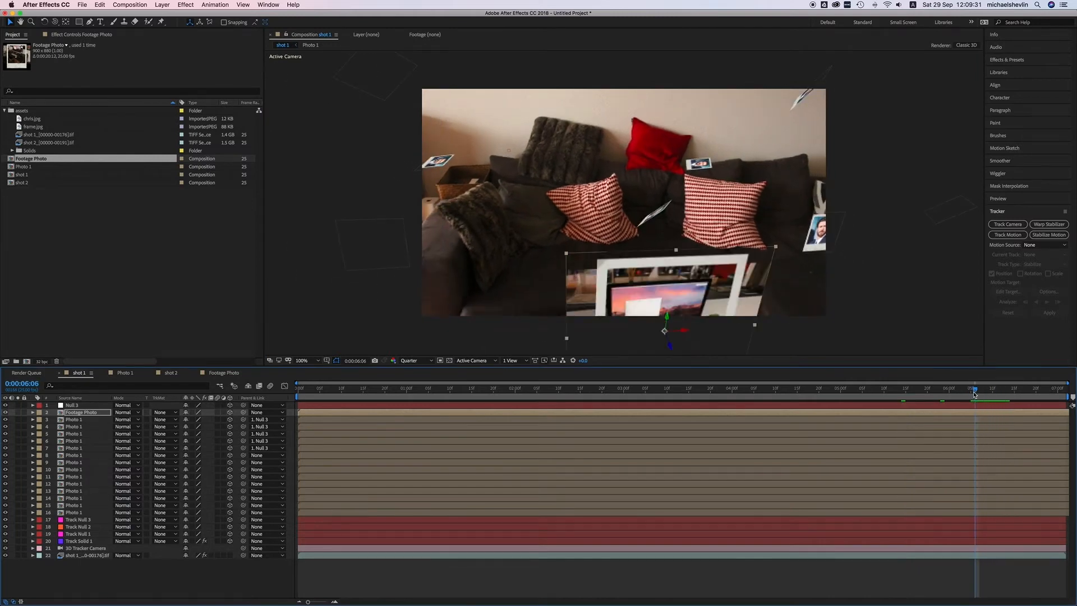
drag(665, 325, 665, 295)
key(period)
drag(780, 197, 745, 199)
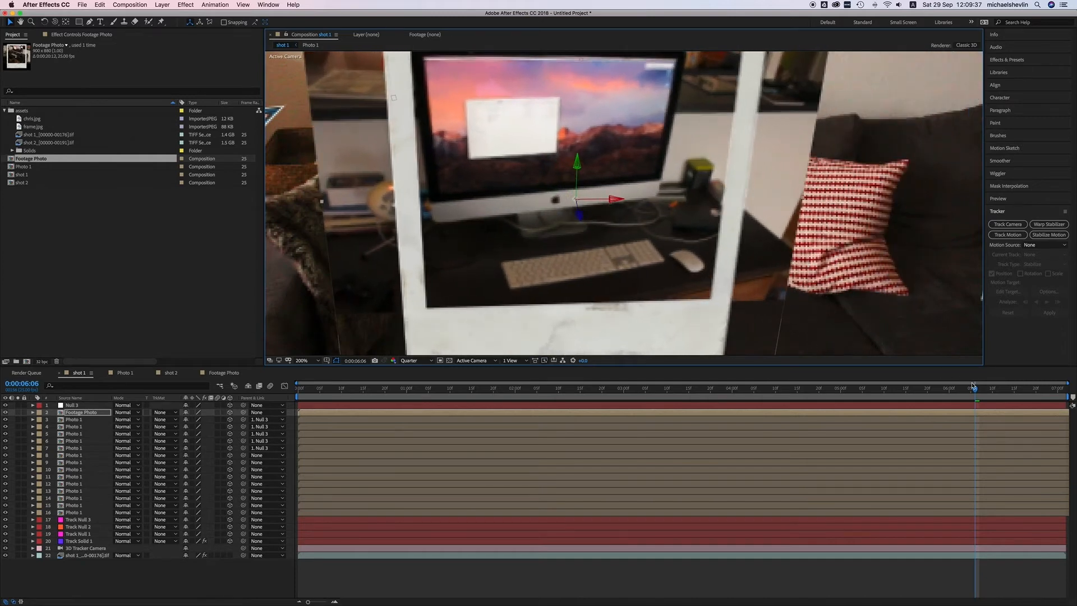
Step: At 0:00:06:08, rotate the Footage Photo layer so the picture faces the camera more squarely
drag(976, 389, 988, 394)
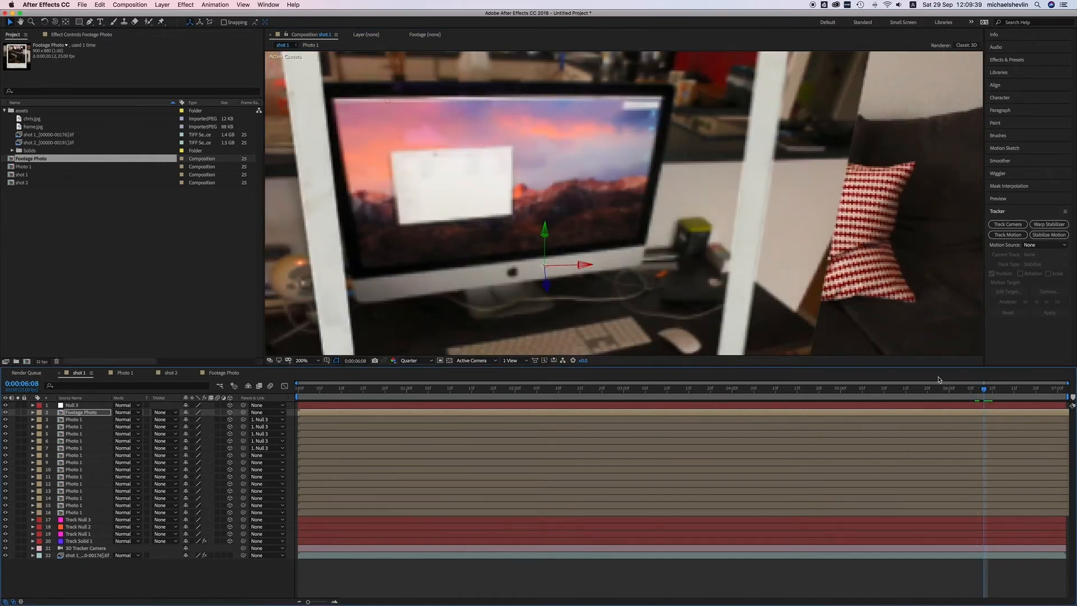
scroll(667, 259, down, 2)
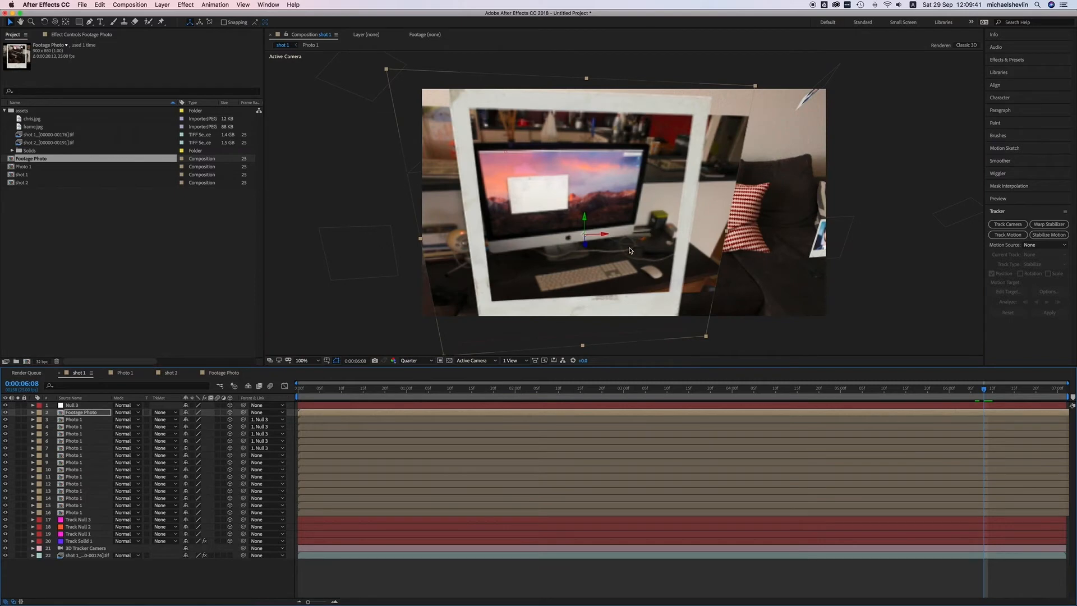
click(44, 22)
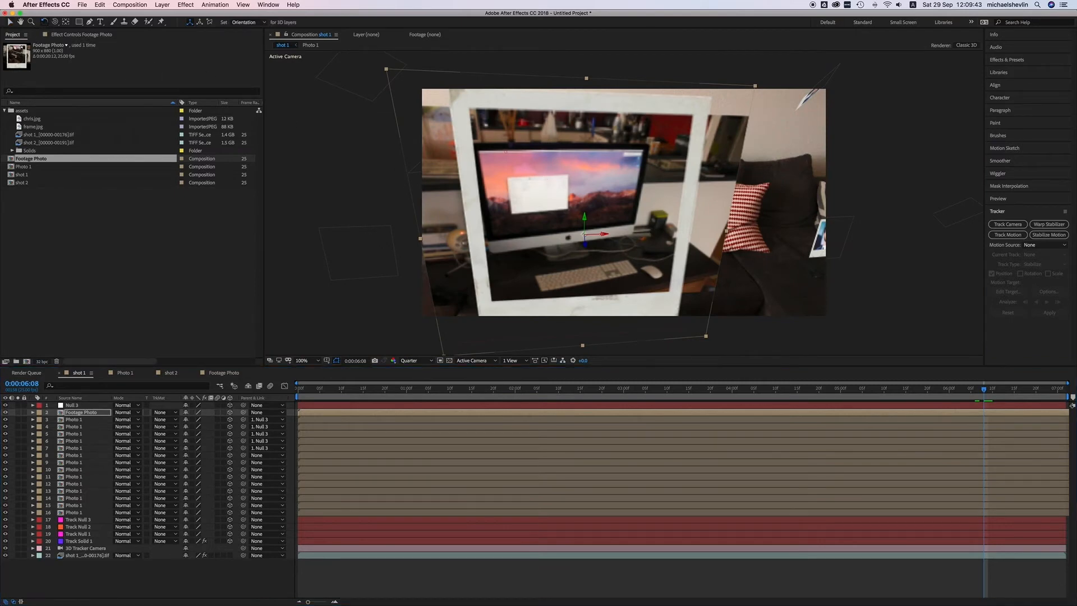
drag(599, 234, 584, 226)
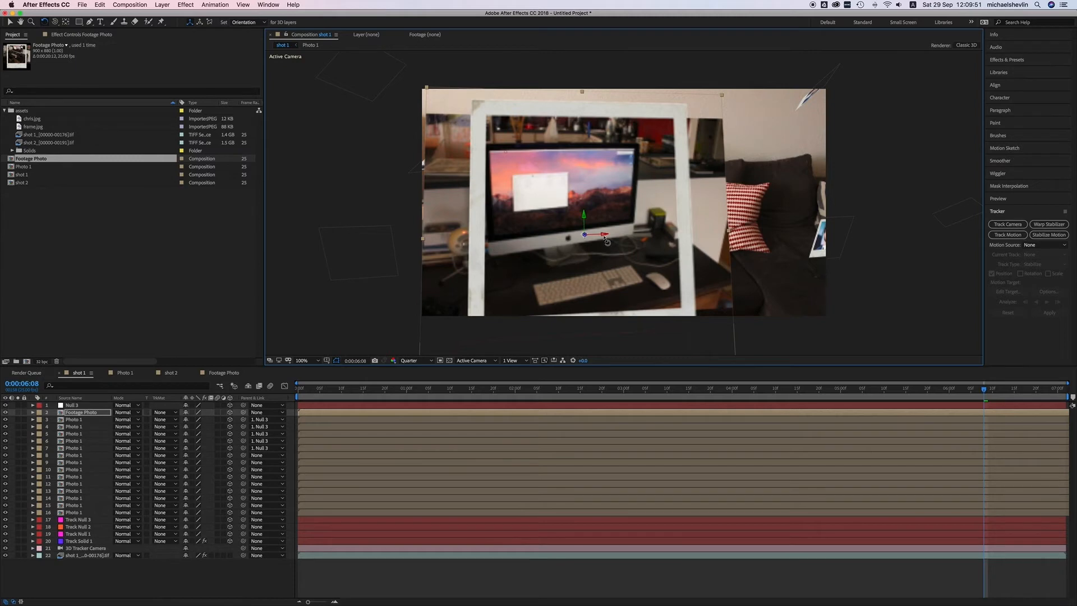
Step: At 0:00:06:09, move the Footage Photo layer up and to the right to centre its frame in the shot
mouse_move(986, 392)
mouse_down()
mouse_move(1008, 393)
mouse_move(941, 393)
mouse_move(991, 393)
mouse_up()
click(10, 22)
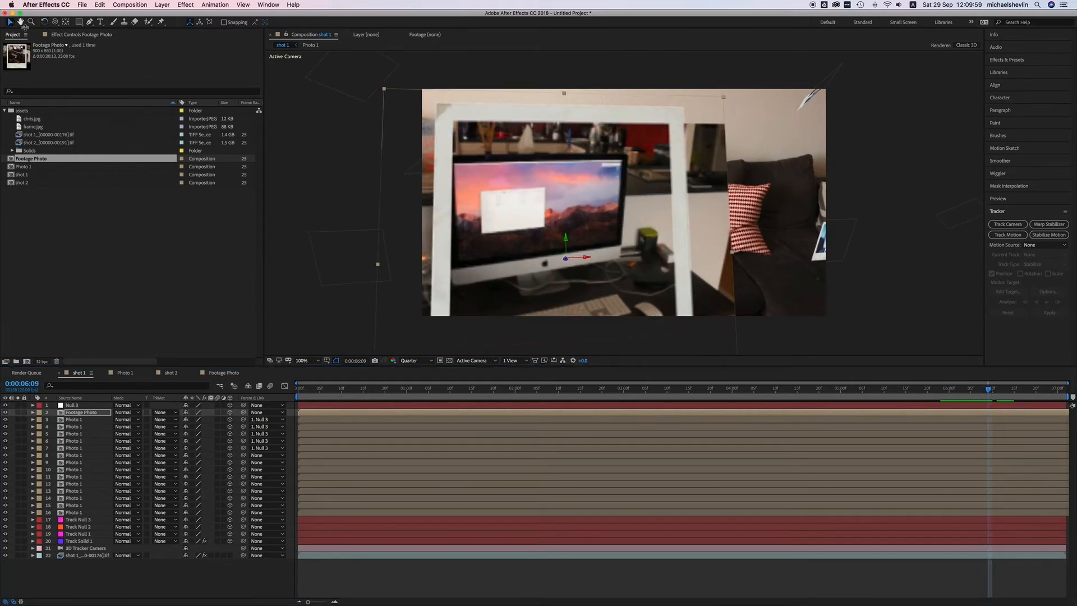
drag(568, 245, 592, 224)
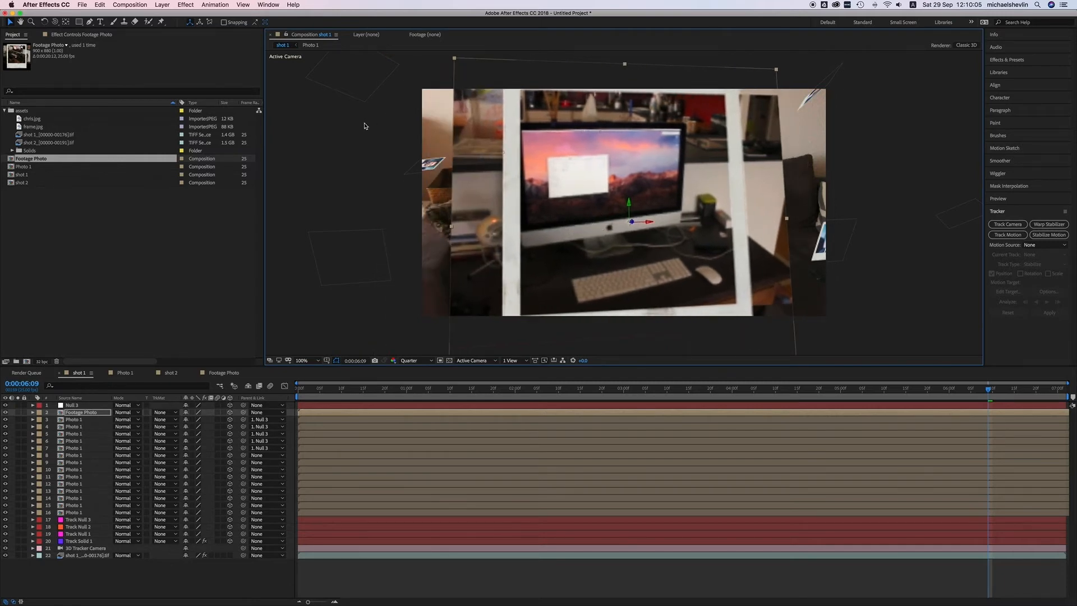
Step: Fine-tune the Footage Photo layer's rotation around its Y and Z axes to level the frame at 0:00:06:09
click(44, 21)
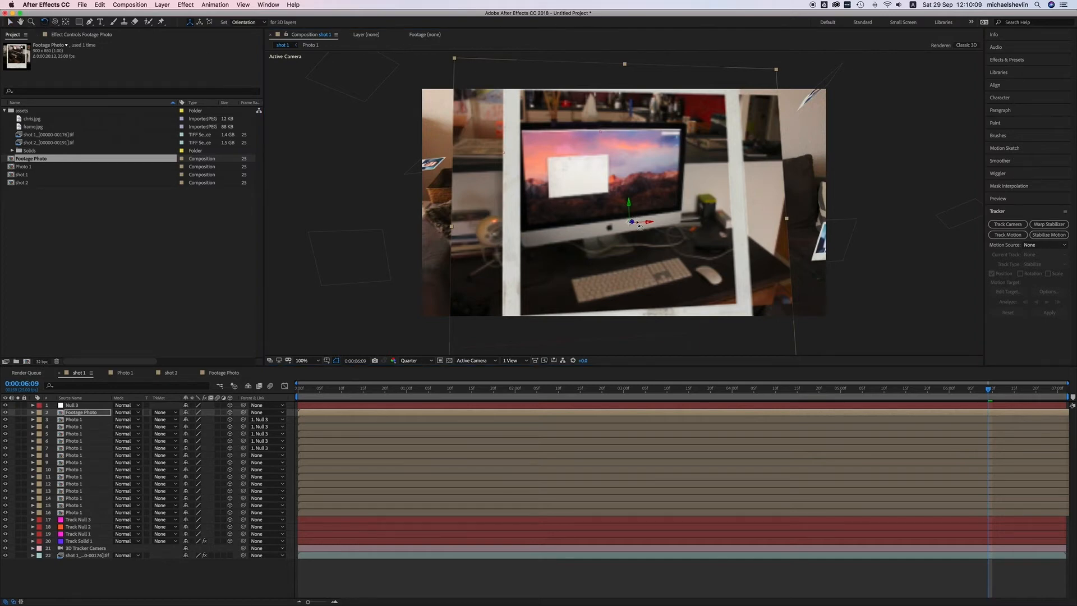
drag(629, 212, 631, 212)
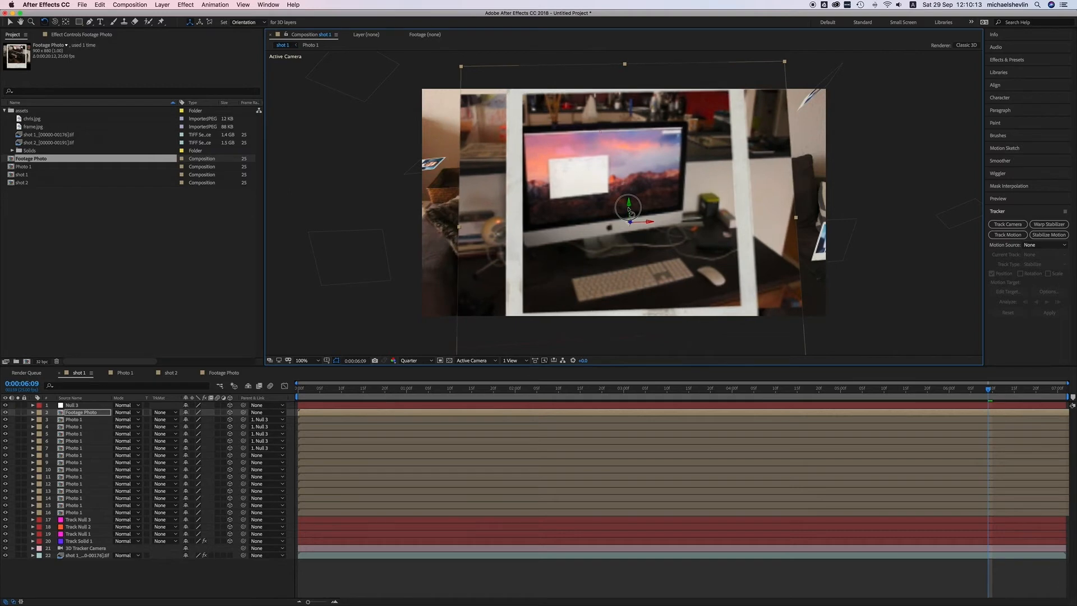
drag(630, 222, 632, 226)
scroll(629, 223, up, 1)
scroll(629, 223, down, 1)
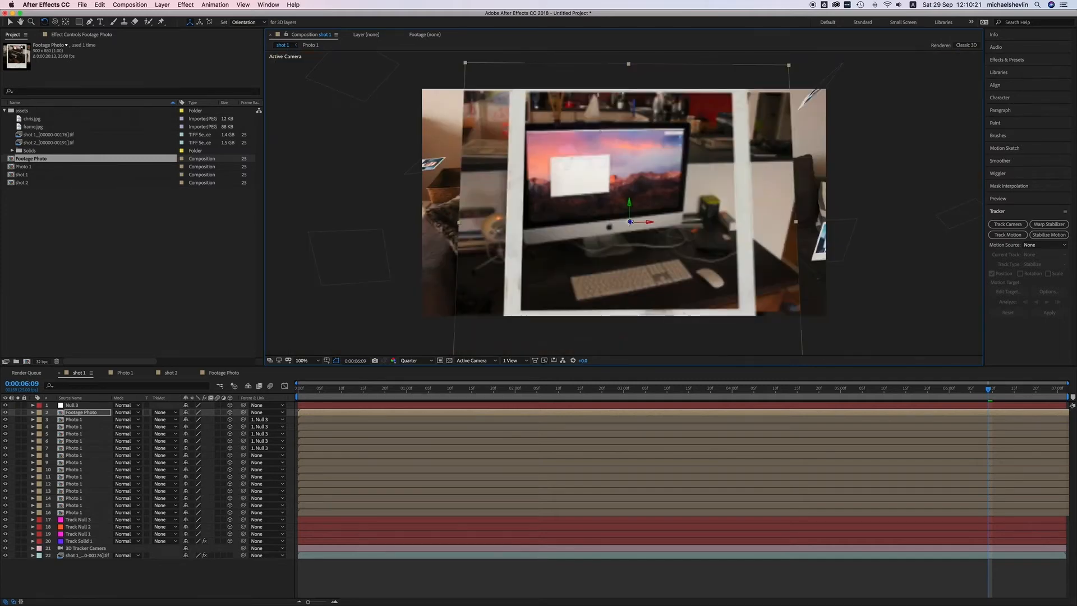
Step: At 0:00:06:11, raise the Footage Photo layer and tilt it around its X axis to straighten the frame's vertical sides
mouse_move(989, 392)
mouse_down()
mouse_move(833, 396)
mouse_move(998, 397)
mouse_up()
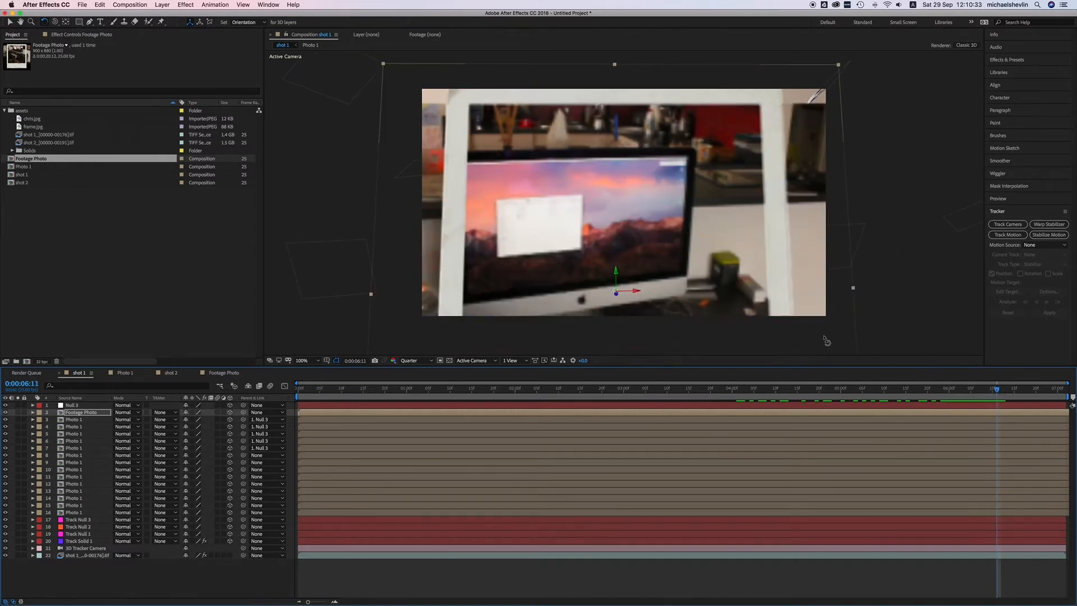
key(v)
drag(616, 276, 617, 269)
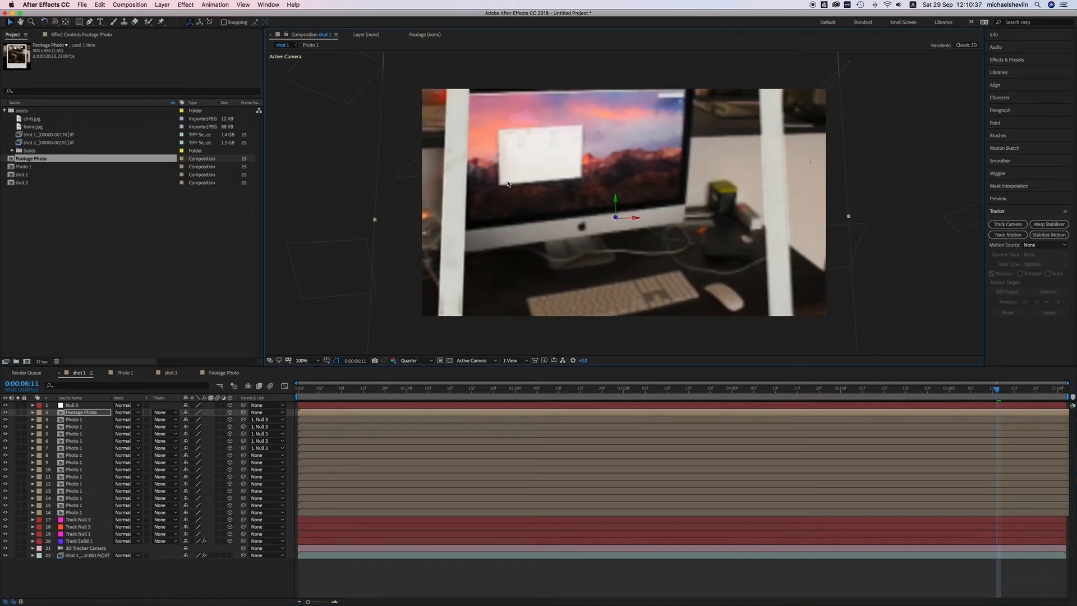
click(45, 21)
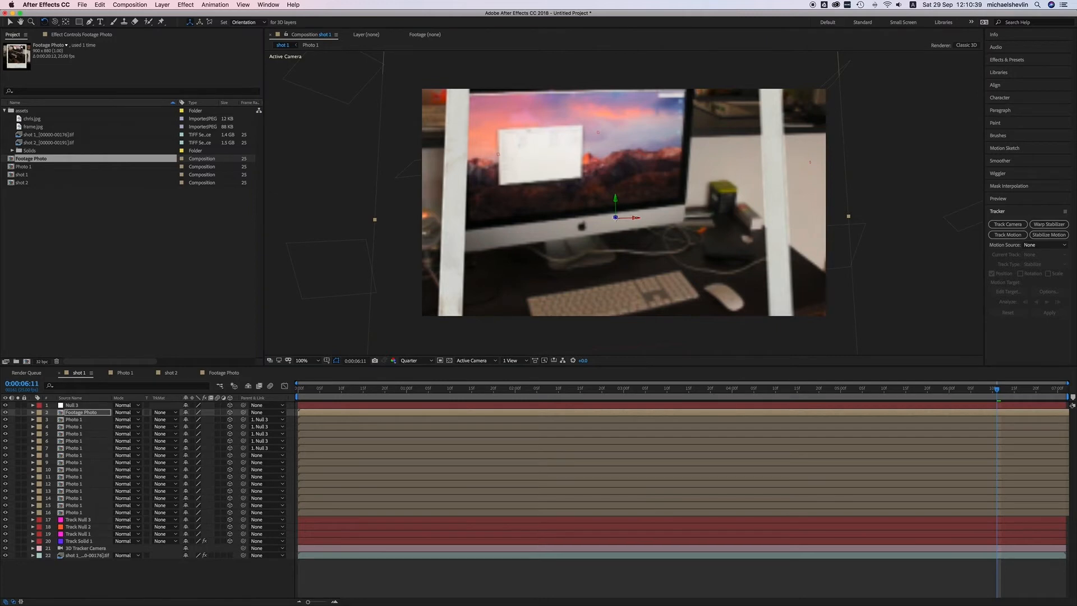
drag(624, 219, 629, 223)
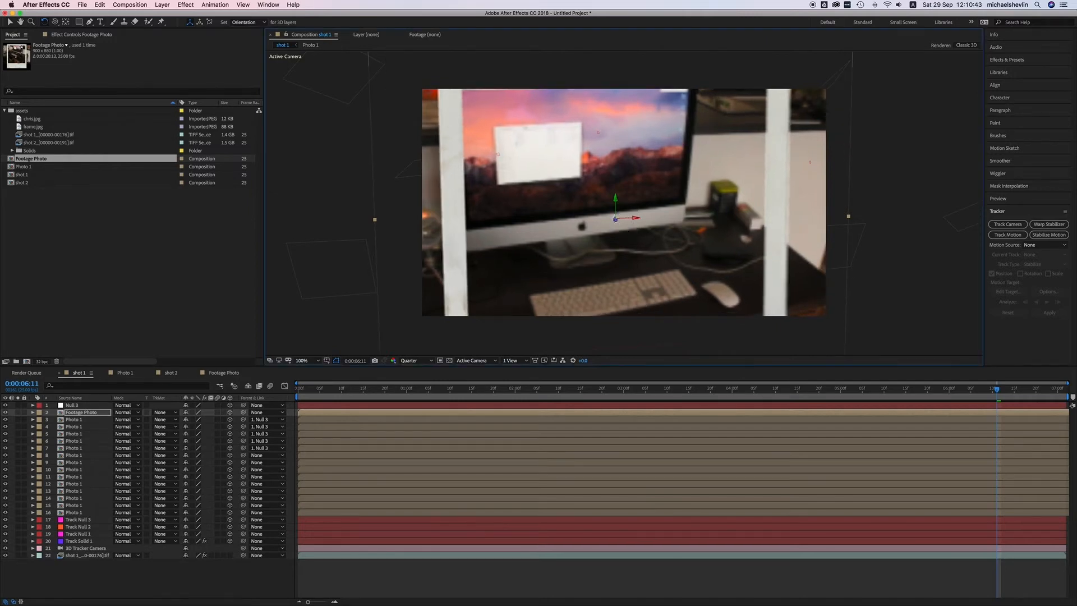
Step: Bring the Footage Photo layer closer to the camera at 0:00:06:11 until its picture fills the view, and shift it slightly right
key(v)
drag(615, 219, 616, 234)
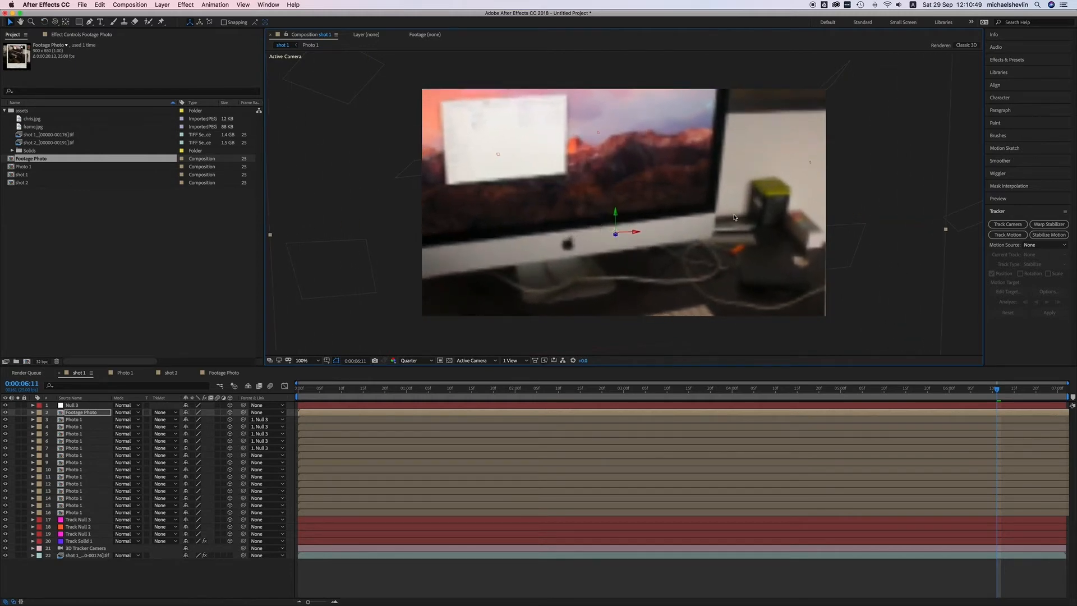
drag(637, 232, 637, 232)
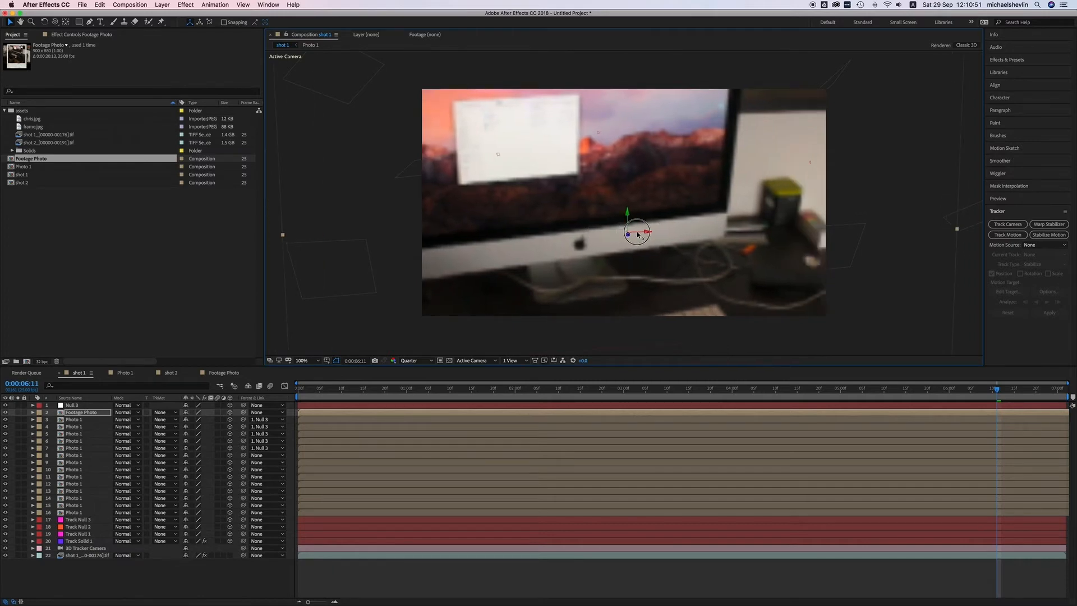
mouse_move(994, 387)
mouse_down()
mouse_move(536, 373)
mouse_move(1004, 377)
mouse_move(958, 379)
mouse_move(994, 380)
mouse_up()
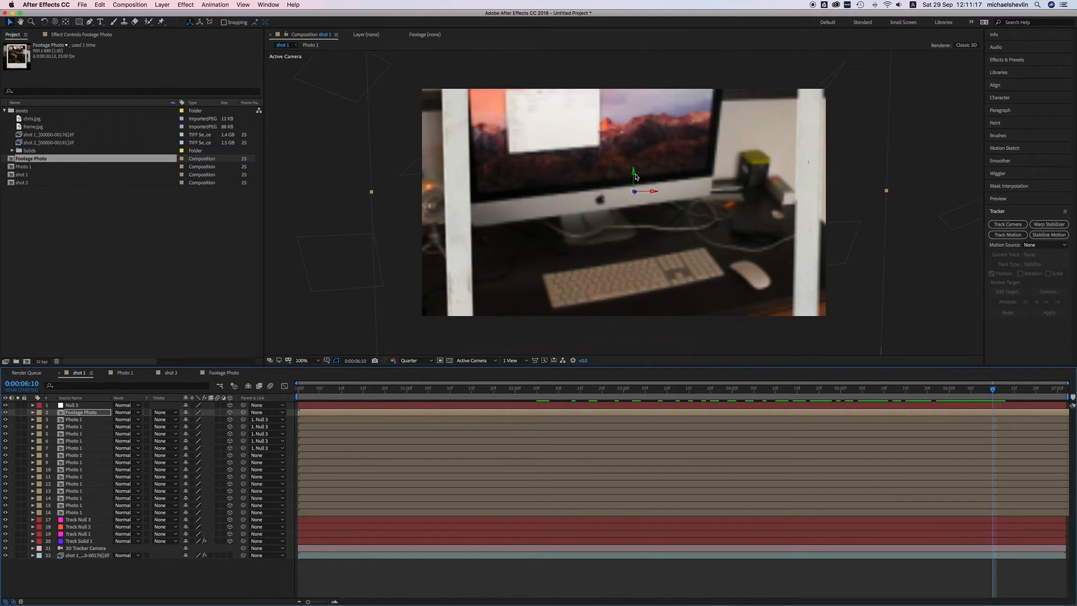
Step: At 0:00:06:10, lower the Footage Photo layer and bring it closer to the camera so the computer screen fills more of the view
drag(984, 393, 976, 390)
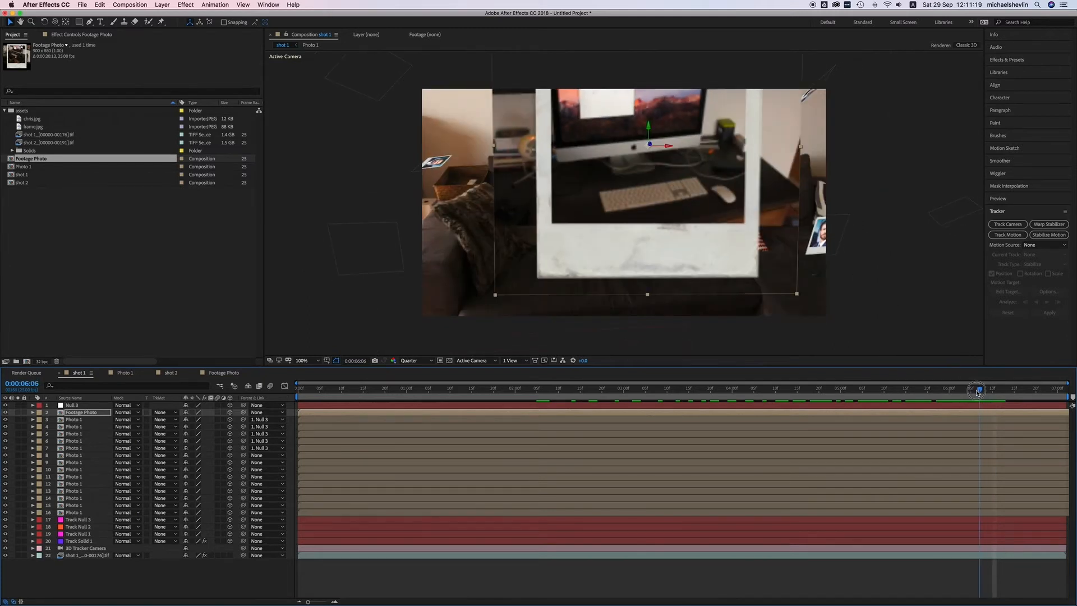
drag(976, 390, 996, 393)
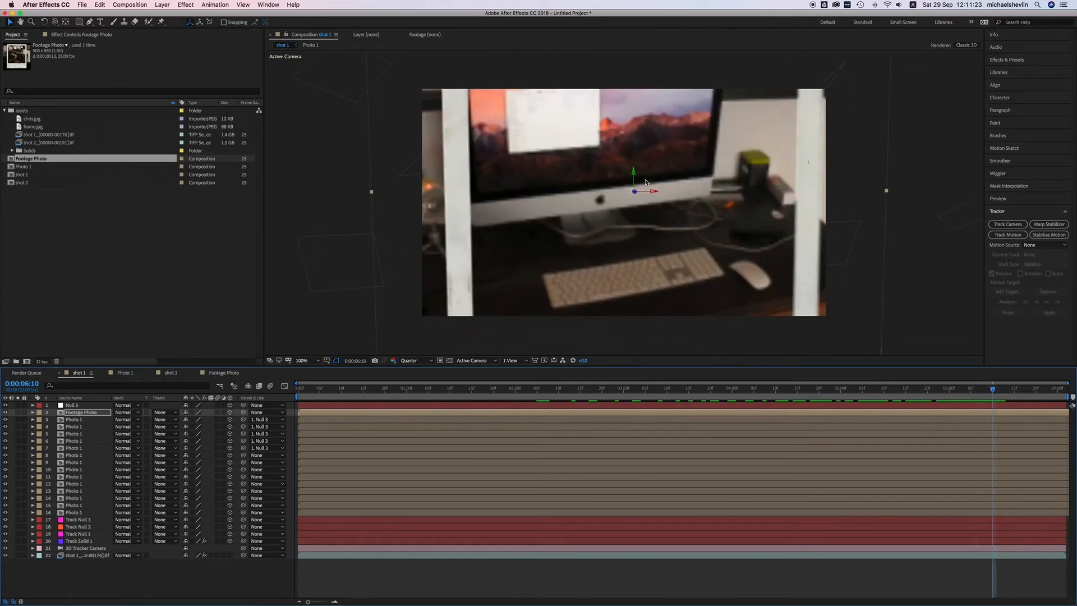
drag(634, 172, 632, 183)
drag(635, 269, 656, 280)
key(comma)
mouse_move(993, 391)
mouse_down()
mouse_move(672, 387)
mouse_move(996, 392)
mouse_up()
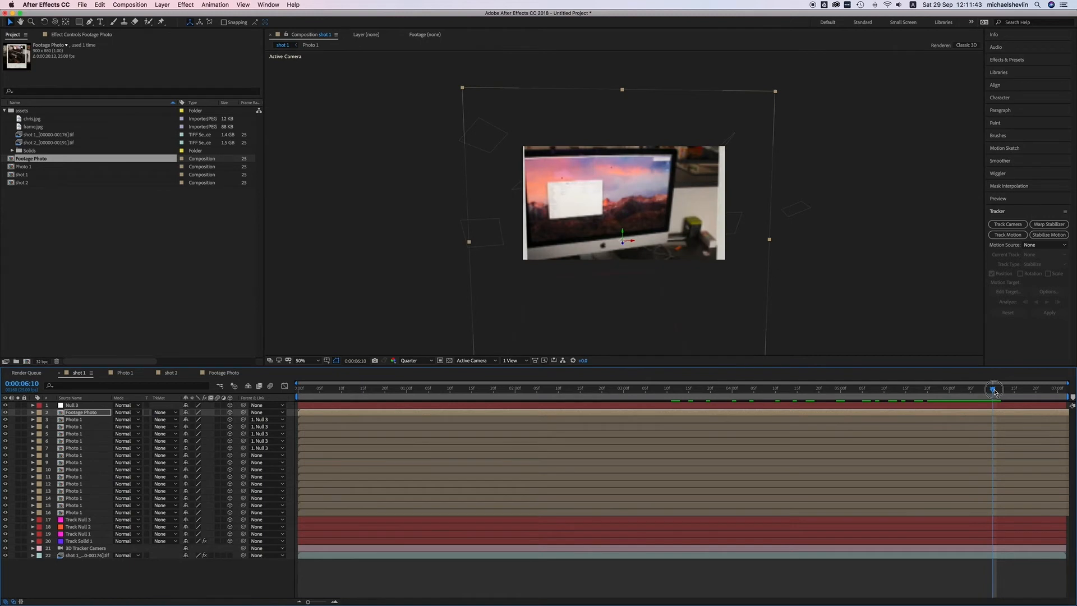
Step: In the Footage Photo composition, mask the shot 2 layer with a rectangle just inside the polaroid's outer edge and delete the chris.jpg layer
click(218, 373)
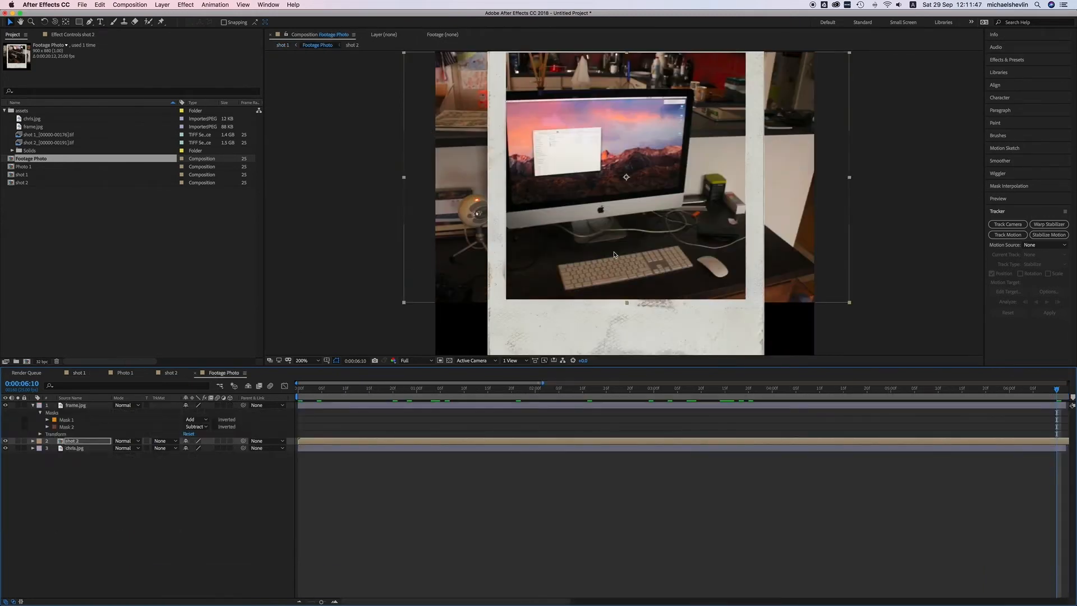
scroll(628, 244, down, 1)
click(81, 22)
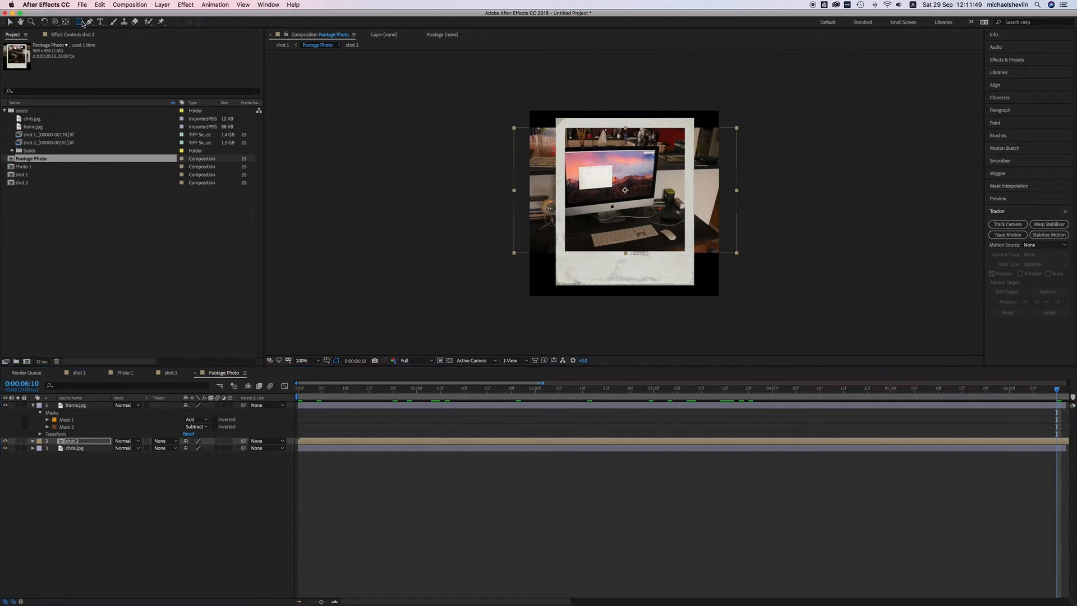
mouse_move(561, 123)
mouse_down()
mouse_move(666, 260)
mouse_move(681, 250)
mouse_move(689, 261)
mouse_up()
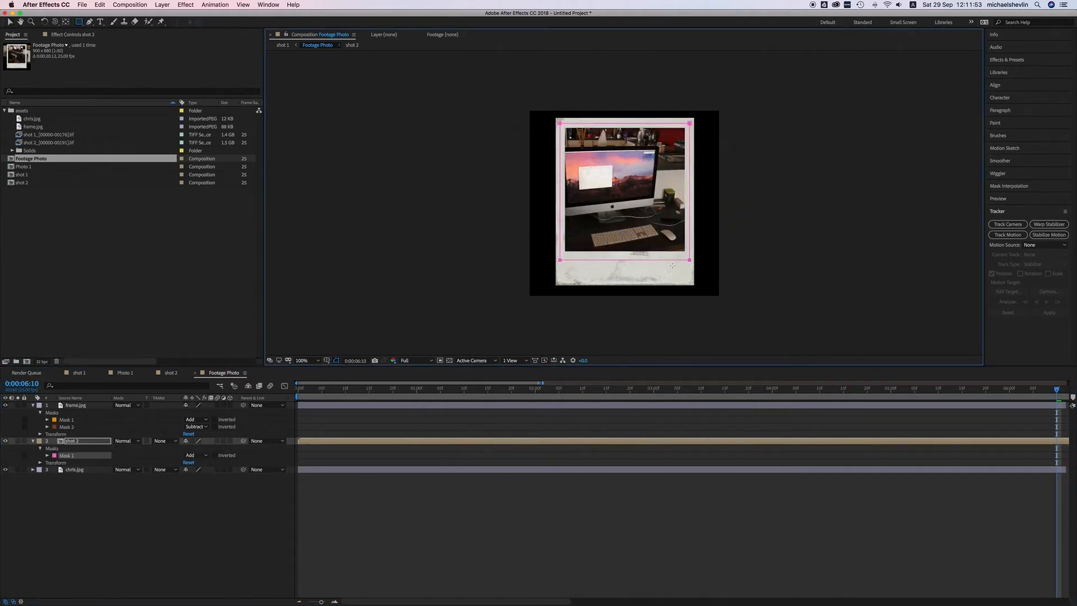
click(77, 472)
key(Delete)
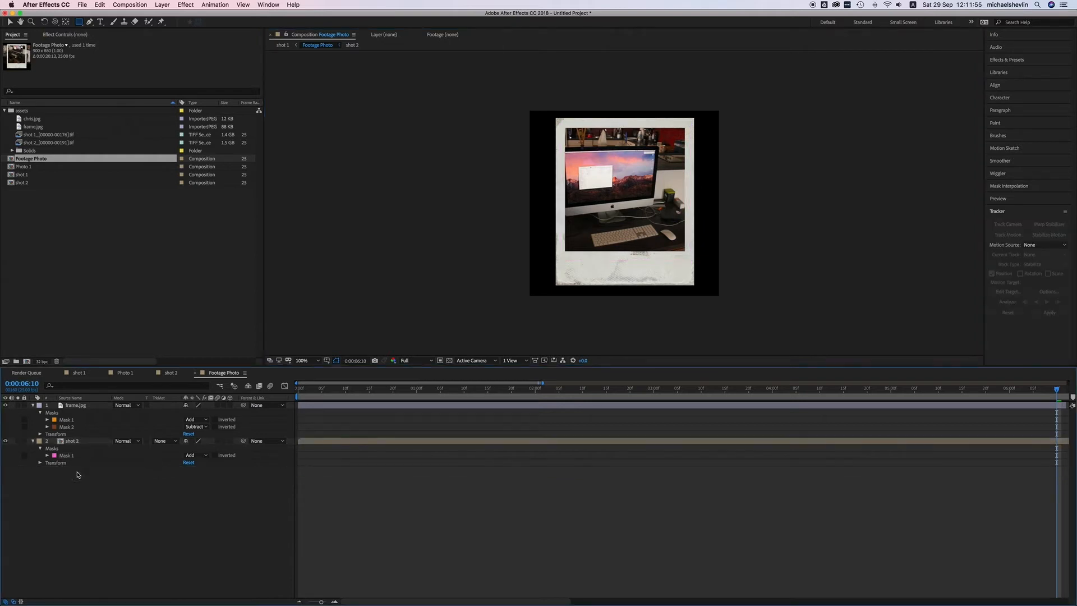
Step: Set the Footage Photo composition's duration to 0:00:35:12 and show its whole length in the timeline
mouse_move(1030, 389)
mouse_down()
mouse_move(738, 390)
mouse_move(1049, 389)
mouse_move(1004, 389)
mouse_move(1039, 389)
mouse_up()
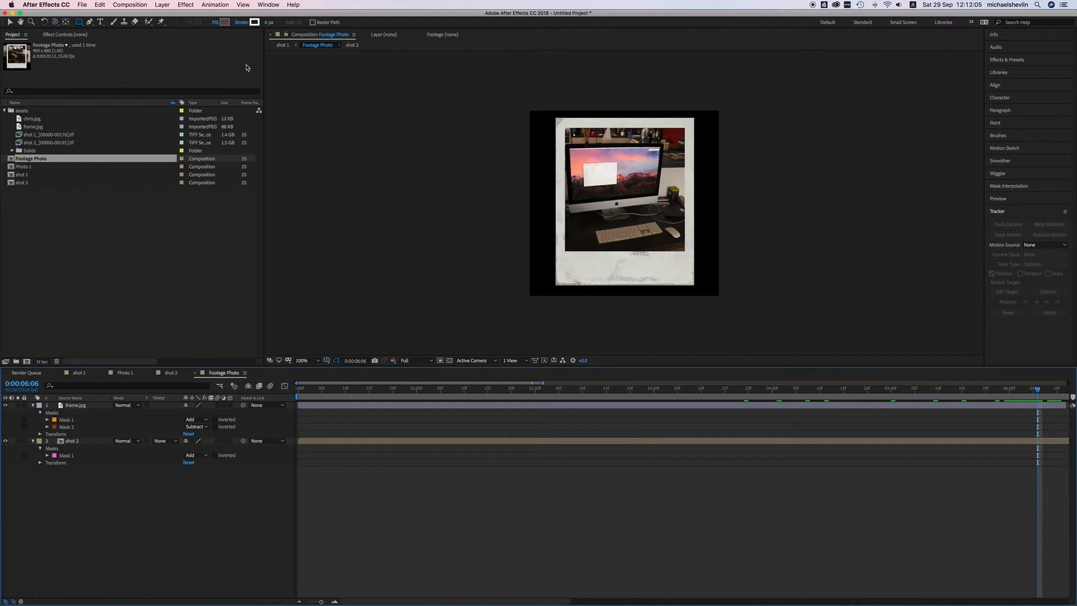
click(148, 4)
click(140, 23)
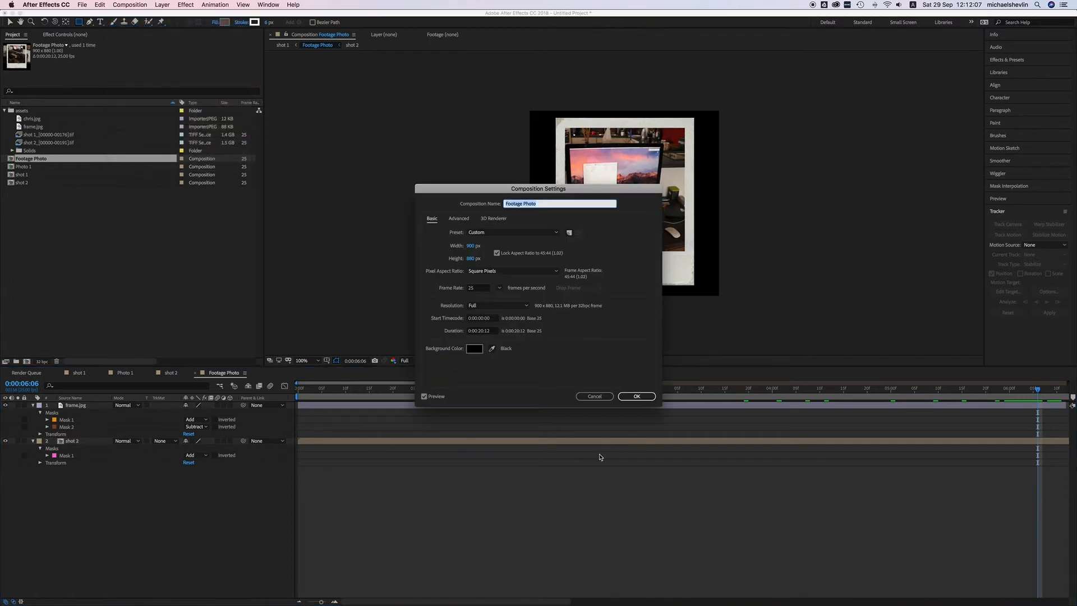
click(482, 332)
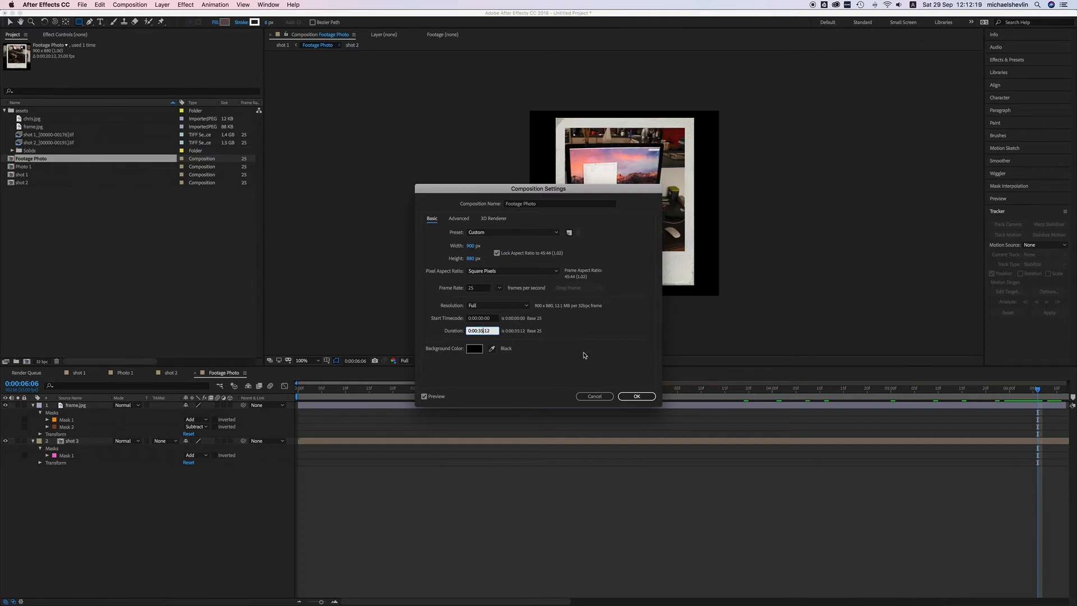
click(637, 396)
mouse_move(322, 601)
mouse_down()
mouse_move(291, 602)
mouse_move(307, 601)
mouse_up()
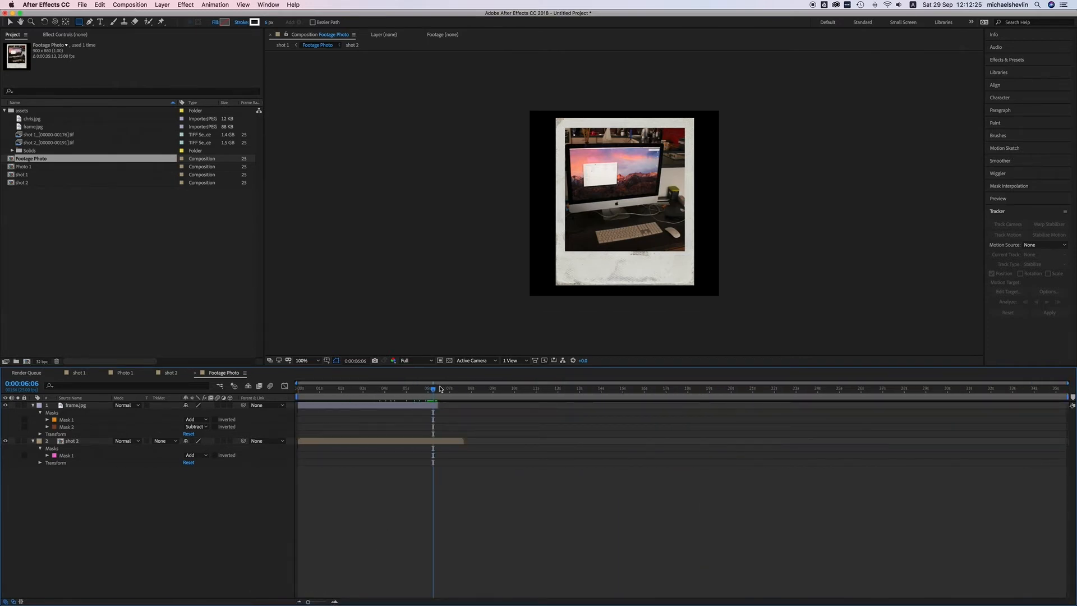
Step: Set the current time to shot 1's transition frame, 0:00:06:10, and extend the frame.jpg layer to the end of the Footage Photo composition
key(space)
drag(310, 395, 421, 391)
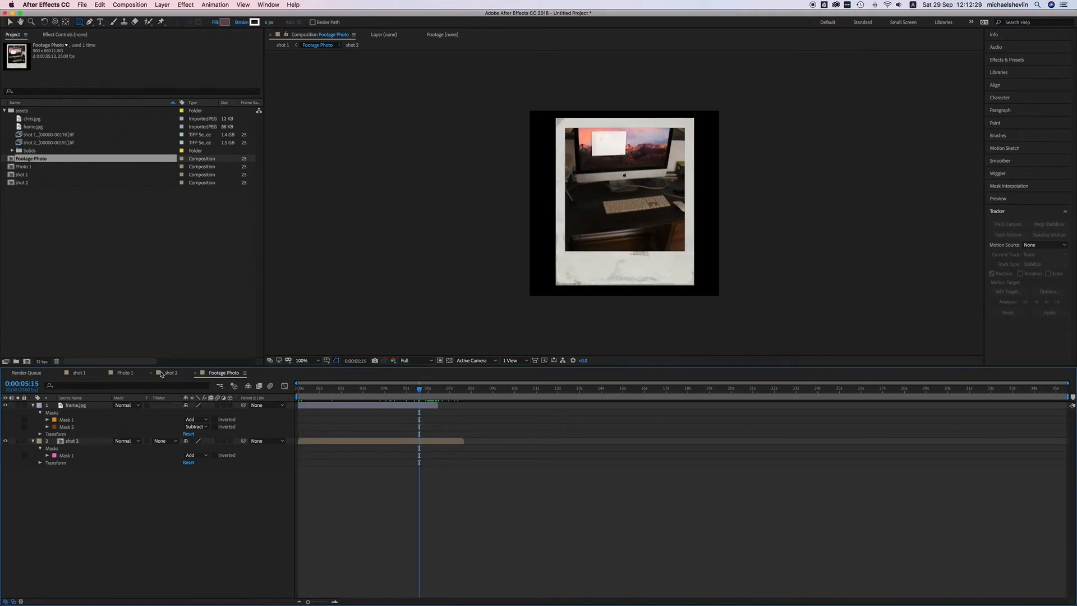
click(81, 373)
drag(907, 392, 993, 393)
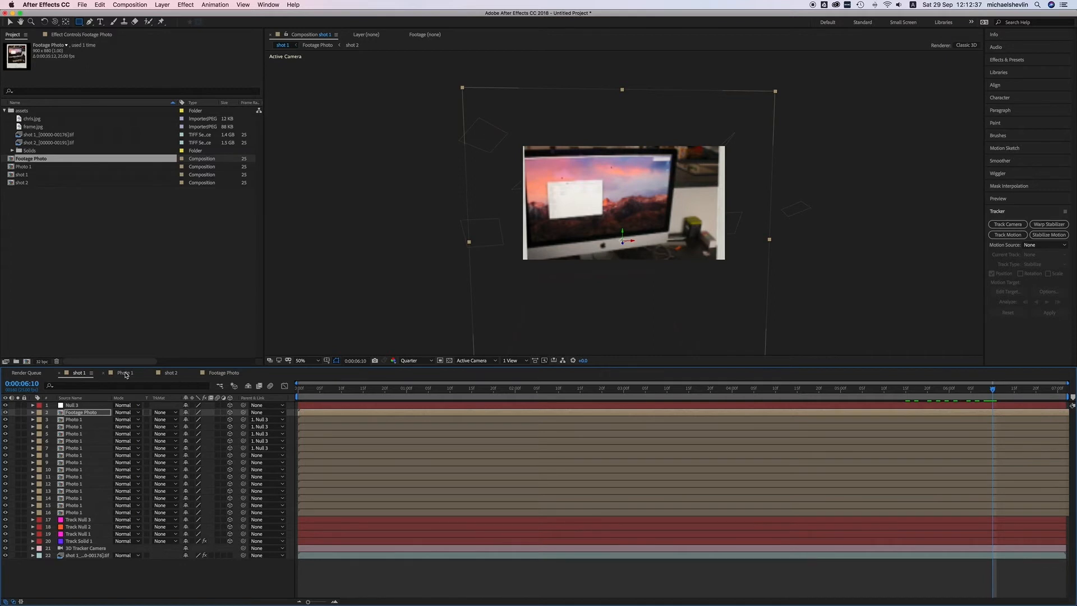
click(170, 373)
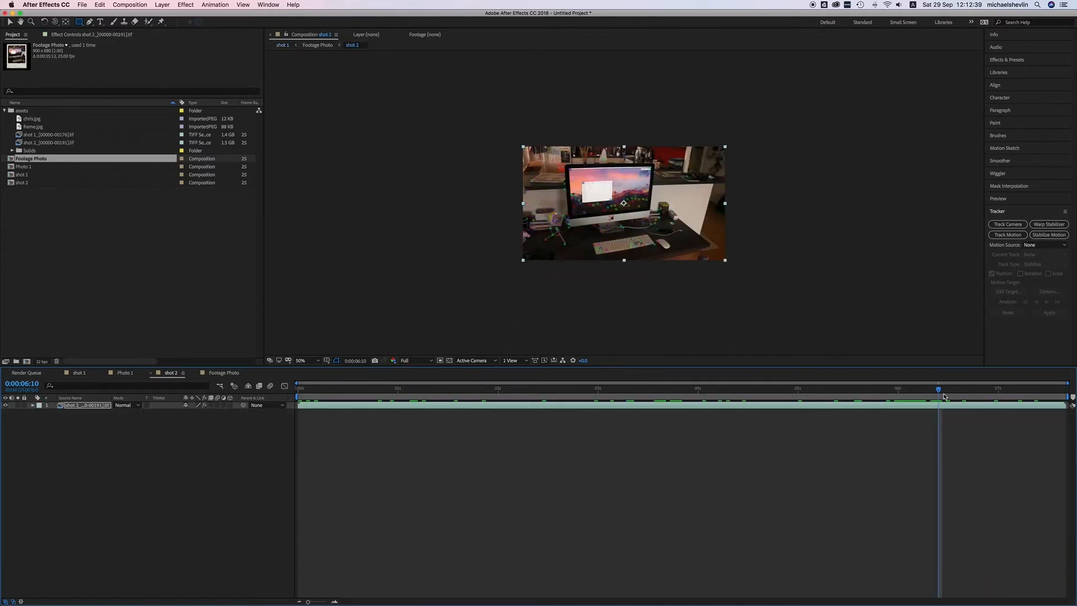
click(228, 373)
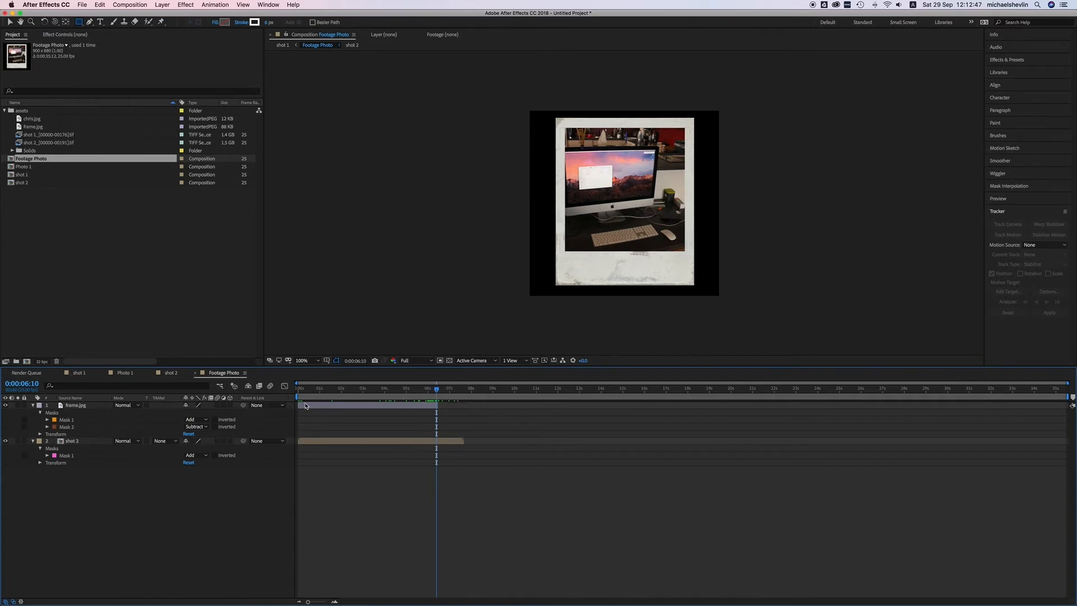
drag(436, 405, 1060, 432)
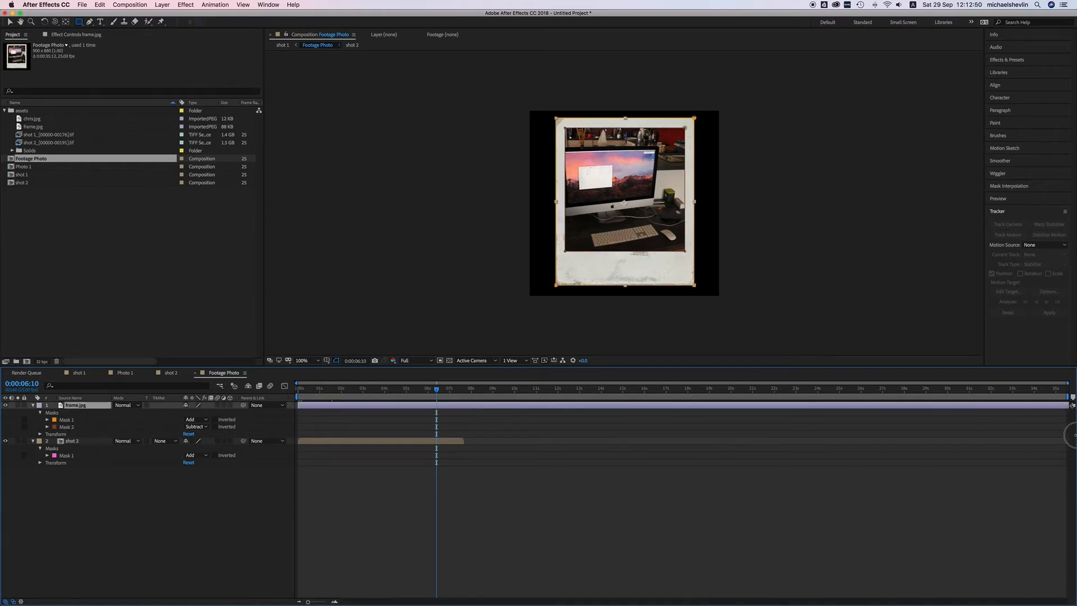
Step: Enable time remapping on the shot 2 layer in the Footage Photo composition
click(446, 441)
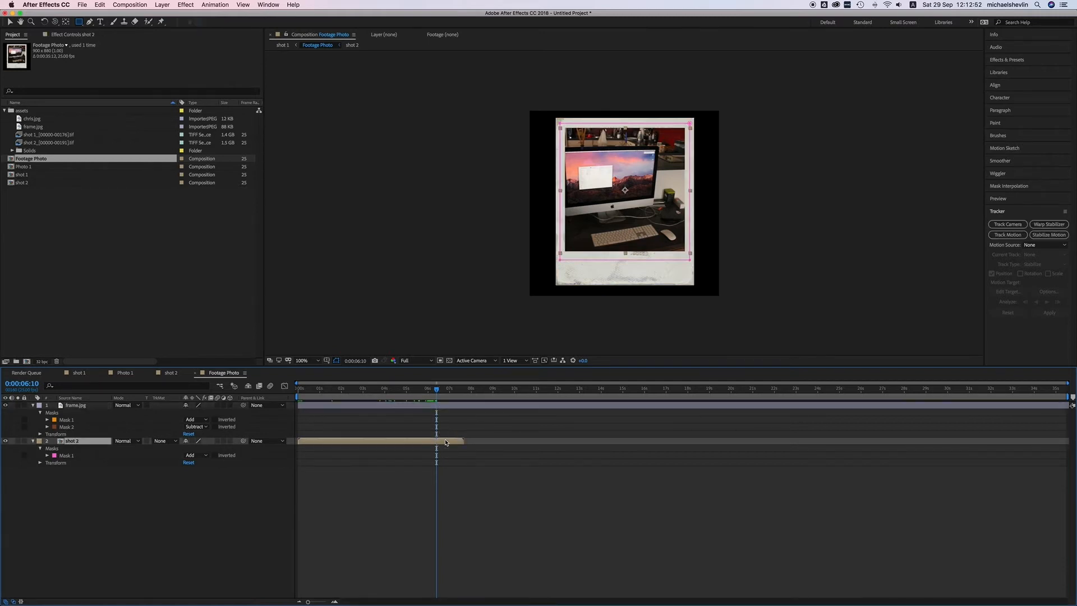
right_click(358, 445)
mouse_move(393, 440)
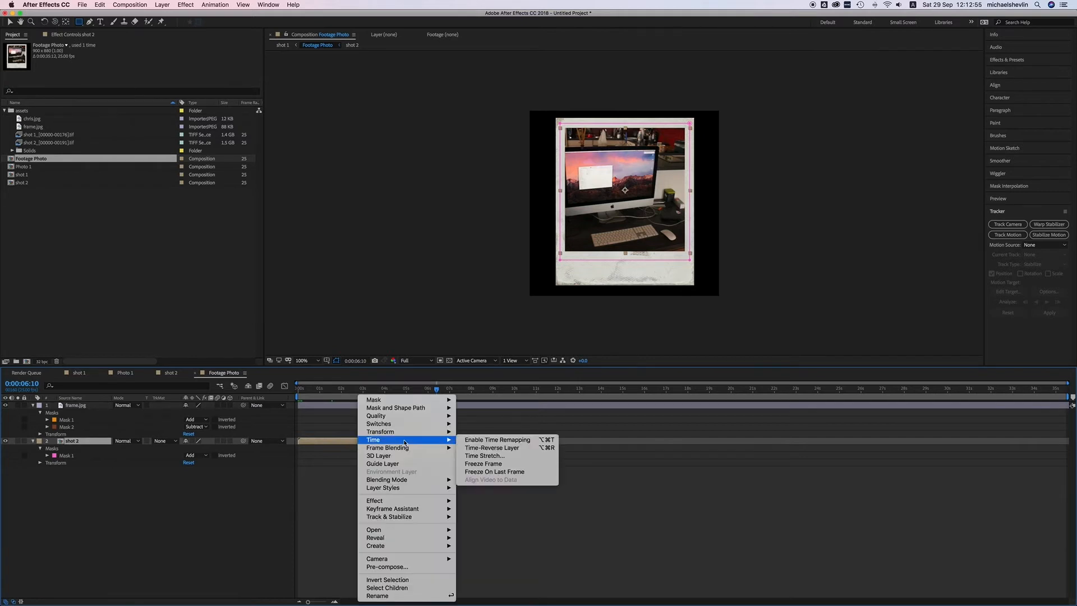
click(488, 441)
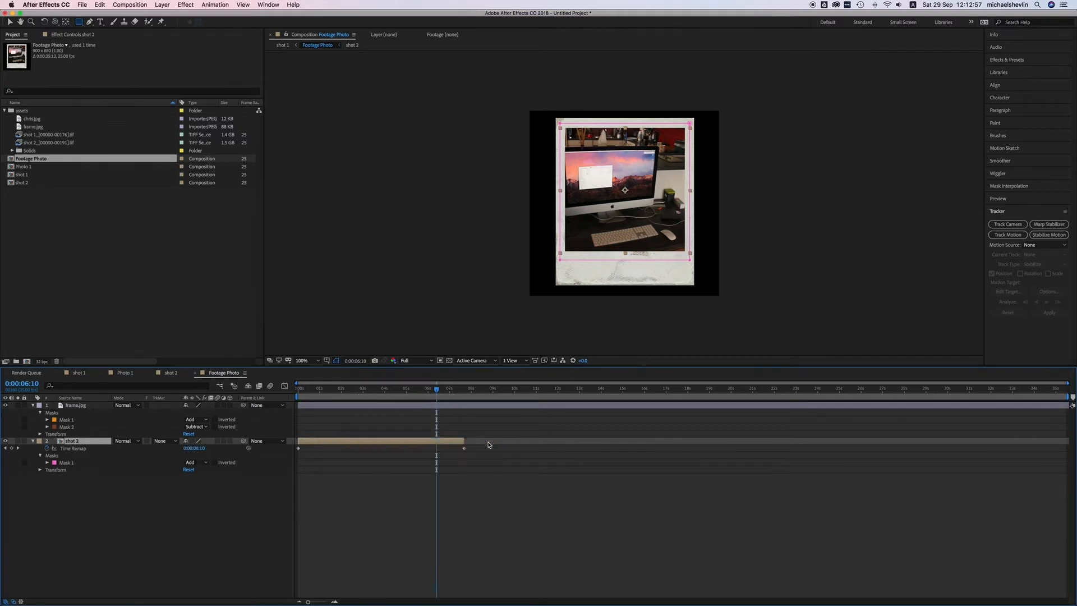
Step: Shift the shot 2 layer so its footage starts at 0:00:06:10, and extend its beginning back to the composition's start as a held frame
drag(345, 444, 482, 443)
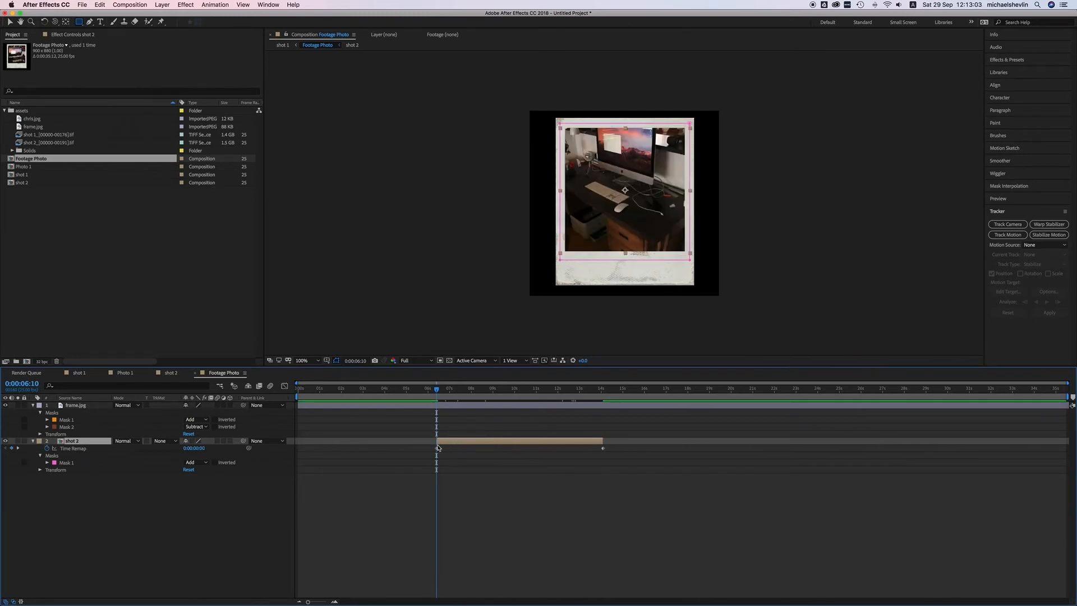
key(Return)
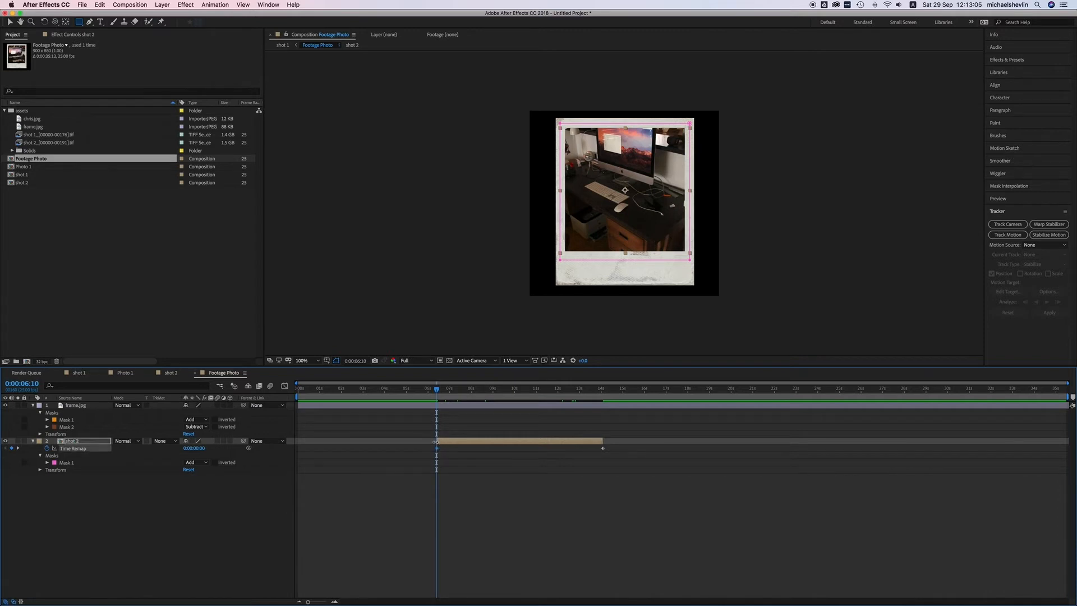
drag(436, 441, 289, 441)
drag(418, 388, 438, 400)
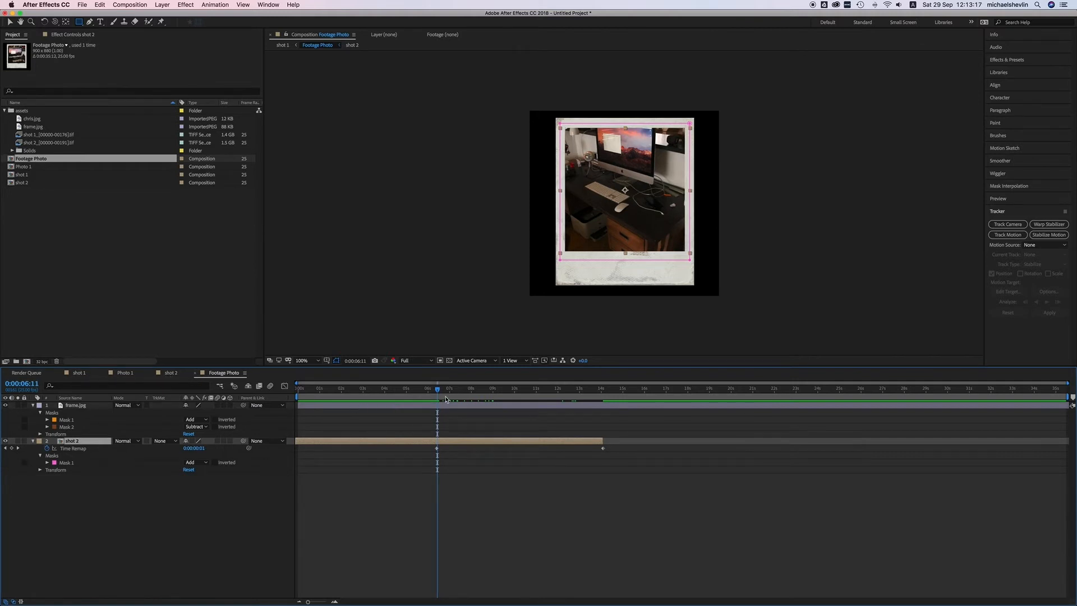
Step: End the work area at the end of the shot 2 layer and trim the Footage Photo composition to it
drag(483, 396, 602, 396)
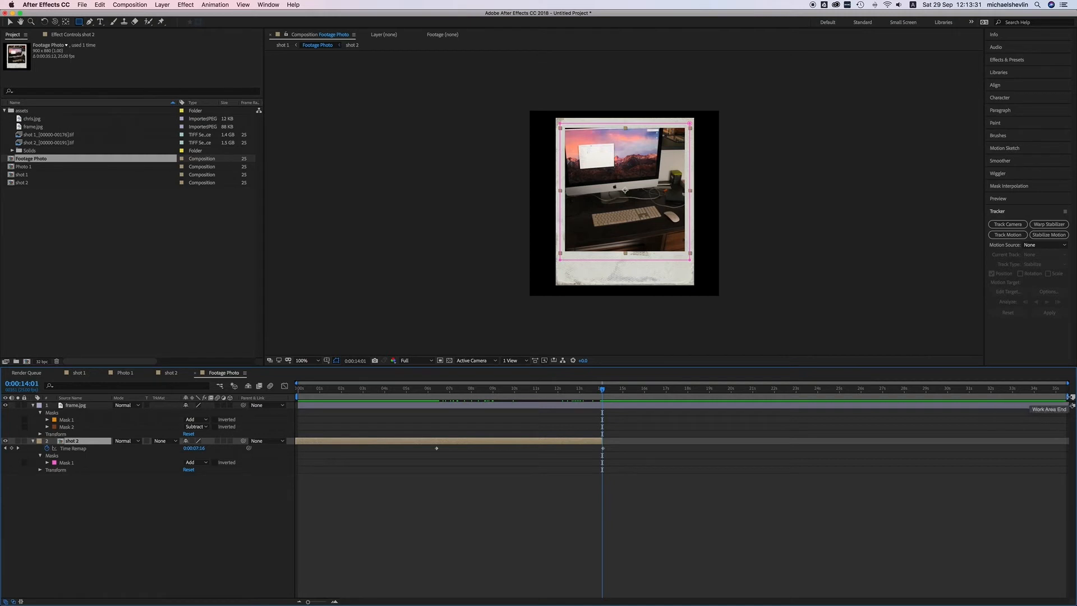
drag(1057, 390, 949, 395)
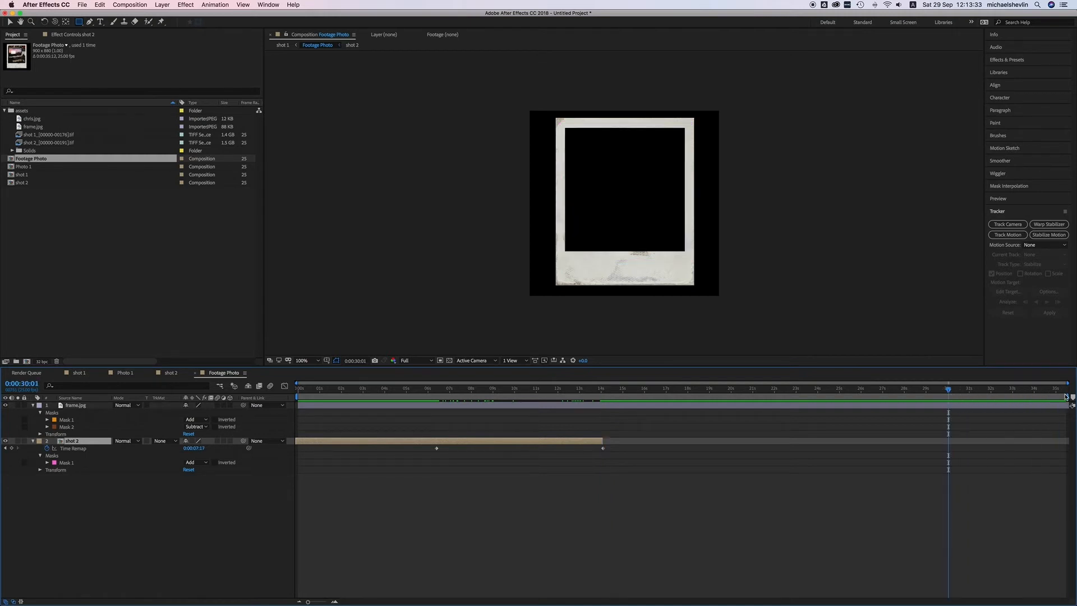
drag(1071, 397, 604, 413)
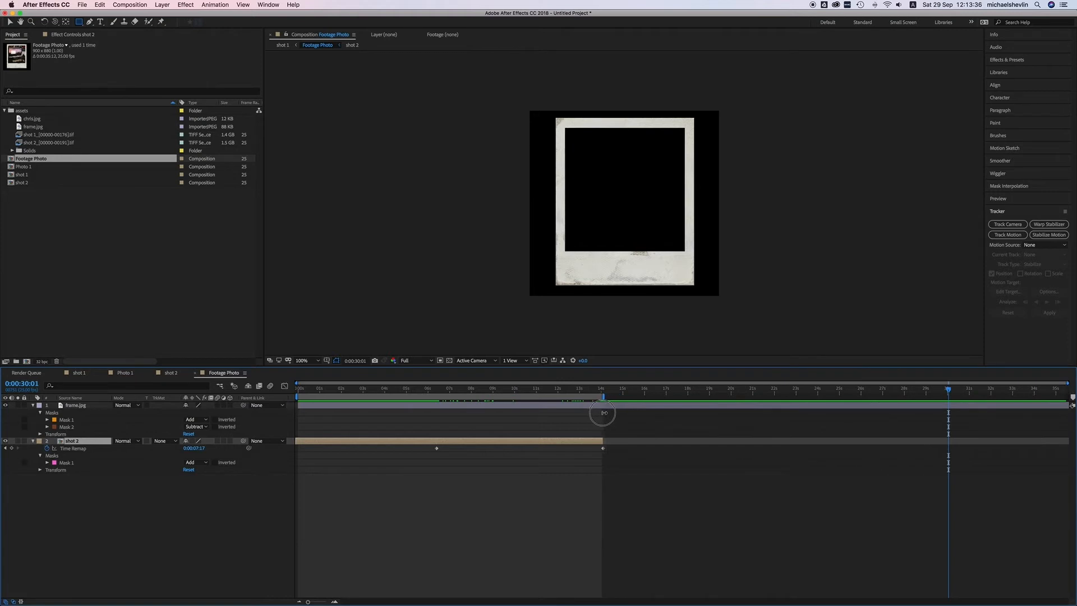
right_click(554, 398)
click(597, 419)
click(1056, 391)
drag(1056, 391, 542, 390)
Step: Set the shot 1 composition's duration to 0:00:20:02 and show its whole length in the timeline
click(77, 372)
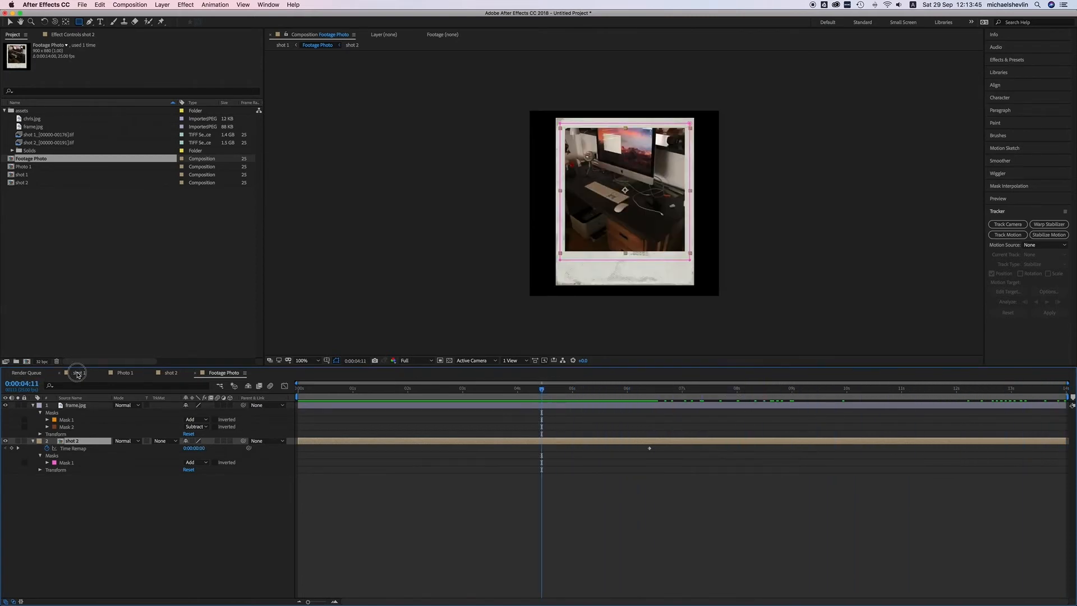
click(118, 4)
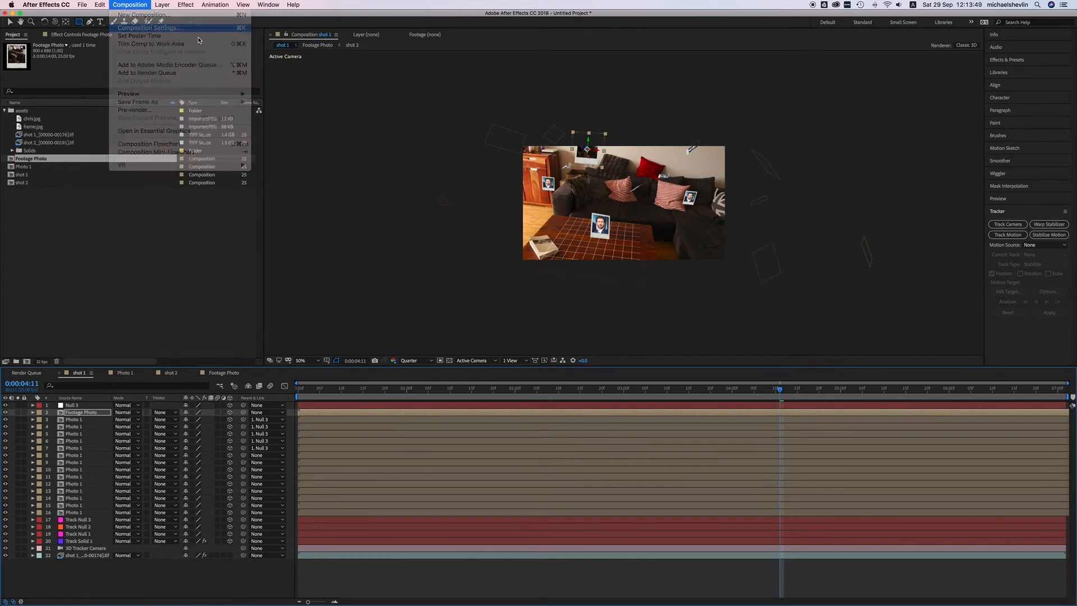
click(481, 331)
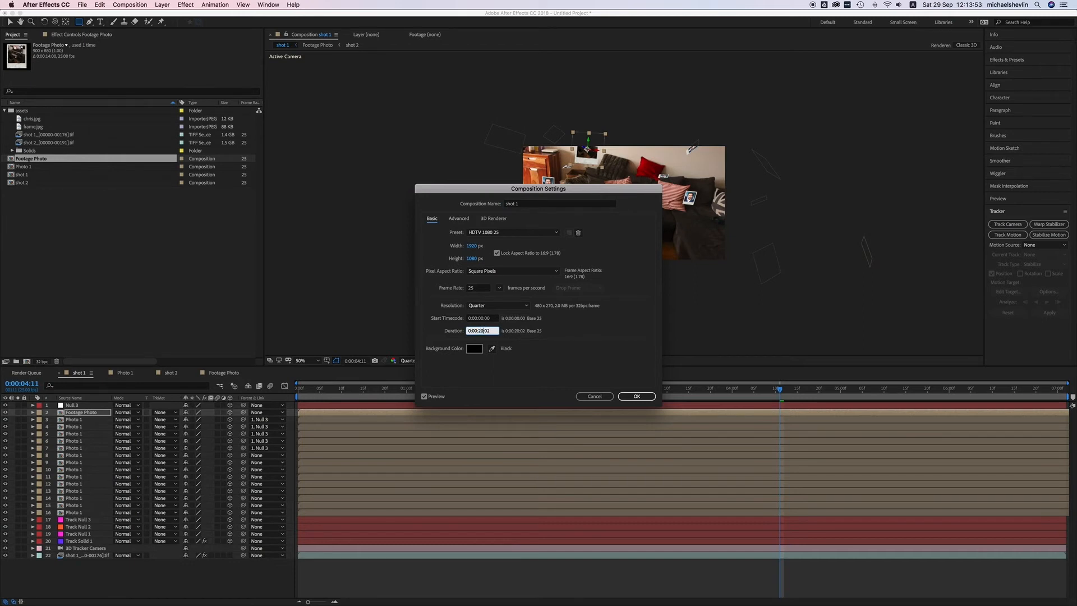
key(Return)
mouse_move(320, 602)
mouse_down()
mouse_move(330, 602)
mouse_move(302, 602)
mouse_up()
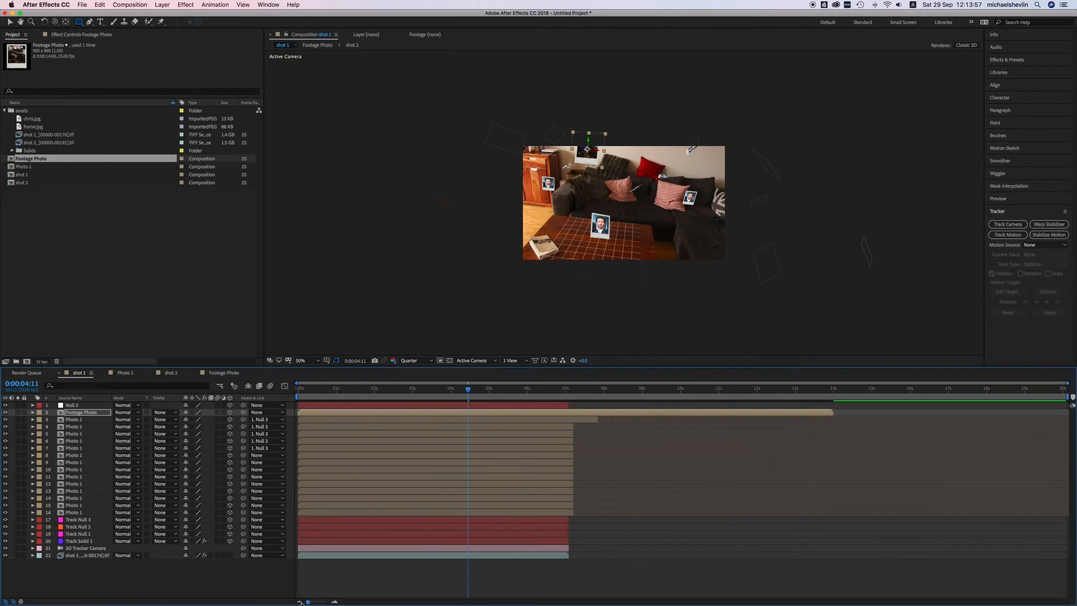
Step: Place the shot 2 composition directly above the Footage Photo layer in shot 1, starting at 0:00:06:10
drag(474, 394, 548, 394)
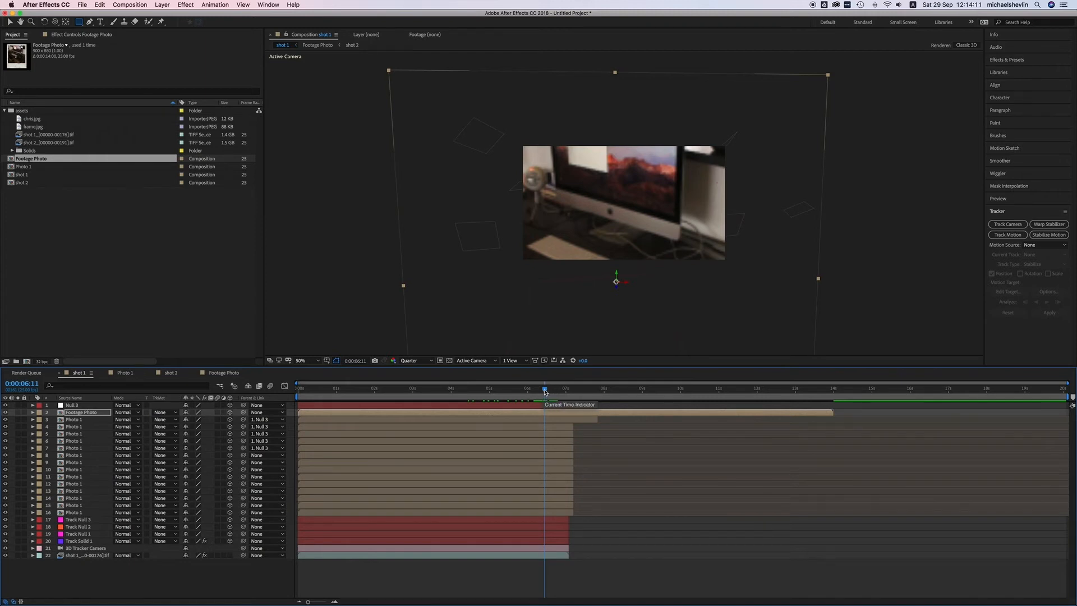
drag(545, 392, 543, 393)
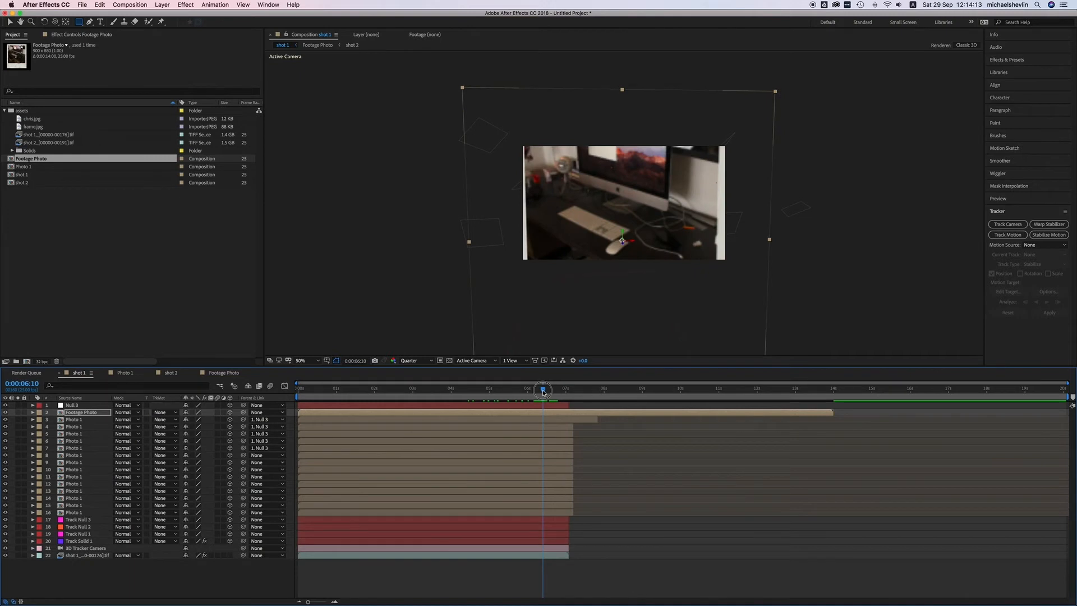
click(73, 204)
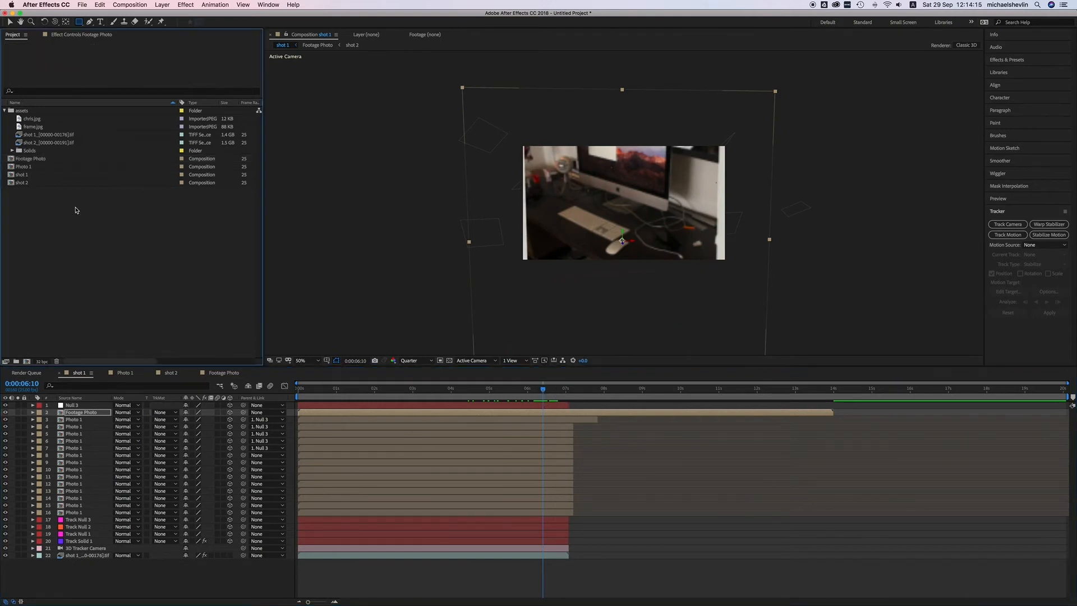
click(11, 177)
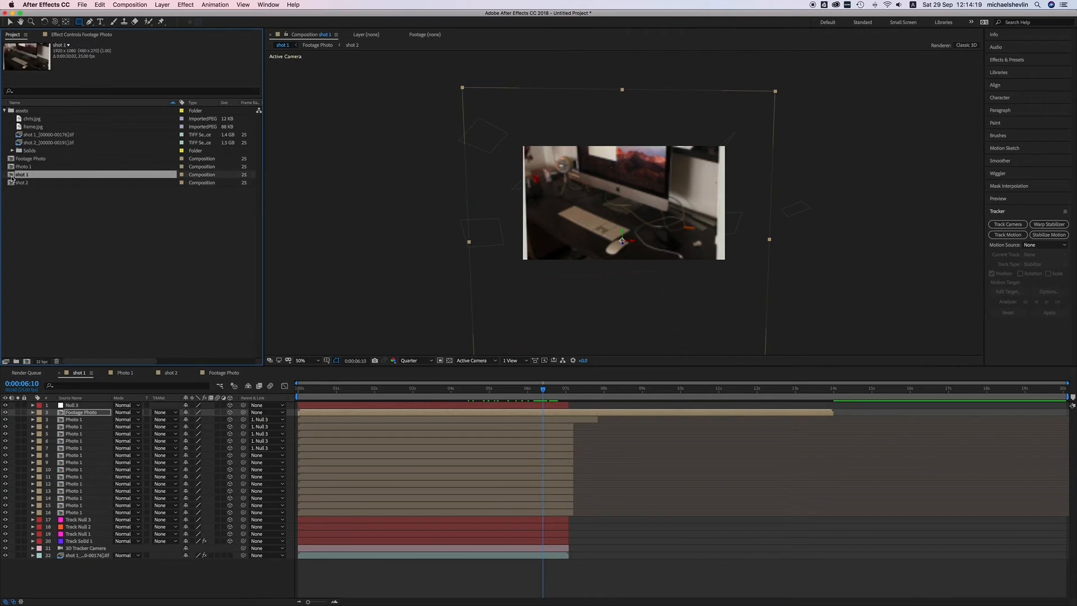
click(11, 184)
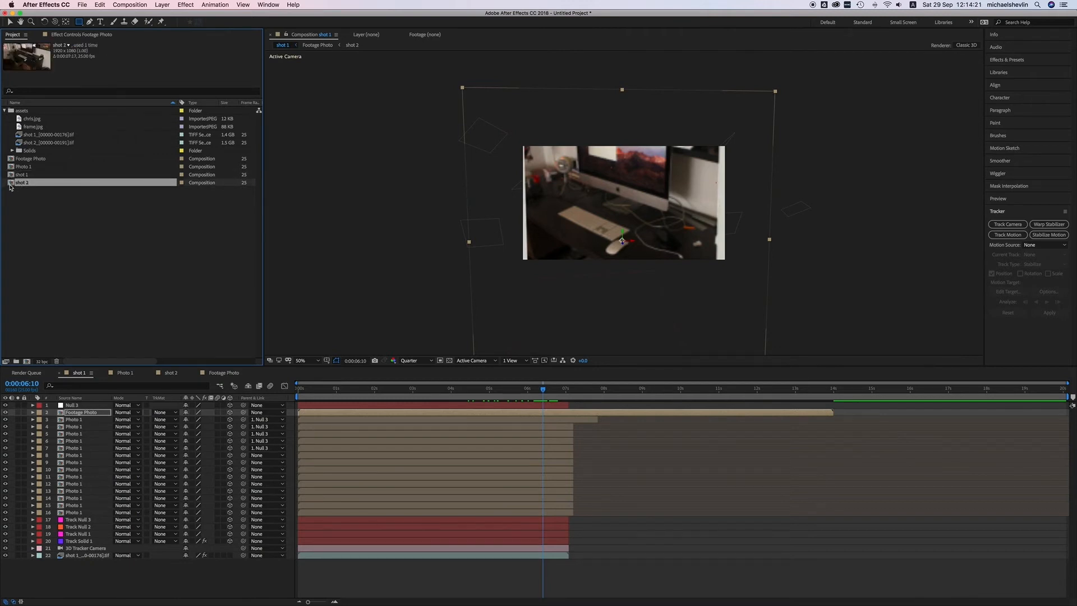
drag(11, 183, 85, 409)
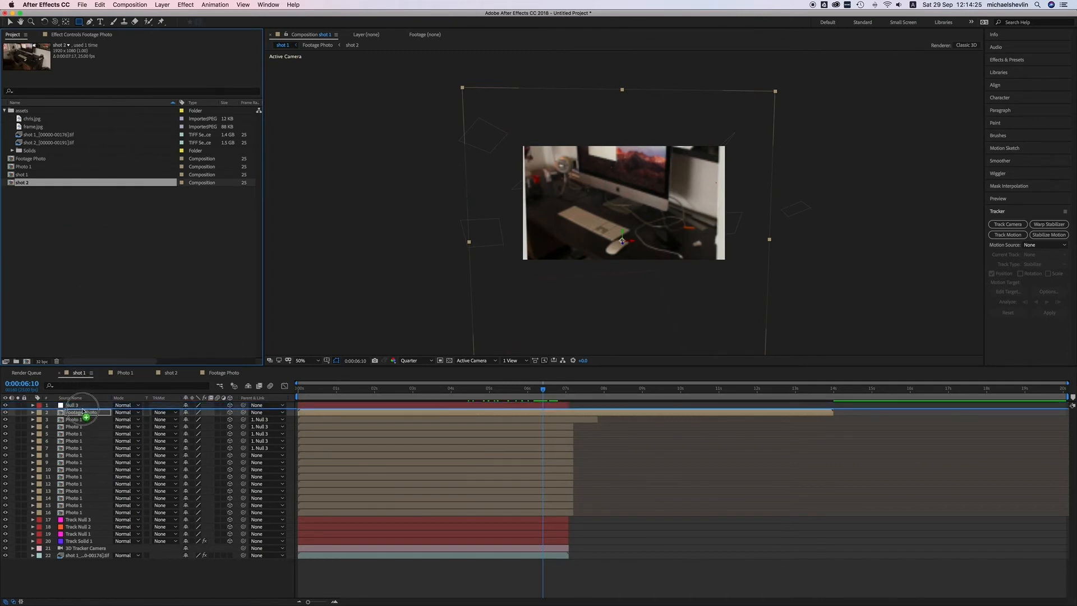
drag(345, 413, 588, 416)
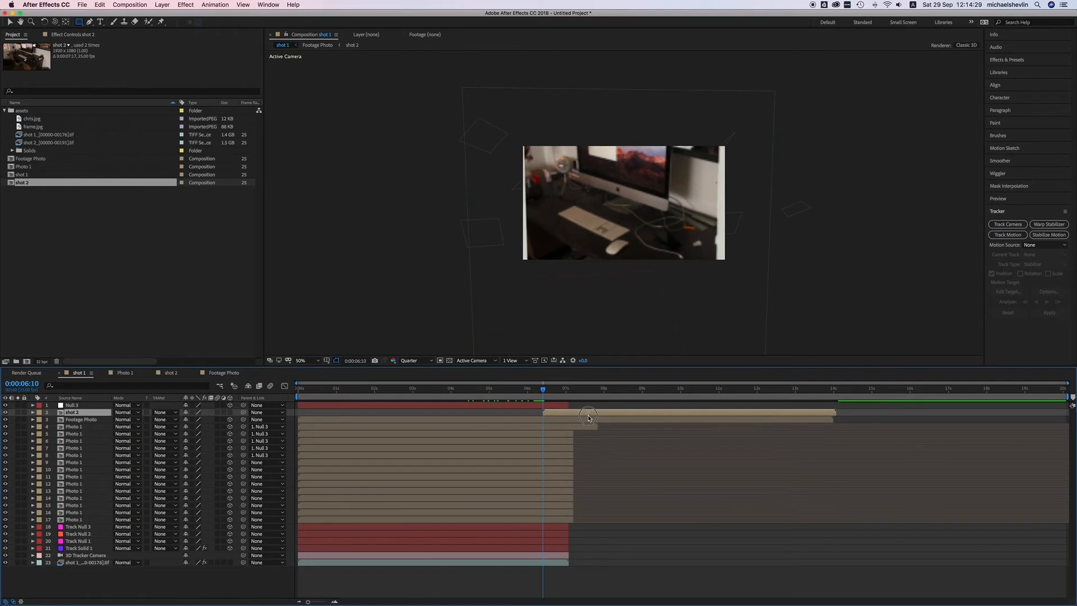
Step: Lower the shot 2 layer's opacity to about half at 0:00:06:10 so the polaroid shows through
mouse_move(544, 393)
mouse_down()
mouse_move(534, 393)
mouse_move(544, 394)
mouse_up()
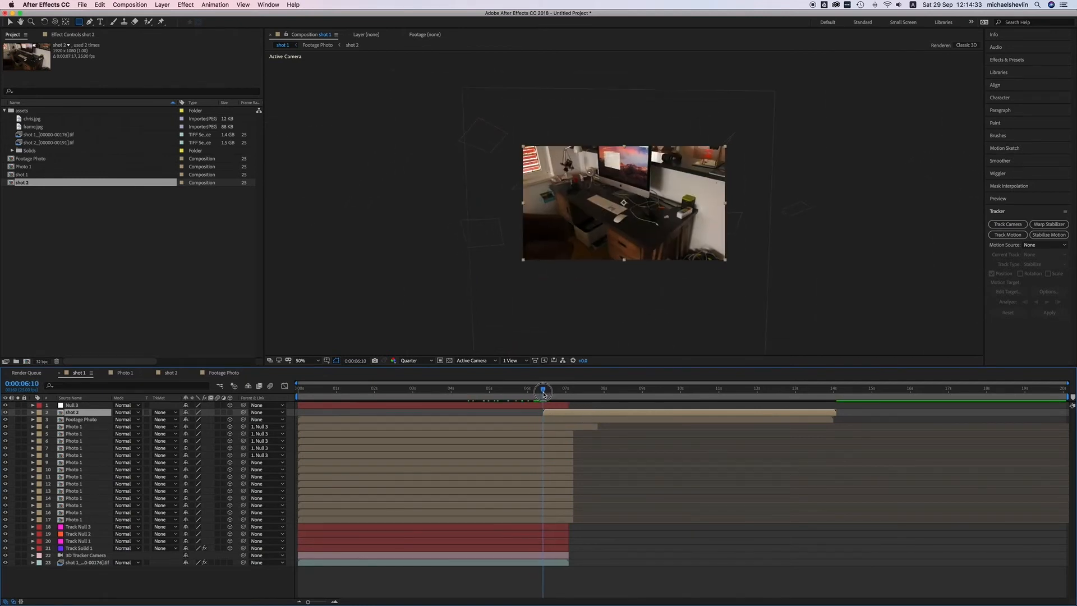
key(period)
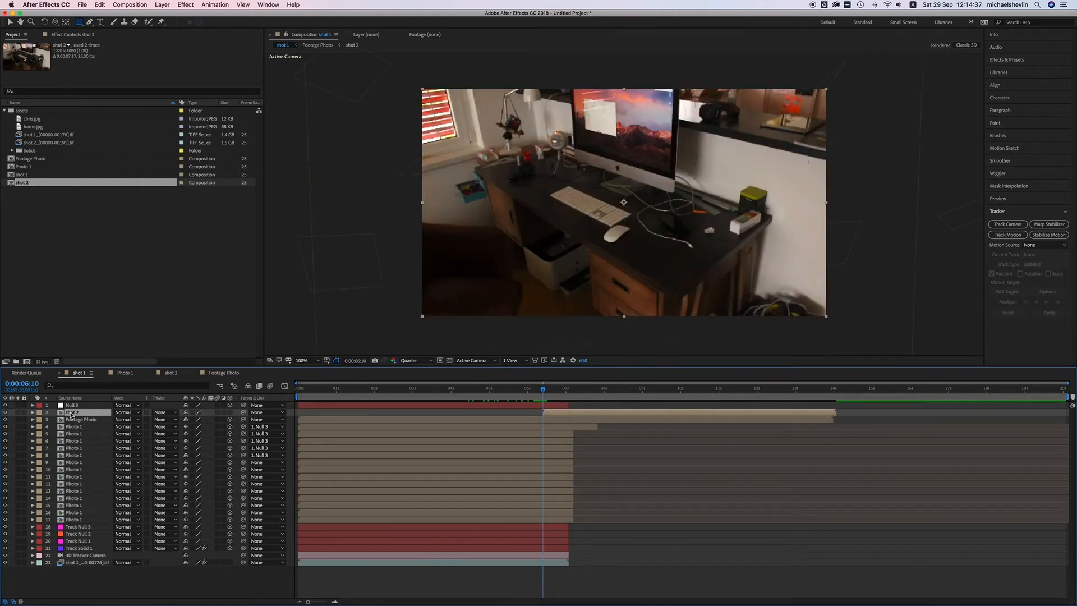
key(t)
drag(190, 422, 170, 423)
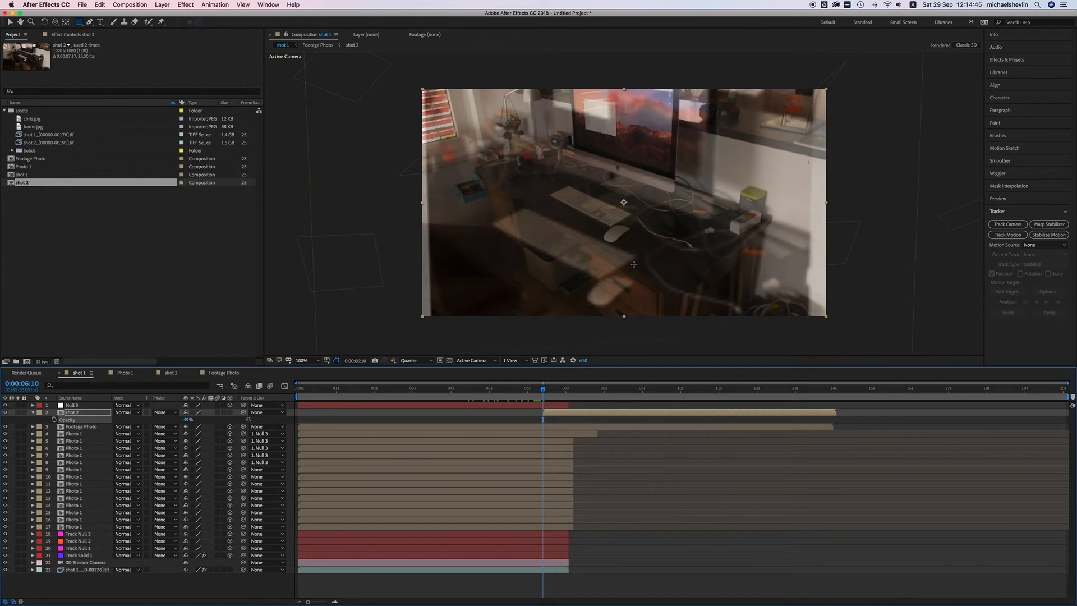
Step: Enlarge the semi-transparent shot 2 layer to about 176.7% and move it to line up with the desk picture in the polaroid
key(v)
mouse_move(691, 249)
mouse_down()
mouse_move(668, 234)
mouse_move(677, 256)
mouse_move(712, 252)
mouse_move(696, 253)
mouse_up()
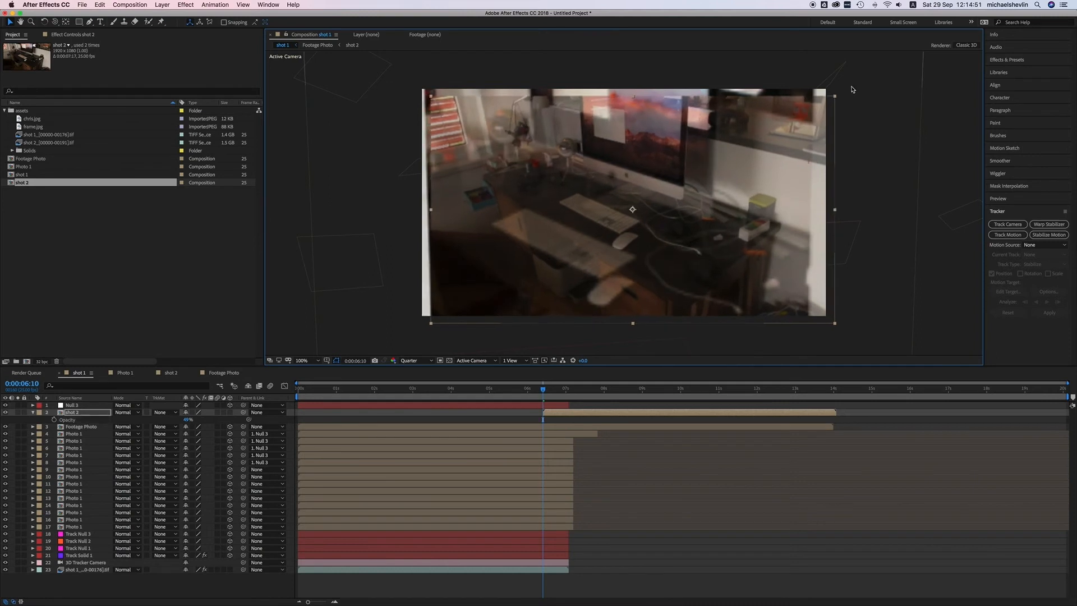
drag(836, 96, 977, 49)
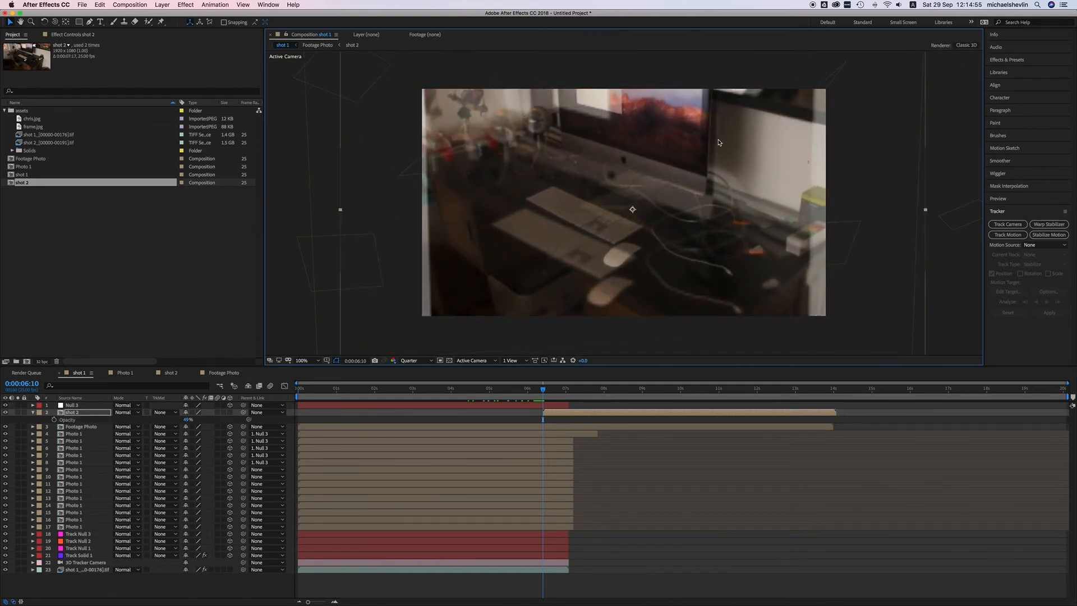
key(comma)
key(comma)
drag(776, 287, 791, 307)
drag(641, 162, 634, 163)
drag(786, 304, 806, 327)
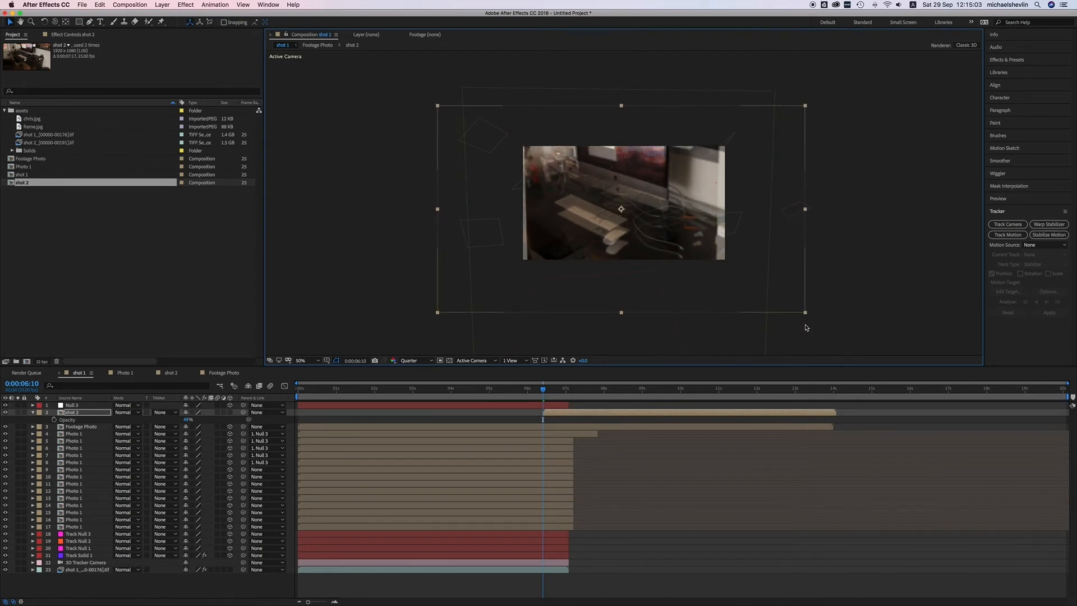
mouse_move(438, 313)
mouse_down()
mouse_move(428, 314)
mouse_move(442, 309)
mouse_up()
drag(619, 192, 623, 200)
key(slash)
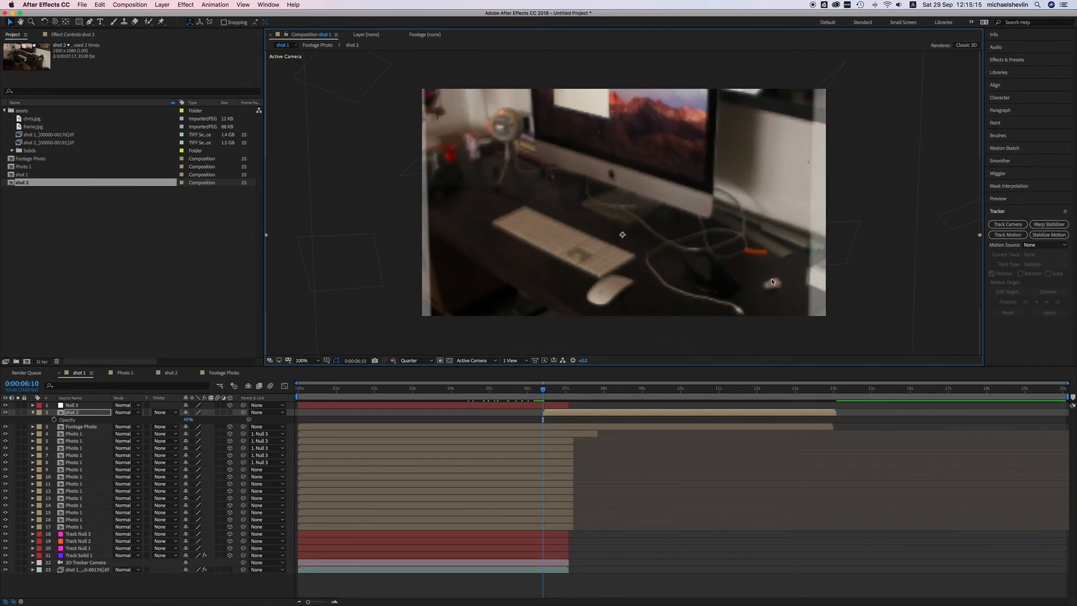
Step: Set the viewer resolution to Full and nudge the shot 2 layer to refine its match with the polaroid picture
click(415, 360)
click(414, 373)
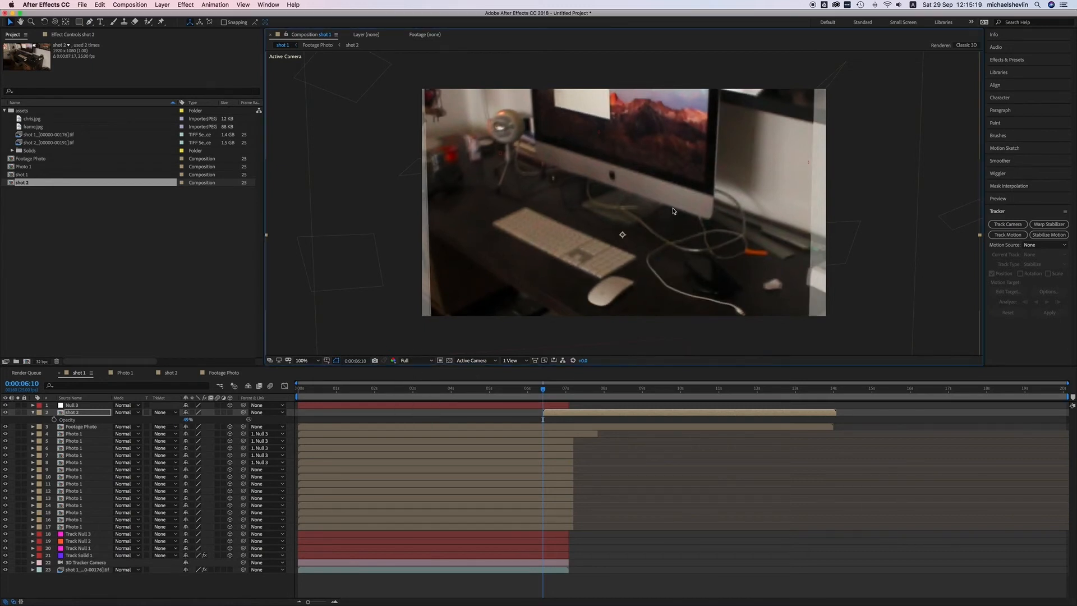
drag(608, 204, 607, 207)
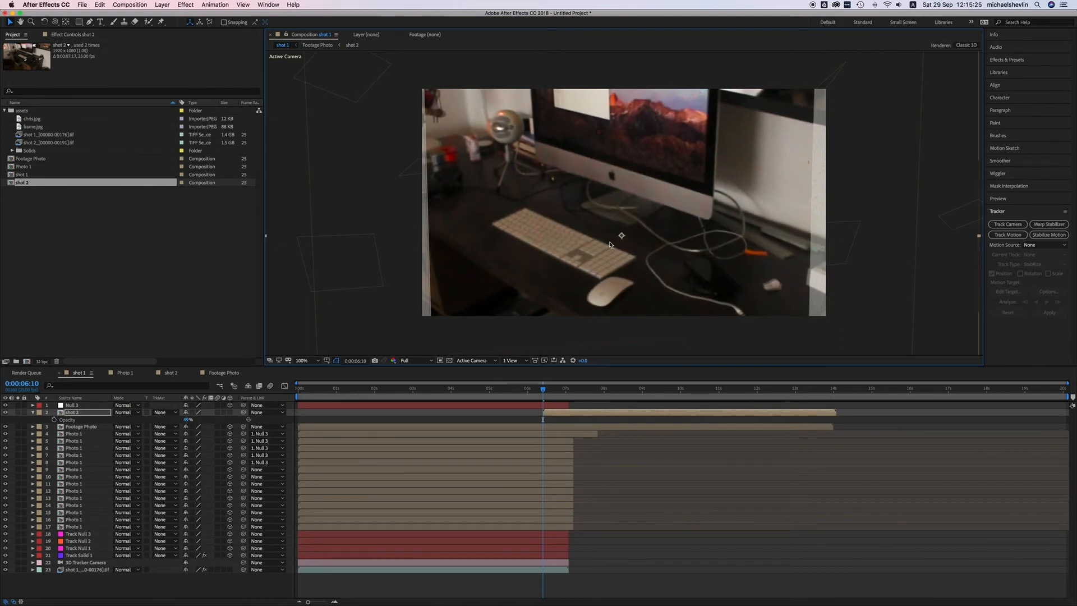
Step: Preview the transition into the shot 2 layer from 0:00:05:19
drag(542, 394, 518, 391)
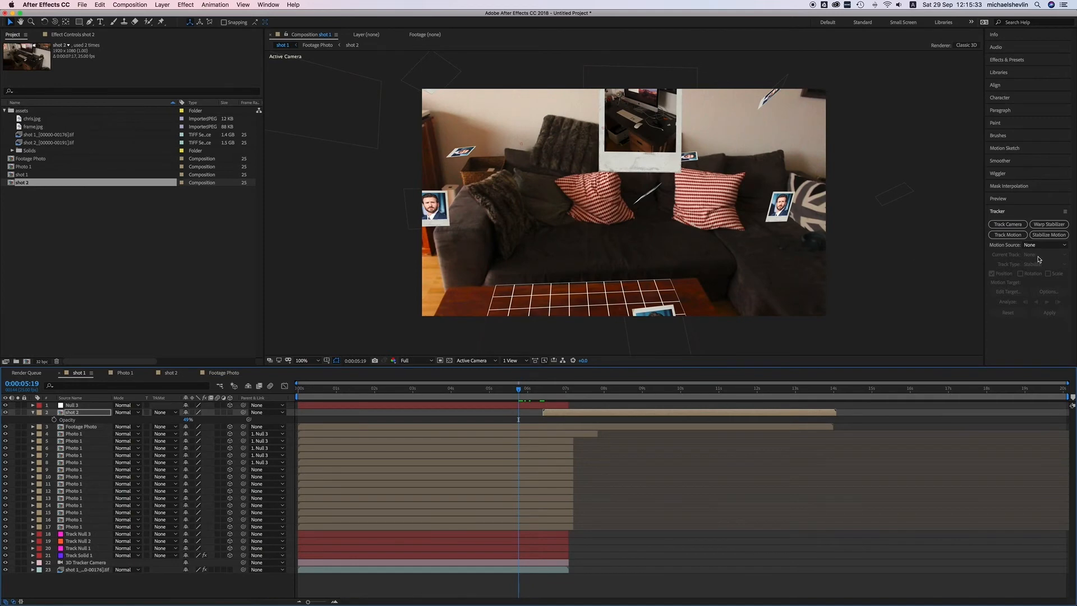
click(1022, 200)
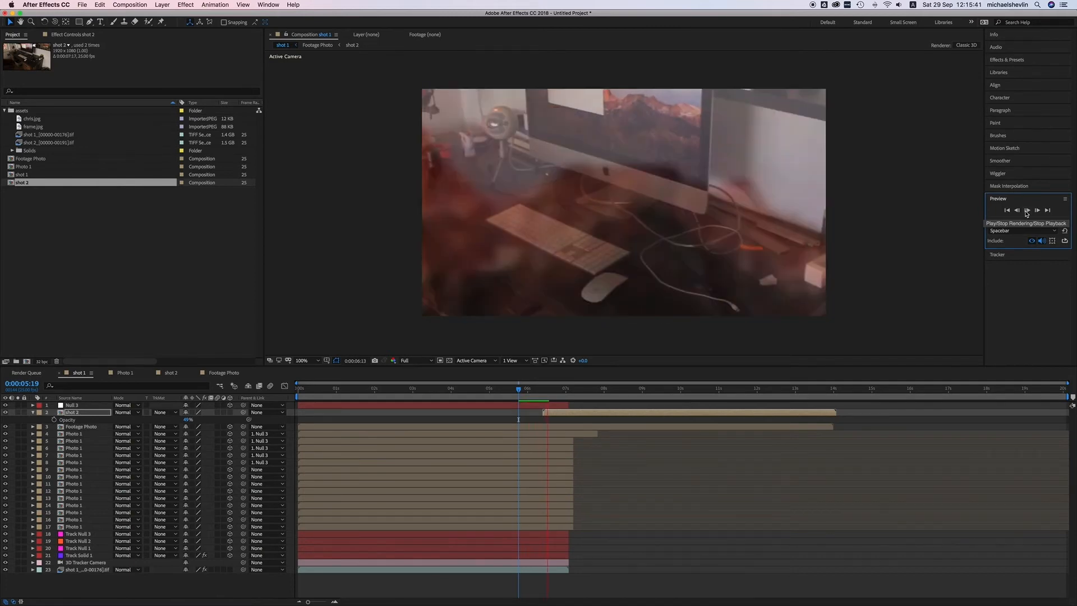
key(space)
key(space)
Step: Set the shot 2 layer's opacity back to 100% and preview the transition from 0:00:05:11
drag(534, 390, 543, 391)
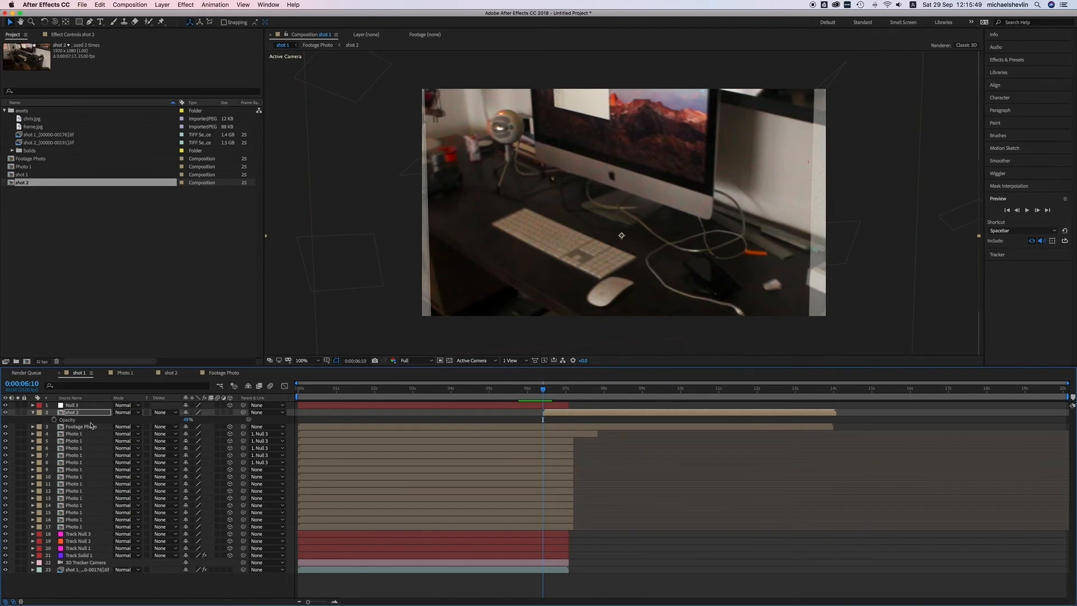
drag(188, 420, 322, 421)
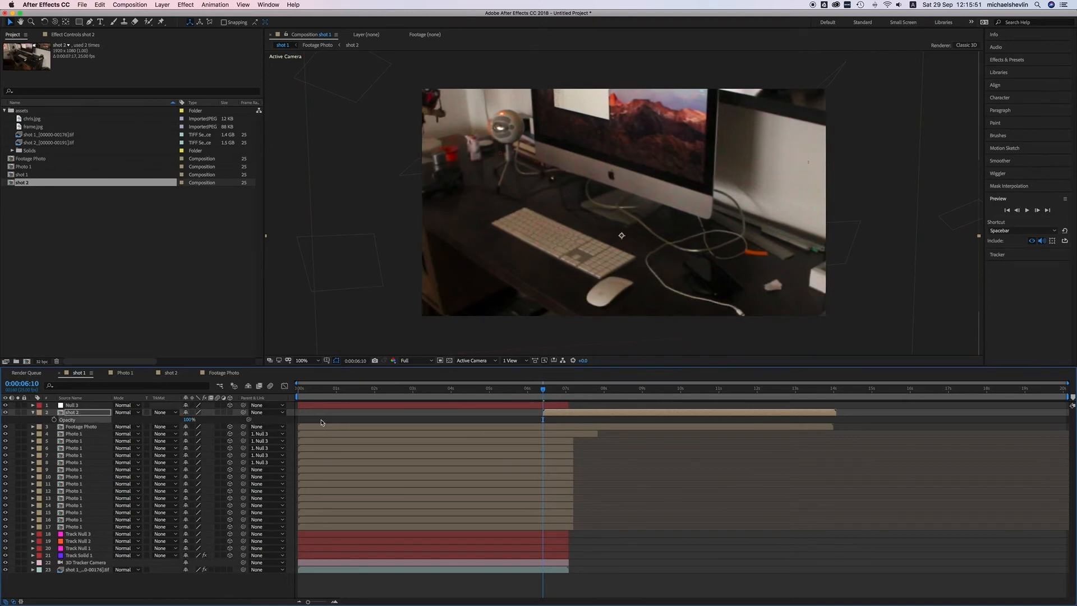
drag(544, 393, 509, 396)
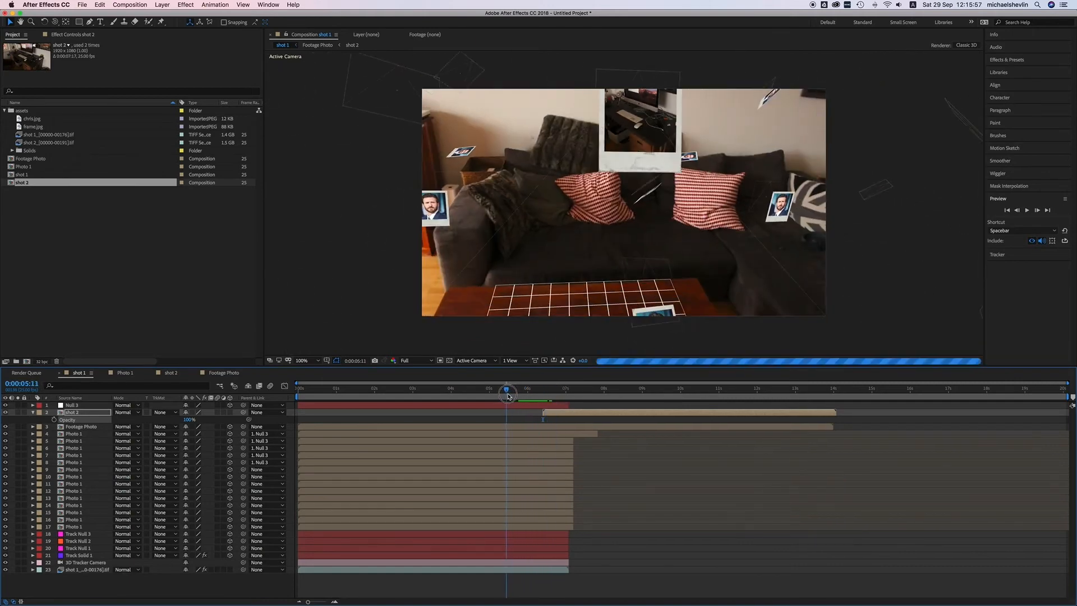
click(1029, 213)
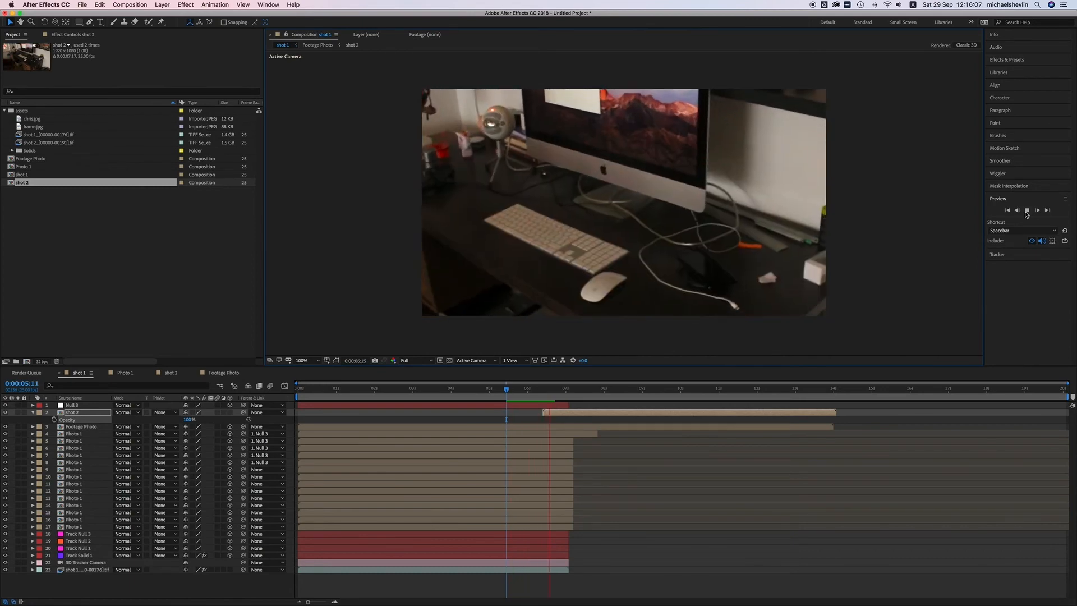
click(1027, 211)
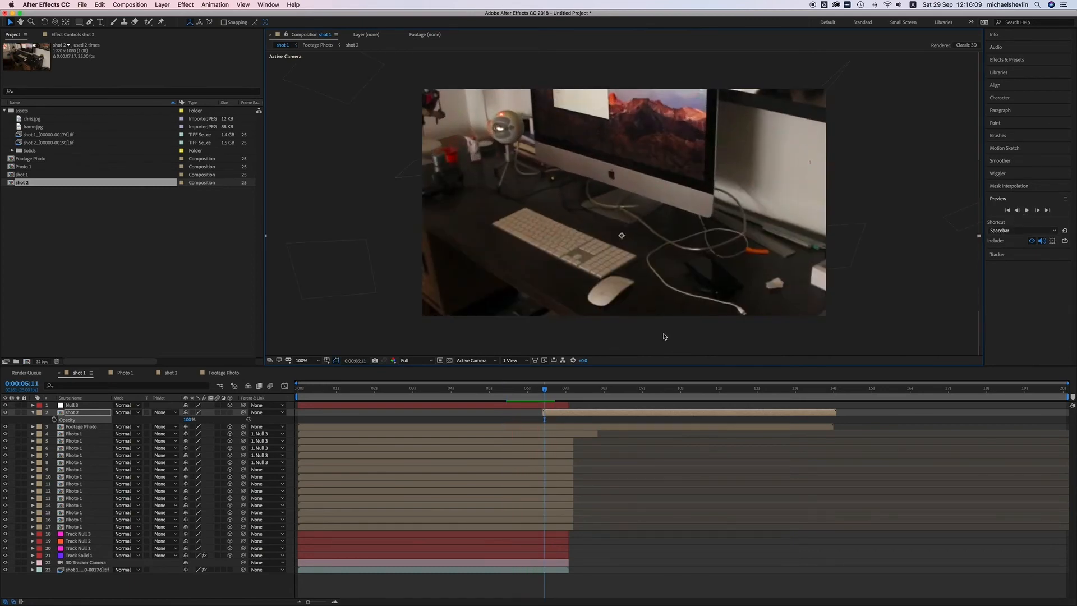
Step: Set starting Position and Scale keyframes on the shot 2 layer at 0:00:06:10
drag(548, 391, 543, 391)
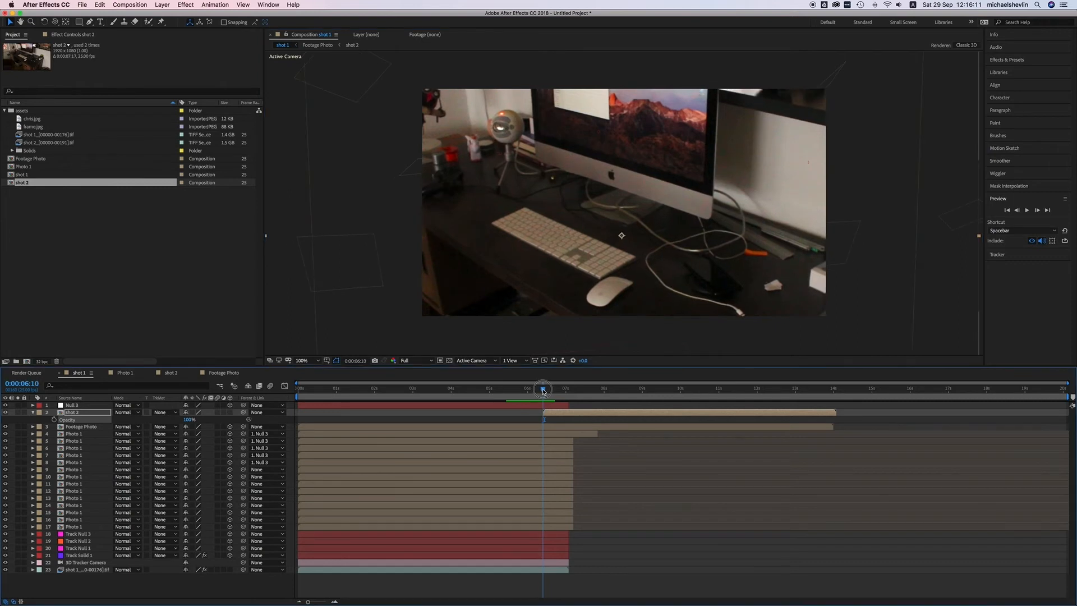
click(33, 413)
click(32, 412)
click(54, 434)
click(55, 441)
scroll(534, 411, down, 1)
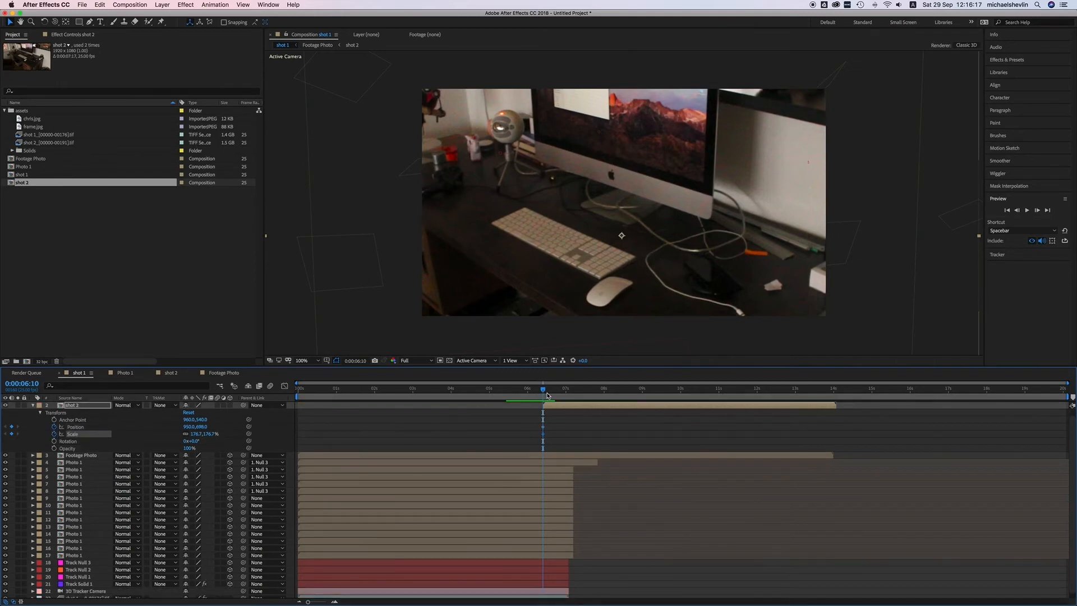
Step: At 0:00:14:00, set the shot 2 layer's scale to 100% and move it up to fill the frame
drag(644, 387, 834, 386)
click(188, 434)
text(1)
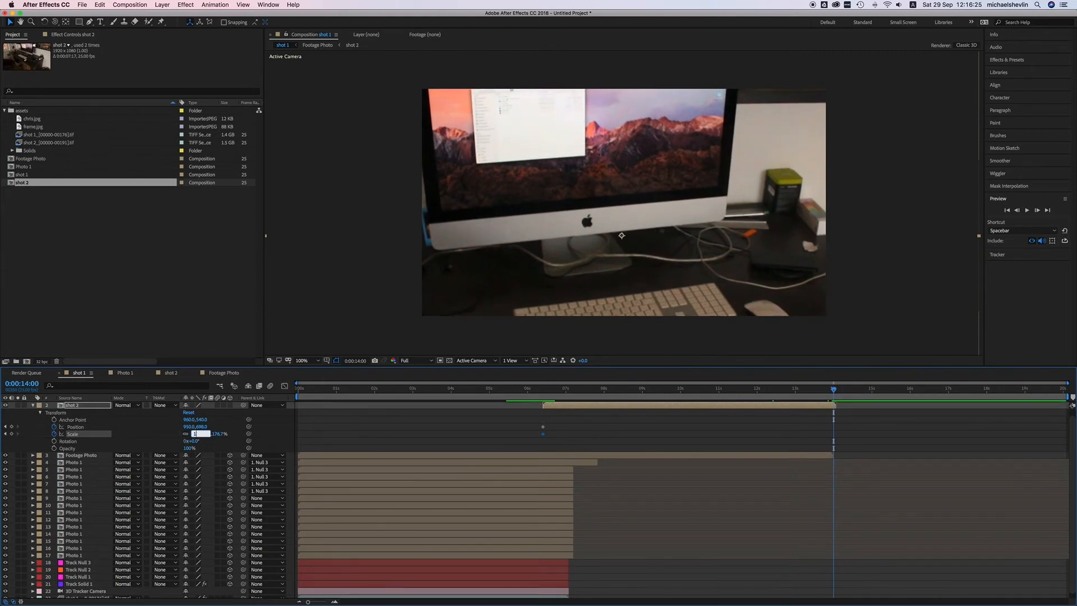
text(00)
key(Return)
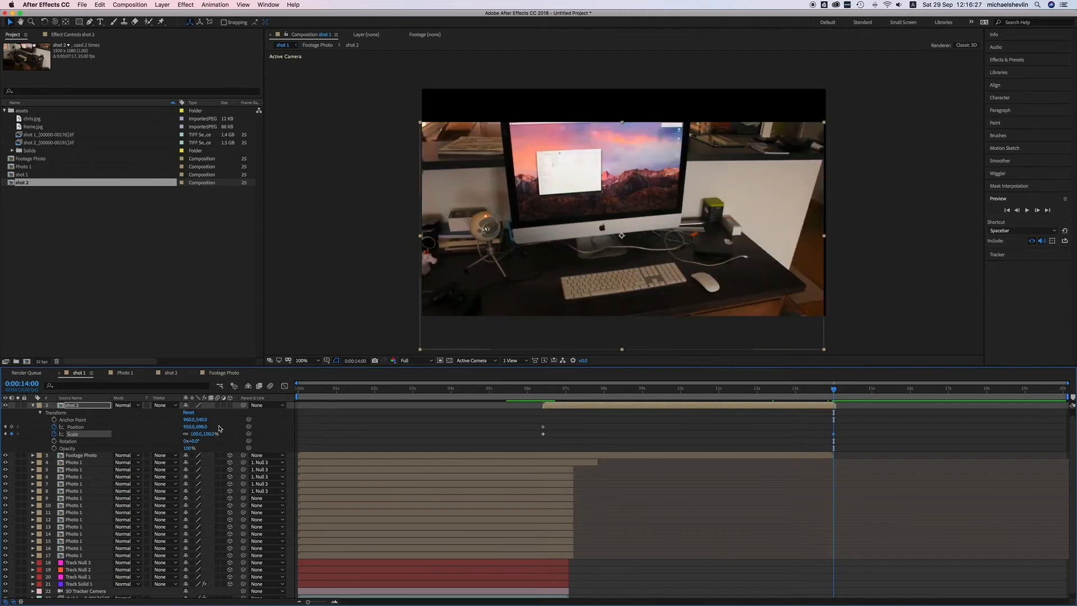
drag(629, 277, 629, 262)
drag(629, 263, 631, 244)
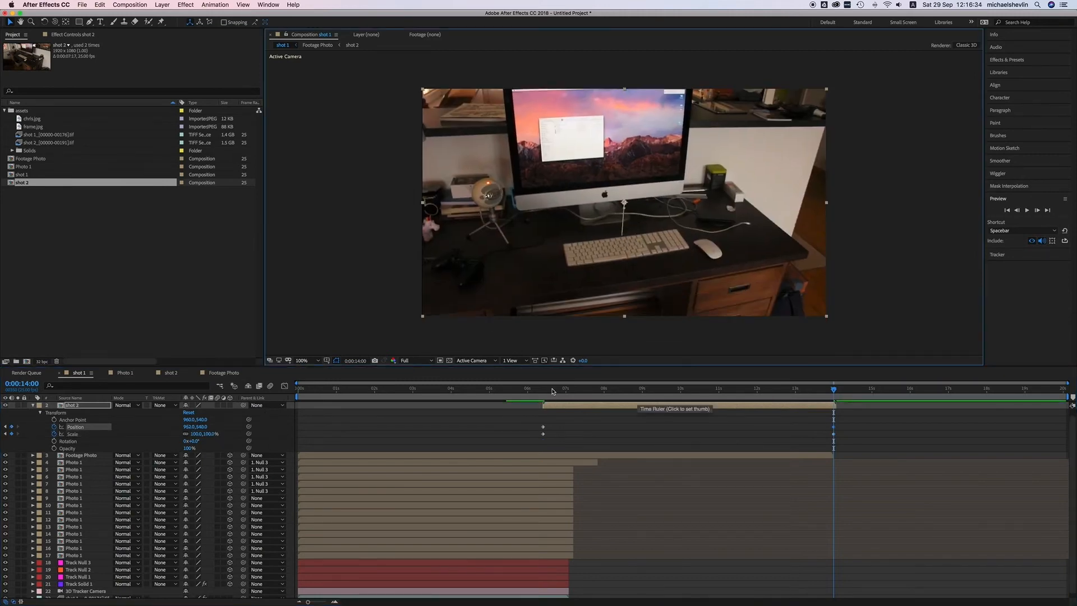
Step: Preview the shot 1 composition from its beginning
drag(552, 392, 237, 386)
click(1028, 211)
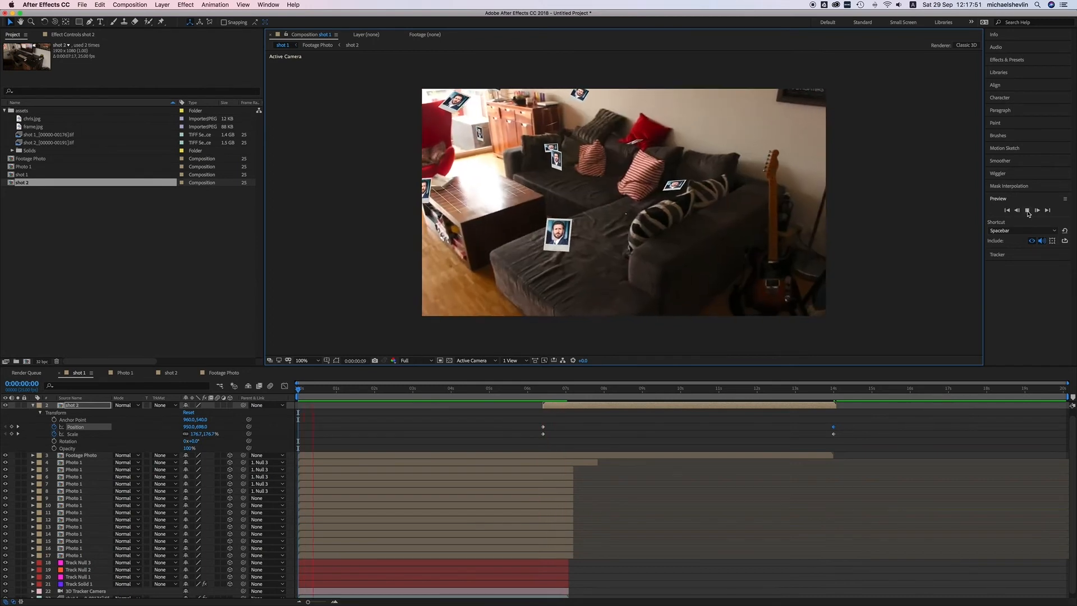
key(space)
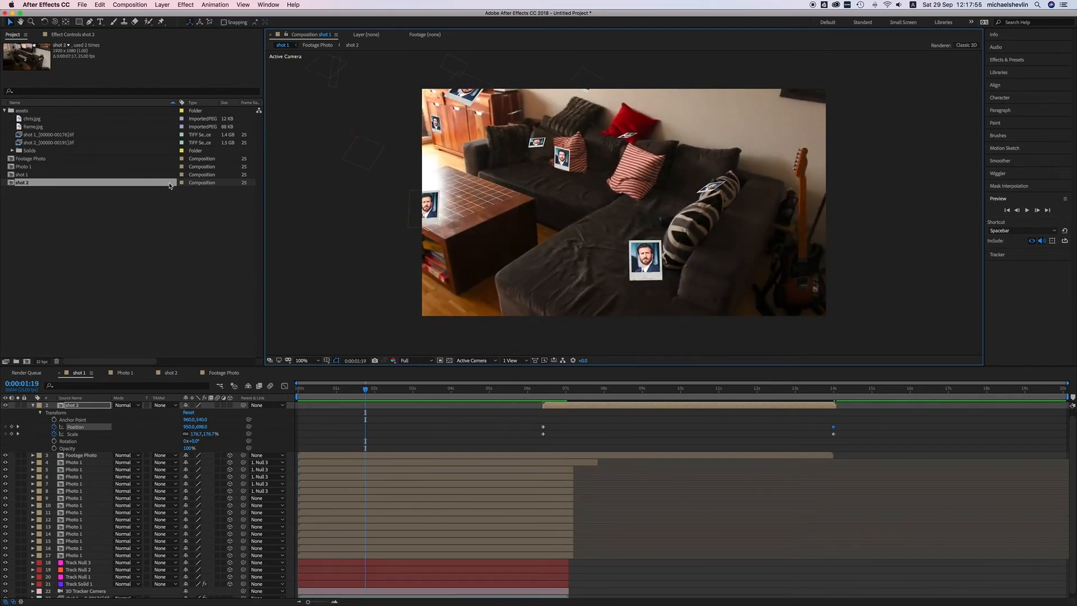
Step: In the shot 2 composition, create a tracked solid and camera from the 3D Camera Tracker points on the desktop at 0:00:00:03
click(37, 203)
double_click(10, 185)
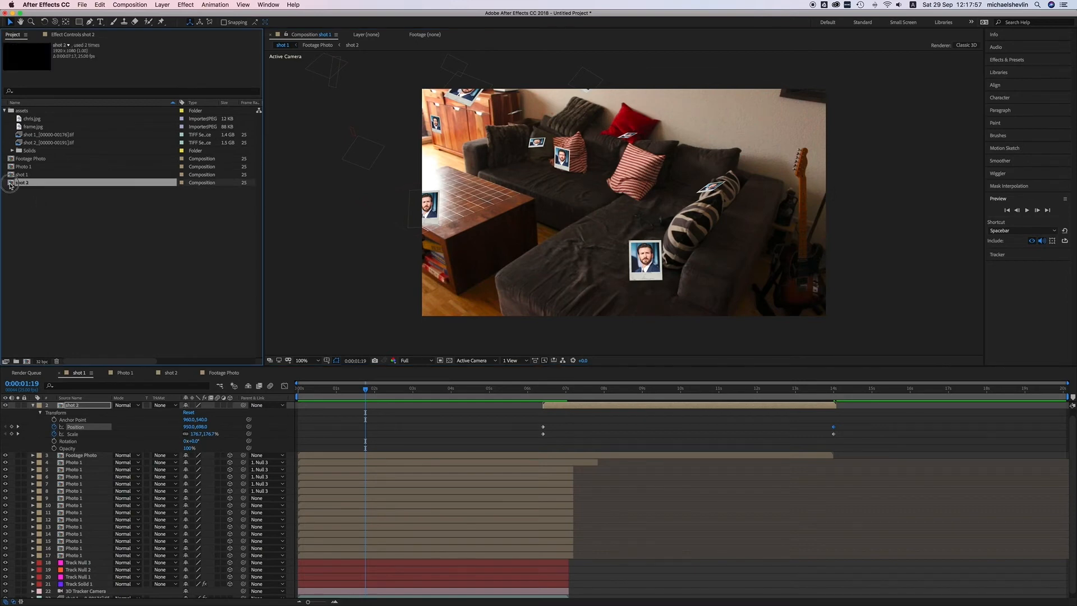
mouse_move(313, 392)
mouse_down()
mouse_move(343, 390)
mouse_move(310, 389)
mouse_up()
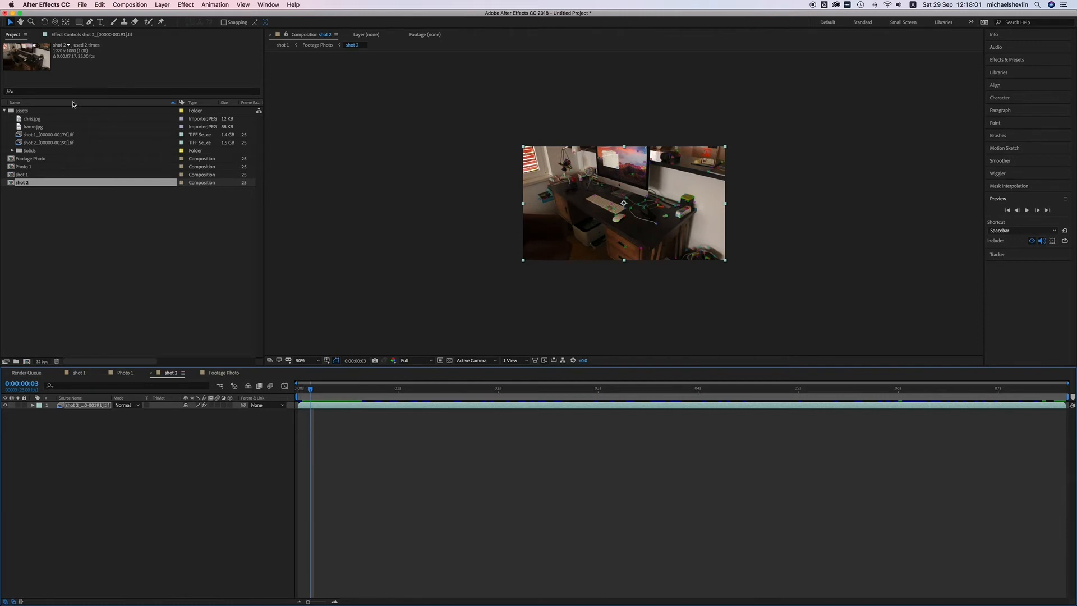
click(76, 35)
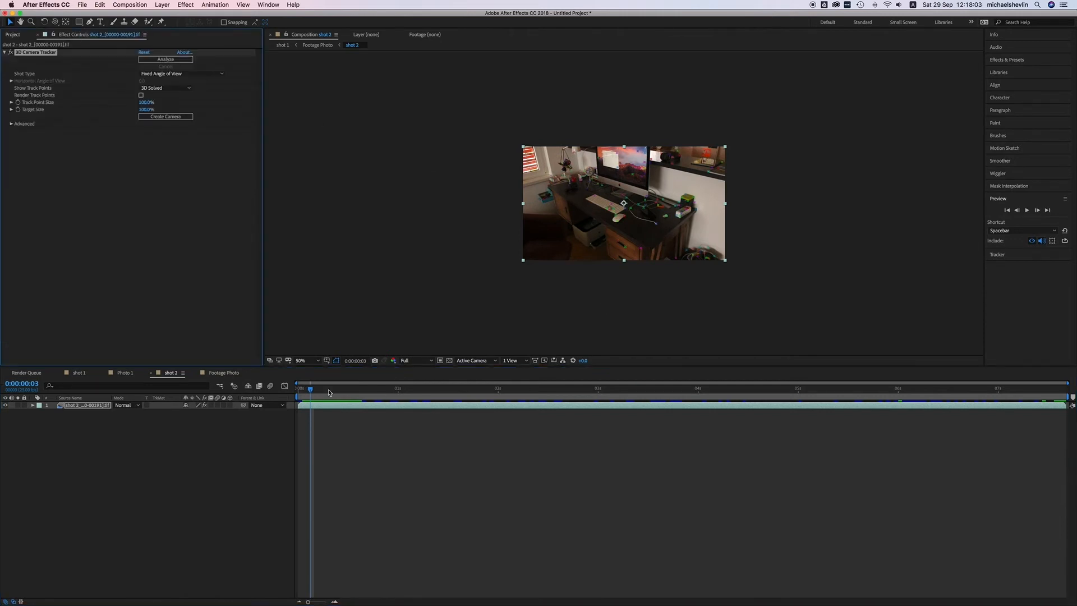
click(635, 217)
right_click(634, 217)
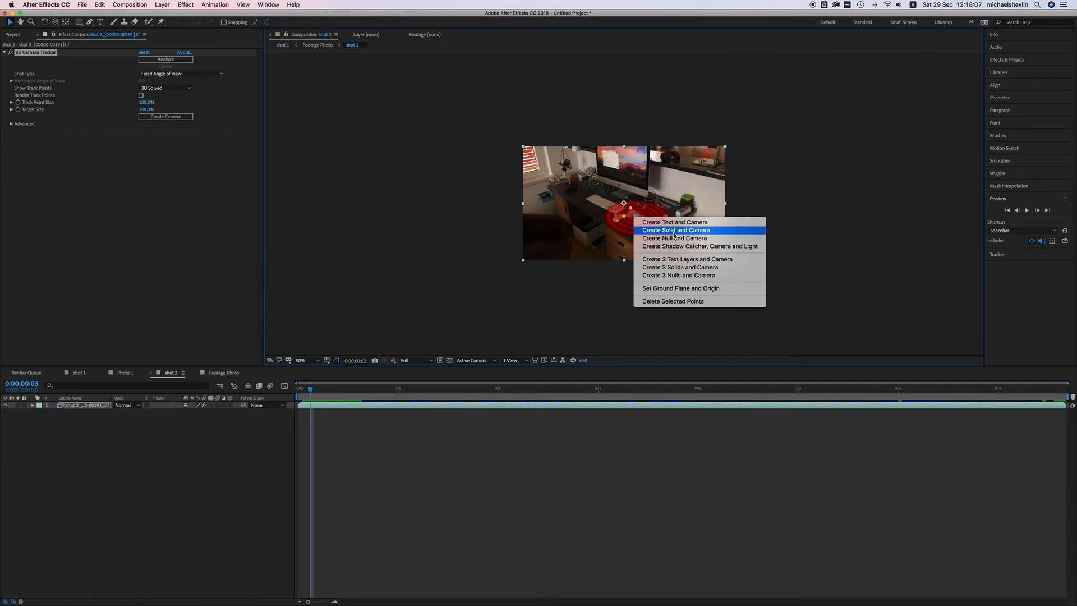
click(675, 230)
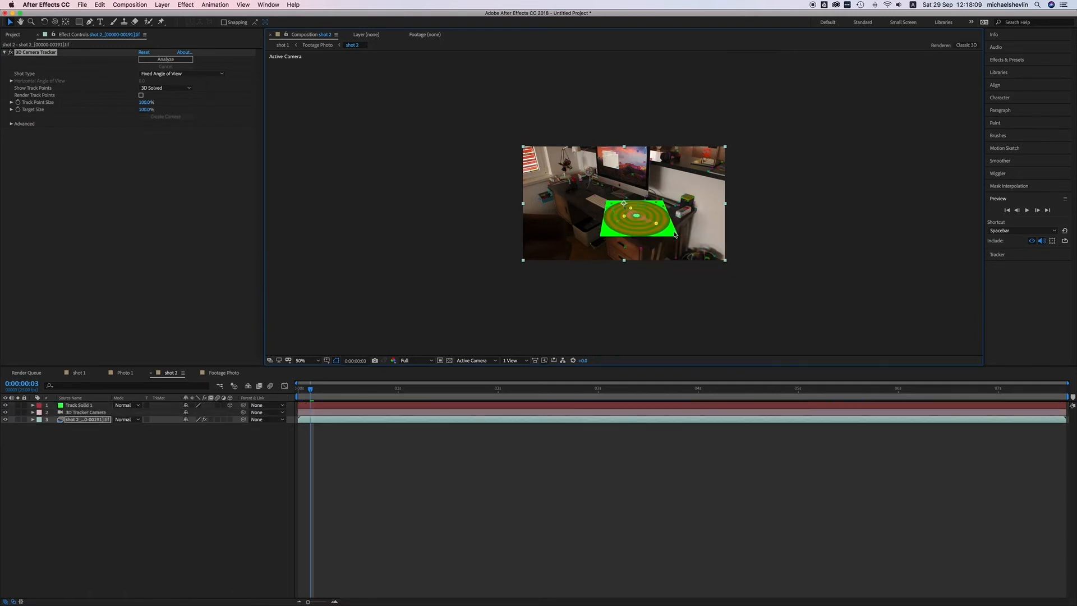
Step: Rotate the tracked solid on the desk around its vertical axis to line its edges up with the desktop
click(81, 405)
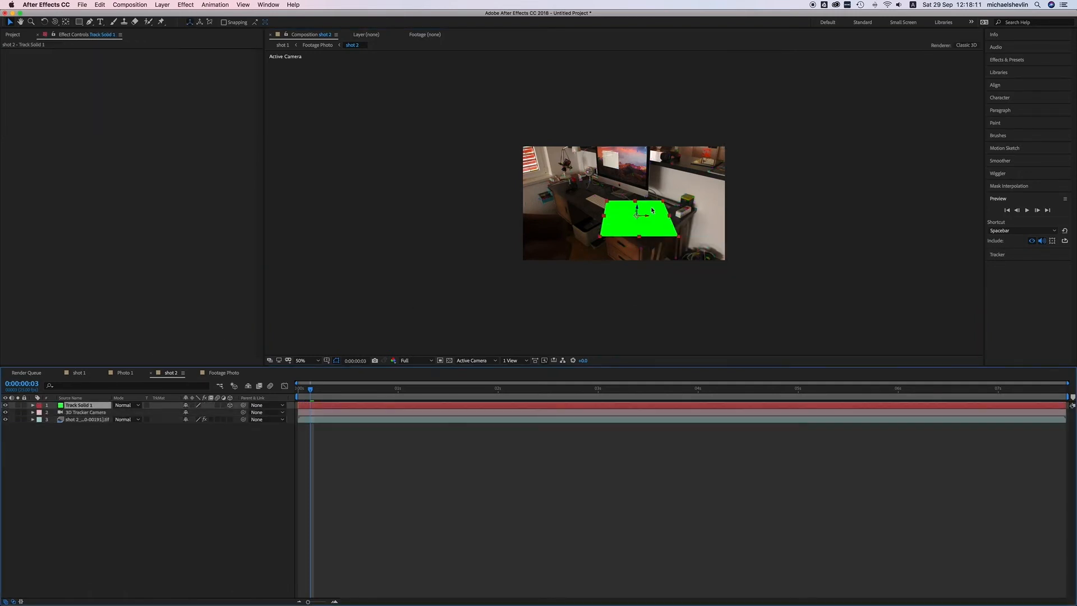
key(period)
key(w)
drag(649, 210, 660, 214)
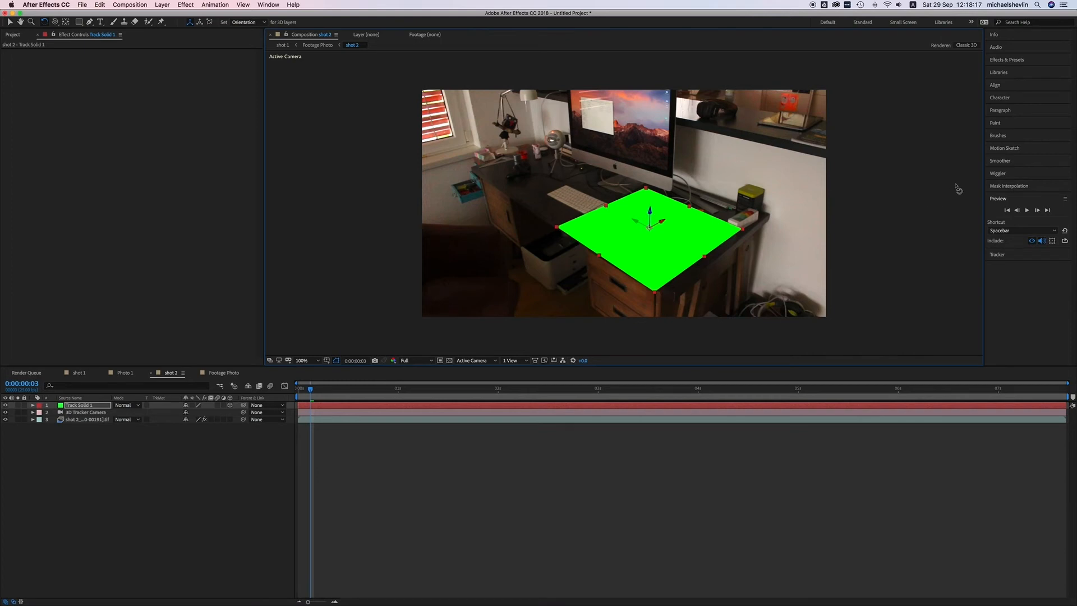
Step: Apply the Grid effect to the tracked solid and preview how the grid sticks to the desk
click(1009, 60)
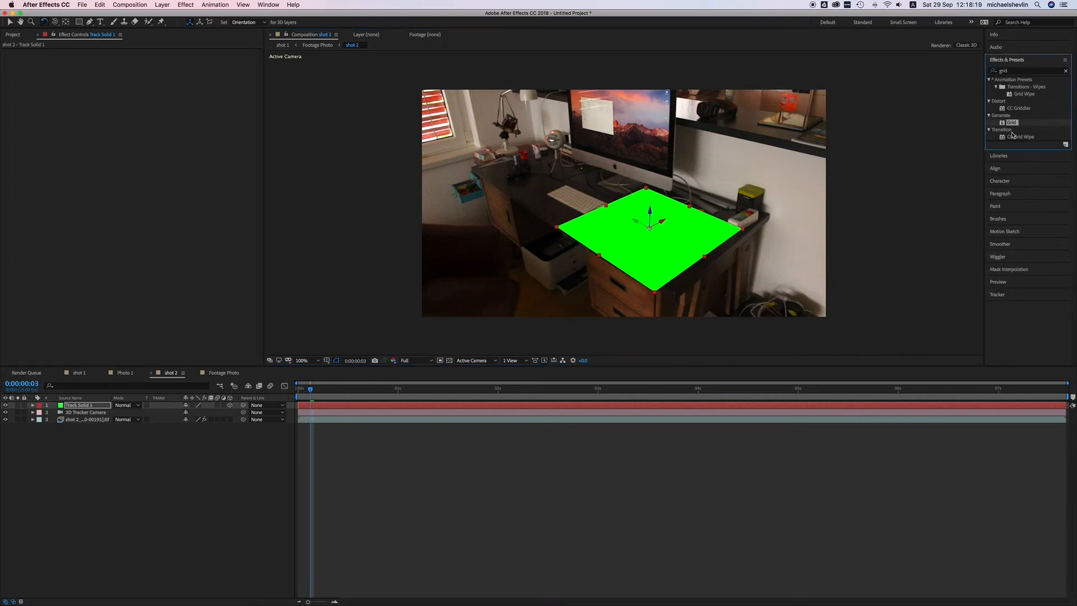
drag(1011, 123, 690, 235)
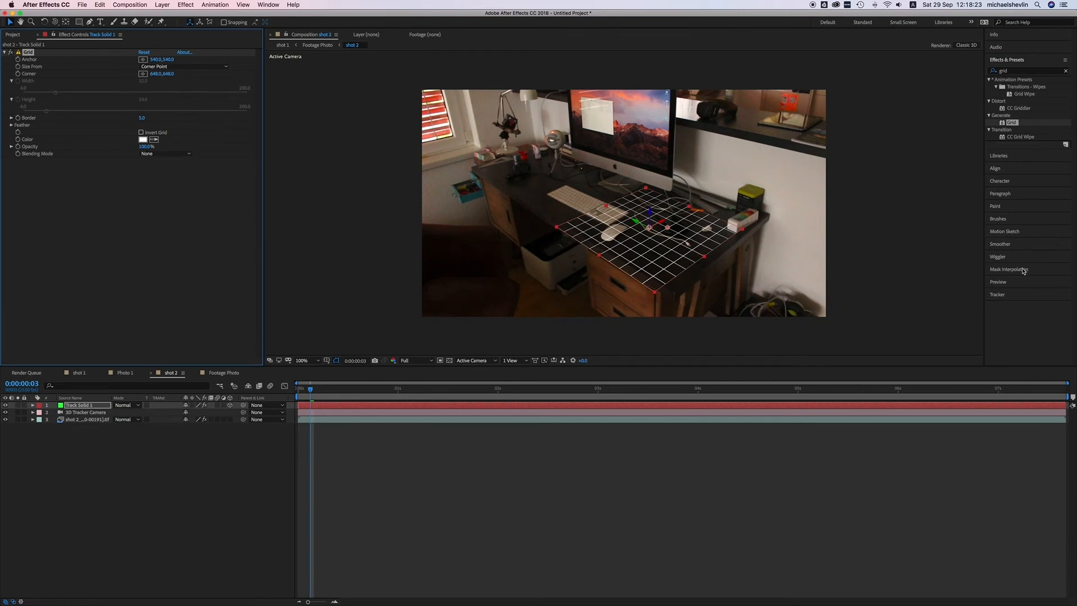
click(1008, 284)
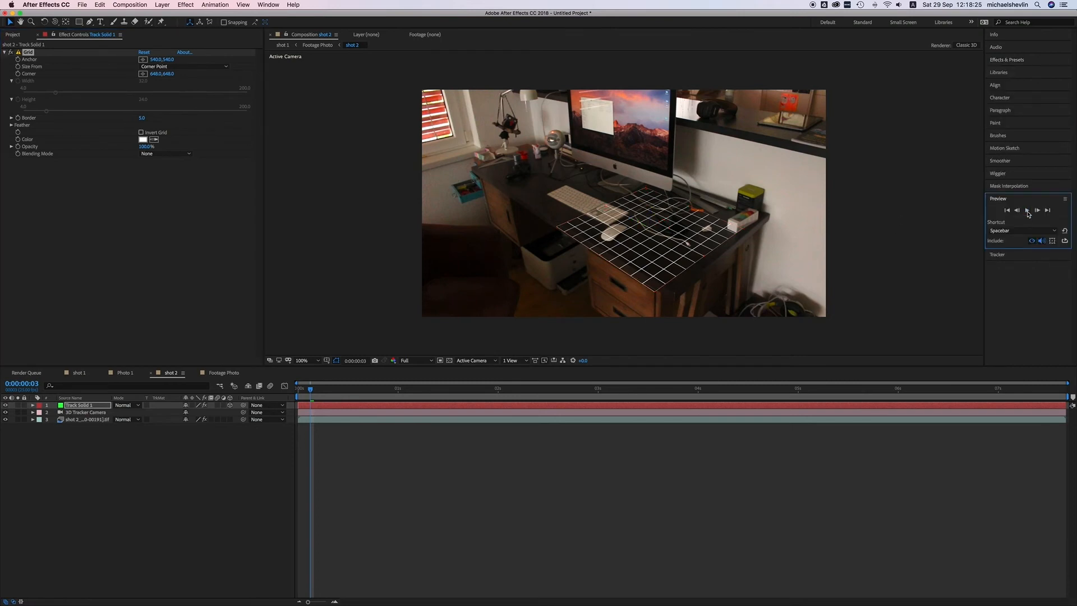
click(1028, 211)
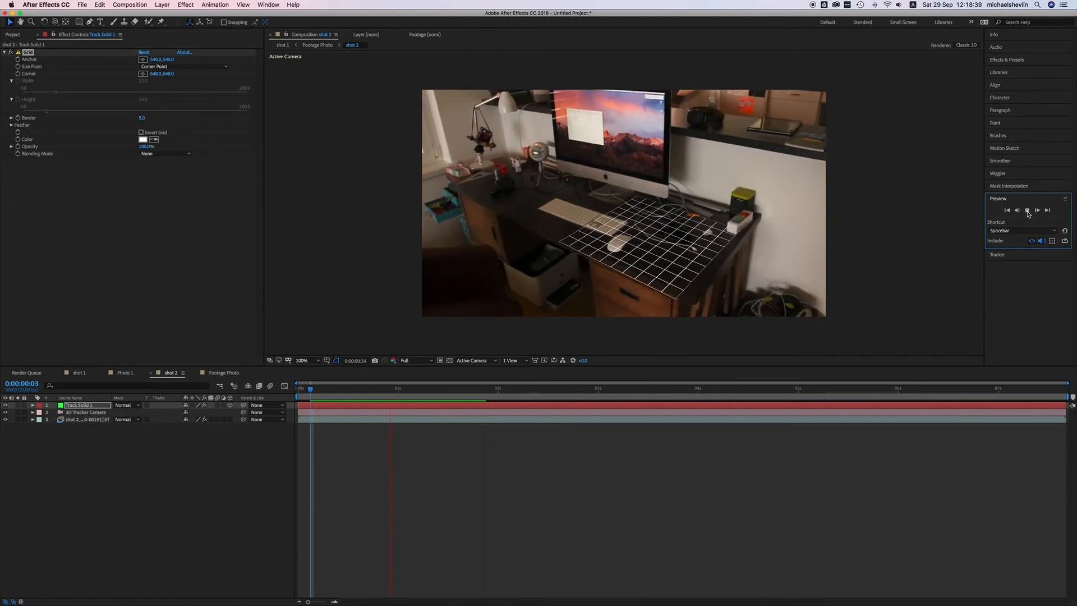
Step: At 0:00:01:12, create four nulls from 3D Camera Tracker points around the lamp, the monitor and the shelf
click(79, 420)
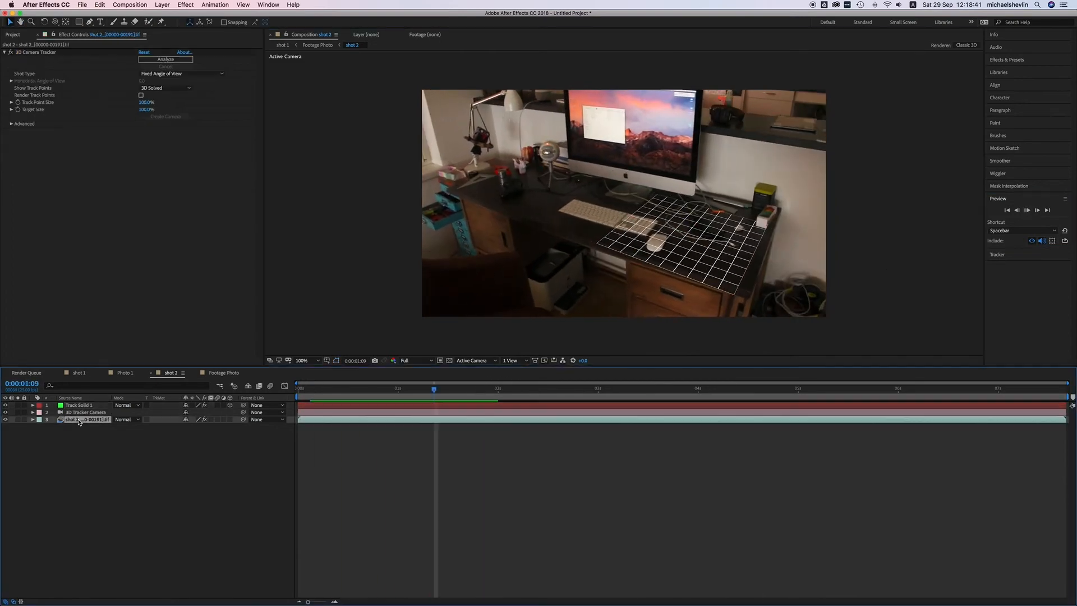
drag(487, 390, 446, 390)
click(35, 52)
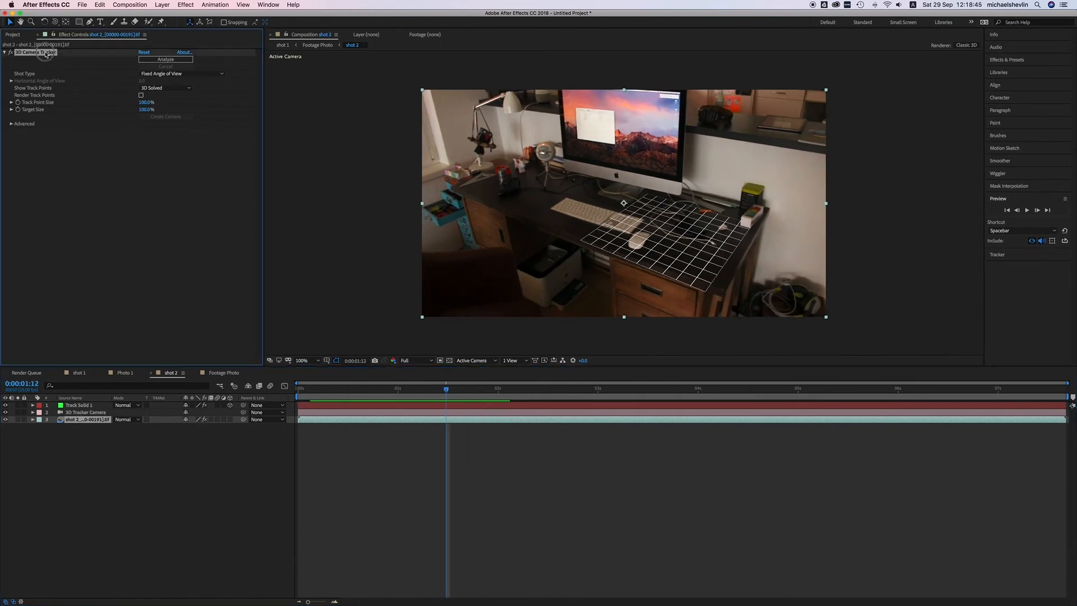
click(690, 179)
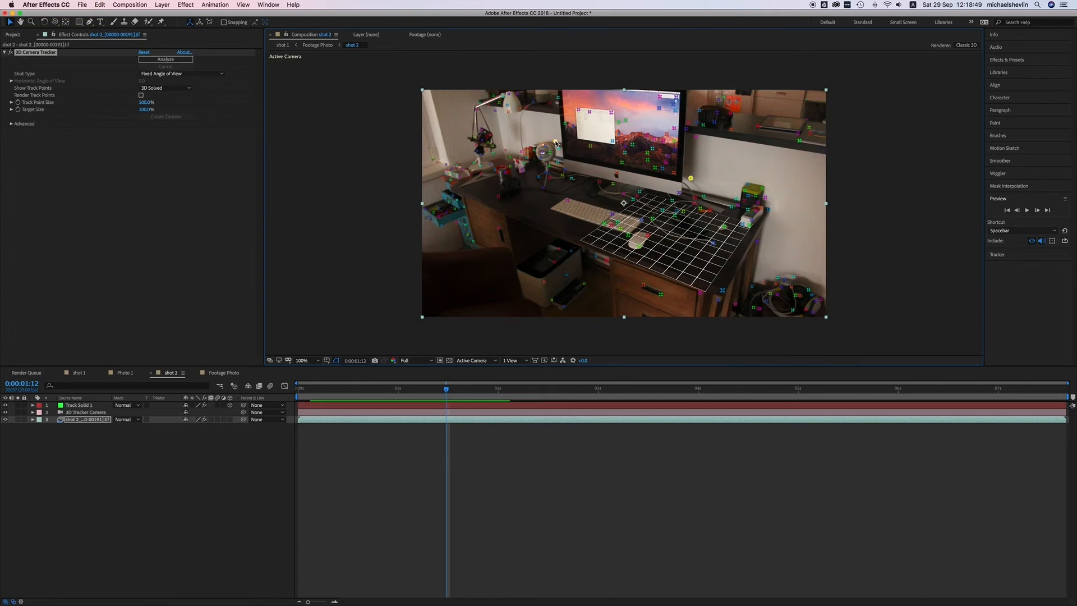
shift+click(496, 114)
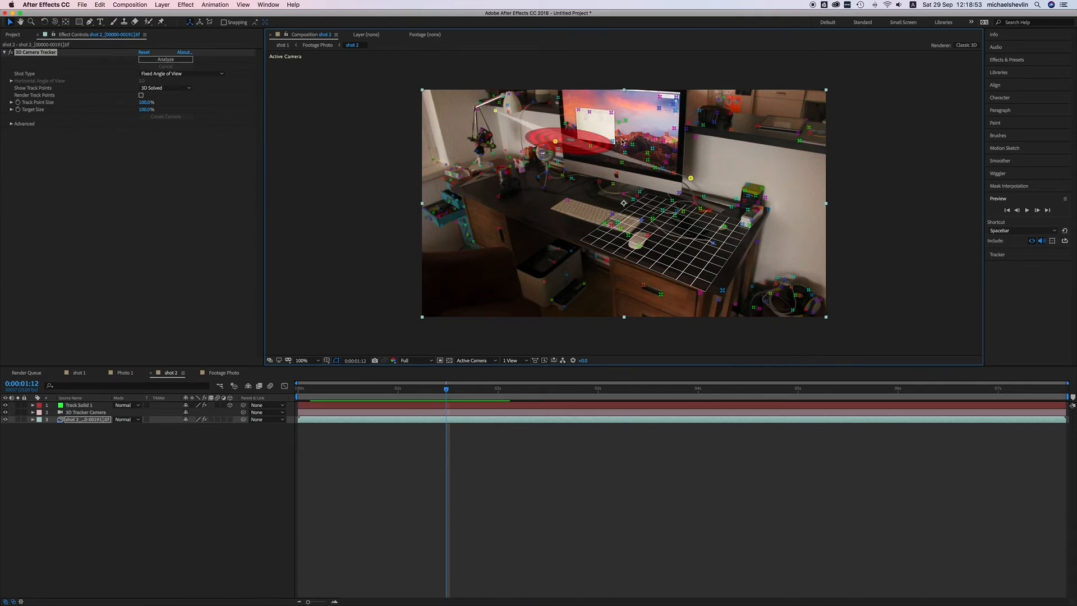
shift+click(696, 137)
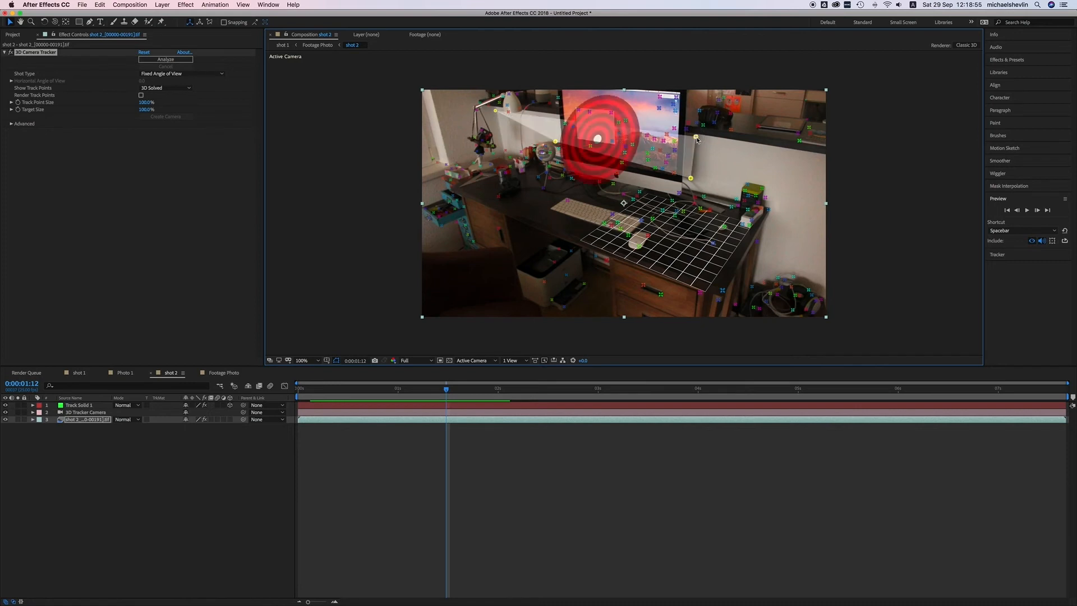
right_click(697, 140)
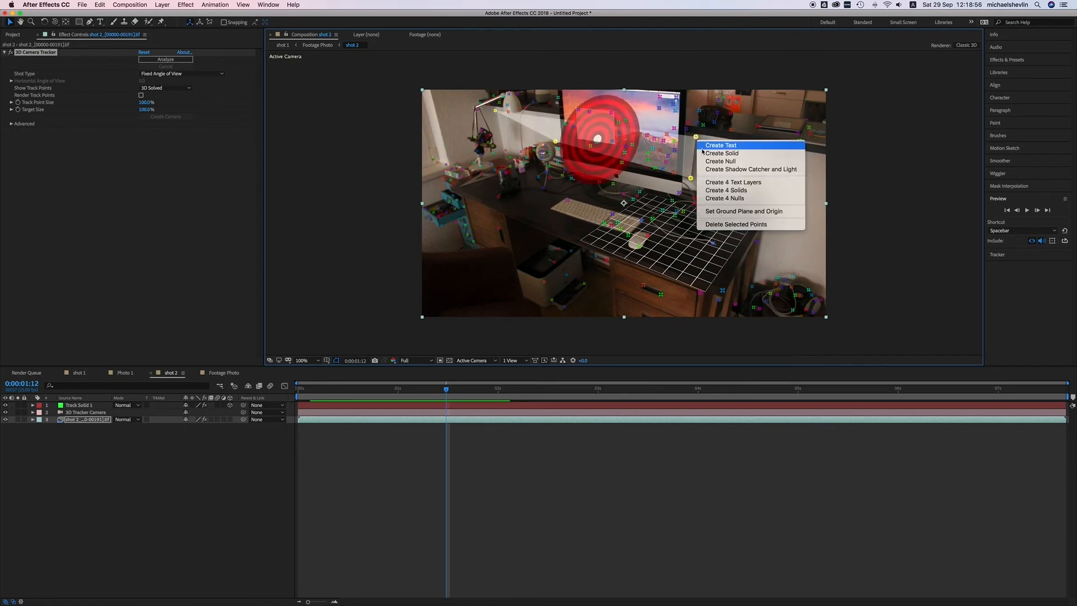
click(720, 198)
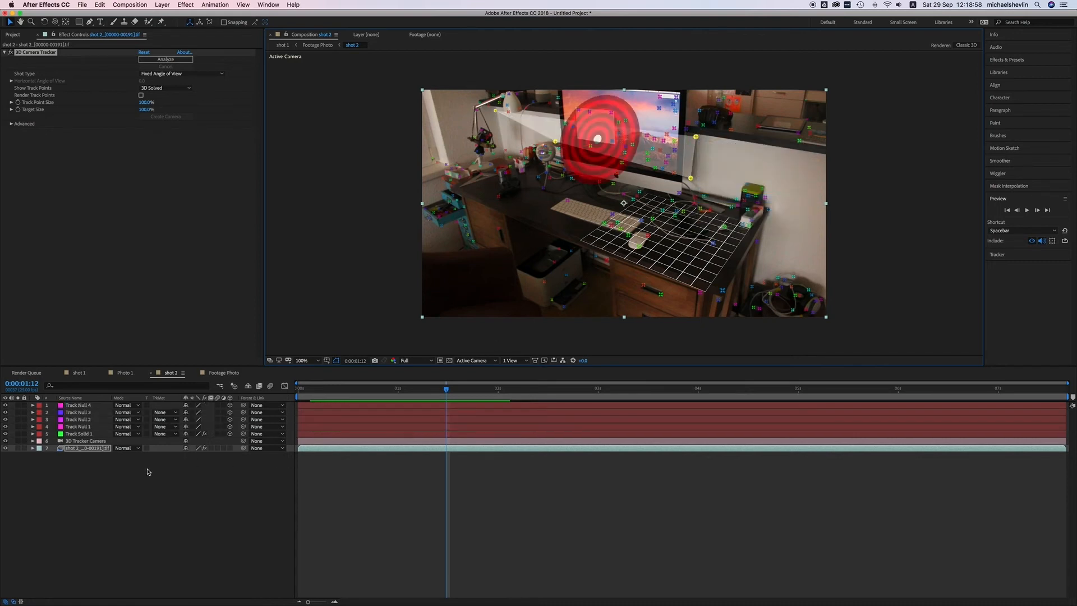
Step: Add a null object and parent the four track nulls, the tracked solid and the 3D Tracker Camera to it
click(109, 457)
click(78, 412)
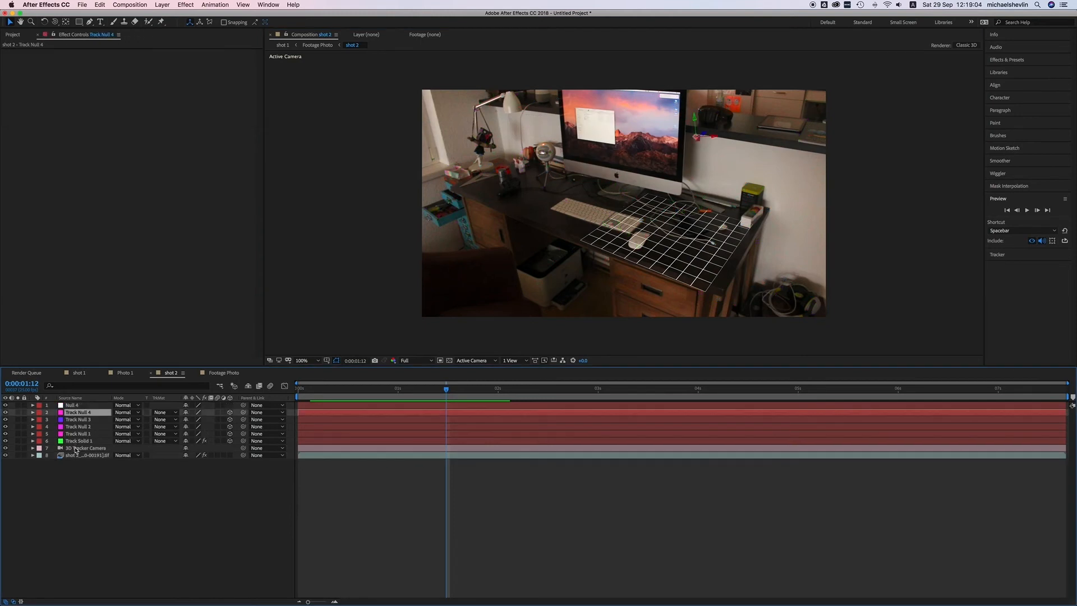
shift+click(77, 449)
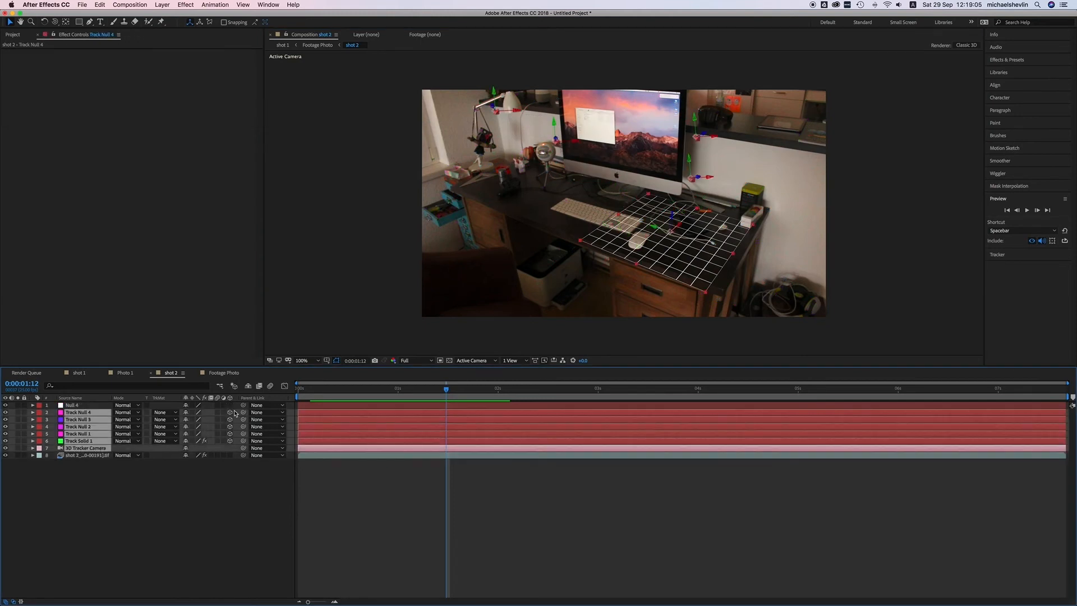
drag(243, 414, 73, 405)
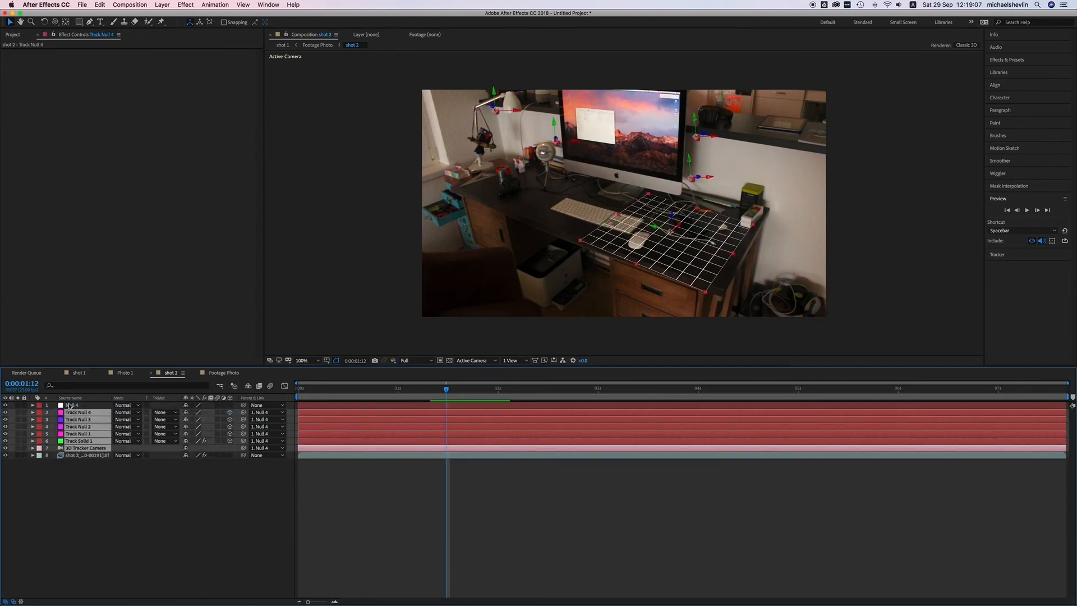
Step: Examine the camera path, nulls and grid from Custom View 1
click(477, 362)
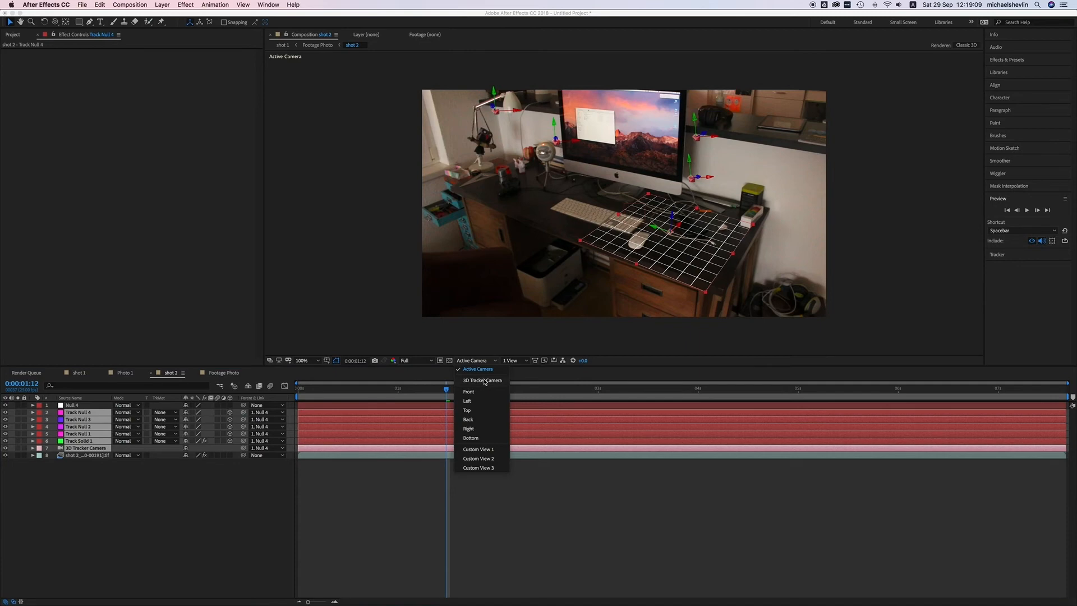
click(485, 381)
click(488, 361)
click(486, 451)
key(c)
drag(651, 226, 654, 220)
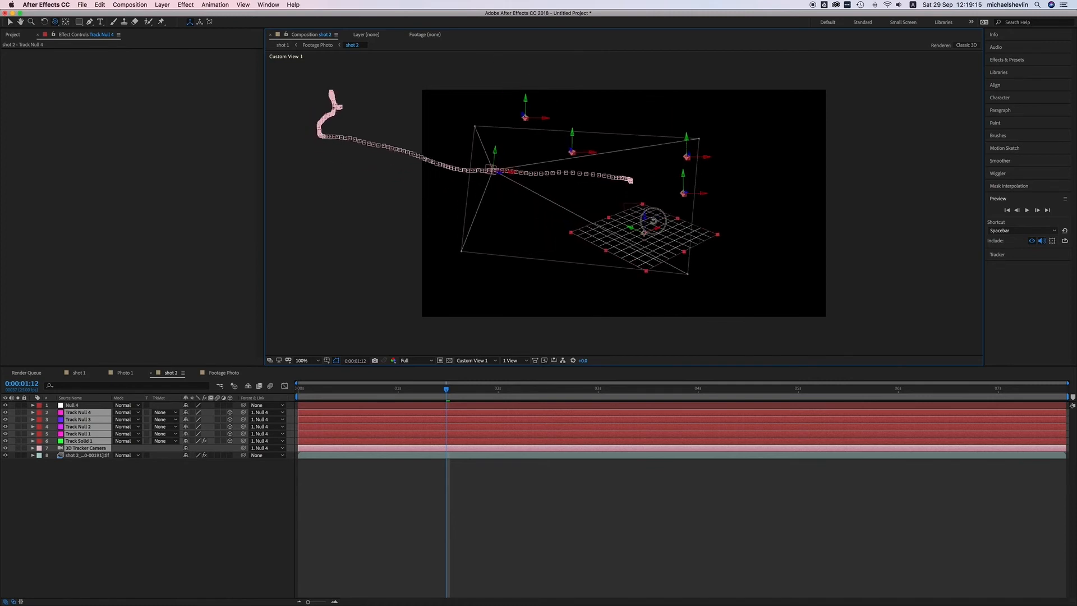
Step: In the Front view, make the parent null a 3D layer and rotate it around X until the grid is nearly edge-on
click(474, 361)
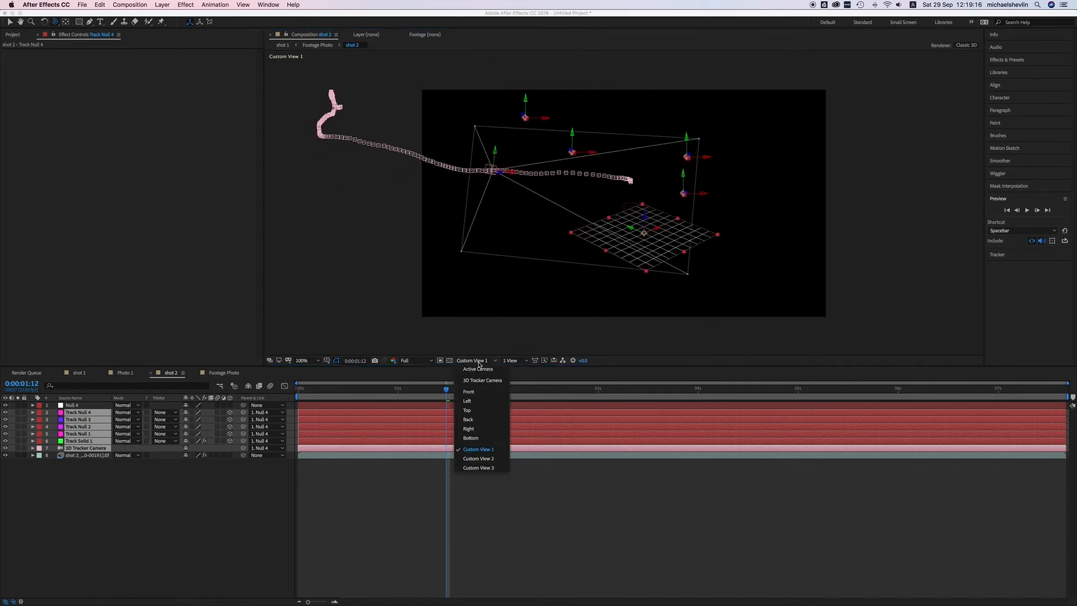
click(476, 393)
scroll(646, 261, down, 3)
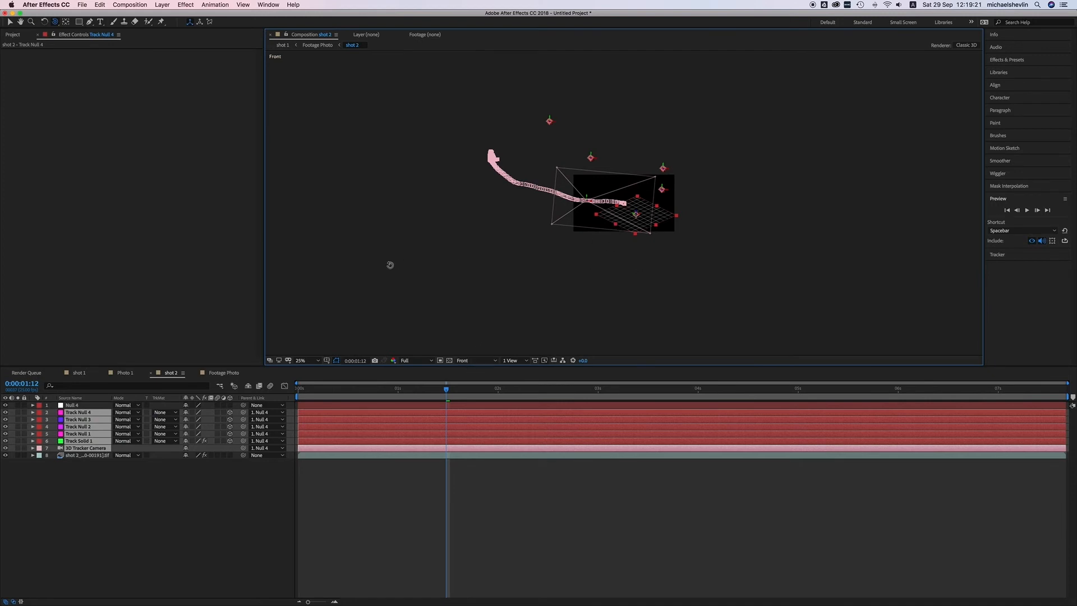
click(81, 406)
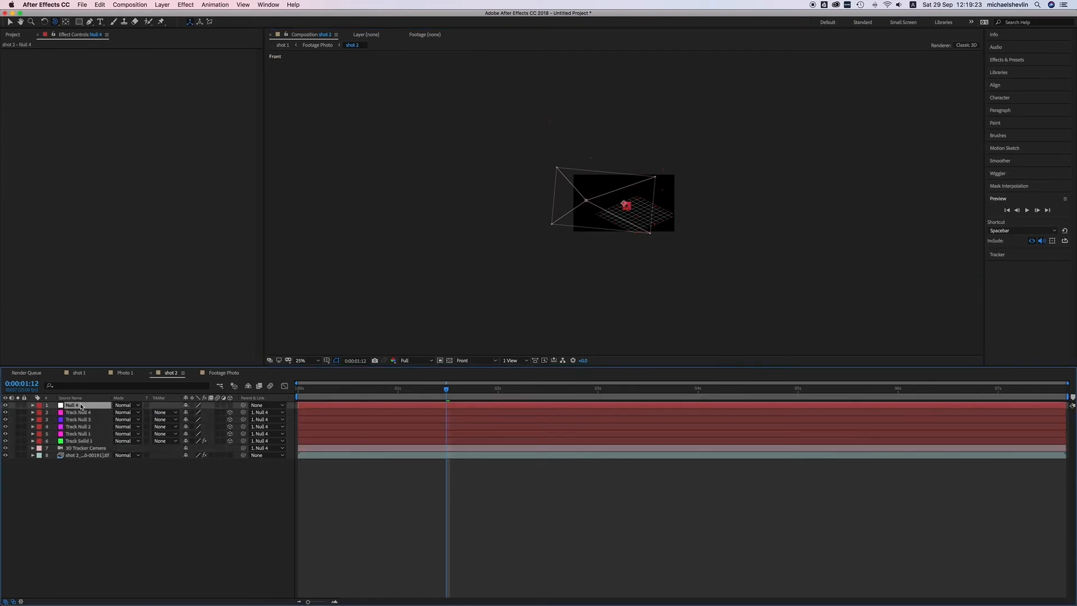
scroll(656, 204, up, 3)
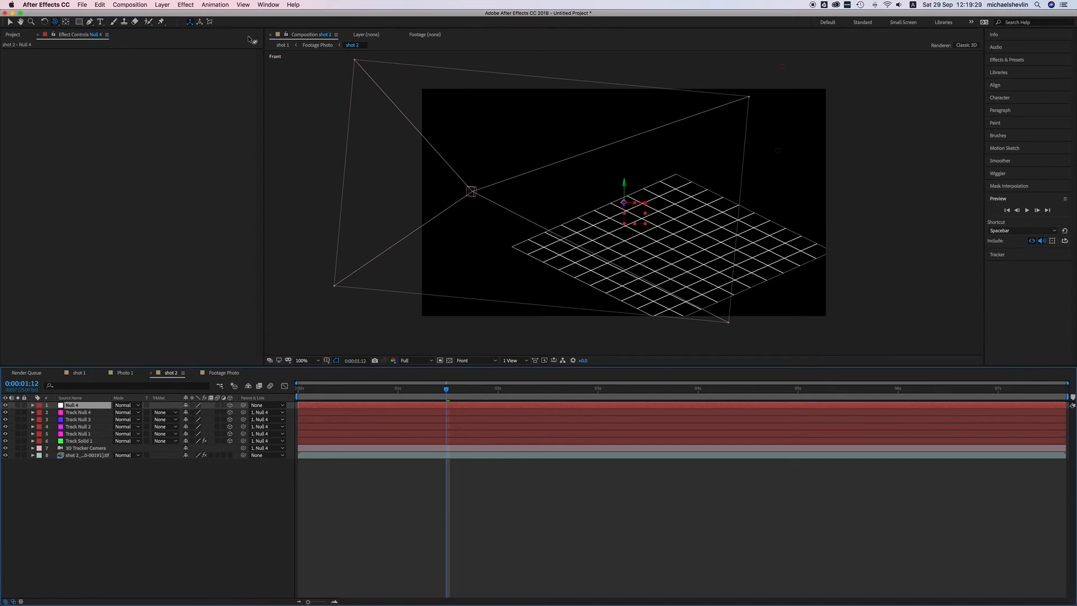
click(44, 21)
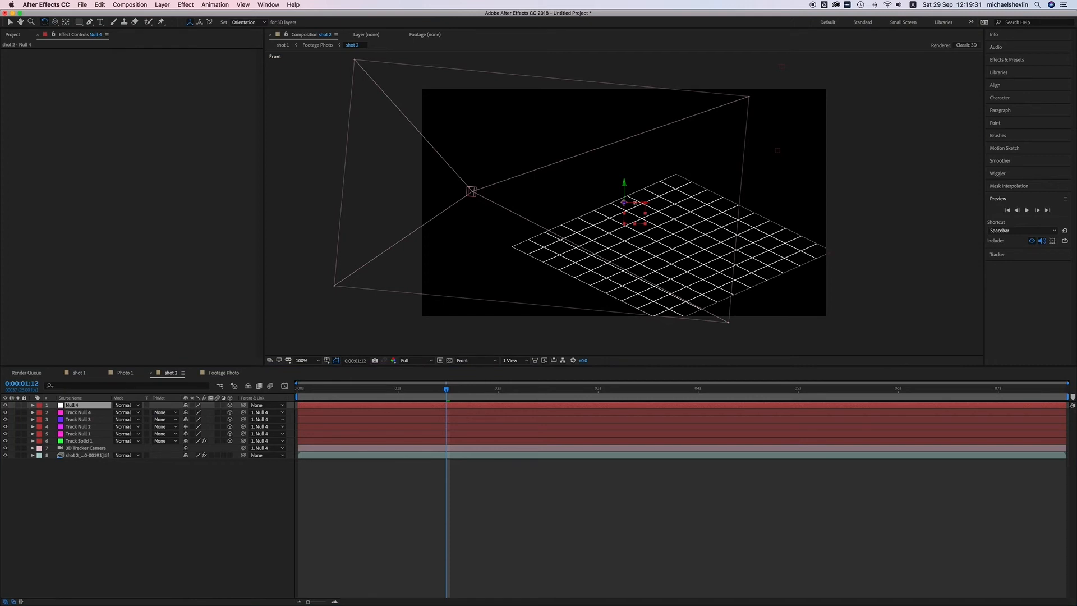
mouse_move(640, 203)
mouse_down()
mouse_move(630, 197)
mouse_move(640, 199)
mouse_up()
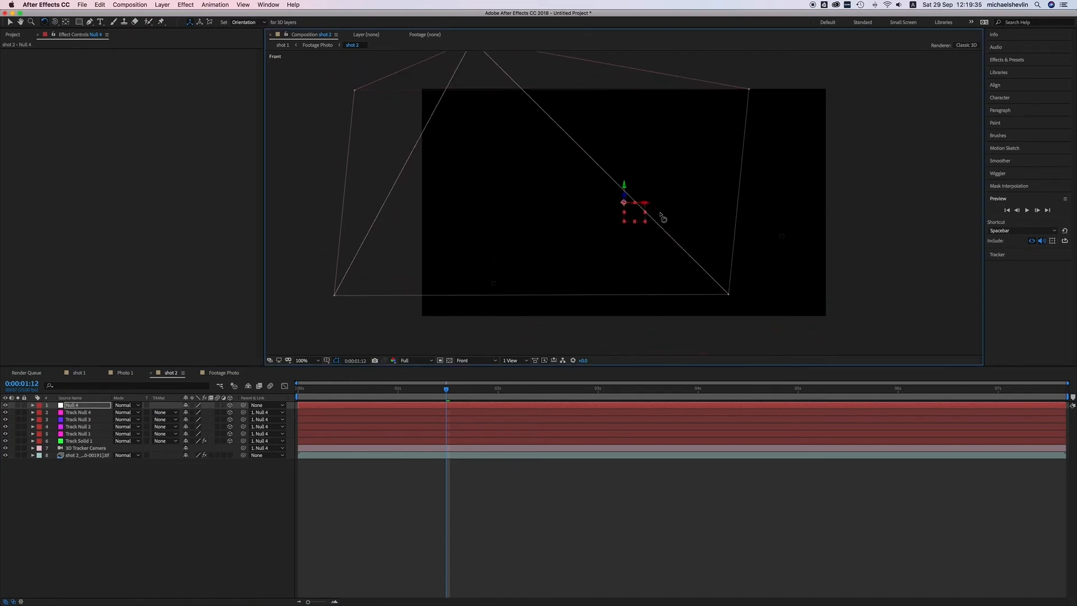
key(comma)
key(comma)
drag(630, 205, 632, 208)
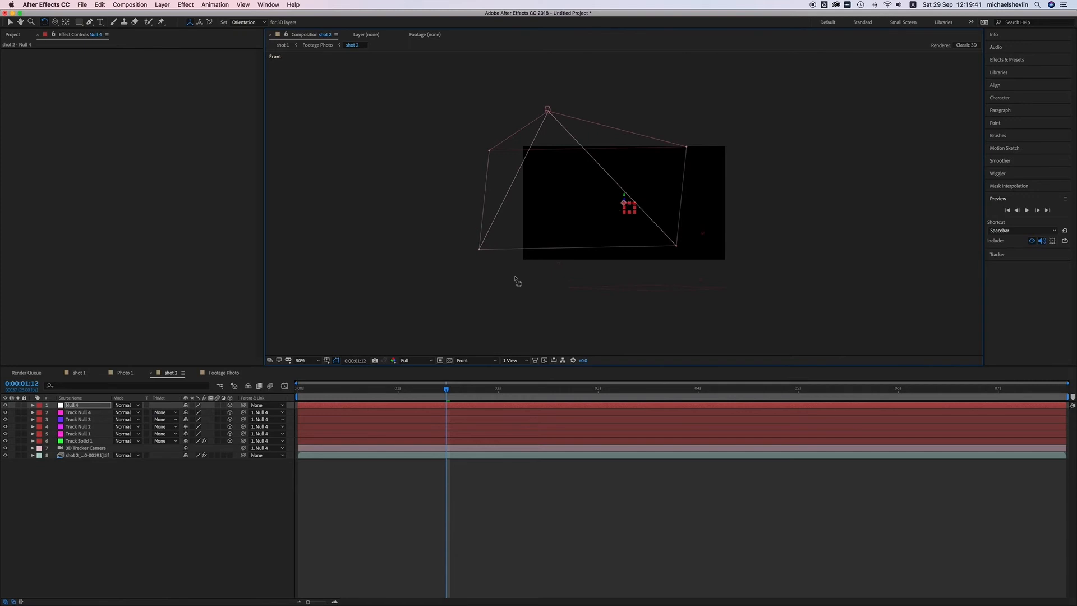
Step: Fine-tune the parent null's X orientation to 332° and check the grid's alignment in the Top and Left views
click(32, 406)
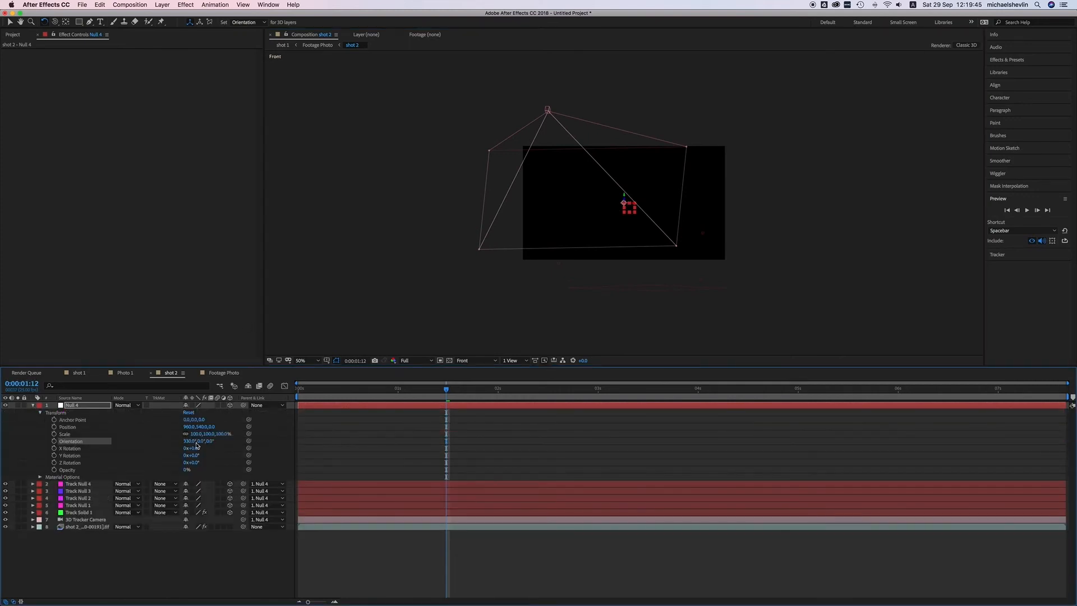
drag(191, 447, 191, 444)
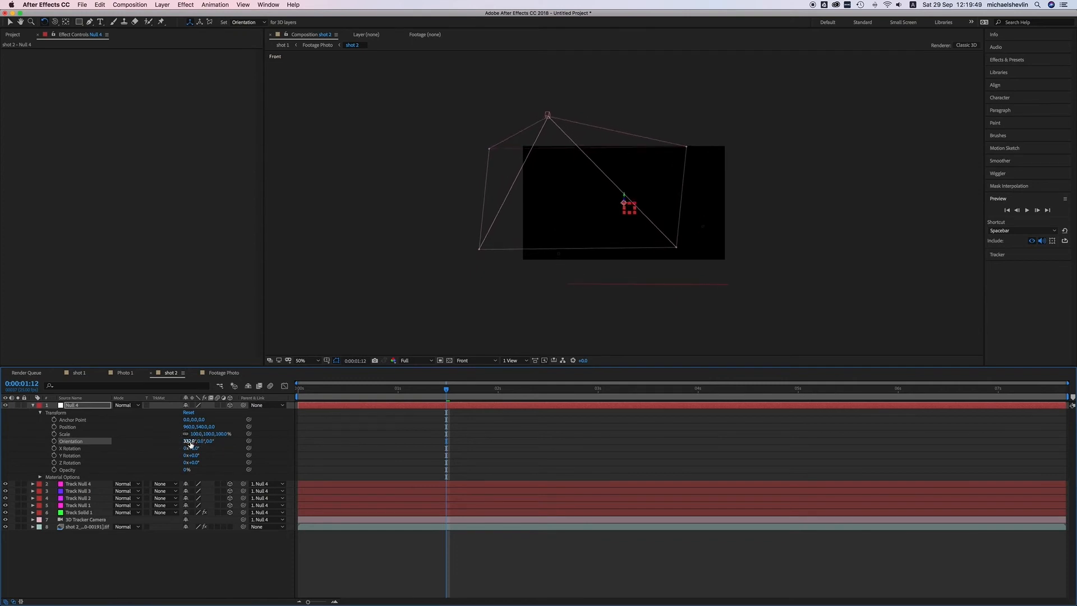
click(481, 362)
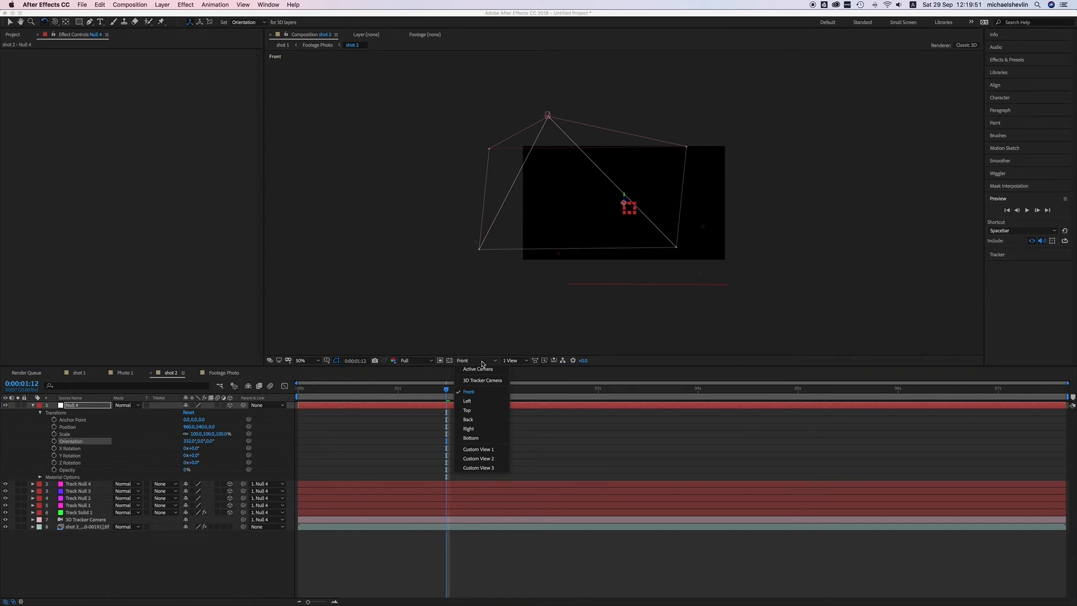
click(481, 412)
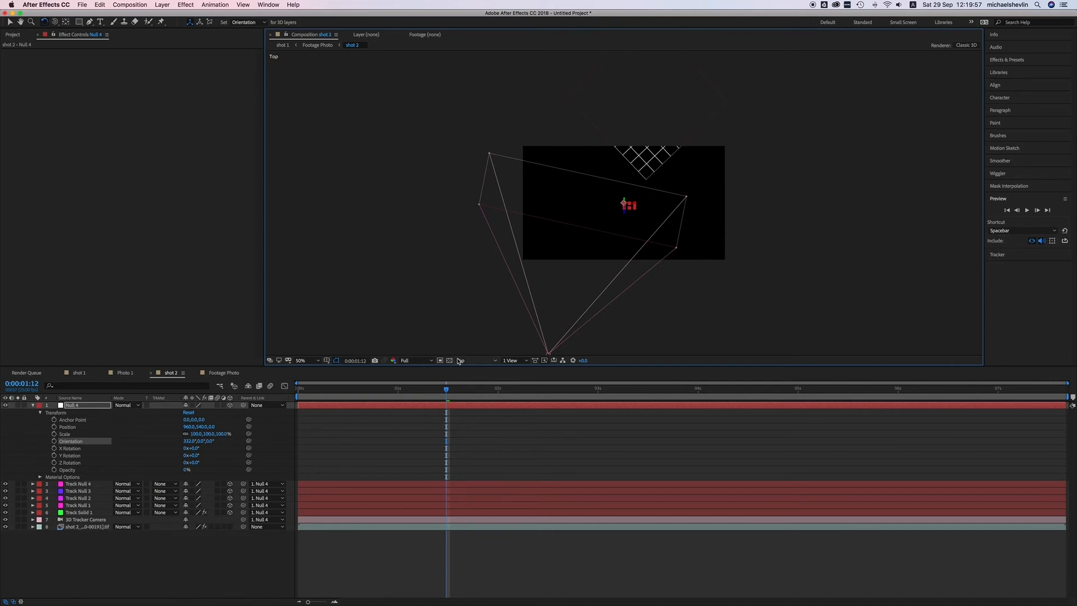
click(475, 362)
click(472, 401)
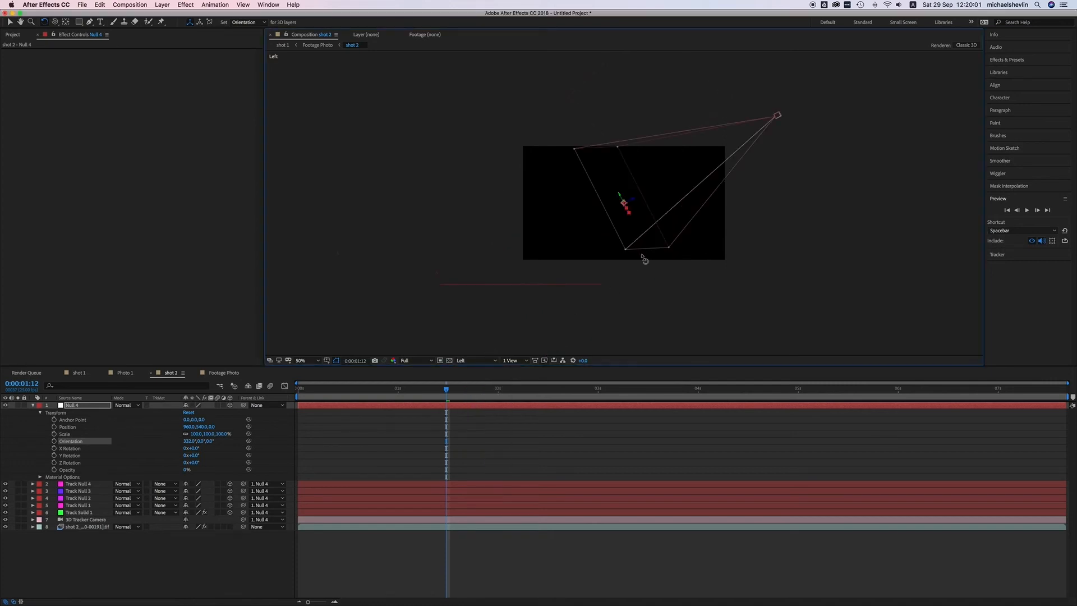
click(34, 405)
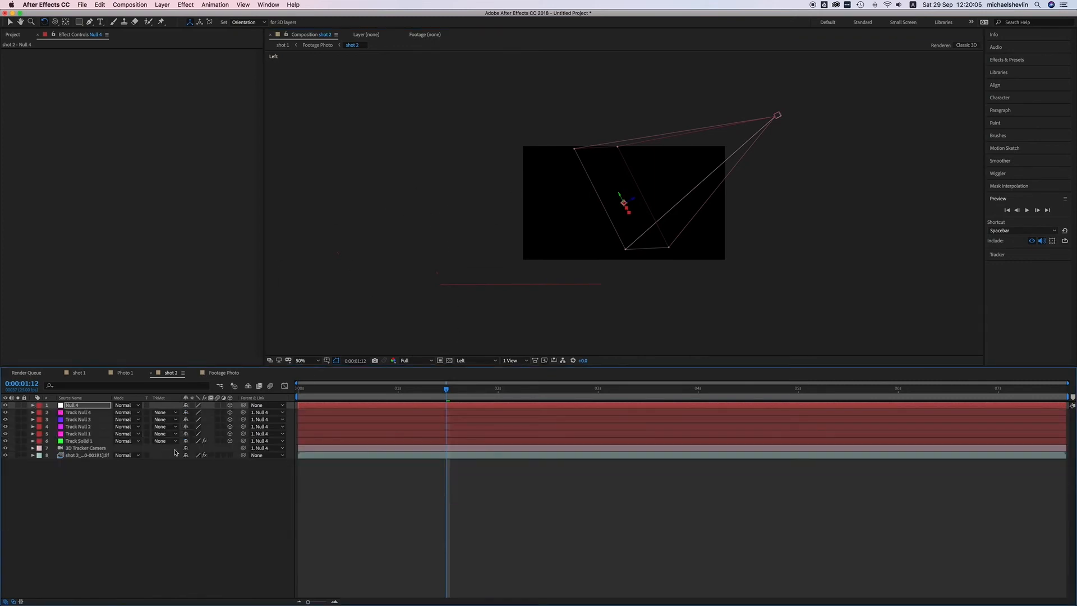
Step: Add a second null object and parent Null 4 to it
right_click(136, 500)
mouse_move(185, 505)
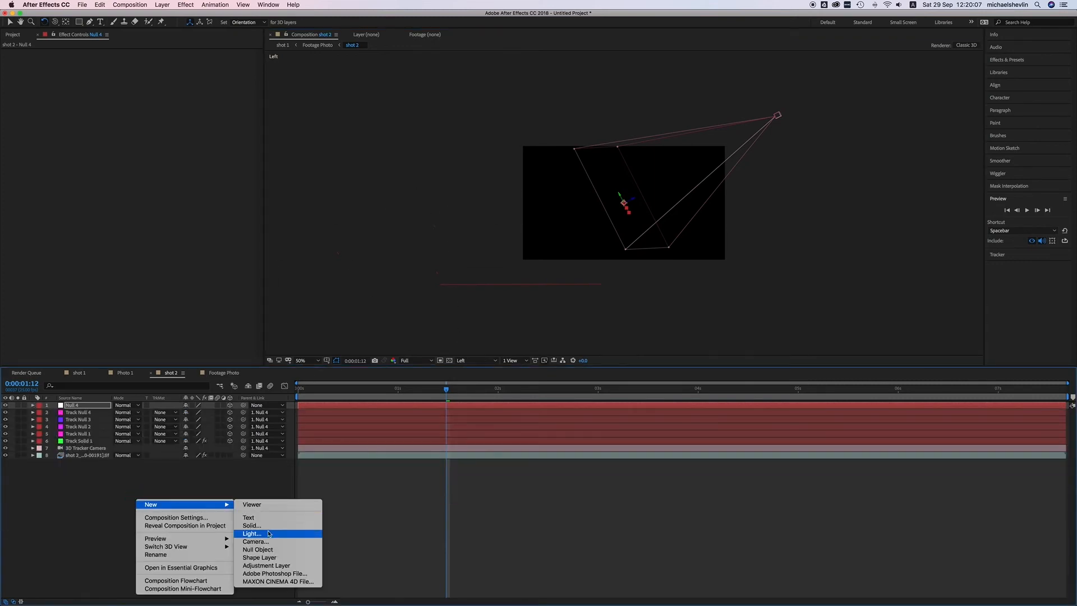
click(270, 549)
drag(243, 412, 89, 406)
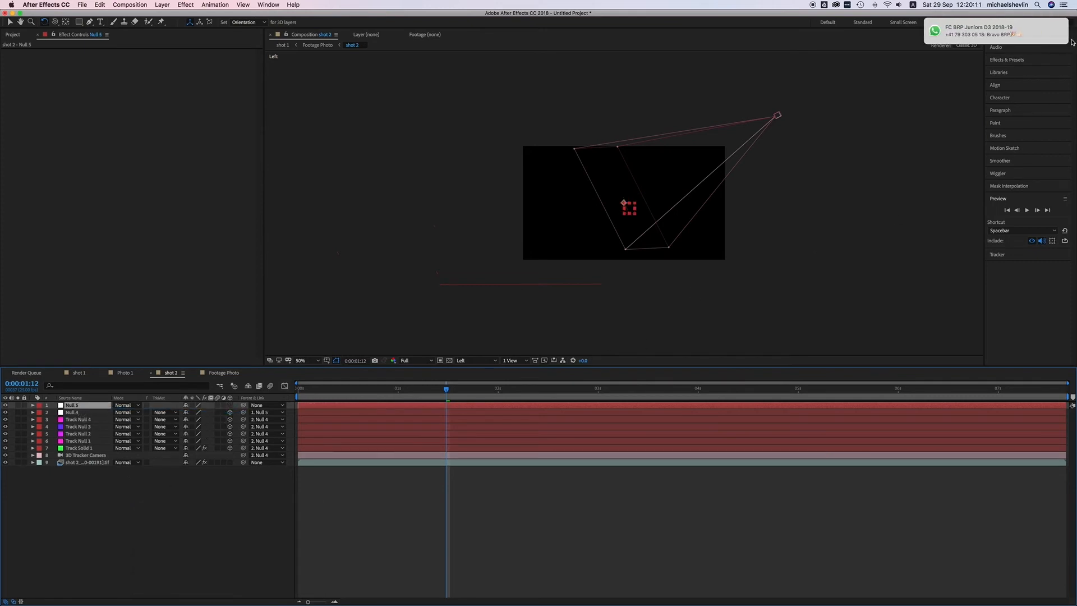
click(1042, 28)
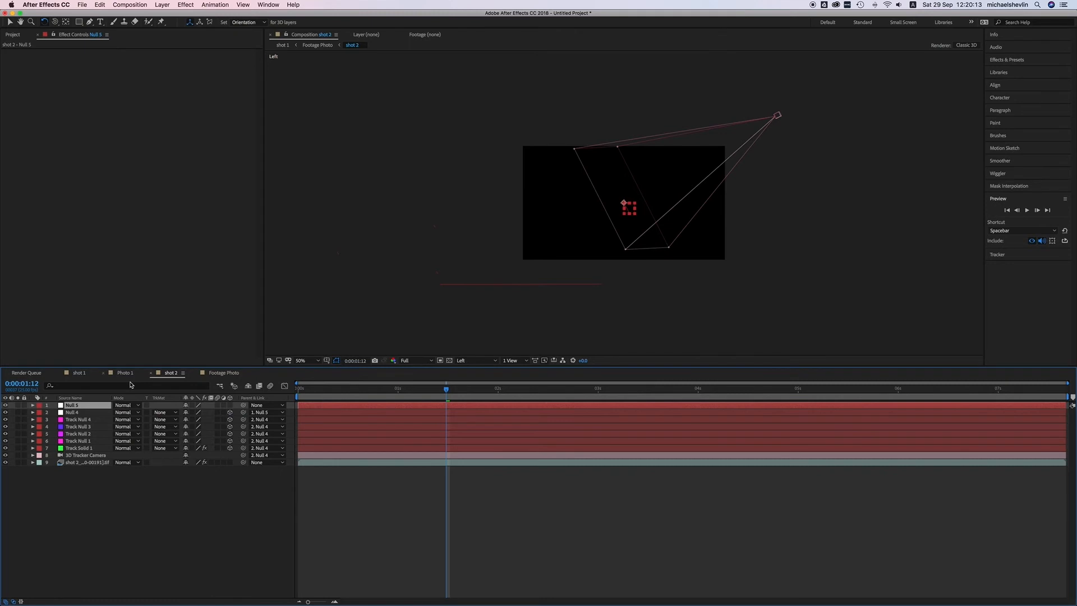
Step: Make the second null a 3D layer and rotate it around its vertical axis in the Left view to straighten the grid
click(229, 405)
drag(626, 201, 629, 196)
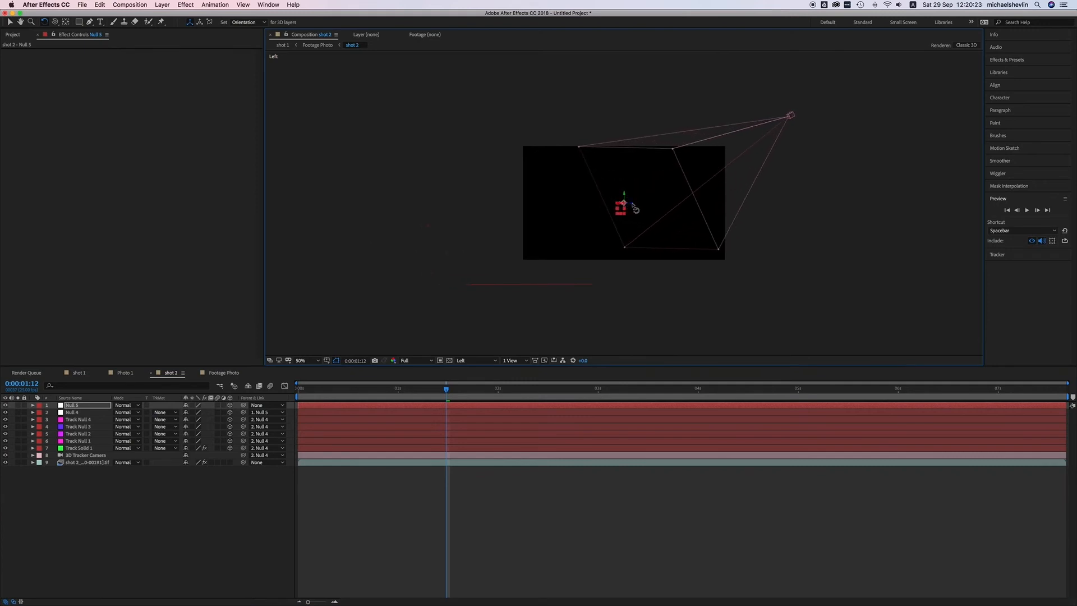
Step: In the Top view, rotate Null 5 to square up the grid and reposition it, then check the alignment in Custom View 1
click(477, 362)
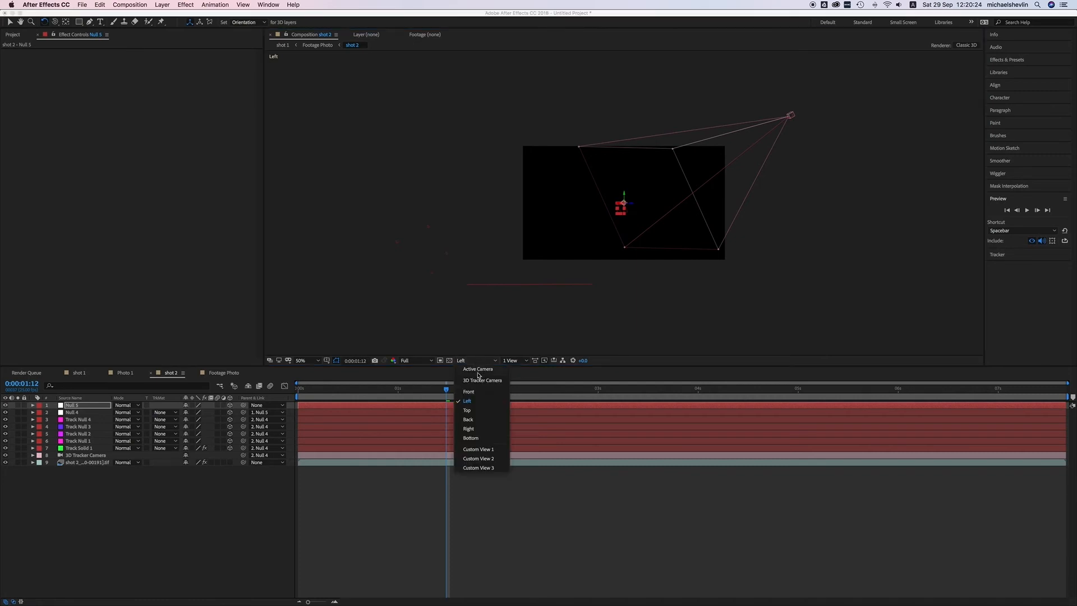
click(481, 412)
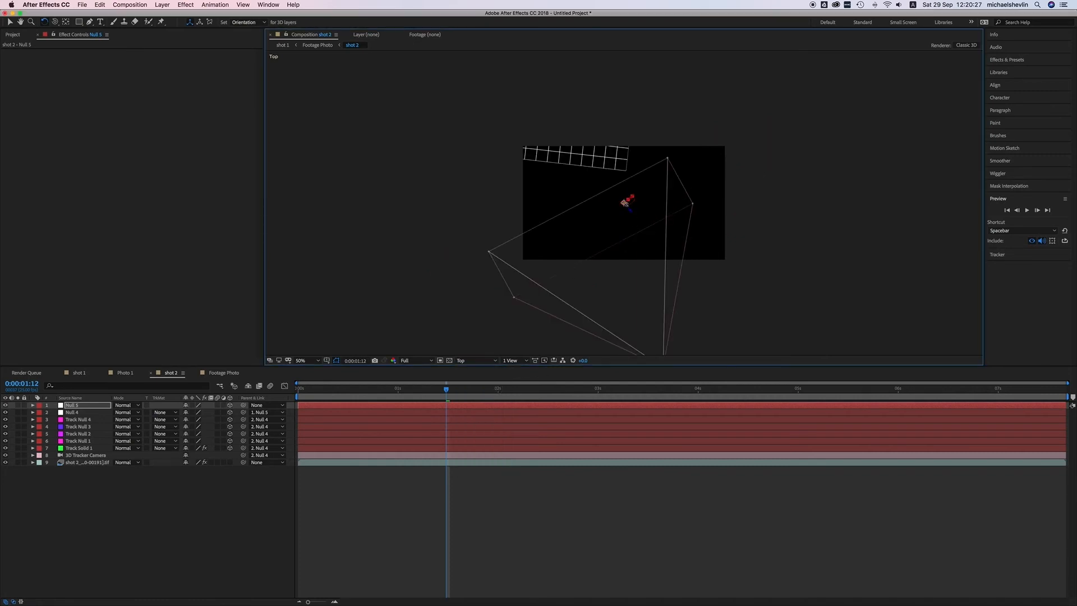
drag(624, 202, 628, 206)
click(9, 22)
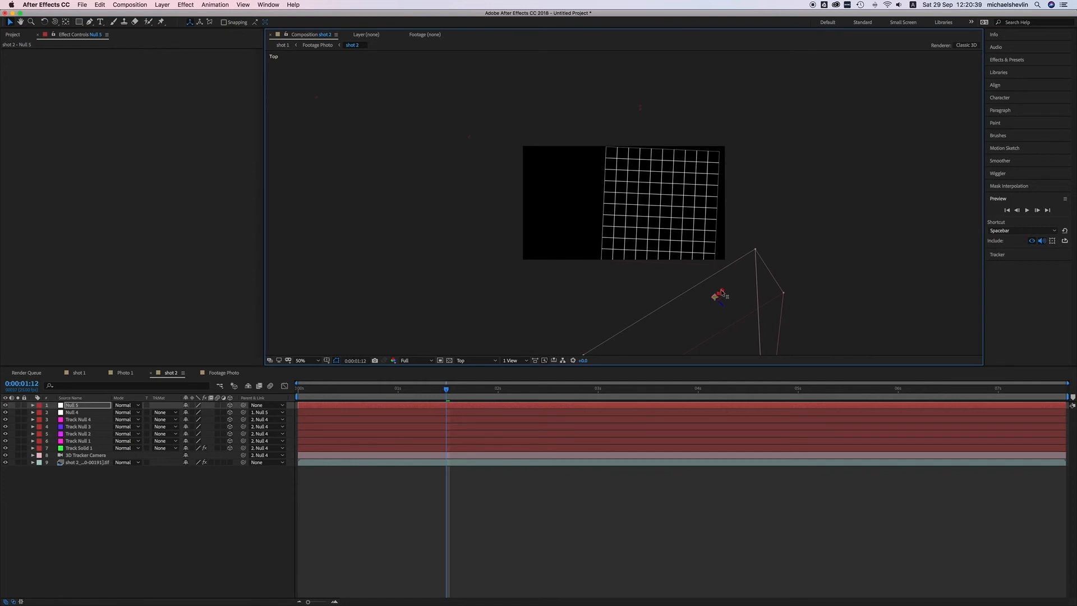
click(480, 361)
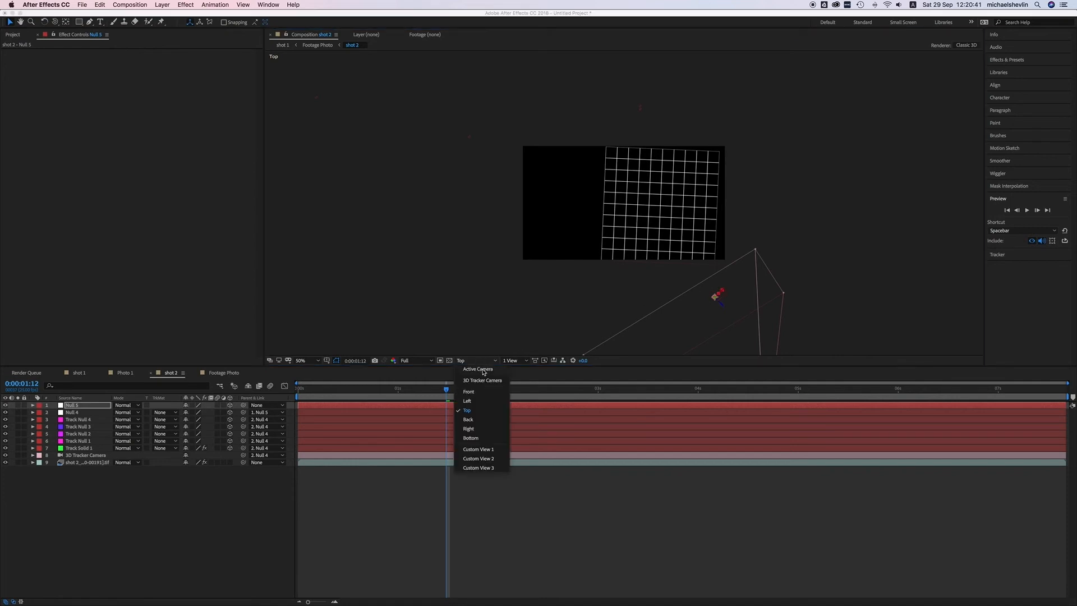
click(496, 451)
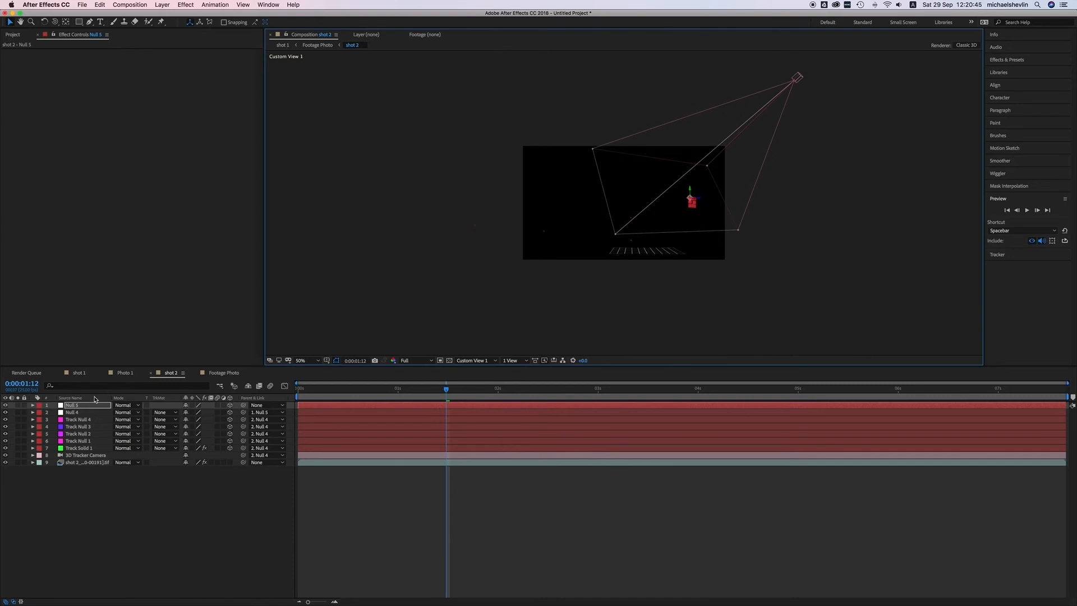
Step: Delete Null 4 and Null 5 from shot 2 and return to the Active Camera view
click(78, 413)
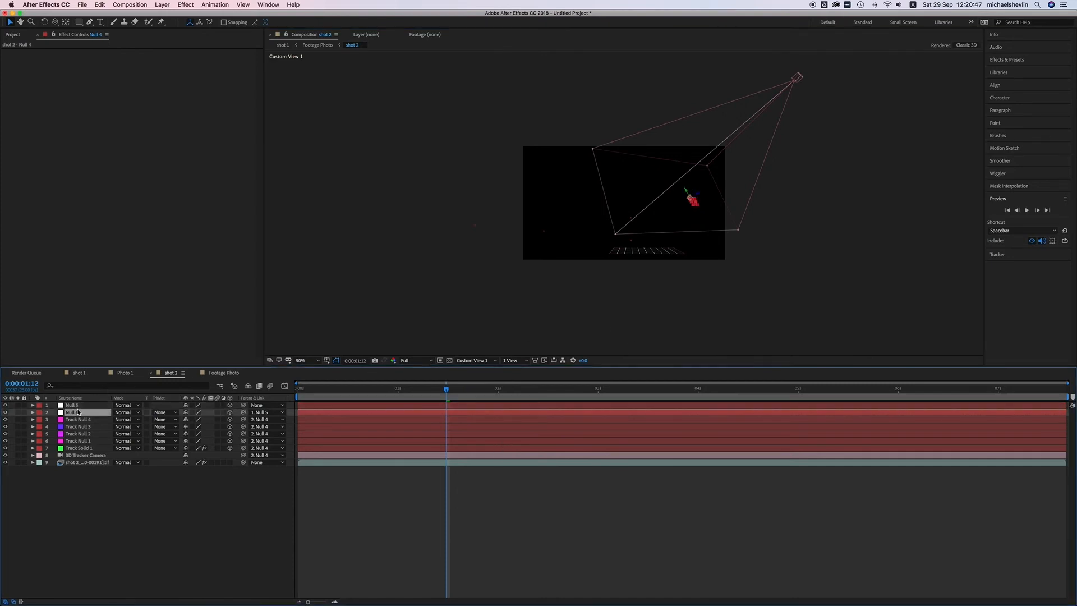
shift+click(80, 406)
key(Delete)
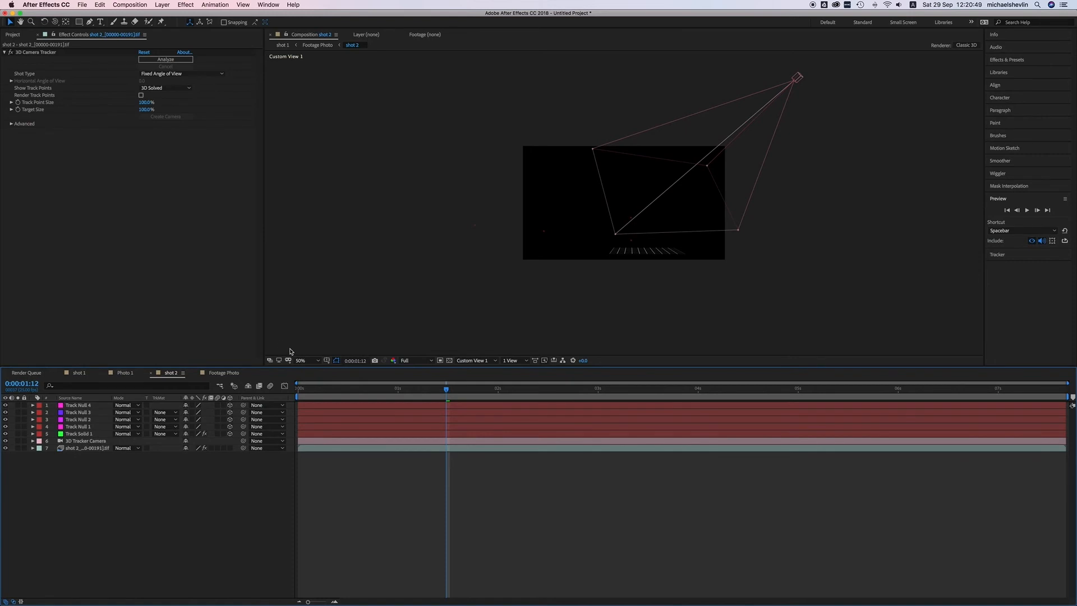
click(482, 362)
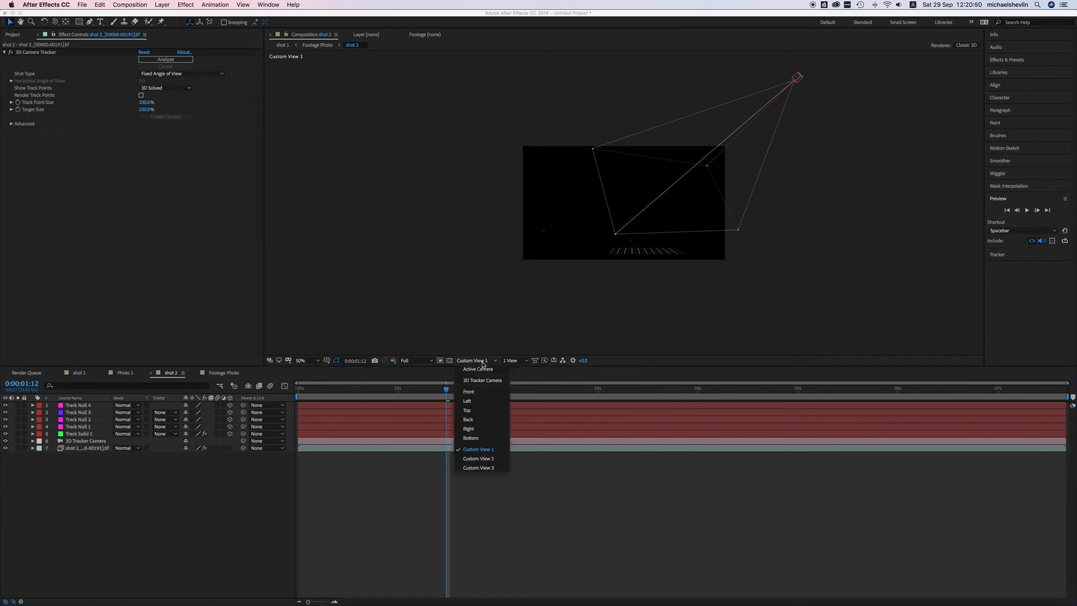
click(477, 369)
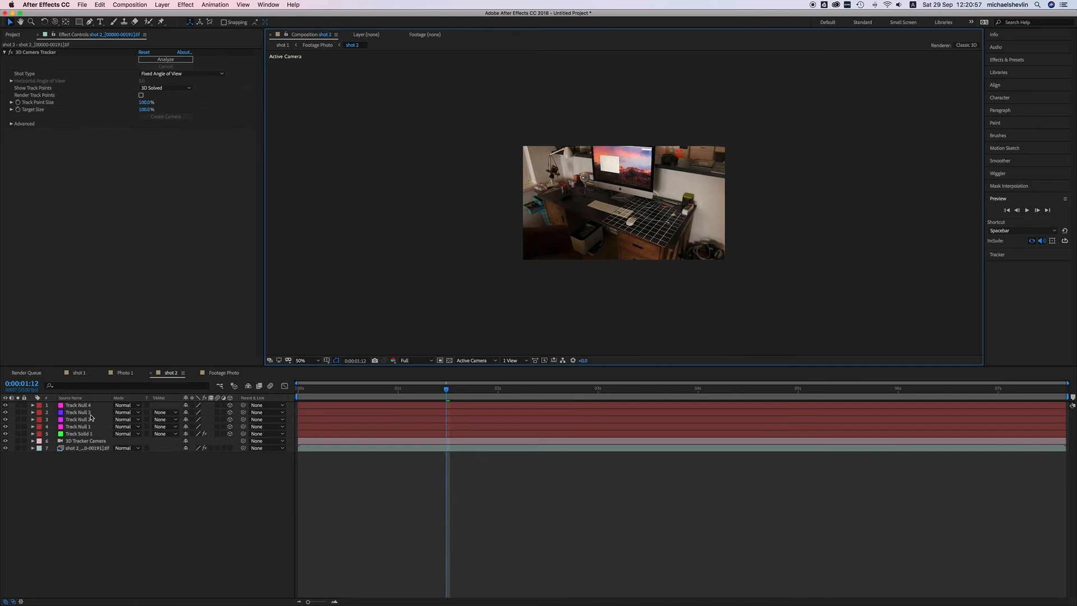
Step: Delete Track Null 1 through Track Null 4 from shot 2, leaving the track solid and camera
click(79, 427)
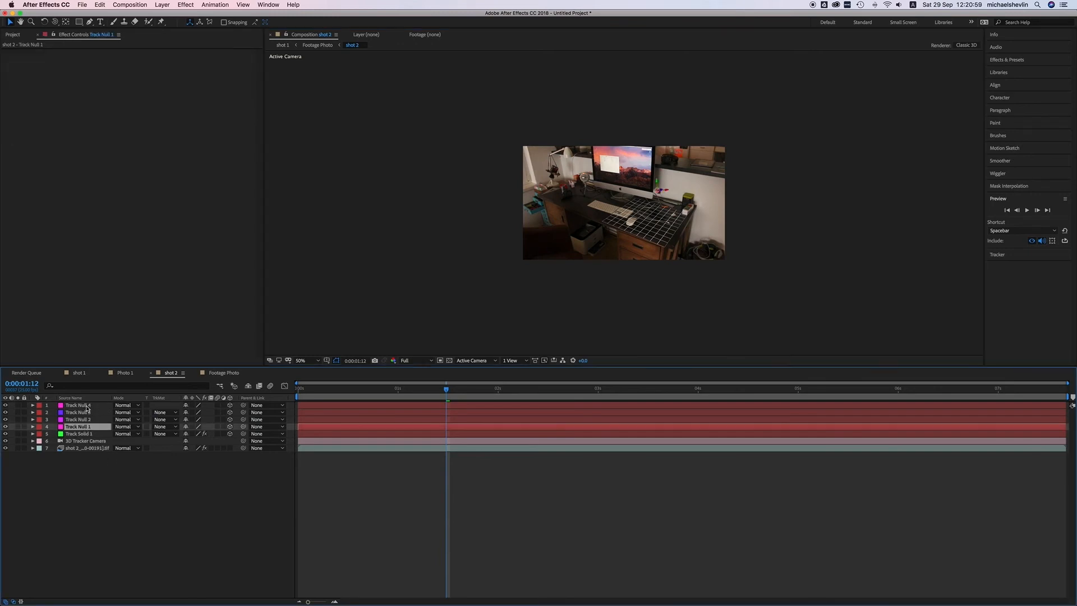
shift+click(87, 406)
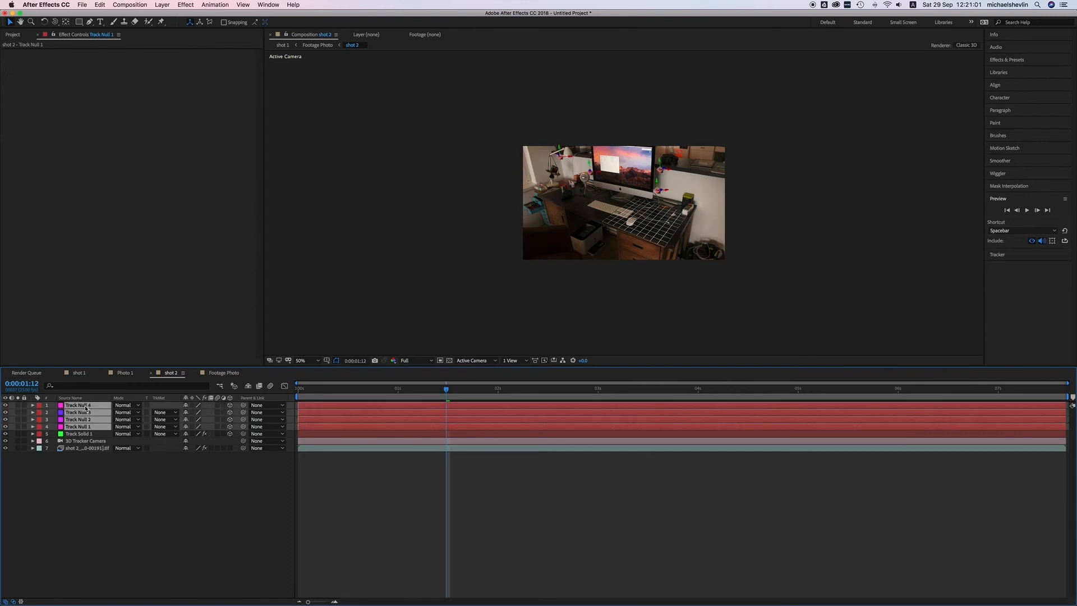
key(Delete)
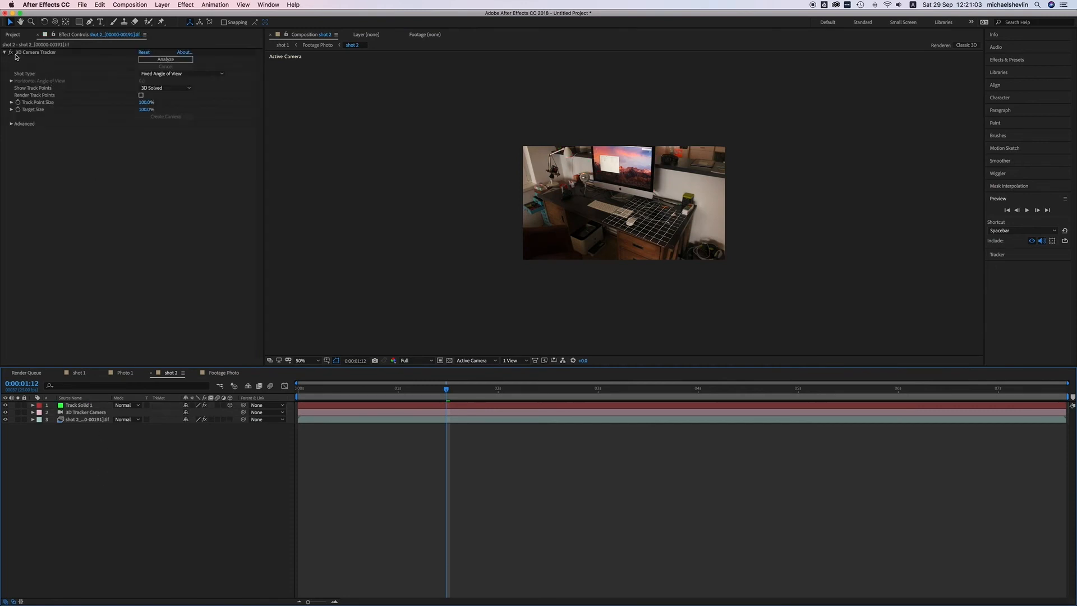
Step: Add the Photo 1 composition as the uppermost layer of shot 2 and make it a 3D layer
click(13, 35)
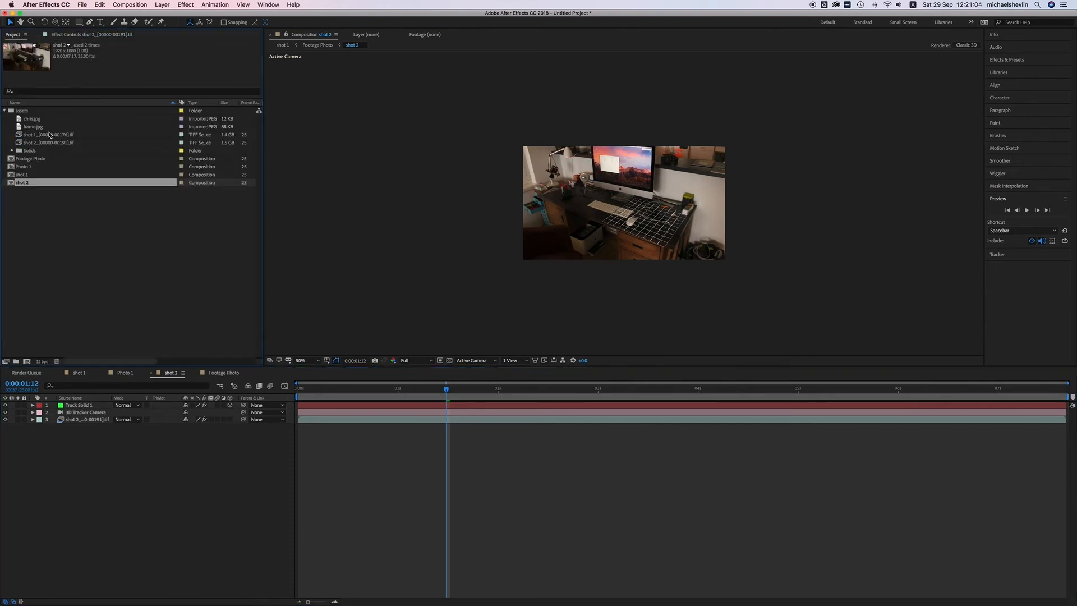
click(24, 166)
drag(12, 166, 79, 404)
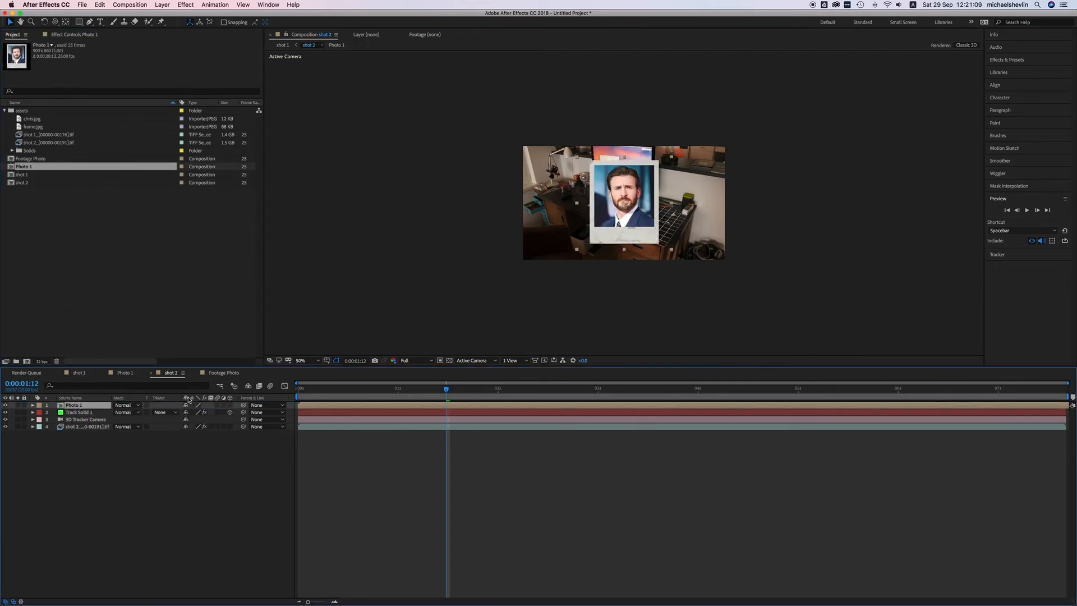
click(231, 405)
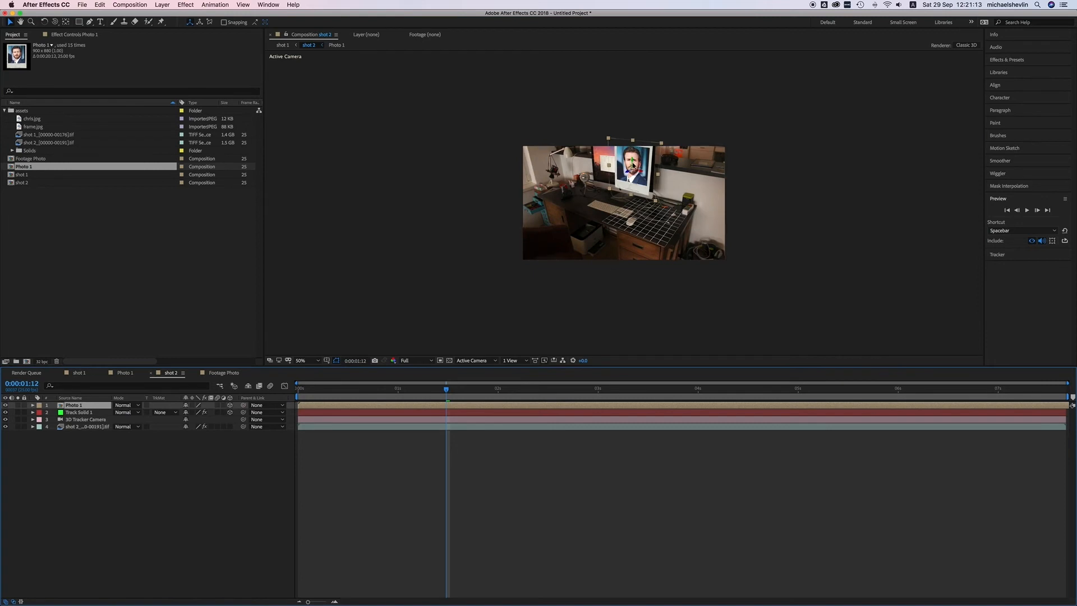
Step: Lower the Photo 1 layer toward the desk and set its scale to 25%
drag(633, 163, 634, 202)
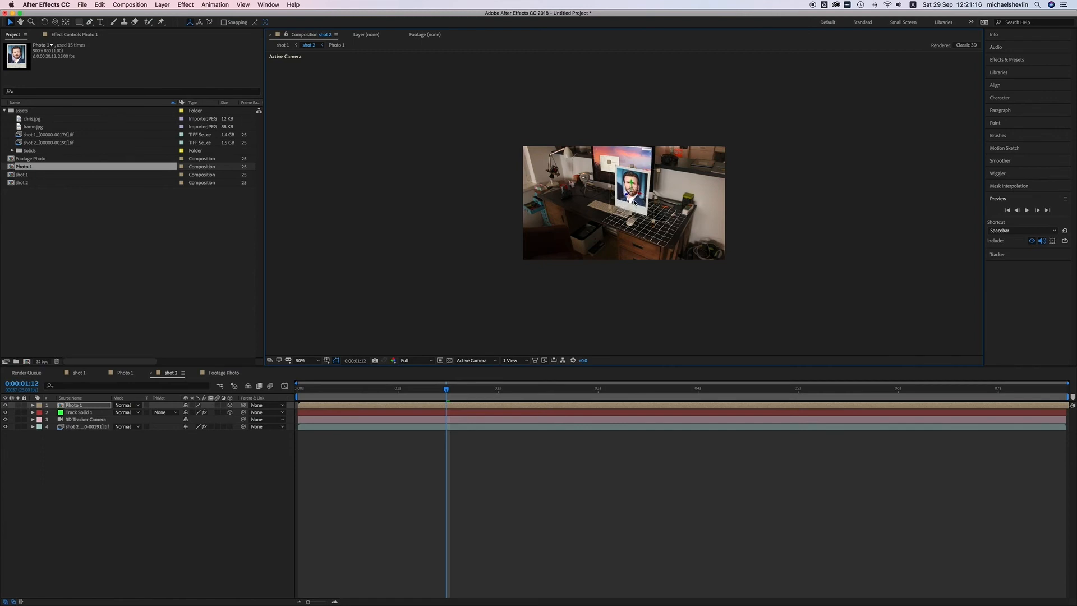
key(s)
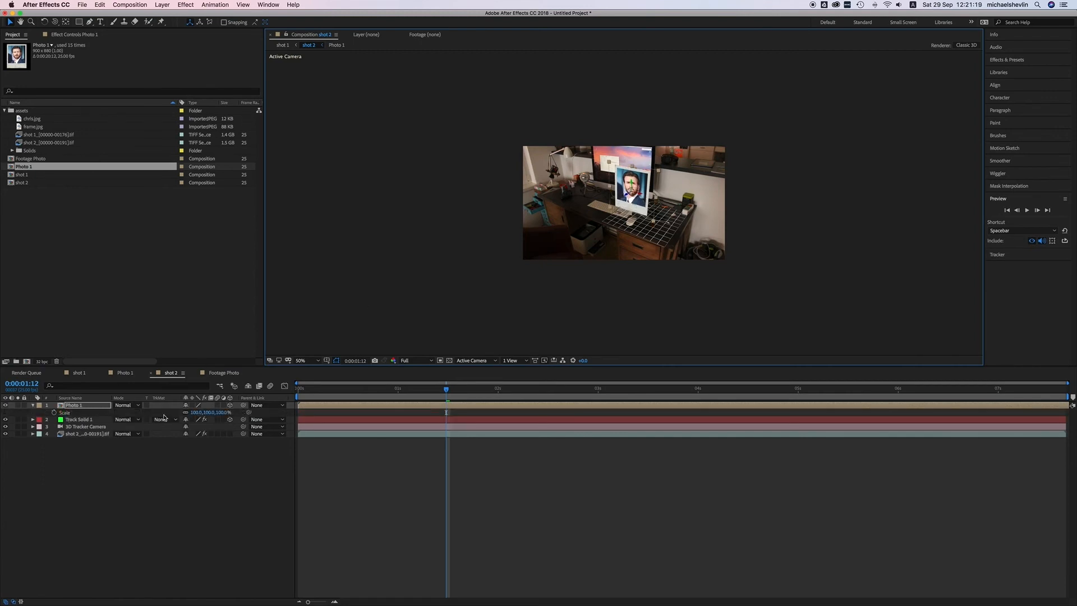
click(208, 414)
text(25)
key(Return)
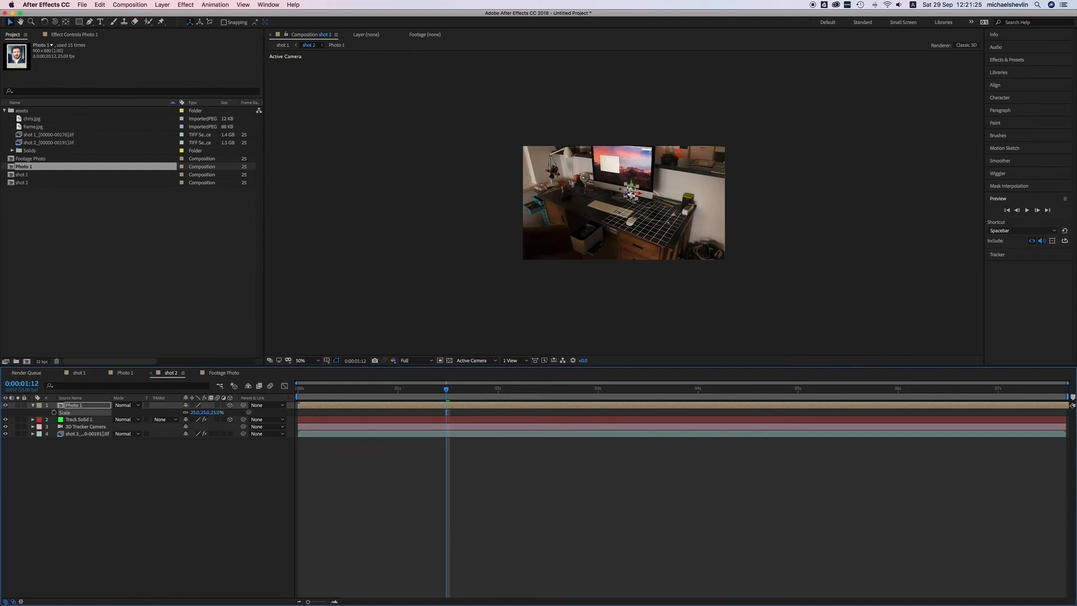
Step: Move the photo to the left of the monitor above the desk and rotate it to a slight tilt
drag(632, 194, 590, 178)
key(w)
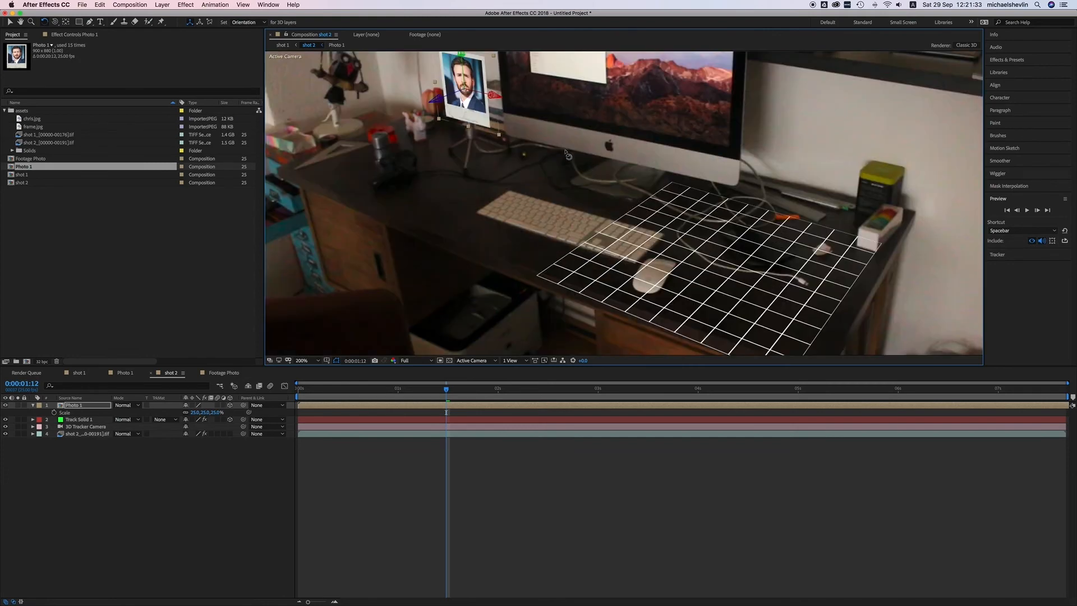
key(period)
drag(552, 131, 561, 130)
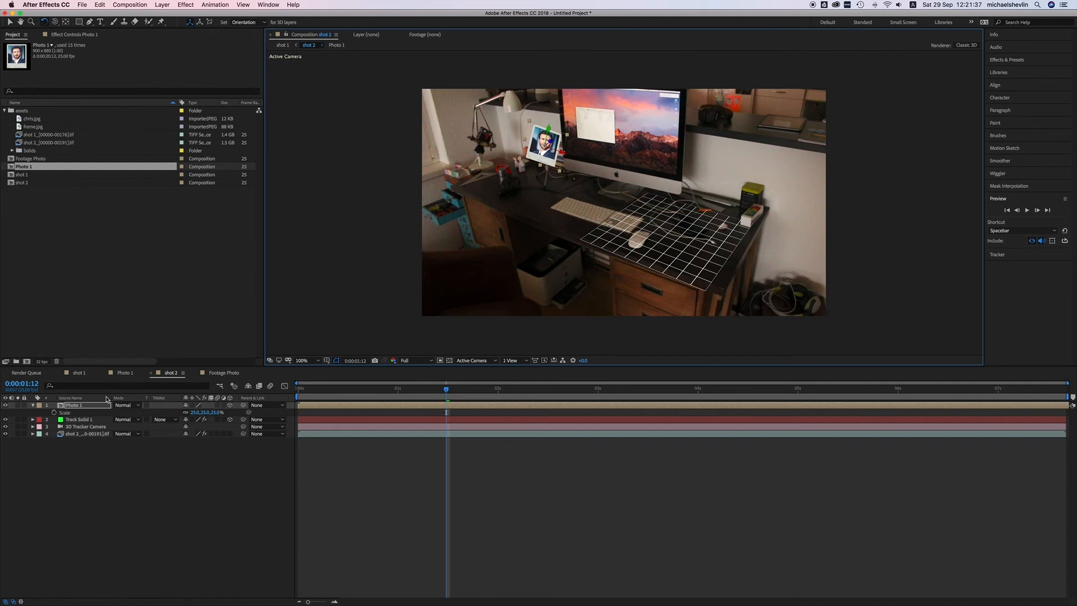
Step: Duplicate the photo and place the copy against the wall at the right end of the desk
key(super+d)
key(v)
drag(564, 156, 773, 182)
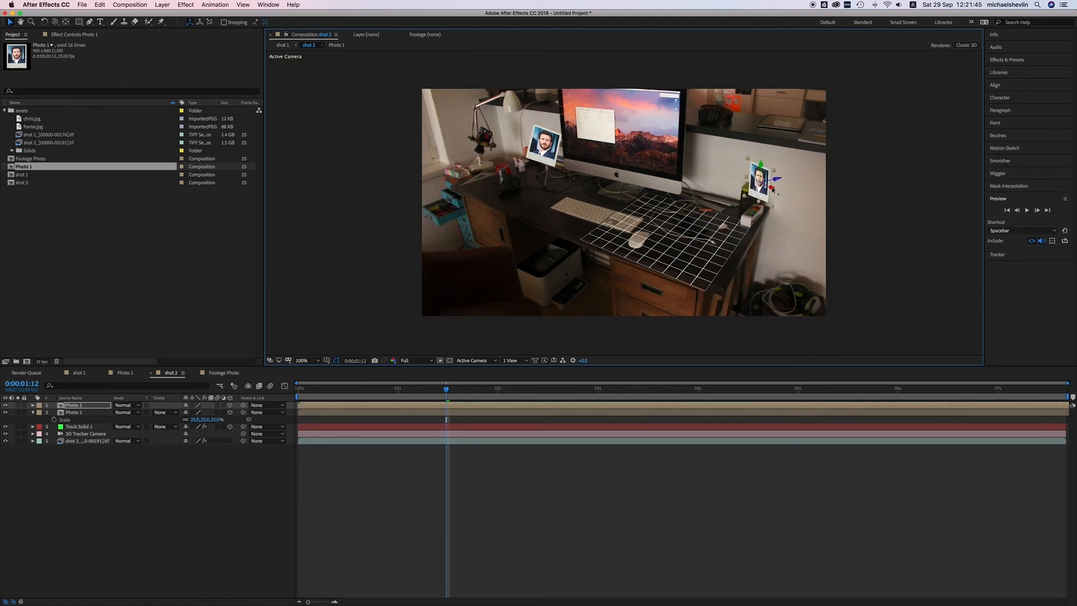
Step: Duplicate the photo again, bring the copy closer to the camera at the desk's left end, and rotate it to lean back
key(ctrl+d)
drag(775, 190, 503, 209)
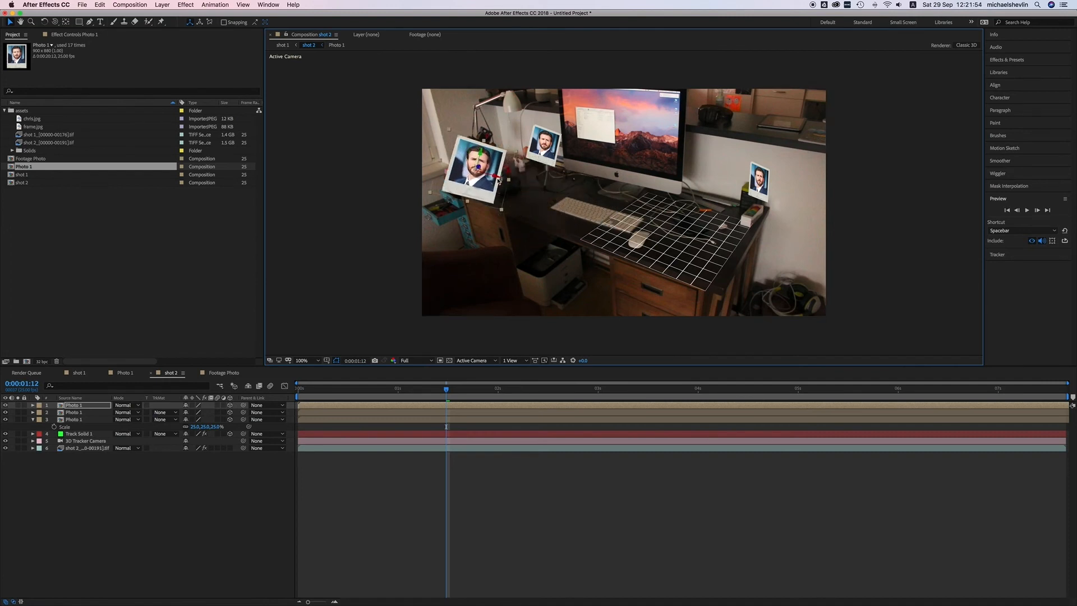
key(w)
mouse_move(496, 162)
mouse_down()
mouse_move(493, 191)
mouse_move(486, 155)
mouse_up()
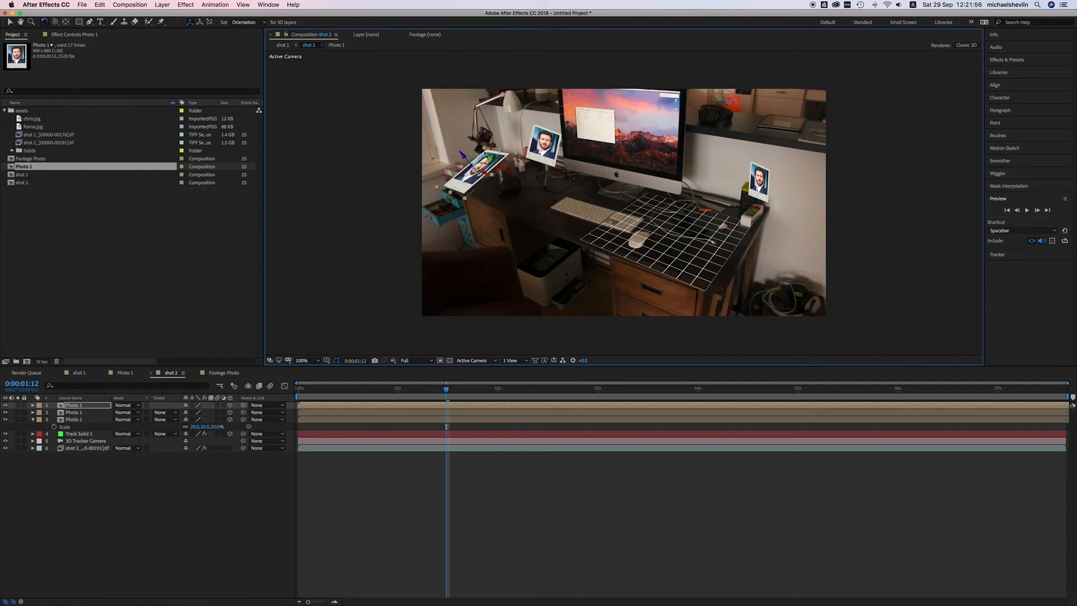
Step: At 0:00:02:11, duplicate the photo in front of the monitor, move the copy to the far left near the lamp, and check it at 0:00:02:01
drag(438, 391, 543, 393)
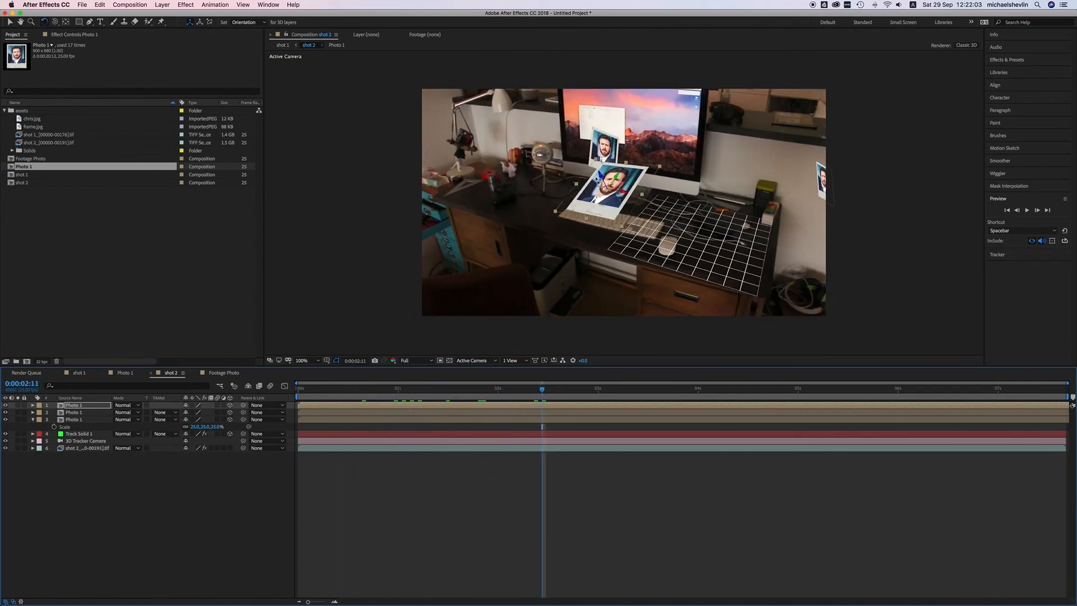
key(v)
click(610, 140)
key(super+d)
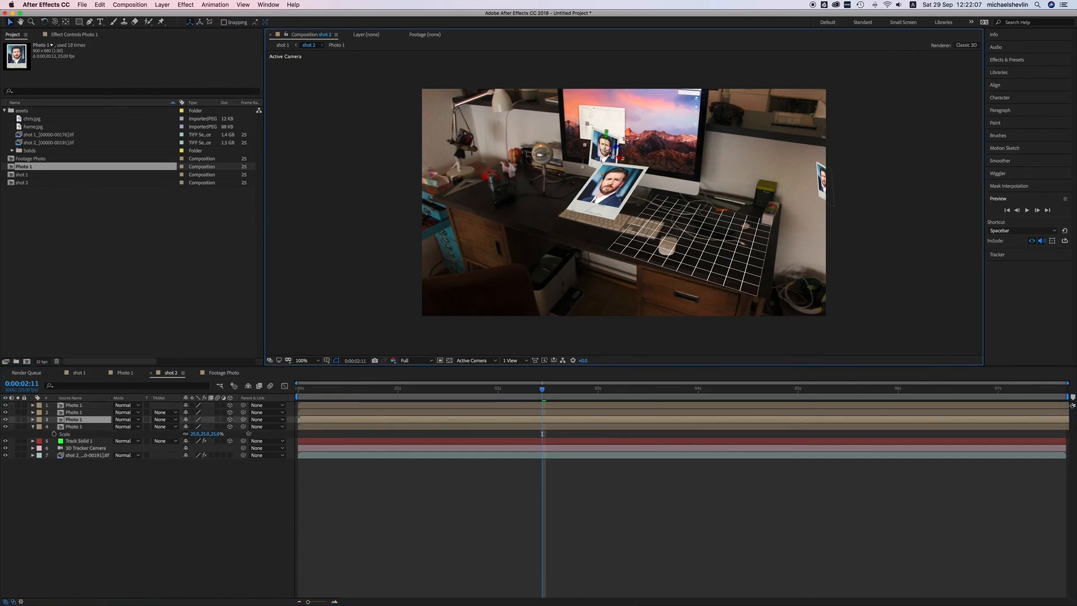
drag(615, 148, 536, 201)
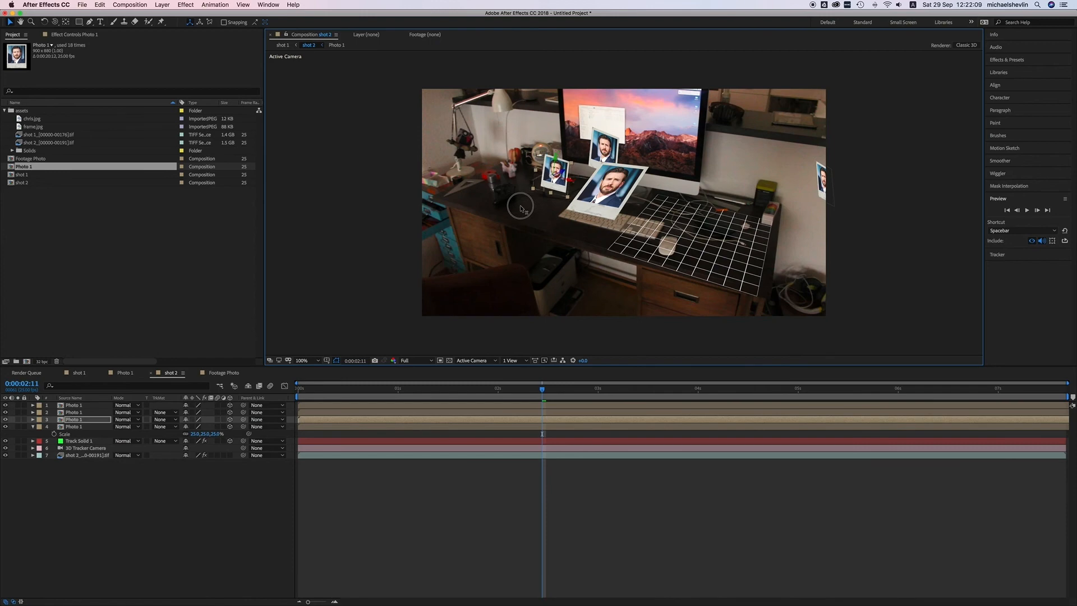
key(period)
drag(516, 160, 433, 131)
key(comma)
key(comma)
key(comma)
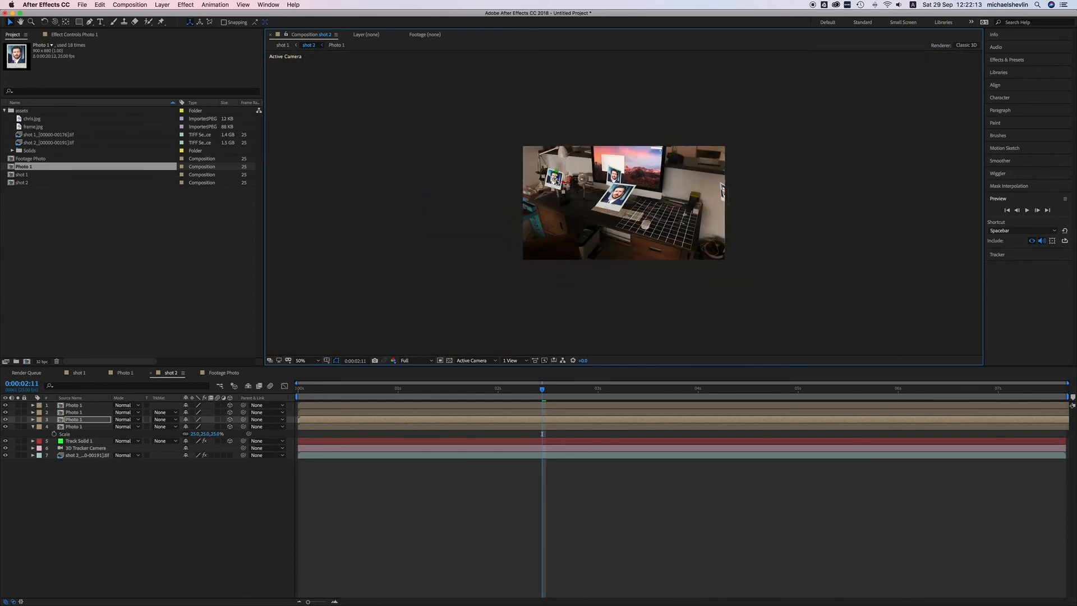
drag(555, 175, 566, 207)
drag(539, 389, 503, 391)
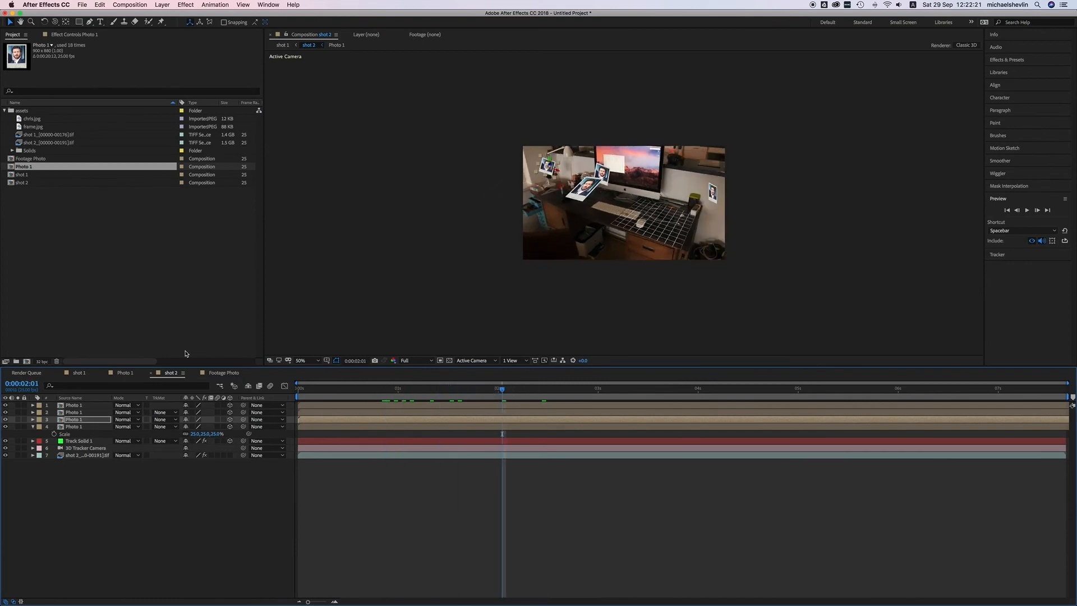
Step: Preview the photos in shot 1 at 0:00:12:20, and hide the Track Solid 1 grid in shot 2
click(79, 372)
drag(604, 391, 788, 391)
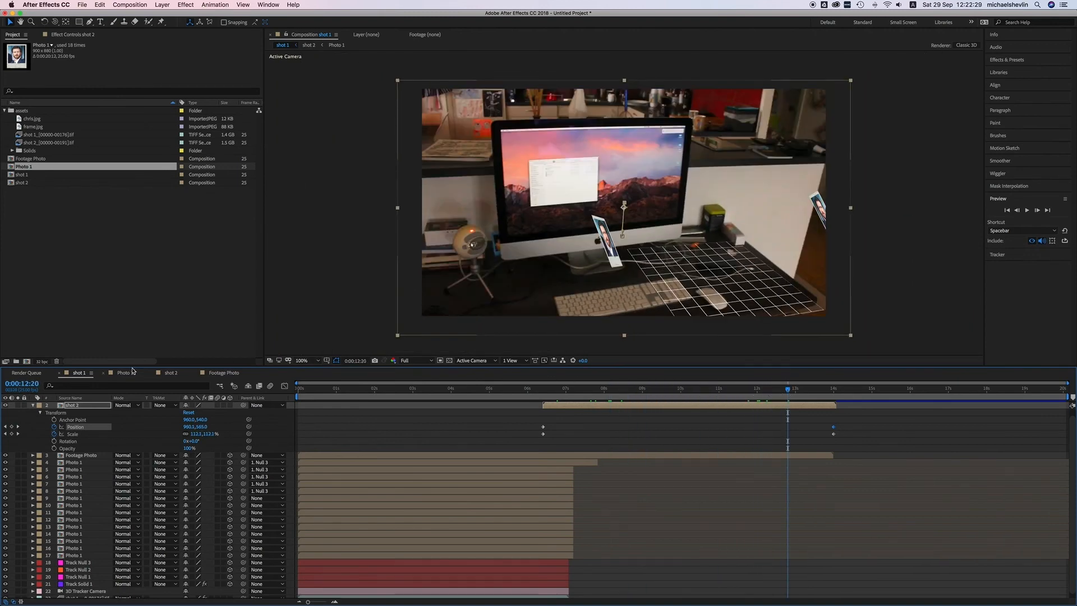
click(171, 373)
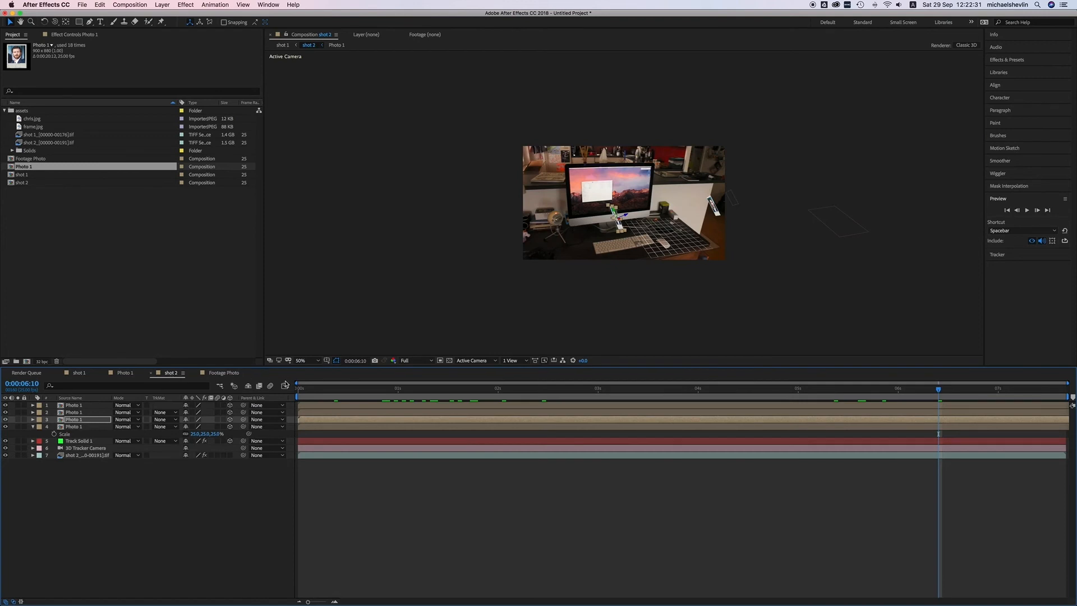
click(6, 441)
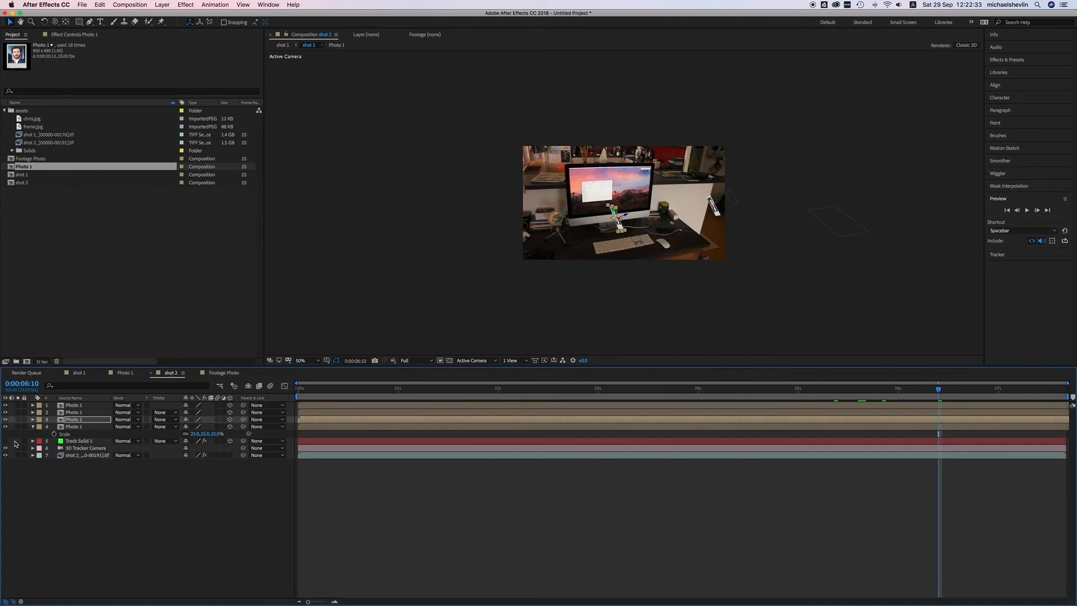
Step: In shot 1, delete Track Null 1 to 3 and the Track Solid 1 grid, and collapse the shot 2 layer's properties
click(79, 373)
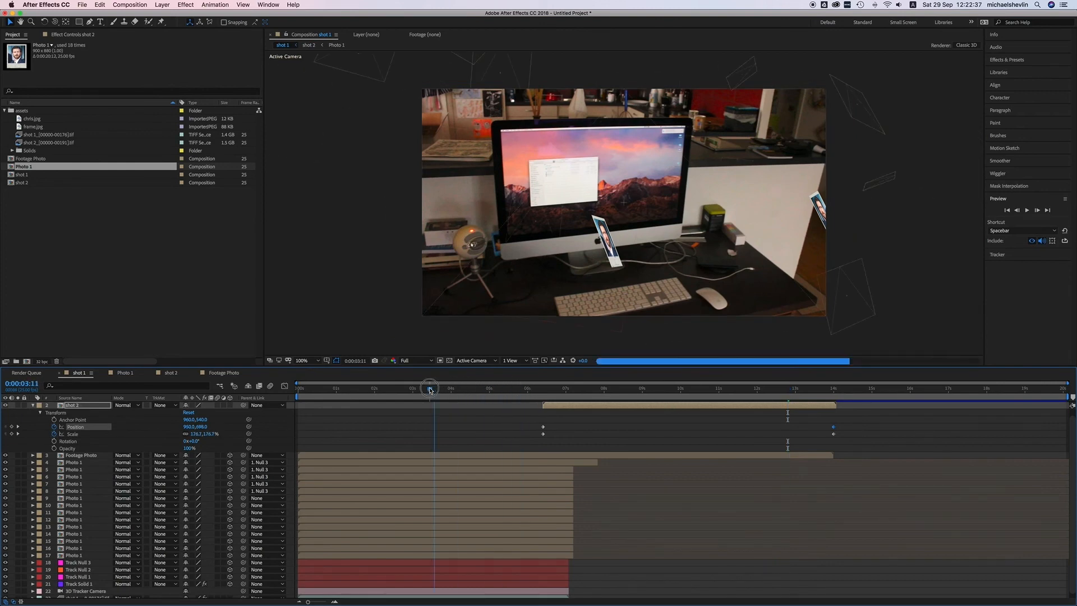
click(430, 388)
scroll(113, 487, down, 1)
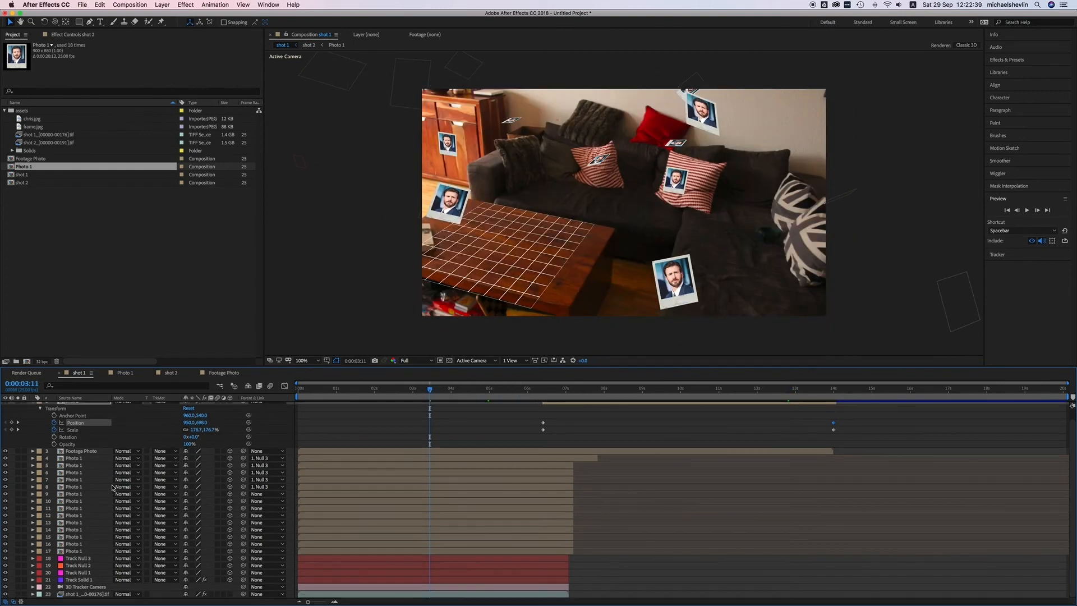
click(77, 580)
shift+click(76, 560)
key(Delete)
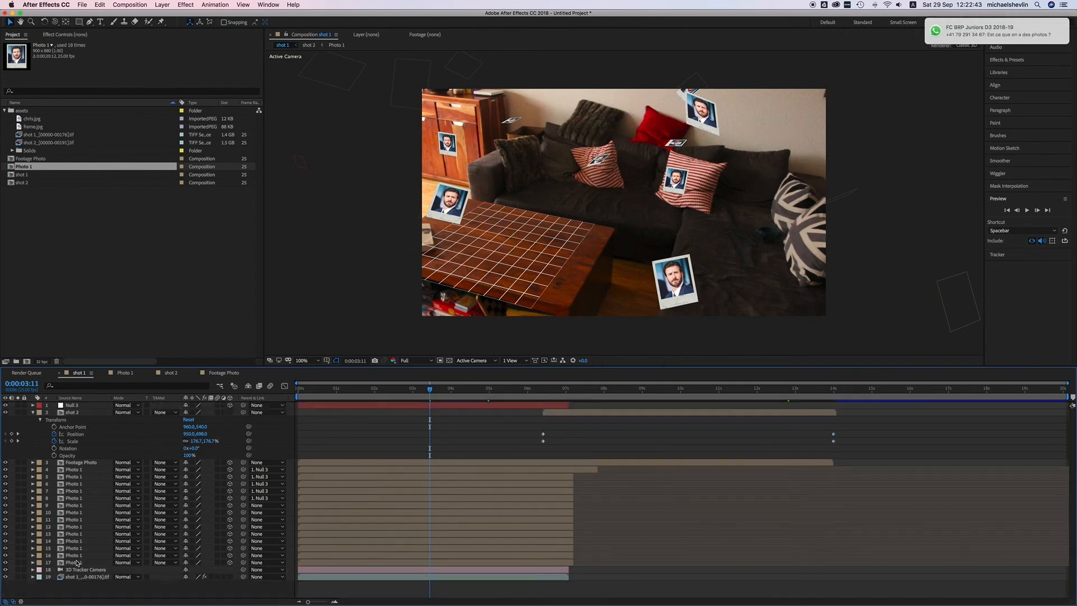
click(32, 413)
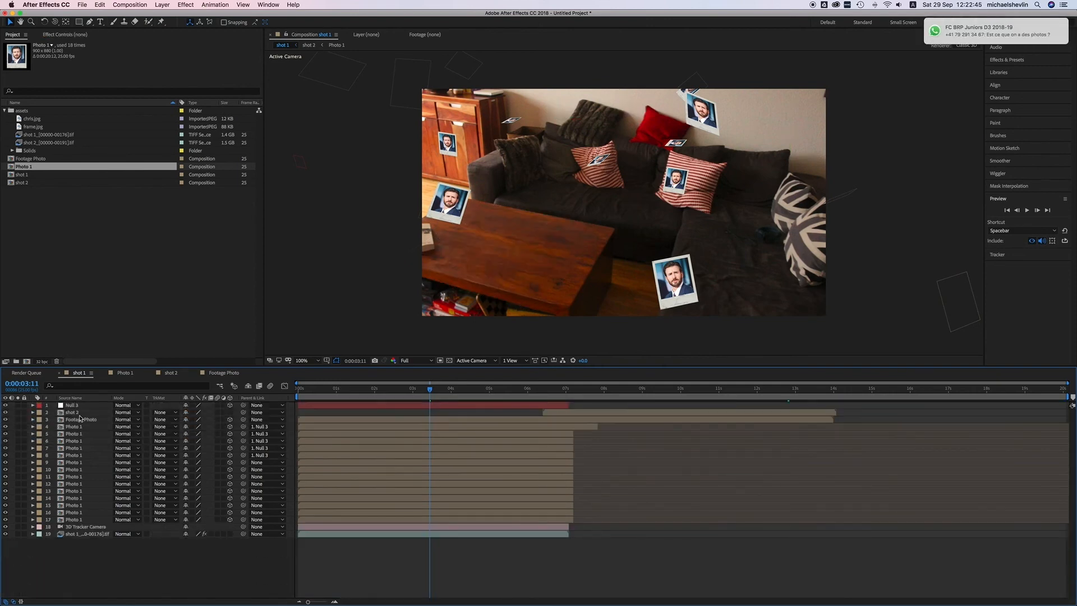
Step: Turn on Depth of Field for shot 1's 3D Tracker Camera and raise its aperture to about 224 pixels
click(82, 528)
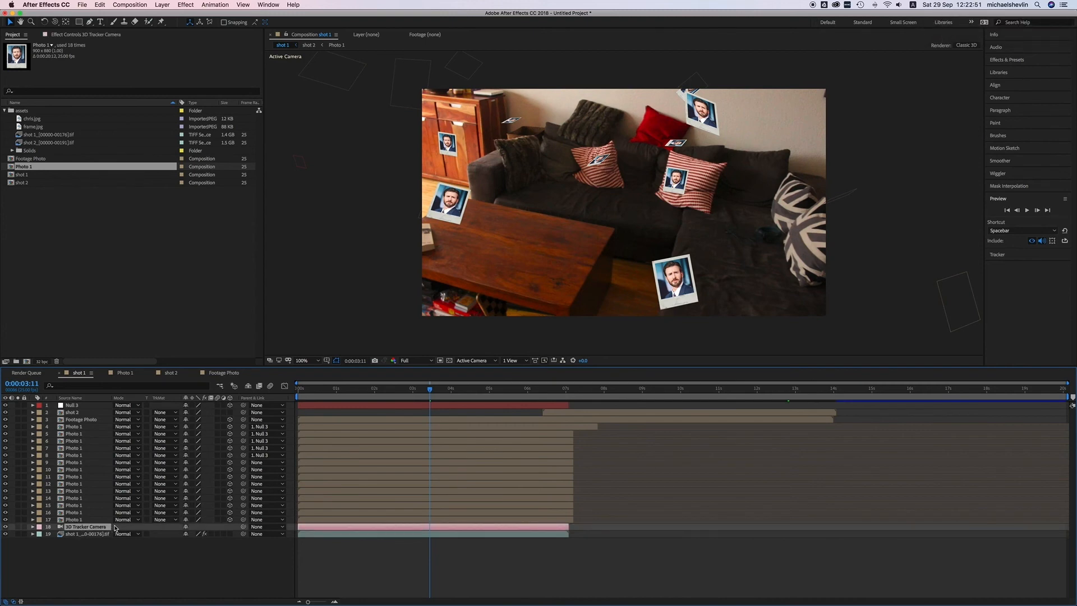
click(35, 527)
click(31, 528)
click(32, 527)
click(40, 542)
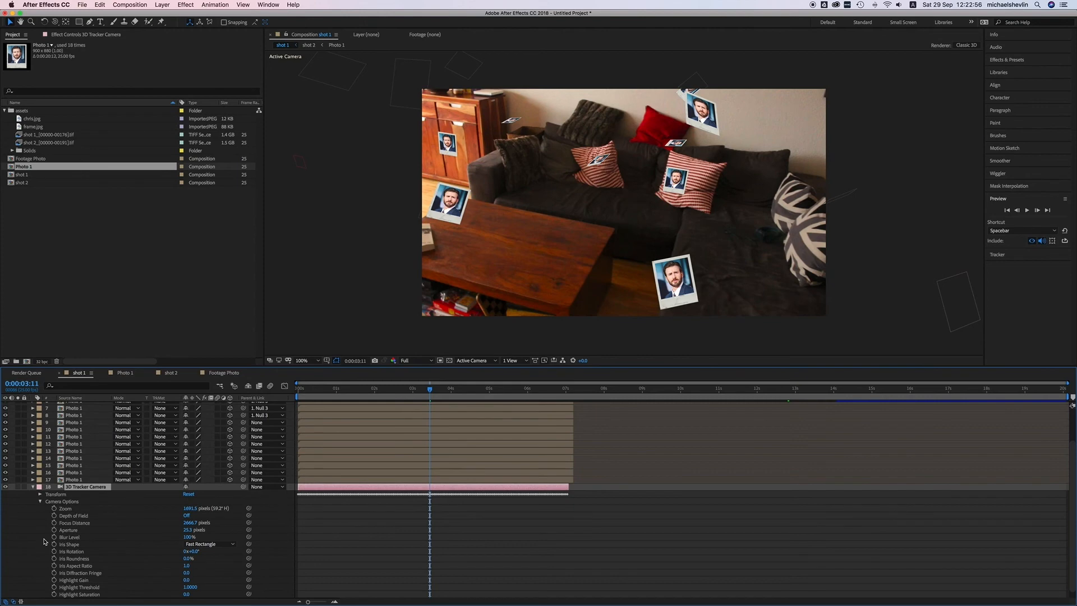
click(187, 516)
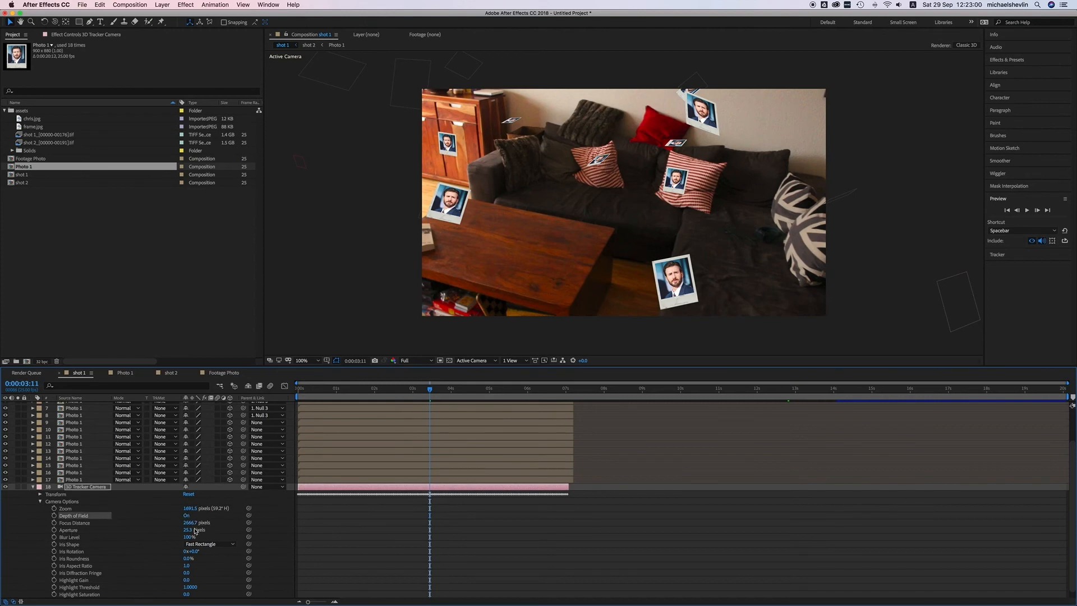
drag(188, 530, 270, 530)
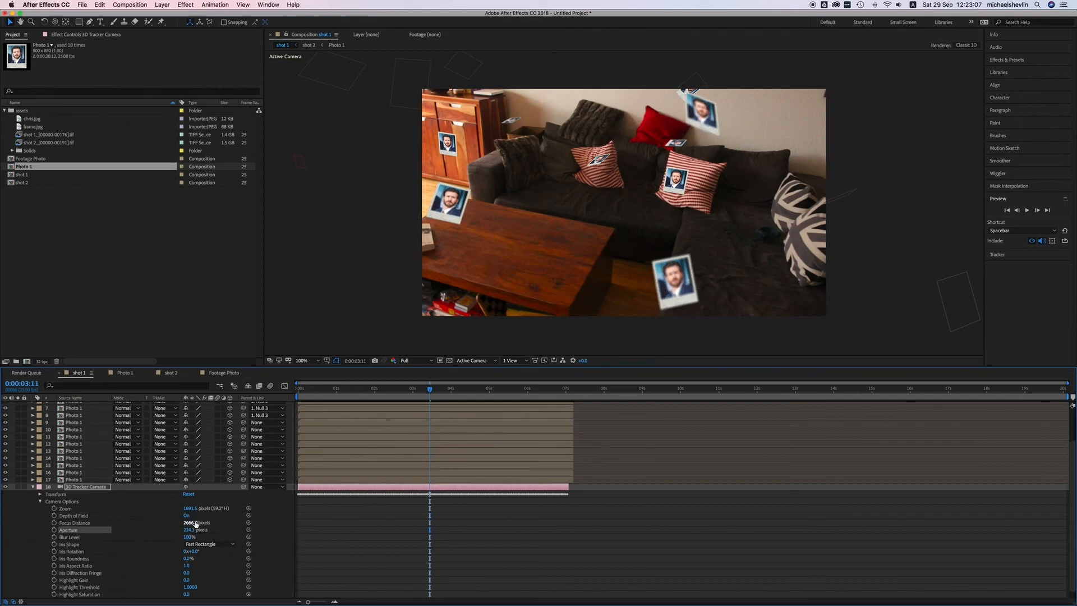
Step: Try camera focus distances of 1936.7 and 446.7 pixels, checking the large transition photo between 0:00:06:01 and 0:00:06:09
drag(195, 524, 188, 523)
mouse_move(182, 525)
mouse_down()
mouse_move(259, 524)
mouse_move(163, 523)
mouse_up()
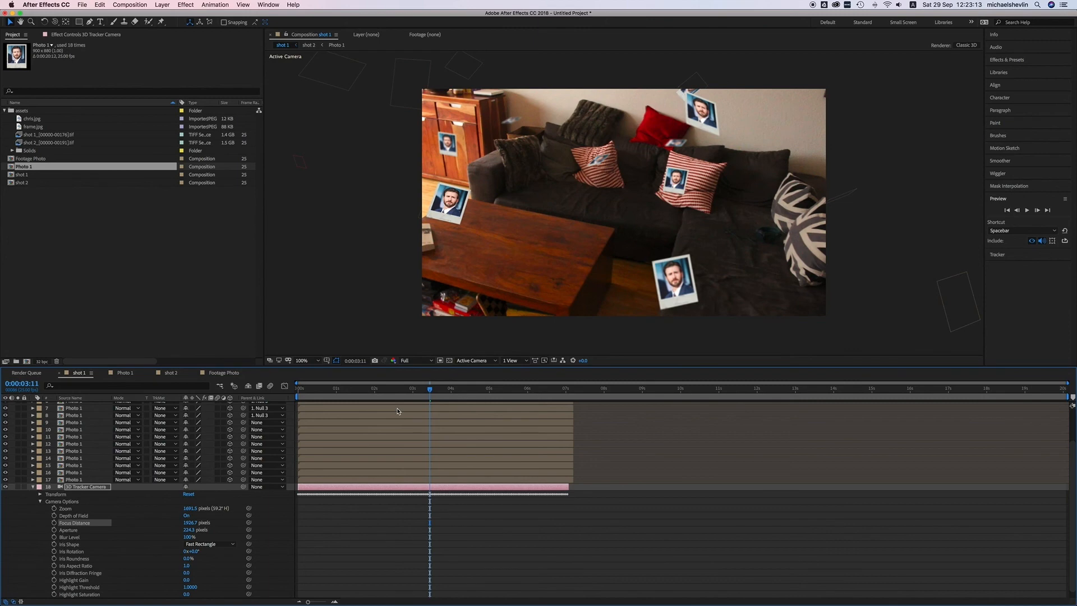
drag(486, 388, 529, 388)
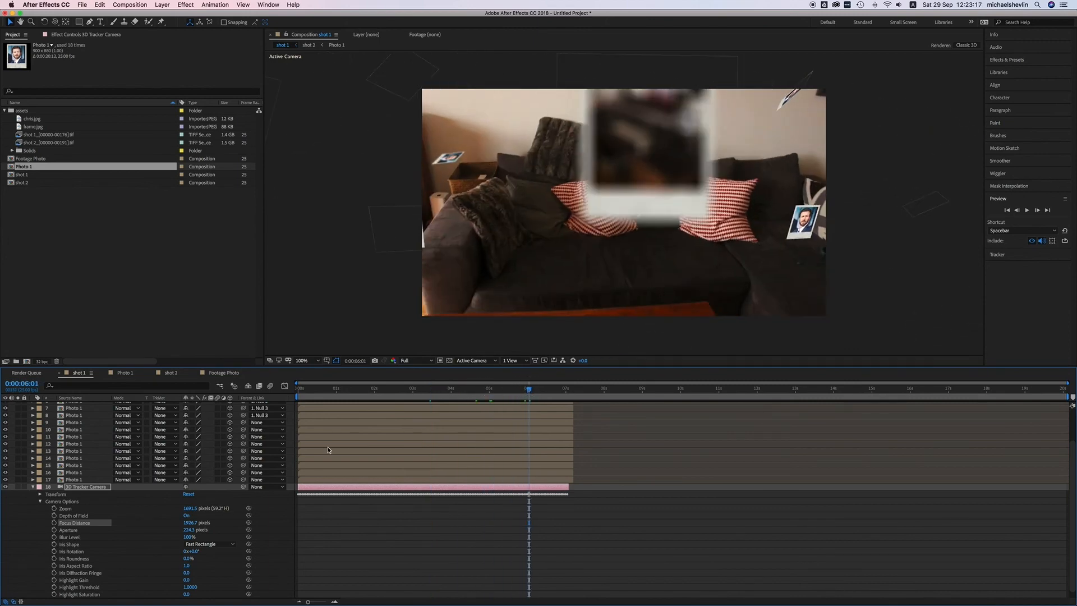
drag(193, 524, 131, 527)
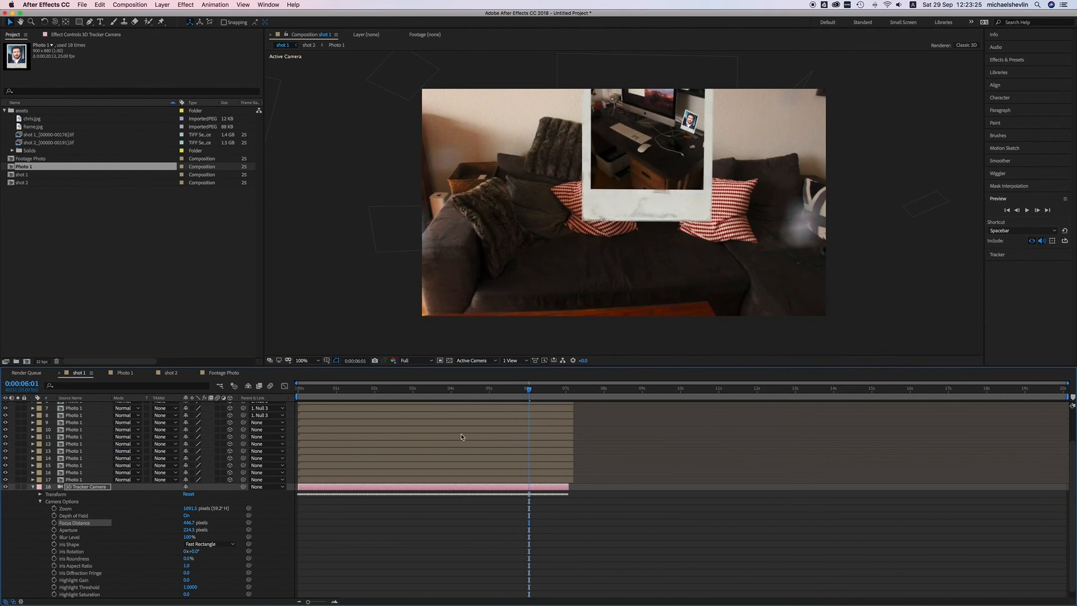
drag(527, 394, 542, 392)
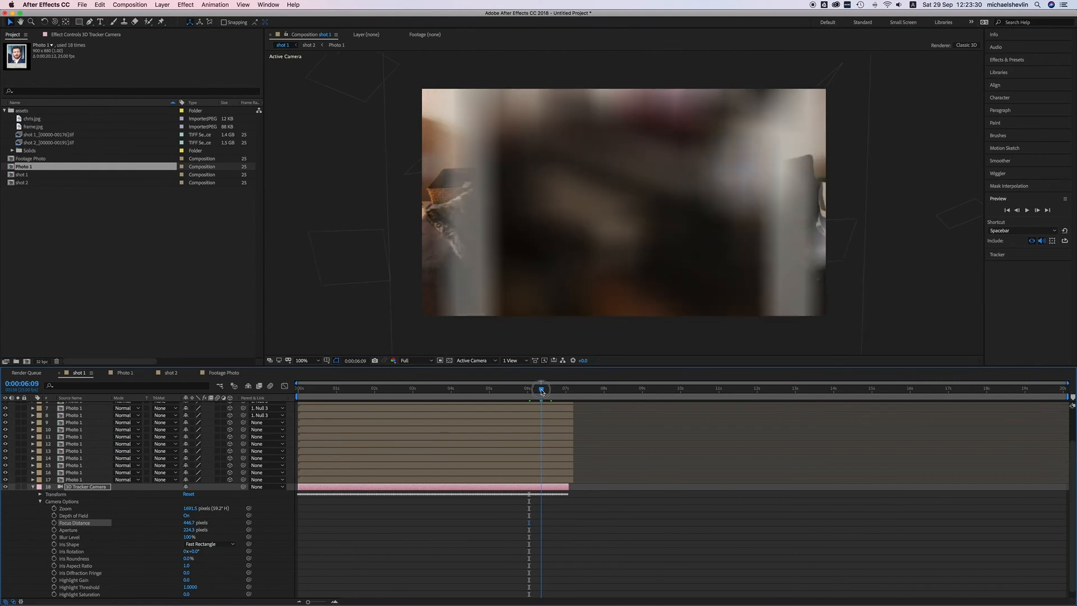
Step: At 0:00:06:09, try a focus distance of about 2433 pixels with a lower aperture, and reduce the focus distance to 0
drag(188, 526, 315, 529)
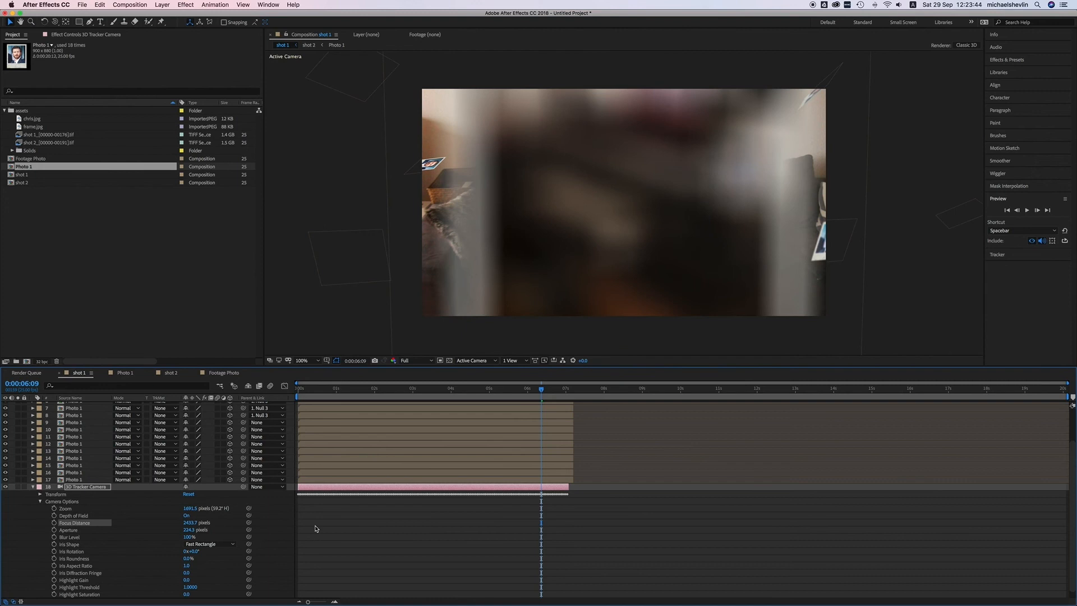
drag(191, 530, 79, 533)
scroll(192, 526, up, 1)
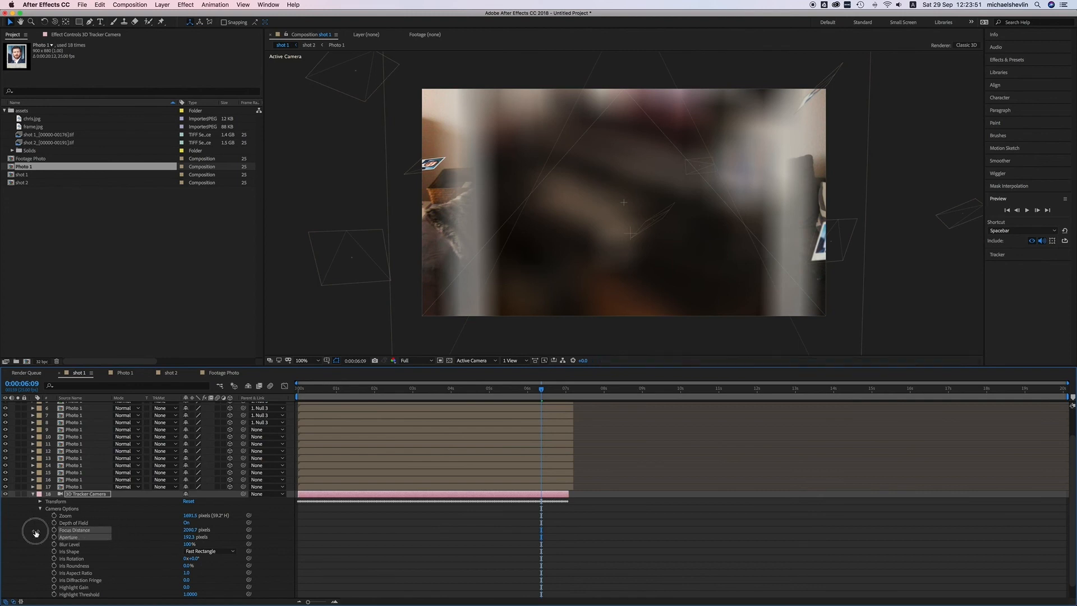
scroll(178, 556, up, 2)
drag(195, 547, 45, 550)
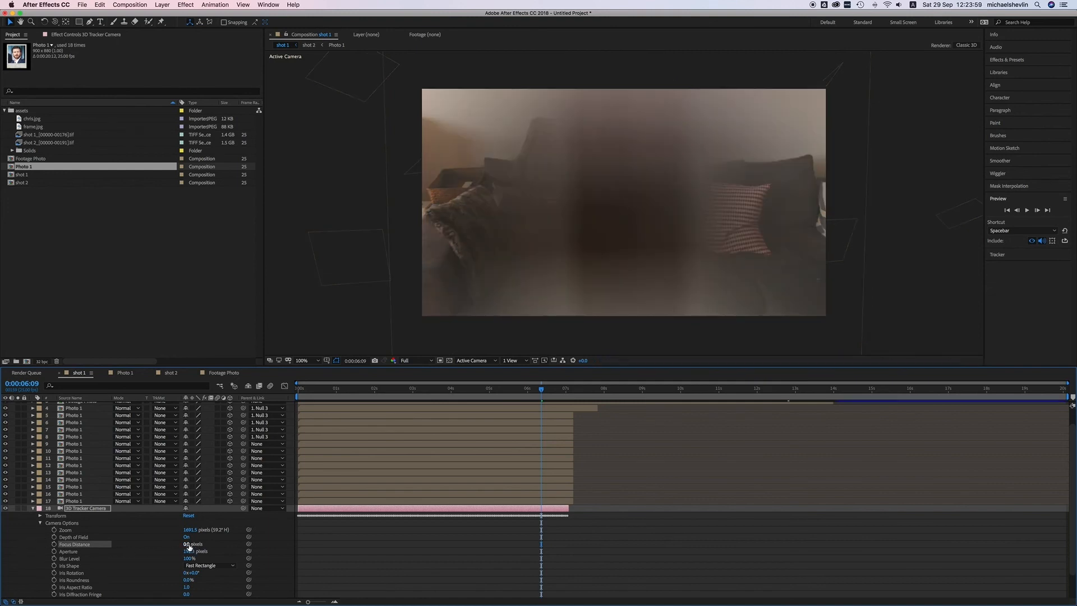
Step: Try a focus distance of 380 pixels, lower the aperture to about 47 pixels, and check a shorter focus distance around 0:00:06:12
drag(194, 546, 343, 542)
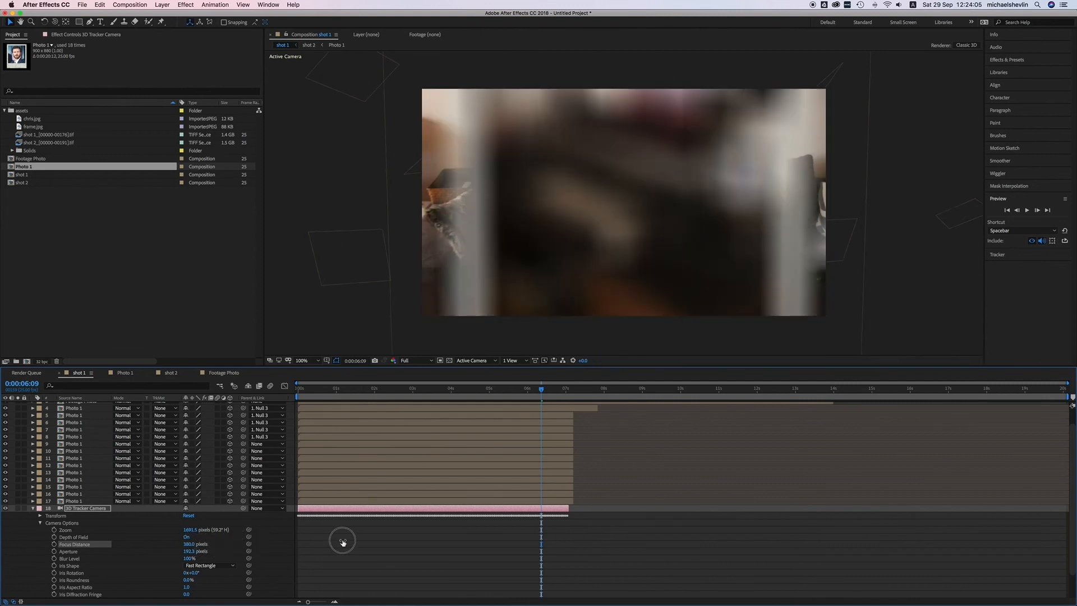
drag(192, 544, 130, 556)
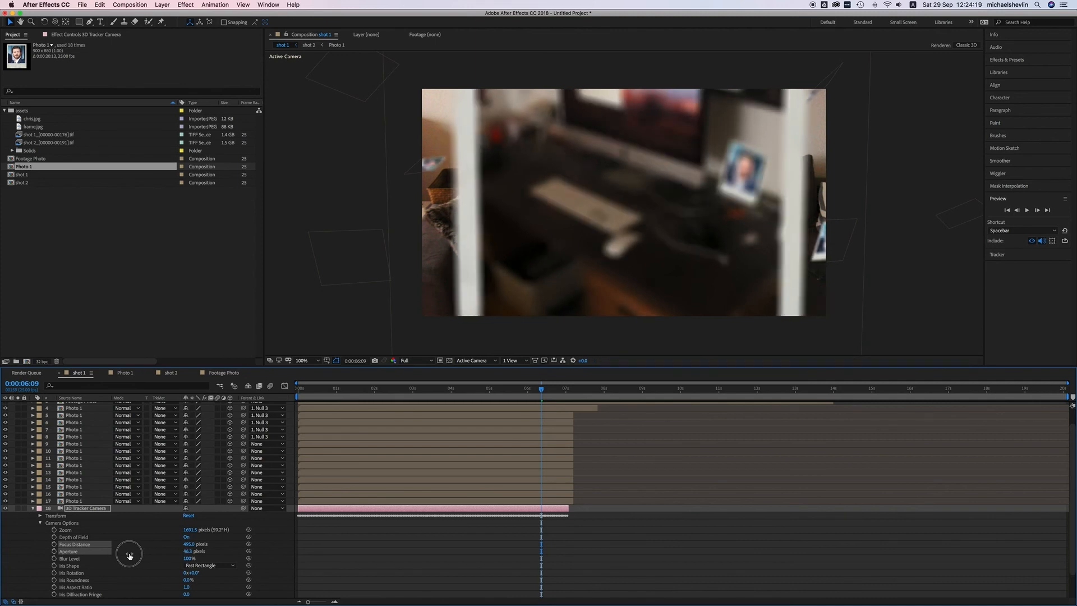
drag(192, 544, 68, 546)
scroll(184, 546, up, 1)
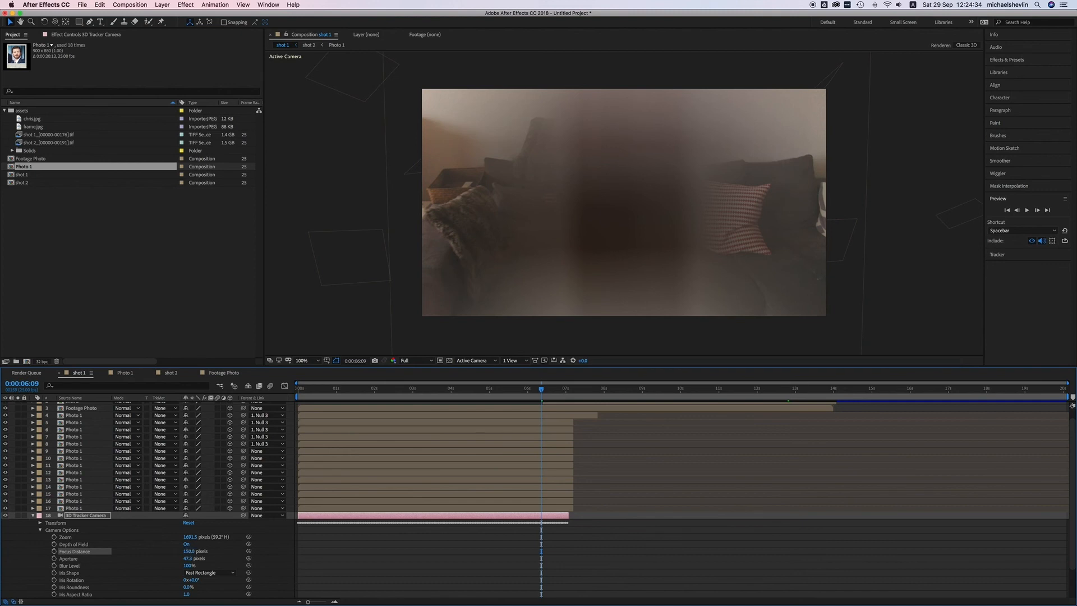
drag(541, 391, 546, 392)
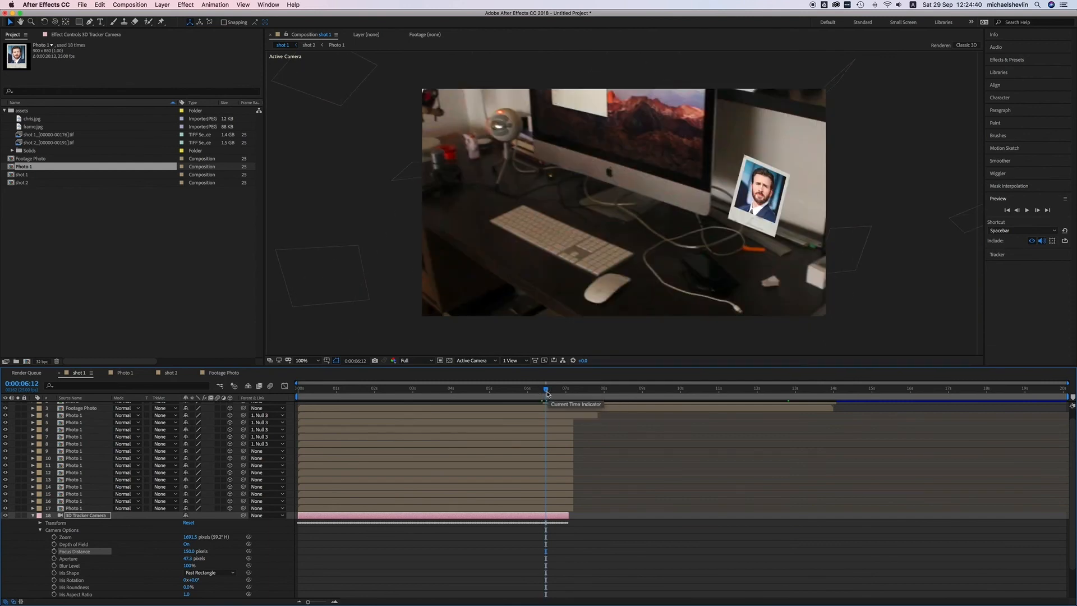
click(535, 393)
drag(536, 392, 525, 392)
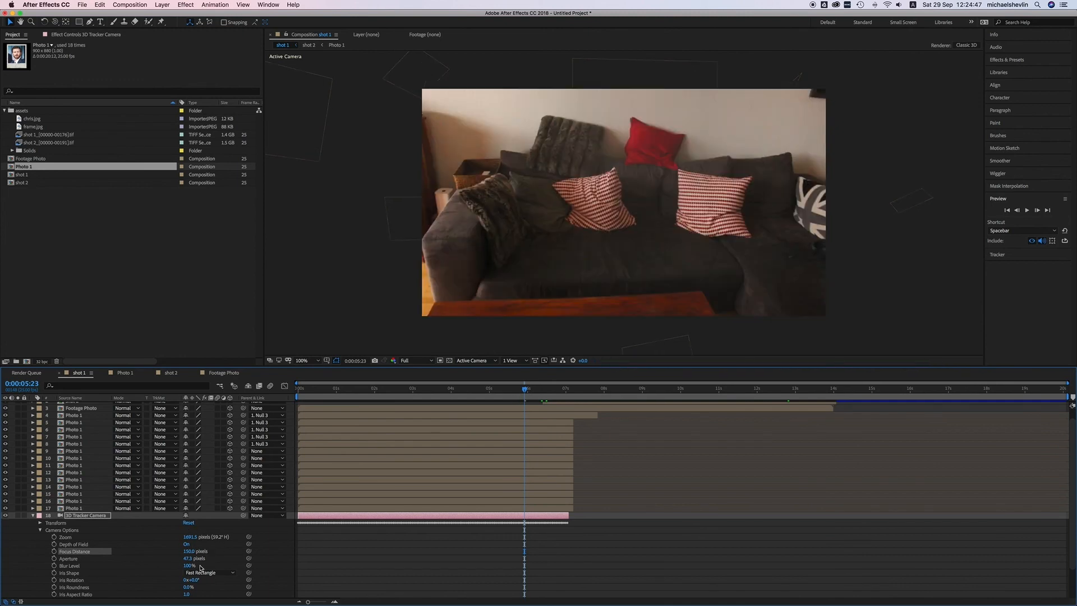
Step: Try an aperture of 0 pixels at 0:00:05:23, and open it again to compare the photos at 0:00:05:16
drag(196, 557, 202, 560)
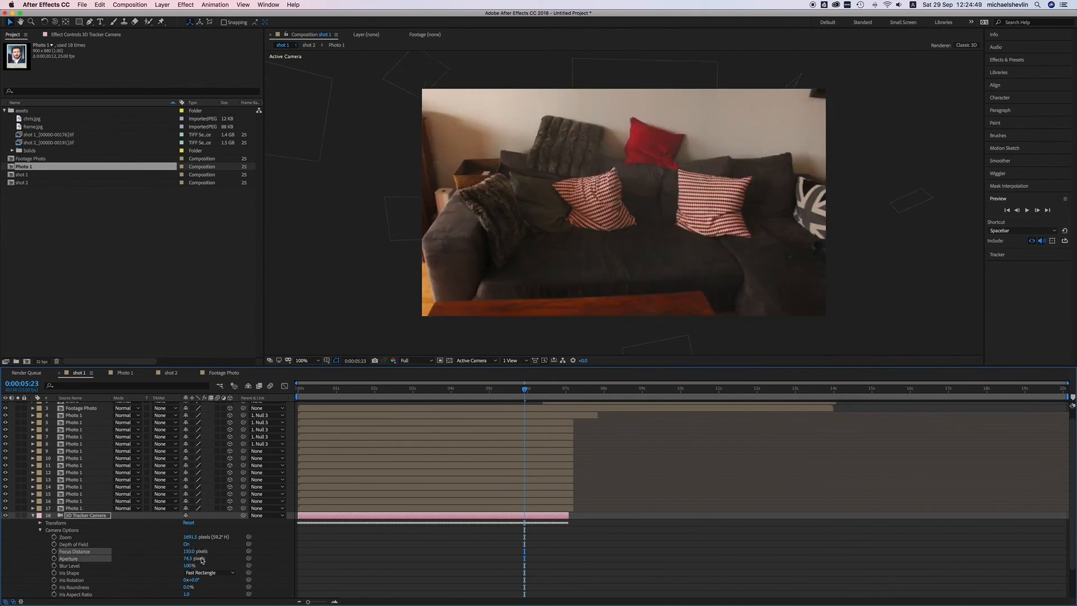
drag(156, 559, 120, 559)
drag(524, 390, 544, 390)
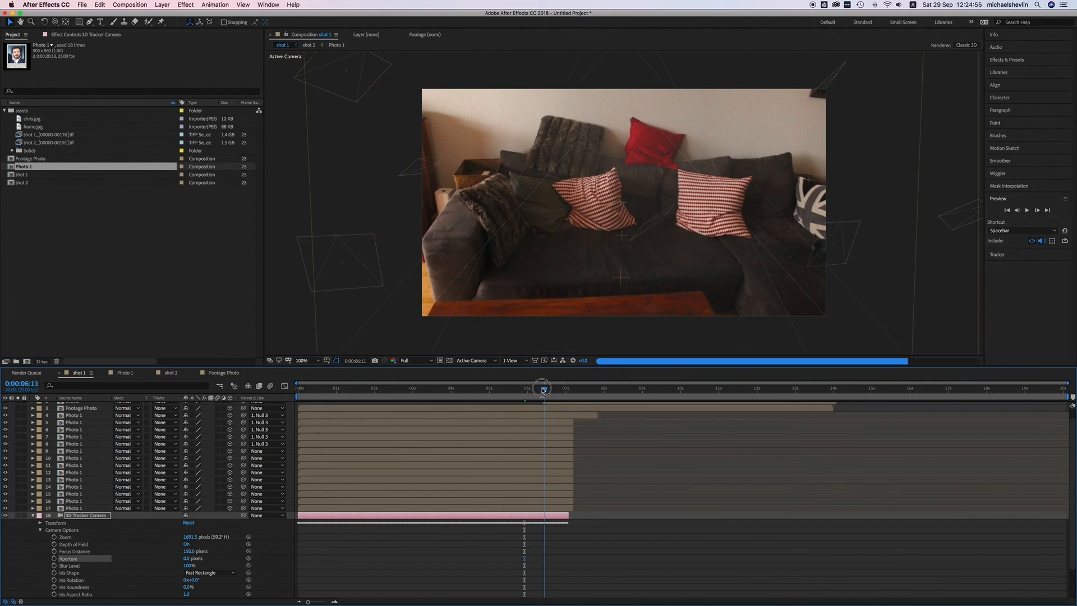
drag(190, 558, 213, 560)
click(514, 390)
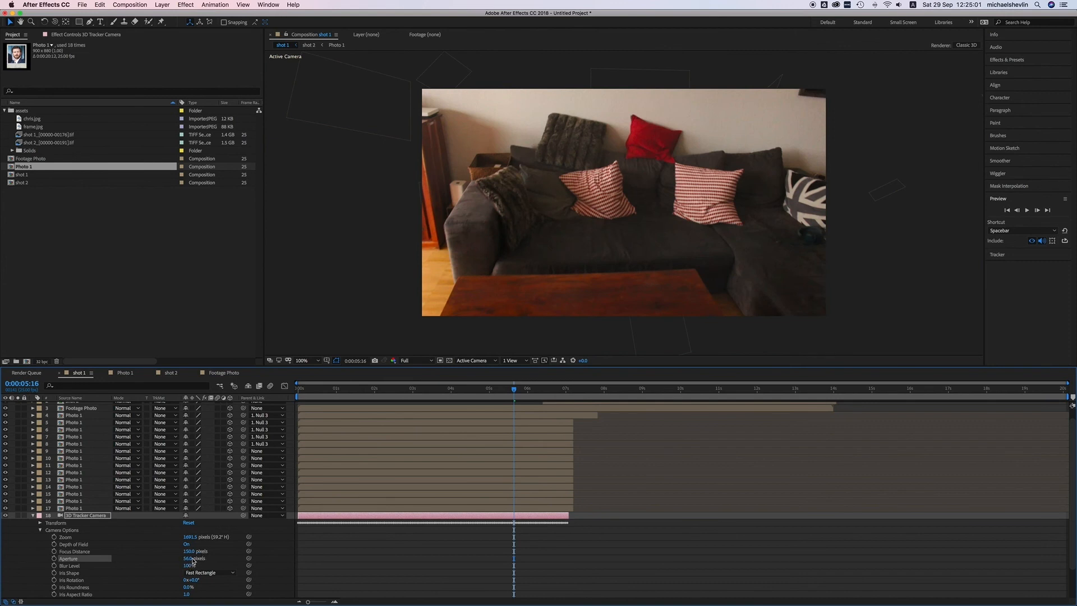
Step: Increase the camera's focus distance while checking the transition at 0:00:06:09, and set the aperture to 11 pixels
drag(190, 560, 353, 549)
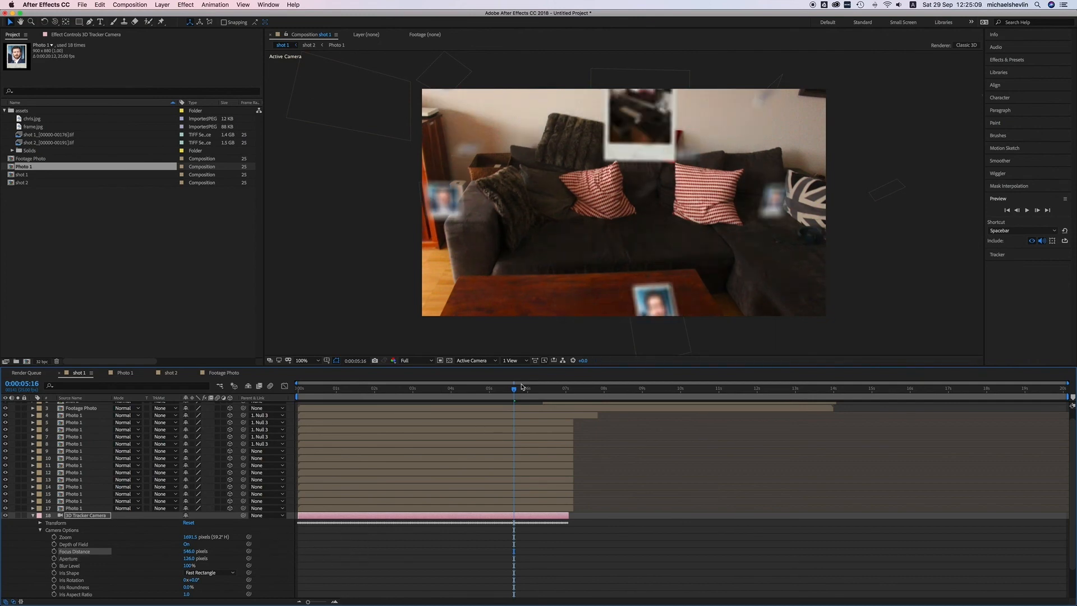
drag(525, 390, 542, 388)
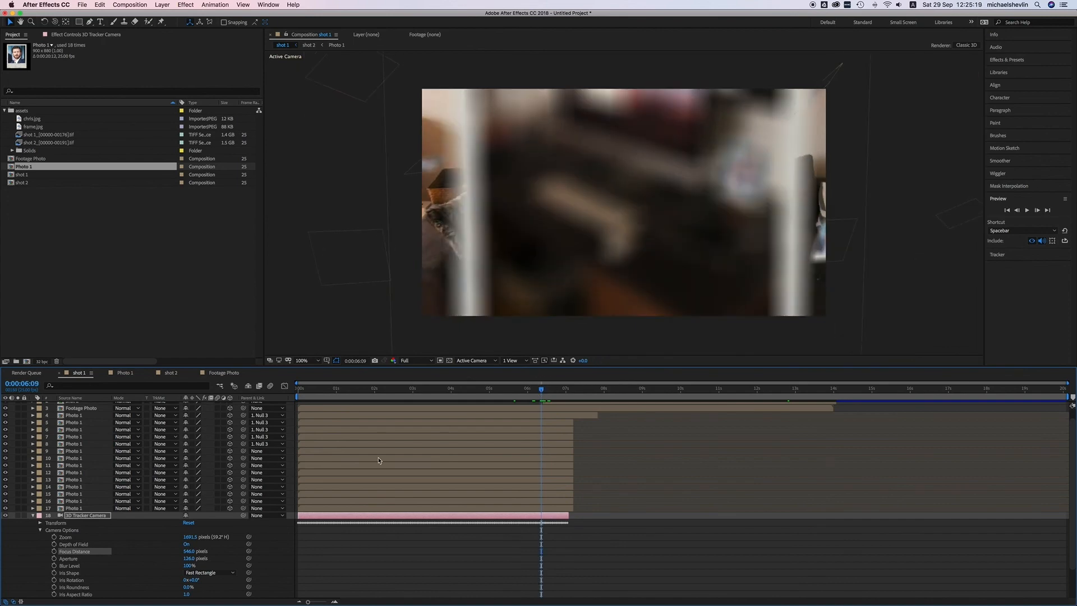
drag(189, 553, 305, 554)
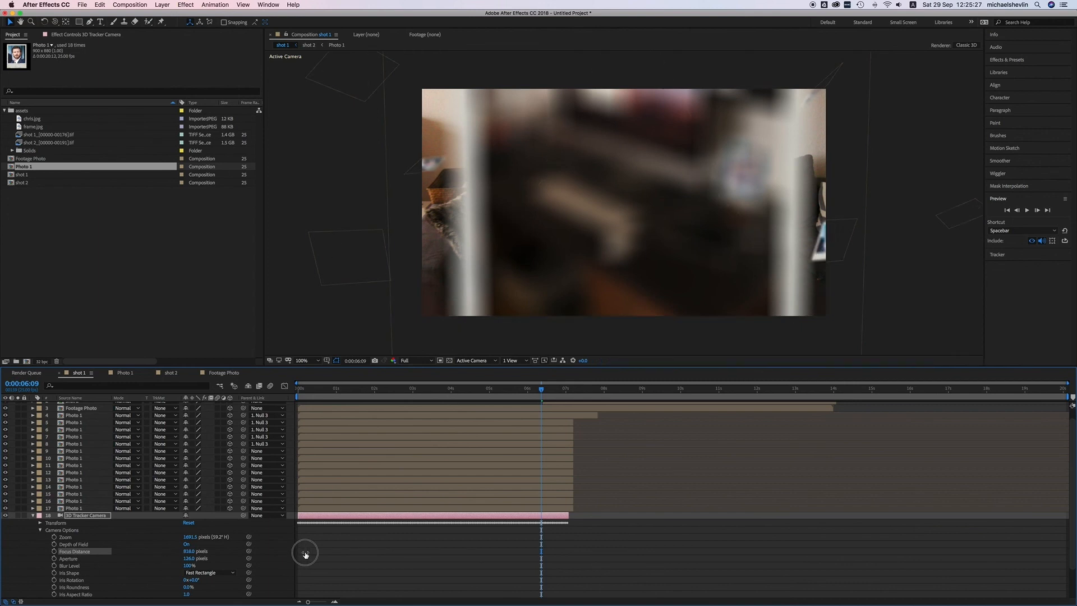
drag(194, 560, 146, 562)
Step: Animate the aperture from a higher value at the start to 11 pixels at 0:00:04:15, and preview the composition
drag(548, 392, 273, 410)
scroll(202, 540, up, 2)
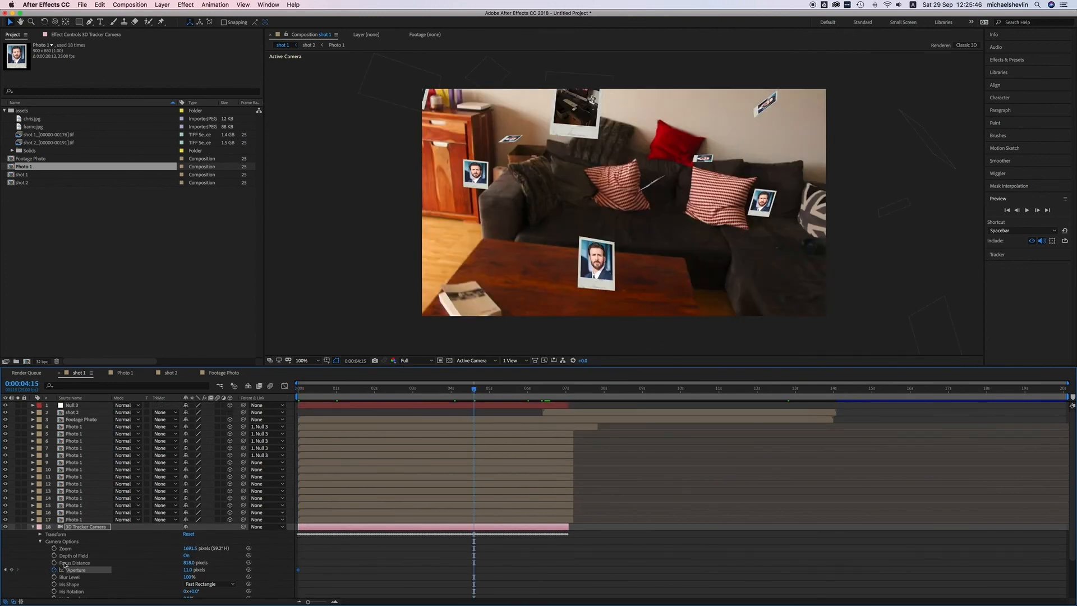
drag(453, 390, 281, 390)
drag(187, 571, 202, 572)
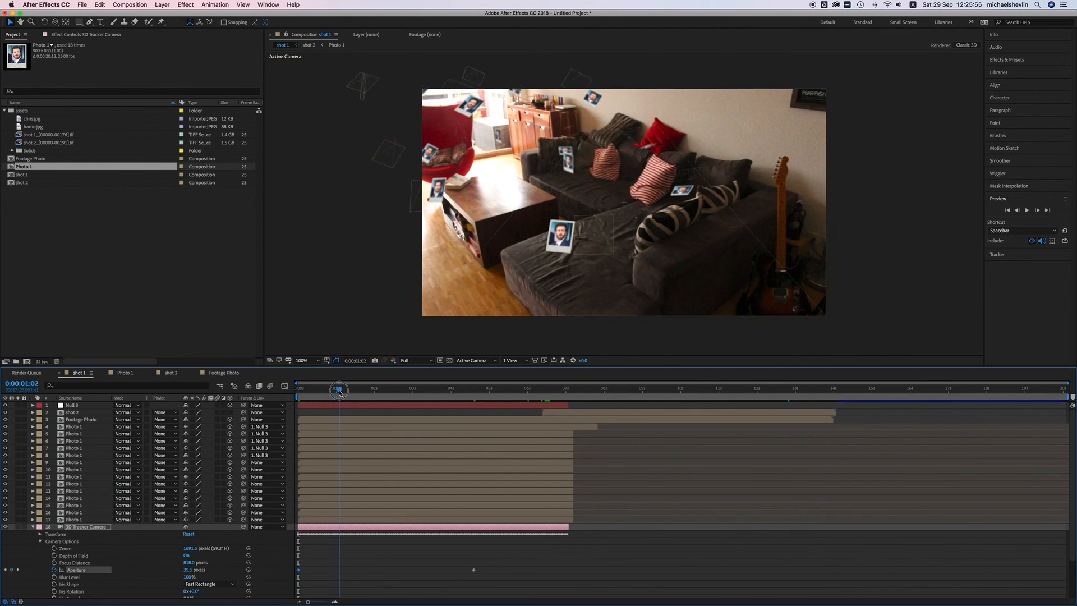
click(1025, 210)
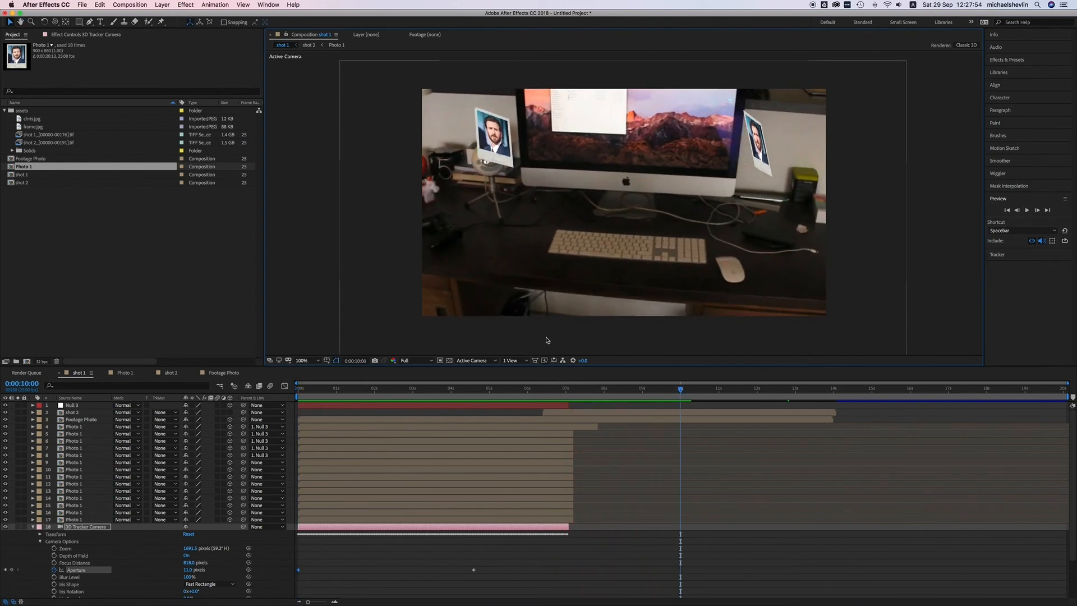
Step: End the work area at 0:00:12:17 and trim the shot 1 composition to it
click(699, 393)
drag(699, 392, 783, 390)
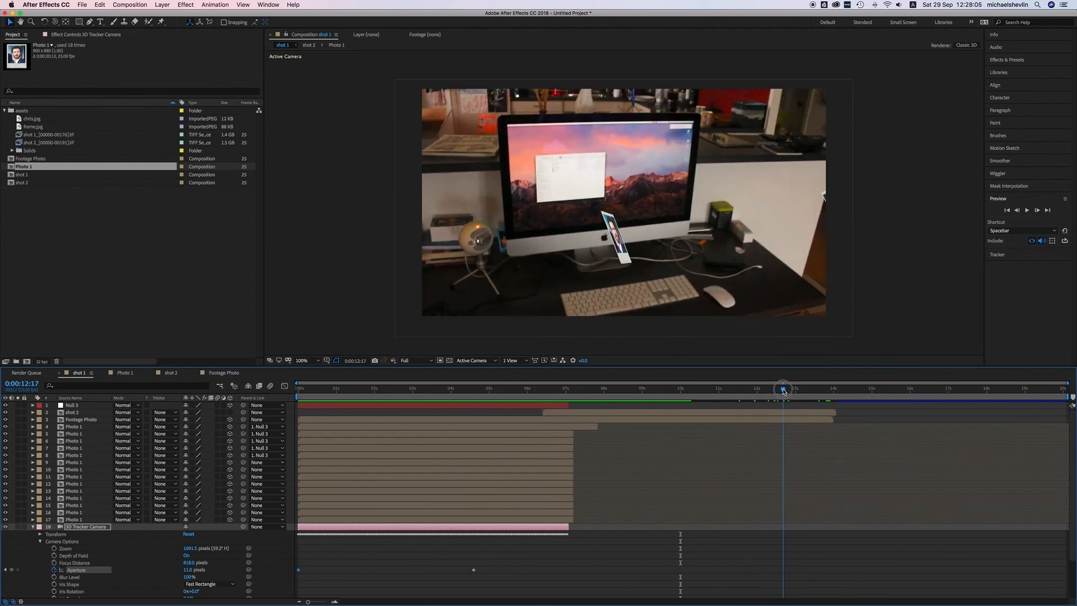
drag(1070, 397, 784, 409)
right_click(758, 396)
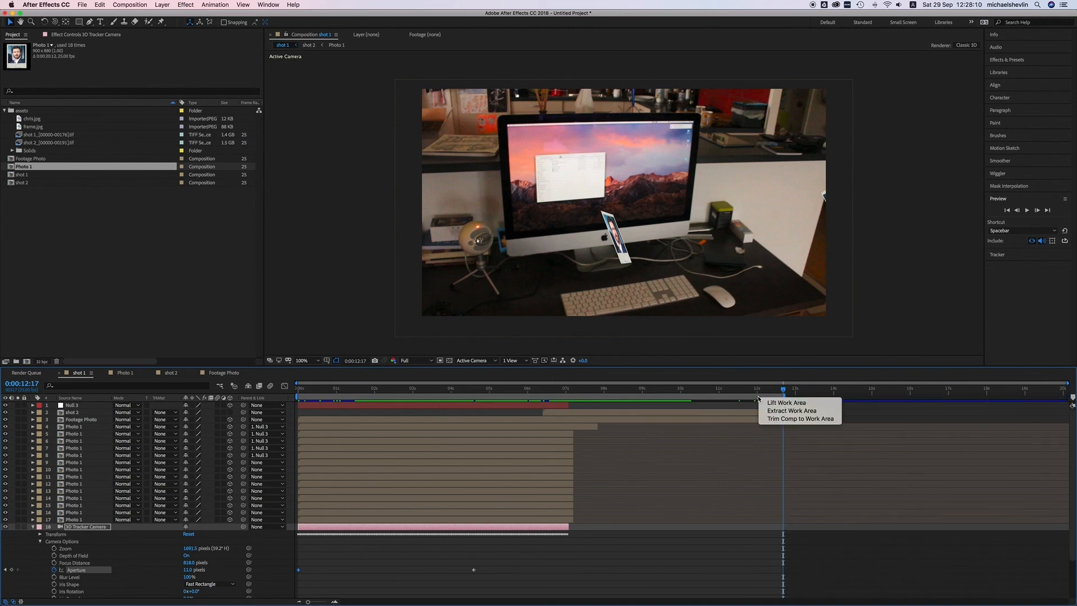
click(785, 419)
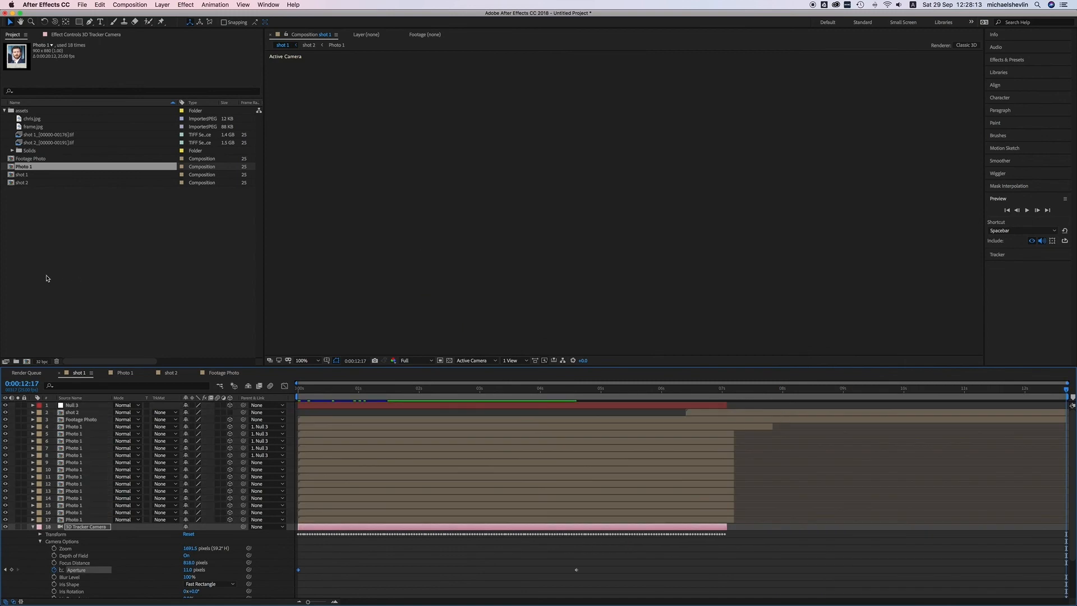
Step: Create a new composition from shot 1 and collapse the assets folder
click(109, 250)
drag(13, 177, 27, 361)
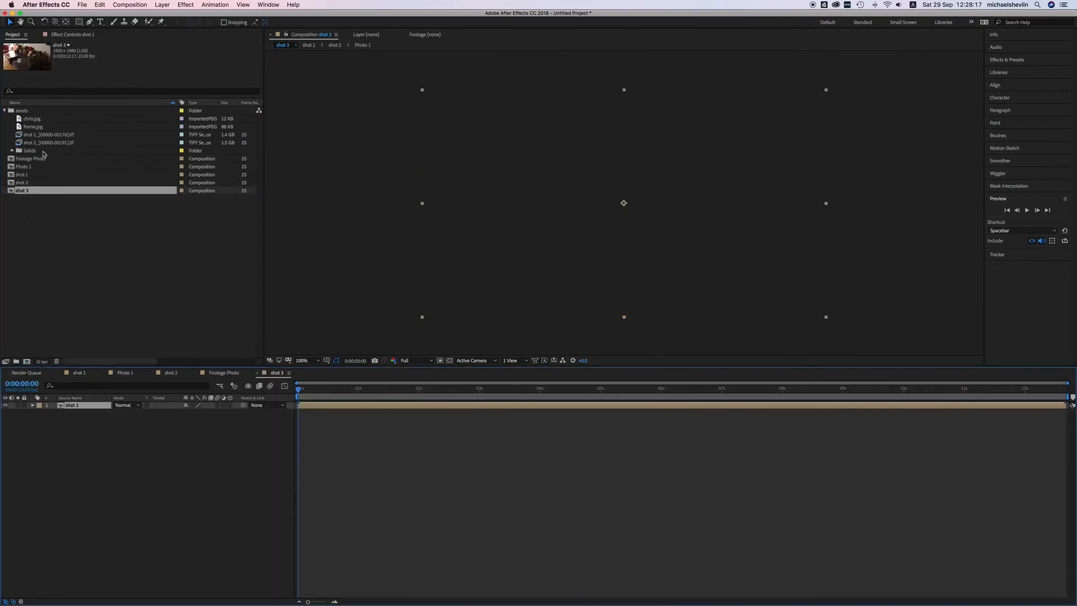
click(5, 110)
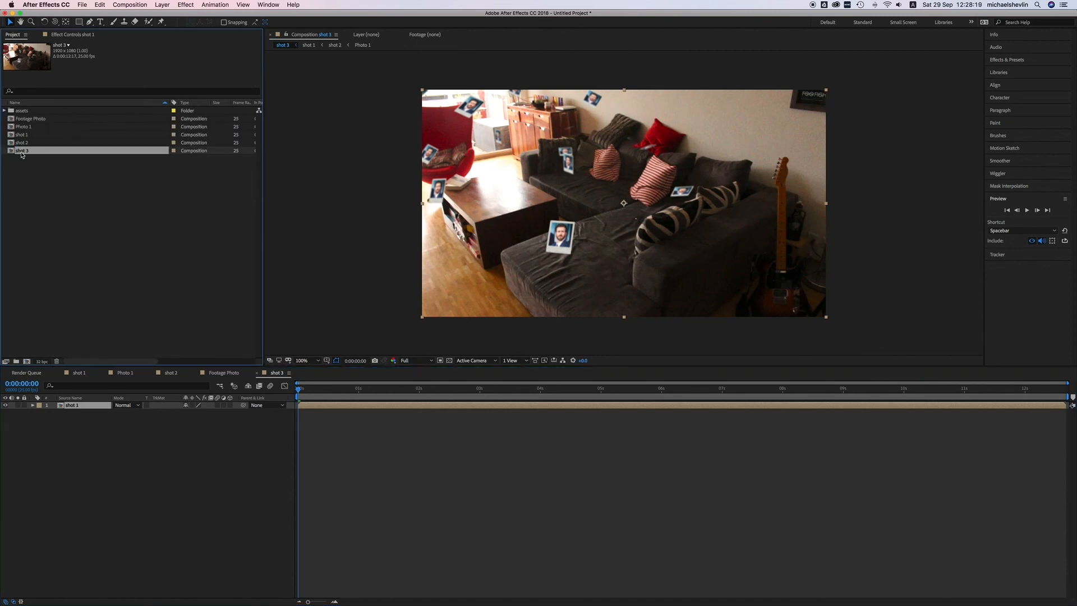
Step: Rename the shot 3 composition as FINAL comp
right_click(22, 155)
click(52, 271)
key(Return)
text(FINAL comp)
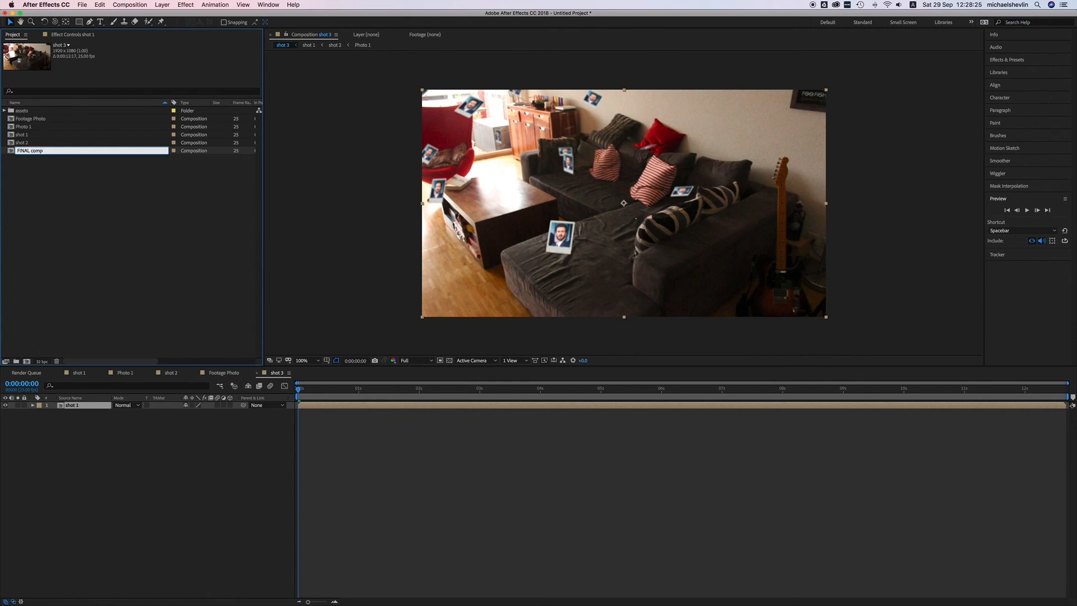
key(Return)
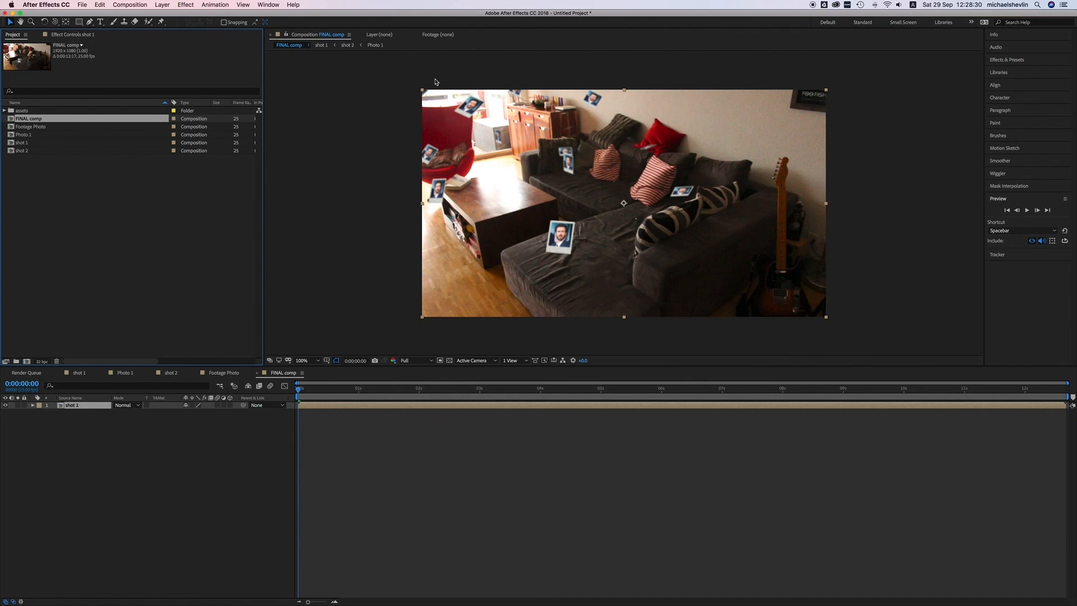
Step: Apply the Curves color correction effect to the shot 1 layer in FINAL comp
click(80, 408)
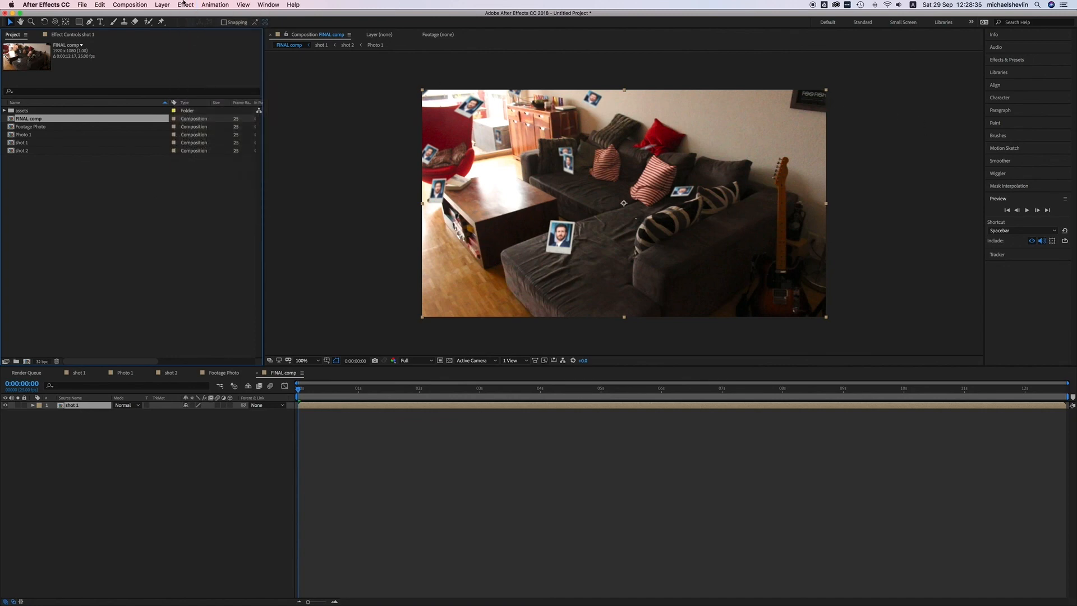
click(185, 5)
click(94, 251)
click(65, 440)
click(71, 405)
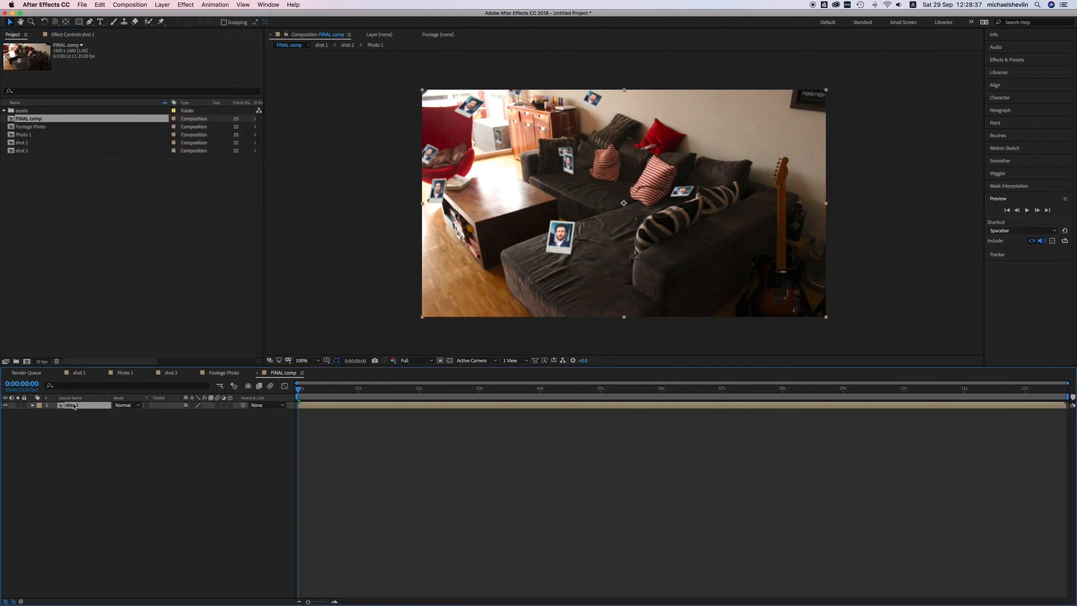
click(185, 4)
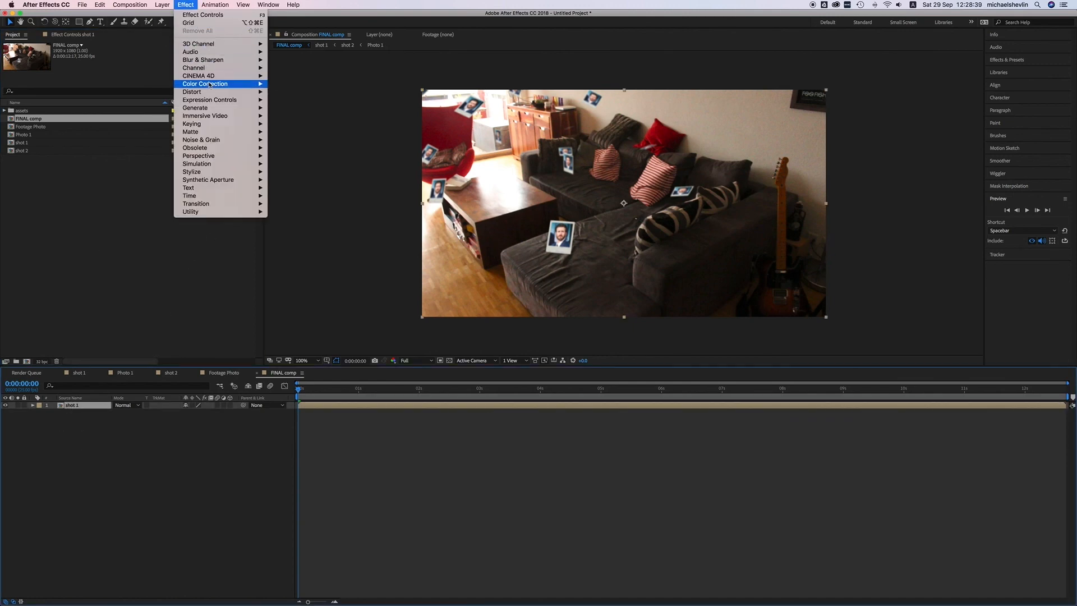
mouse_move(209, 84)
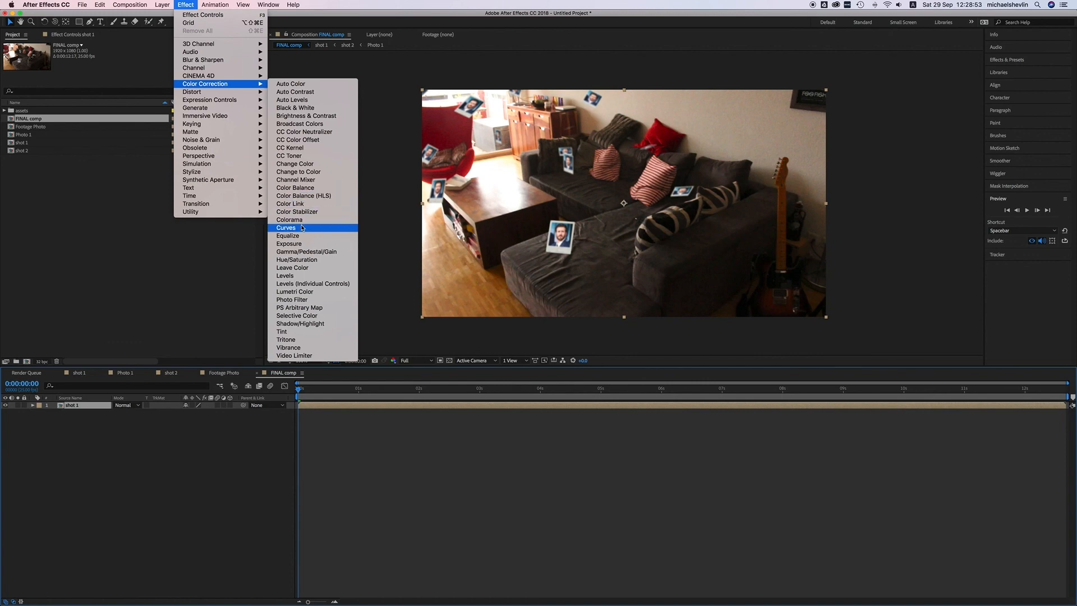
click(287, 227)
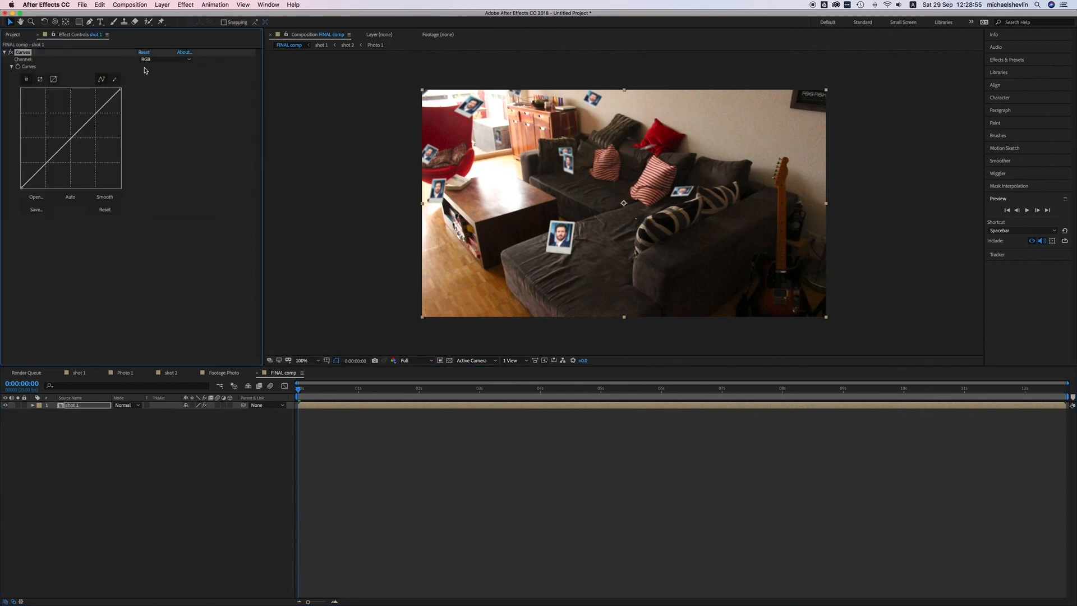
Step: Raise the midpoint of the Red channel curve slightly to warm the shot 1 layer
click(160, 60)
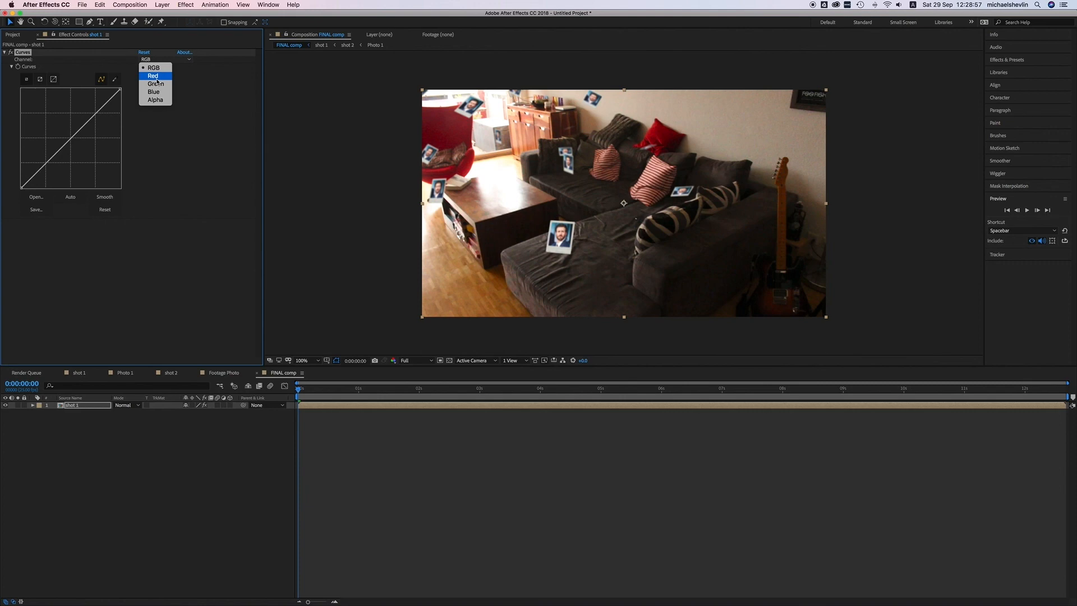
click(155, 75)
drag(69, 137, 67, 135)
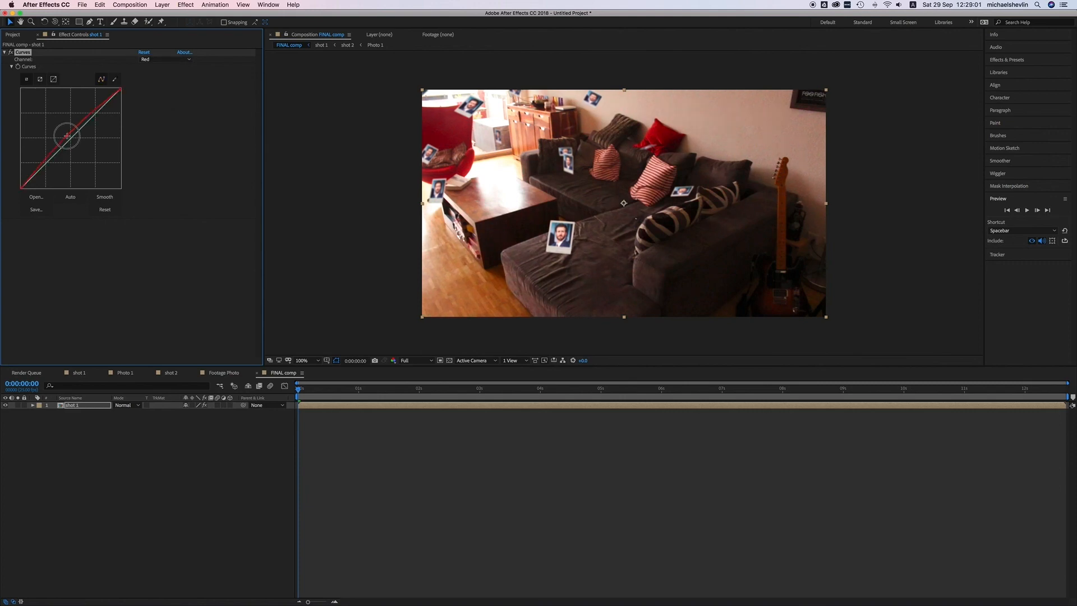
Step: Lift the highlights and pull down the shadows slightly on the RGB curve, and check the grade across the composition, returning to its start
click(164, 59)
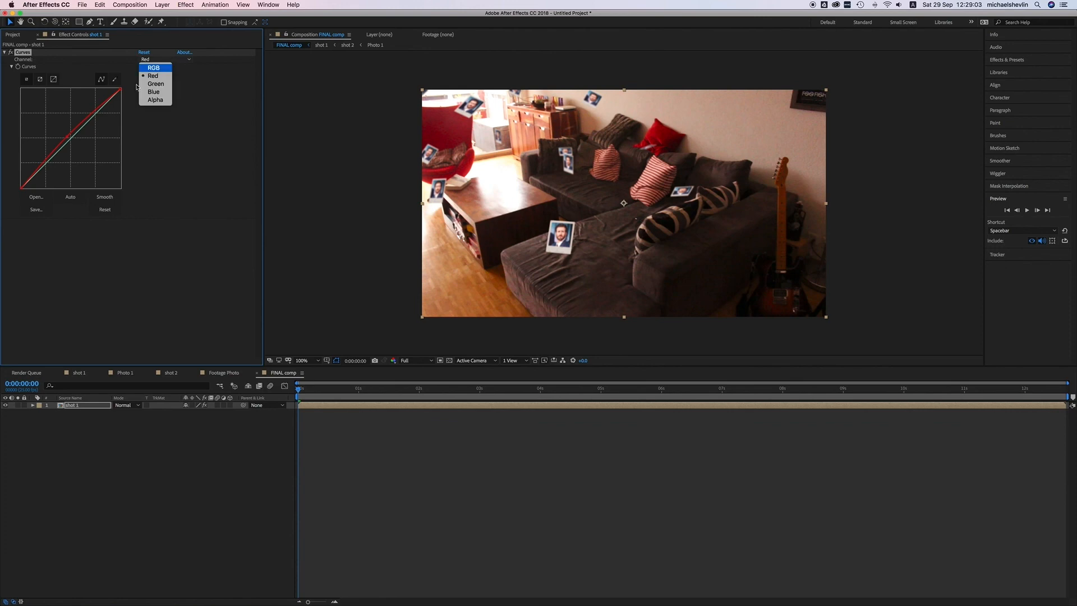
key(Return)
drag(94, 116, 91, 114)
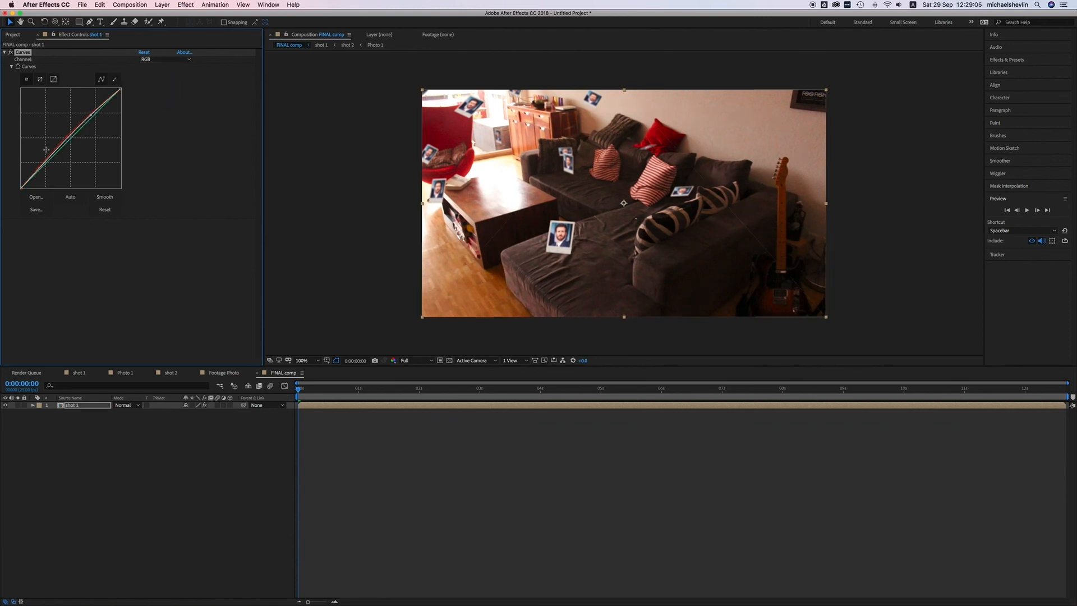
drag(51, 157, 52, 158)
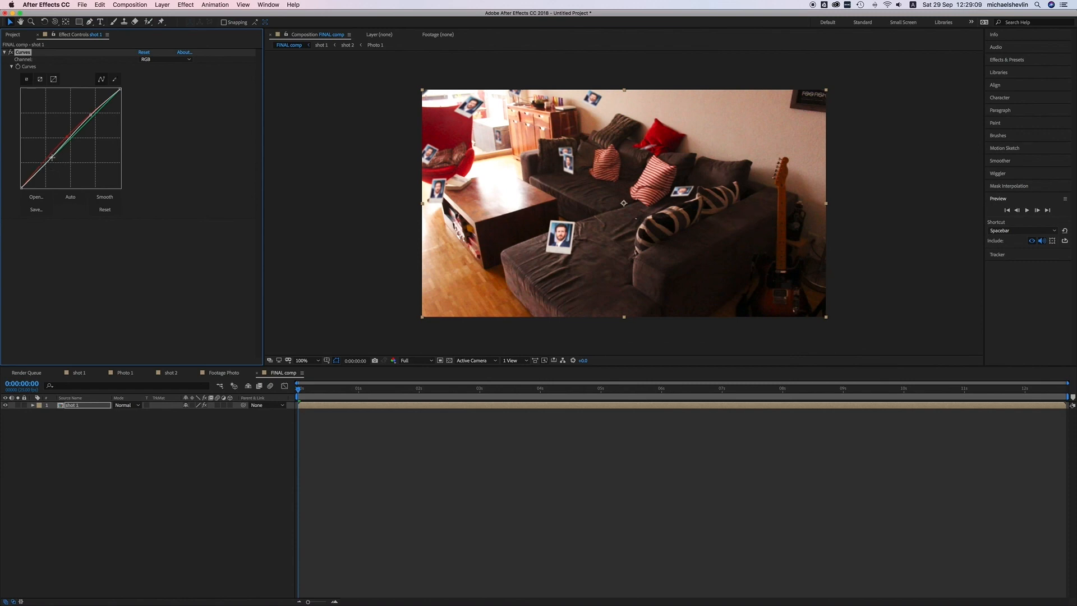
drag(449, 395, 563, 391)
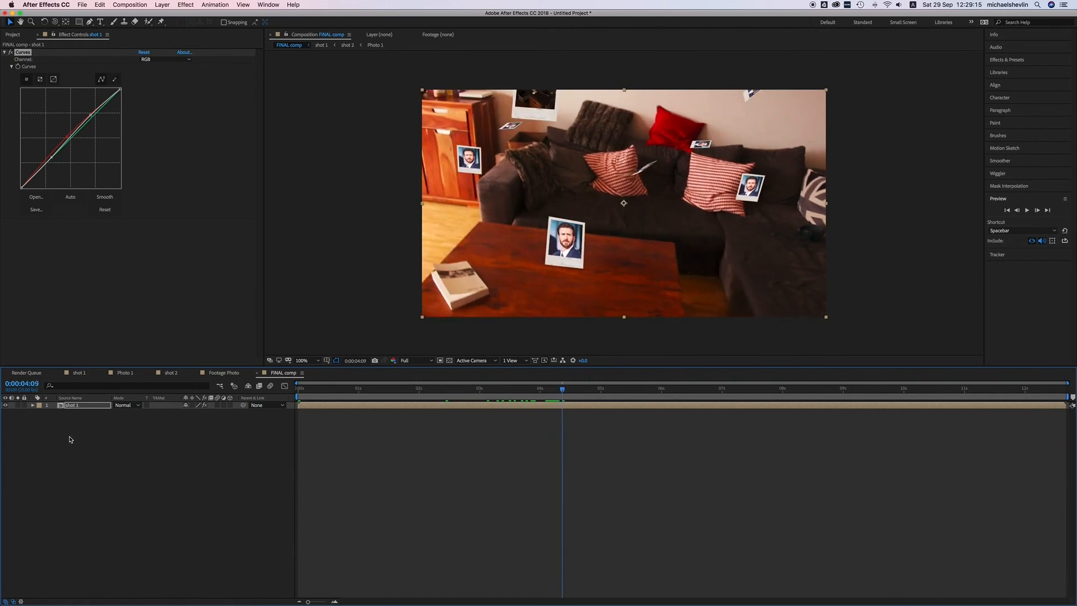
key(Home)
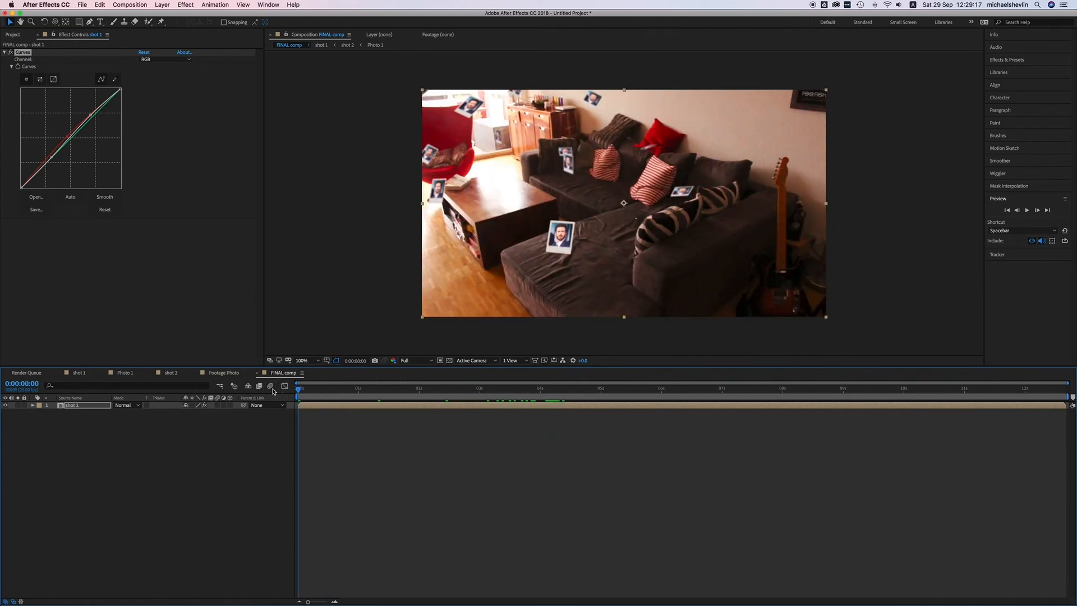